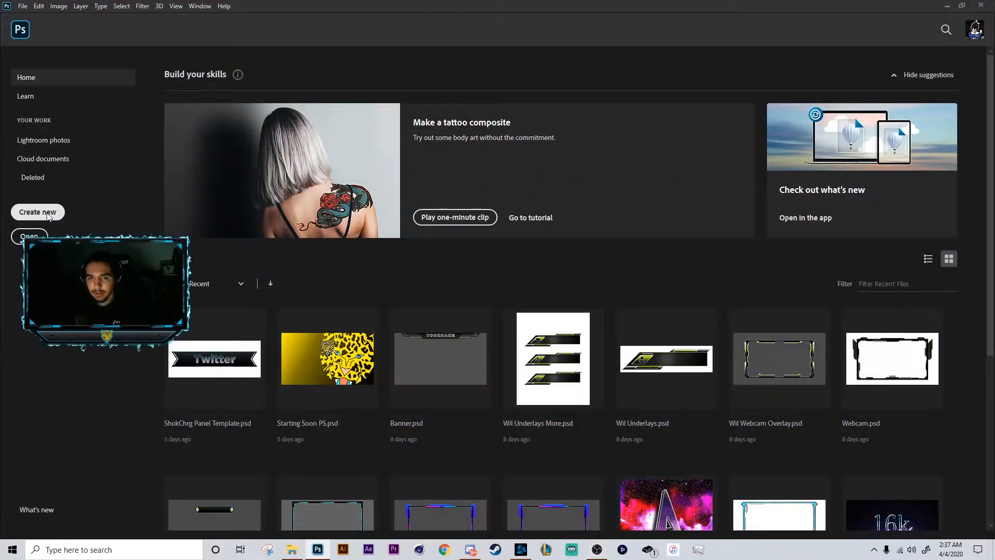
# Create a new 1920 by 1080 px RGB document with a resolution of 72 pixels/inch and a white background.
pyautogui.click(48, 214)
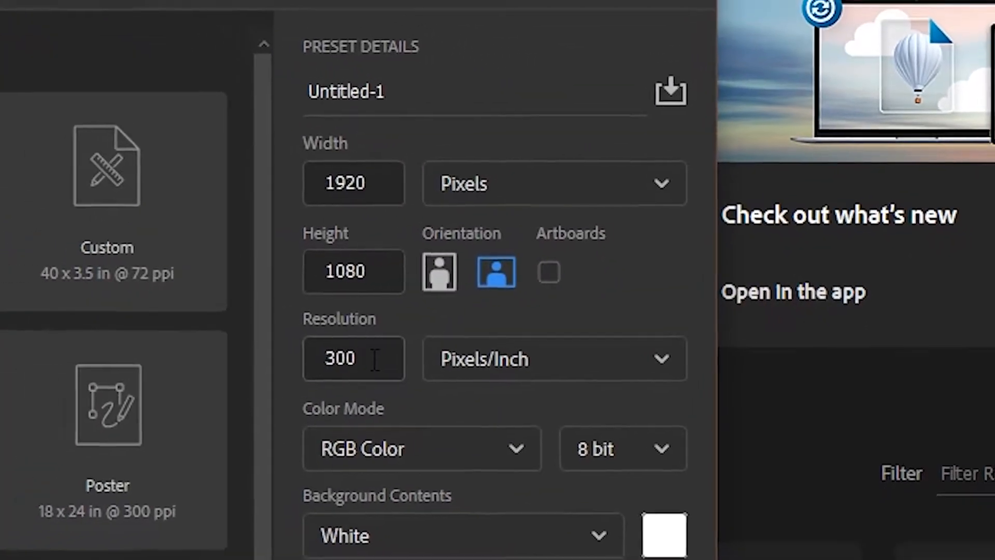
pyautogui.moveTo(653, 242); pyautogui.dragTo(581, 240)
pyautogui.write('72')
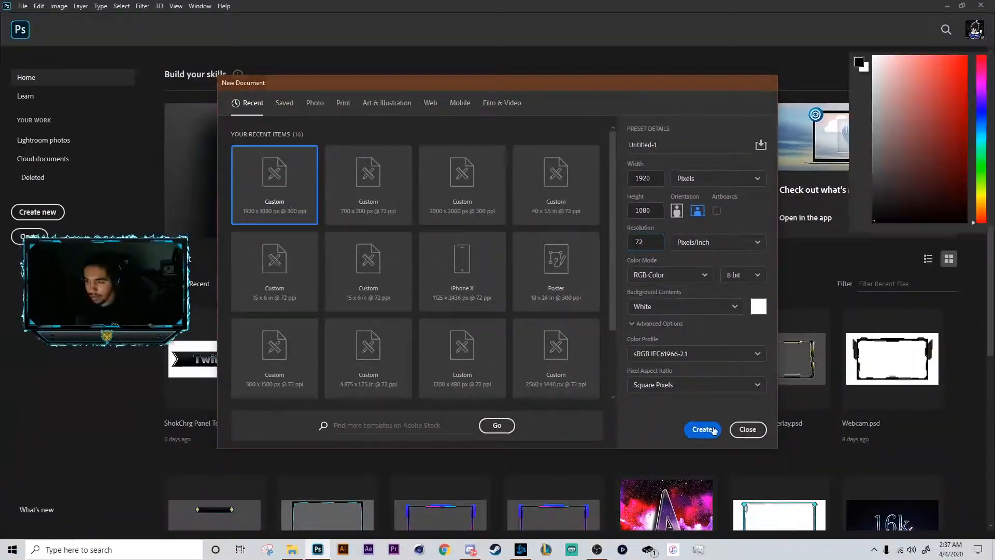
pyautogui.click(703, 429)
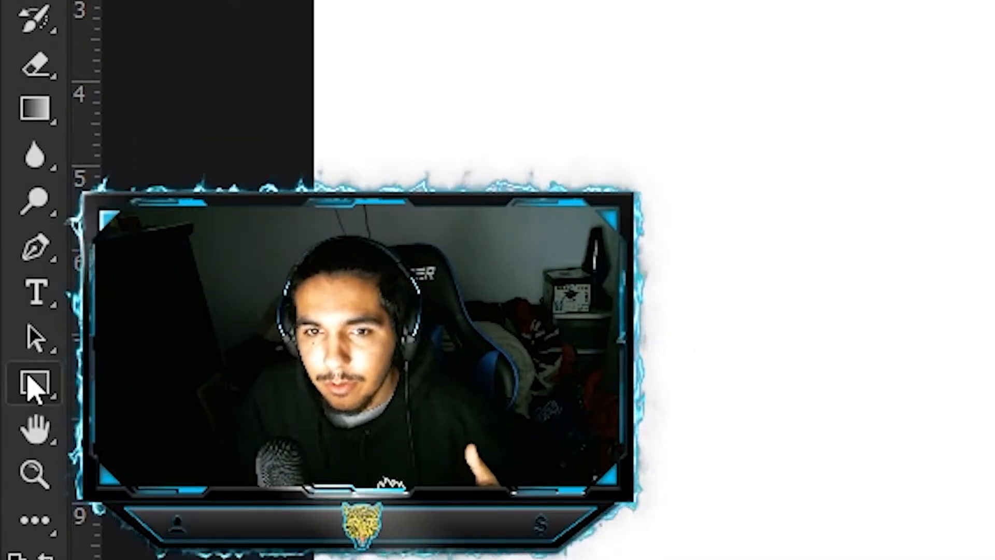
# Create a 1920 by 1080 px rectangle with the Rectangle tool and position it to cover the whole canvas.
pyautogui.rightClick(31, 384)
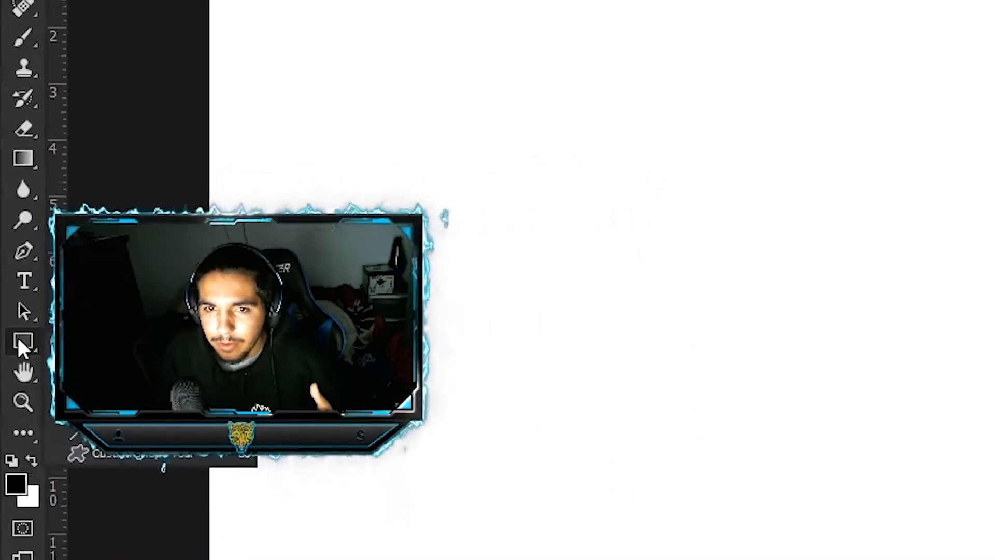
pyautogui.click(47, 294)
pyautogui.click(456, 275)
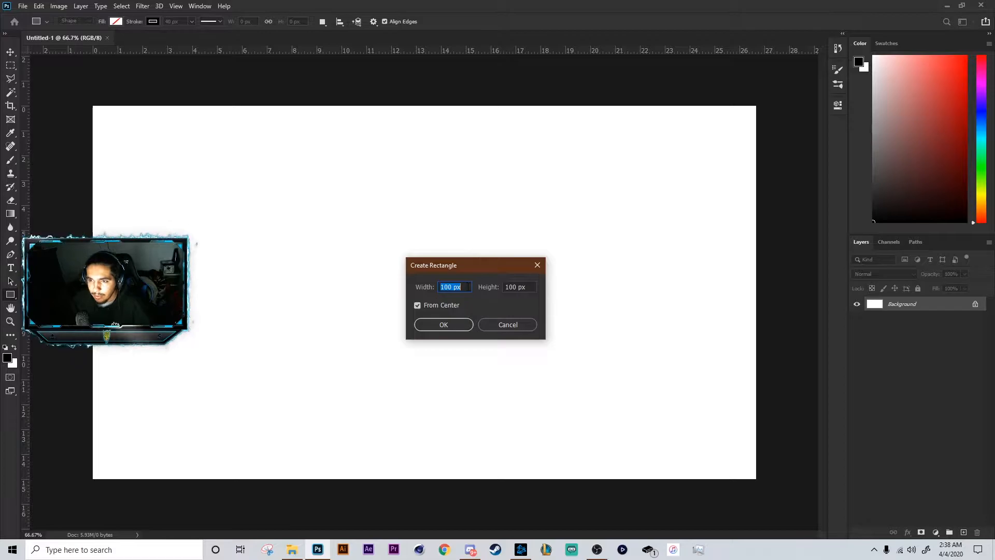
pyautogui.write('1920')
pyautogui.press('Tab')
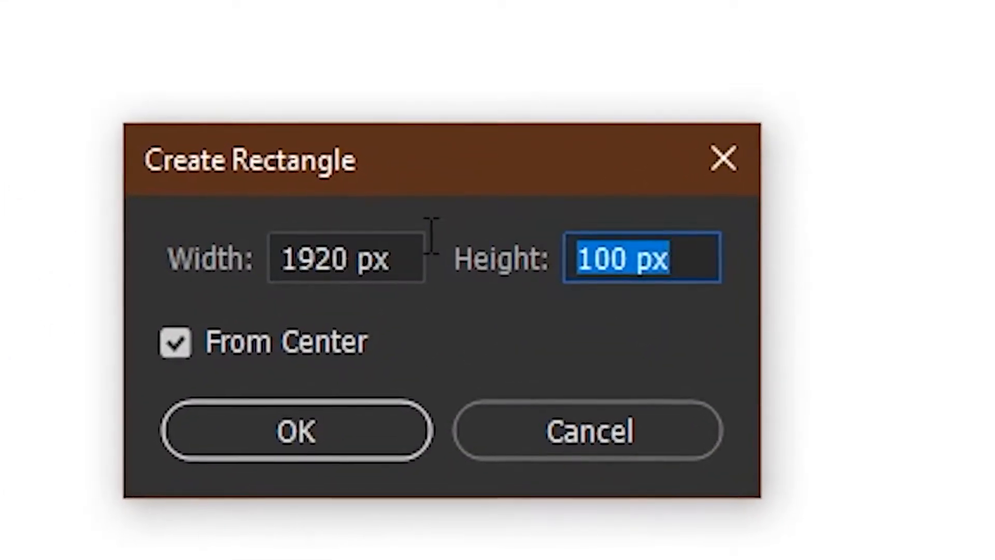
pyautogui.write('1080')
pyautogui.press('Return')
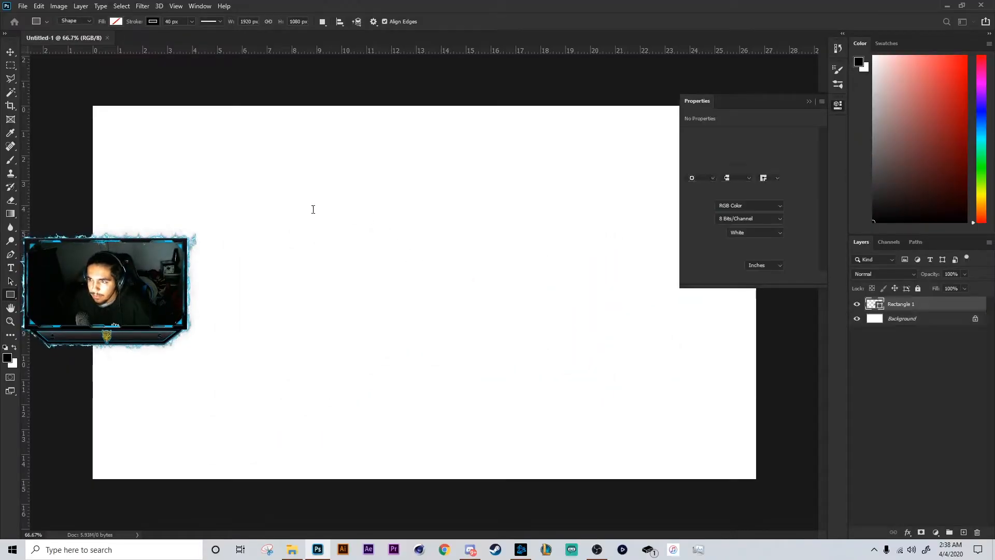
pyautogui.press('v')
pyautogui.moveTo(405, 206); pyautogui.dragTo(102, 382)
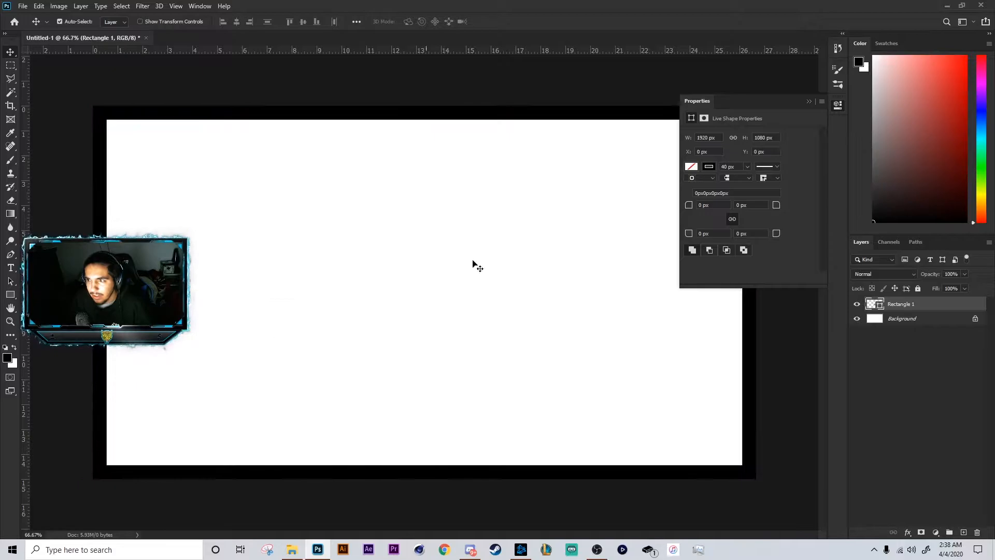
# Reopen the rectangle's live shape properties and examine its stroke colour and stroke width settings.
pyautogui.click(808, 102)
pyautogui.click(839, 105)
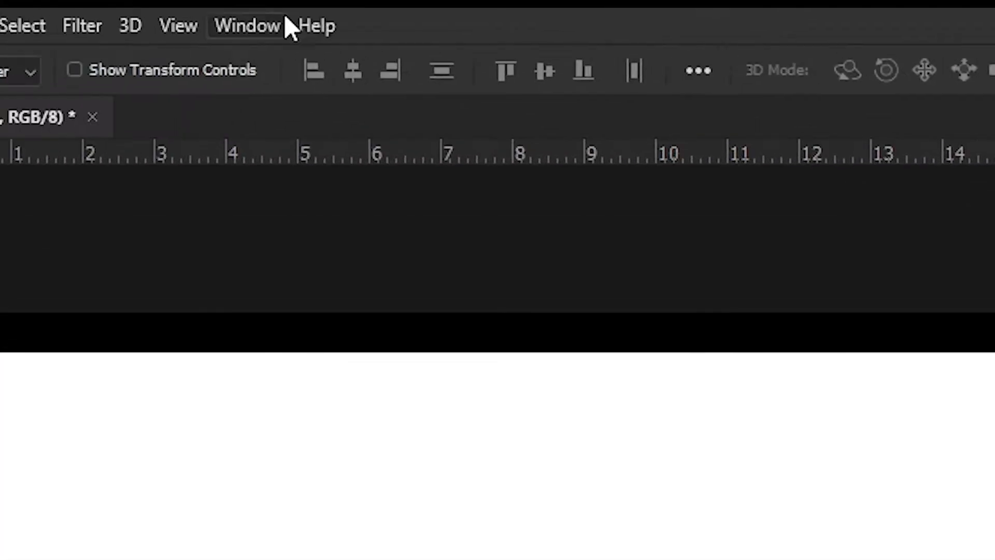
pyautogui.click(181, 25)
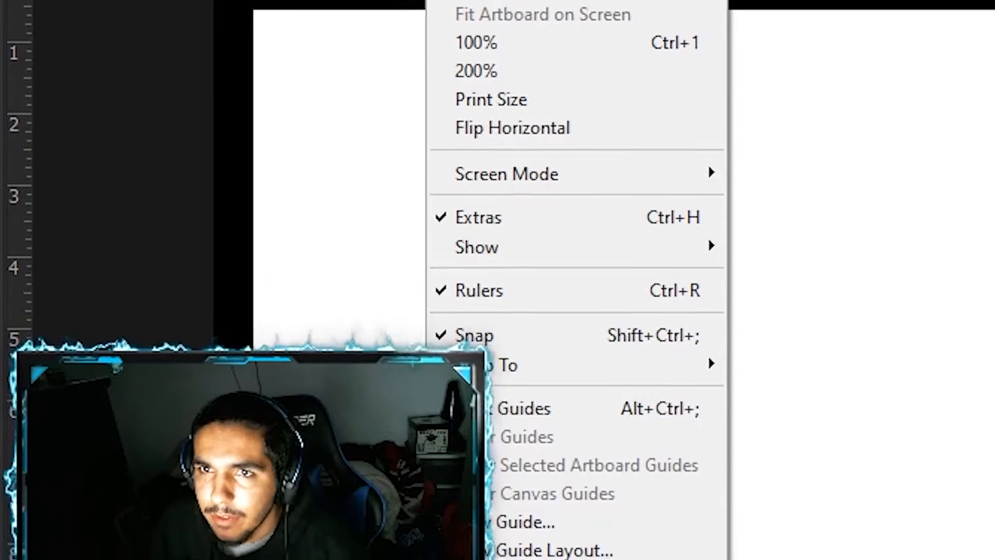
pyautogui.moveTo(244, 26)
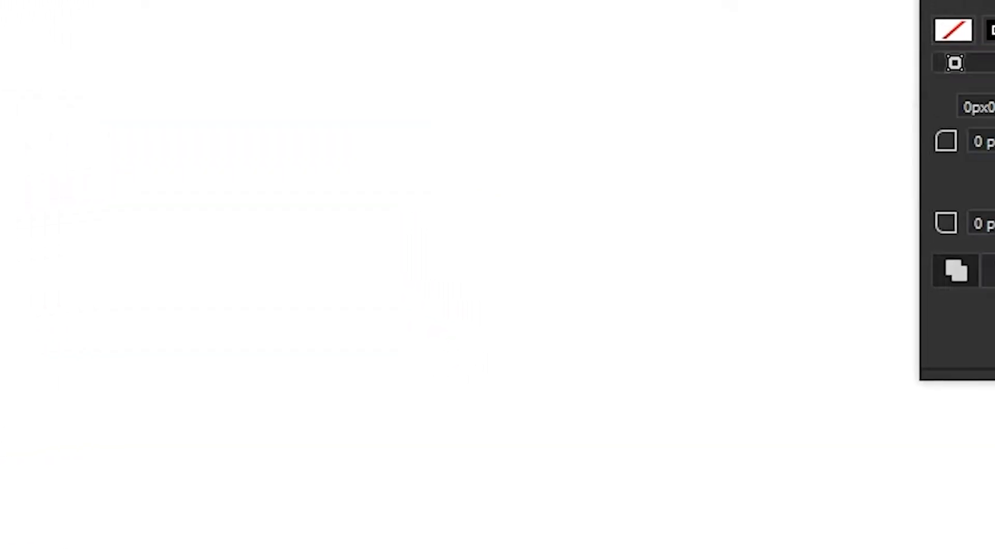
pyautogui.click(495, 145)
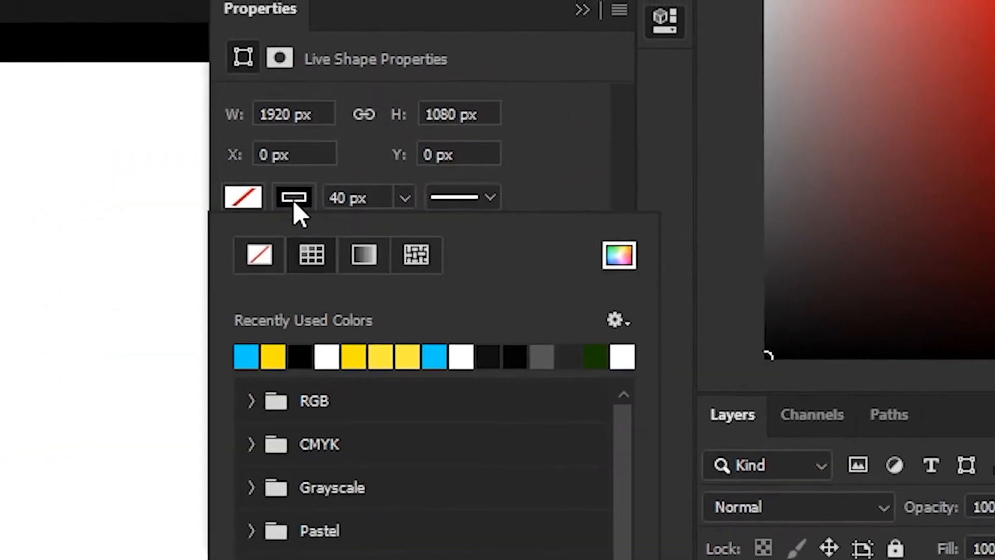
pyautogui.click(339, 201)
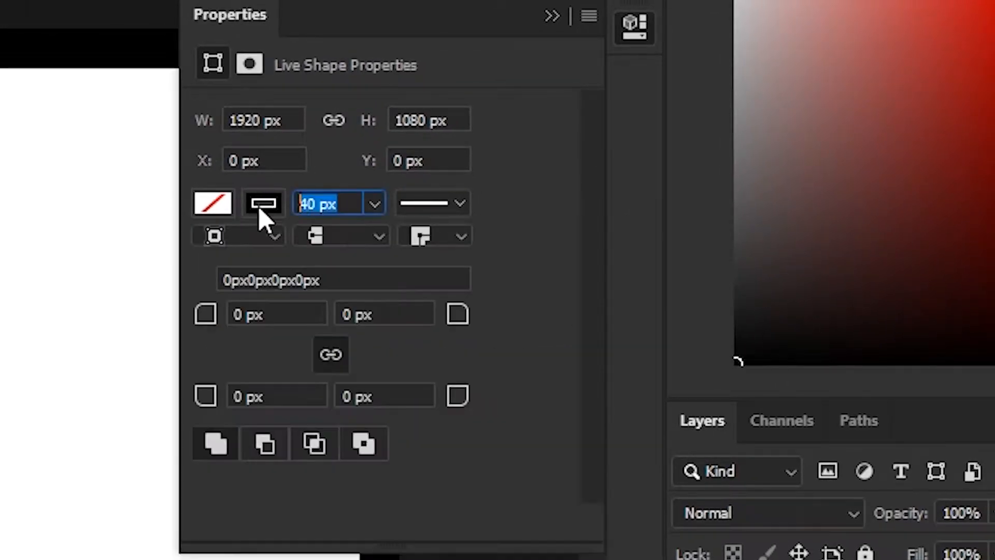
pyautogui.click(552, 16)
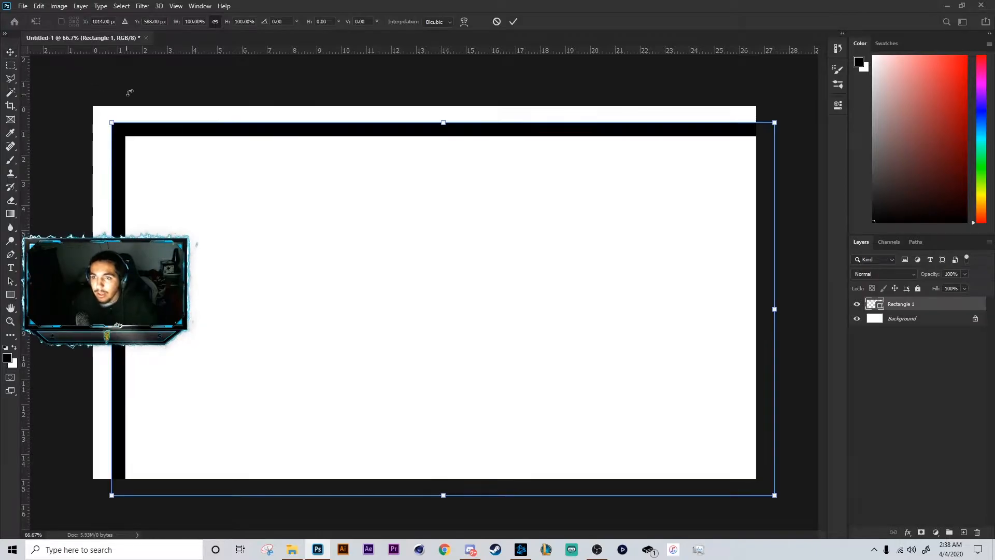
# Scale the rectangle frame proportionally to about 66% and centre it on the canvas.
pyautogui.moveTo(117, 124); pyautogui.dragTo(357, 292)
pyautogui.moveTo(382, 300); pyautogui.dragTo(217, 219)
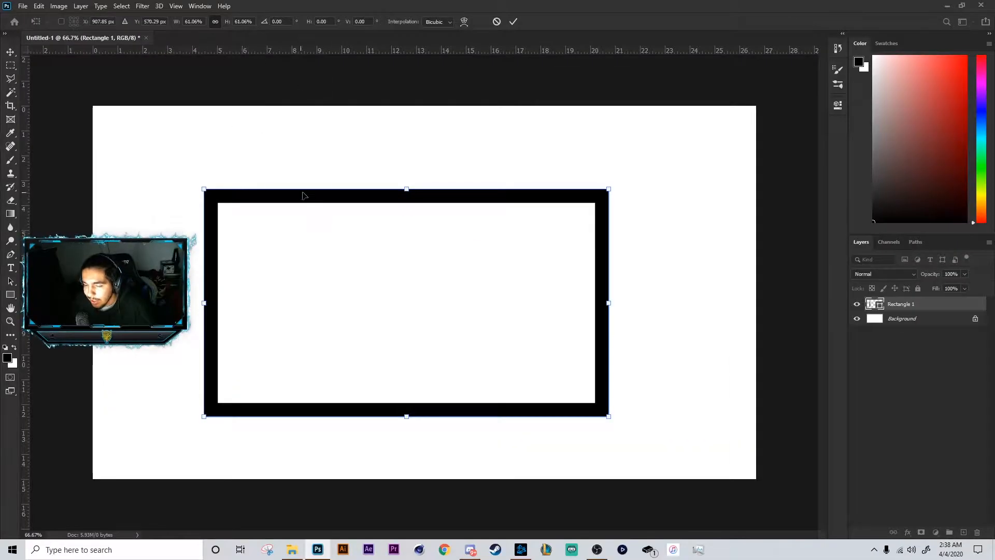
pyautogui.moveTo(610, 416); pyautogui.dragTo(641, 429)
pyautogui.moveTo(578, 413); pyautogui.dragTo(560, 393)
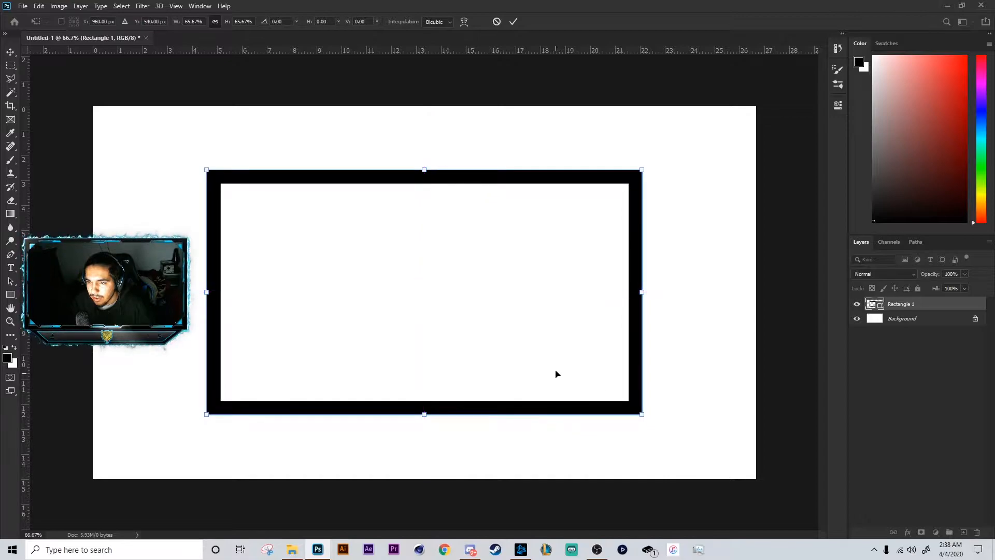
pyautogui.press('Return')
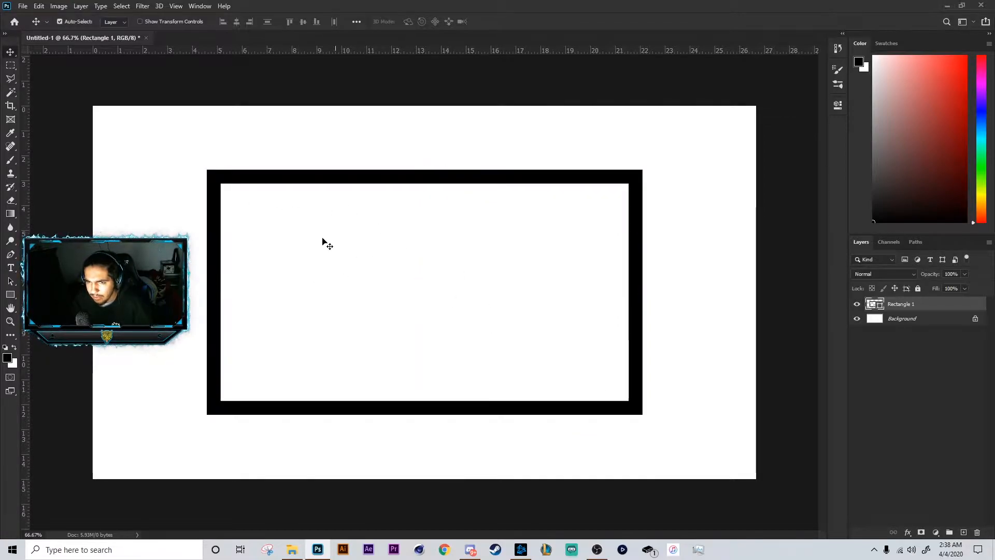
# Place one vertical and one horizontal guide through the centre of the canvas.
pyautogui.press('ctrl')
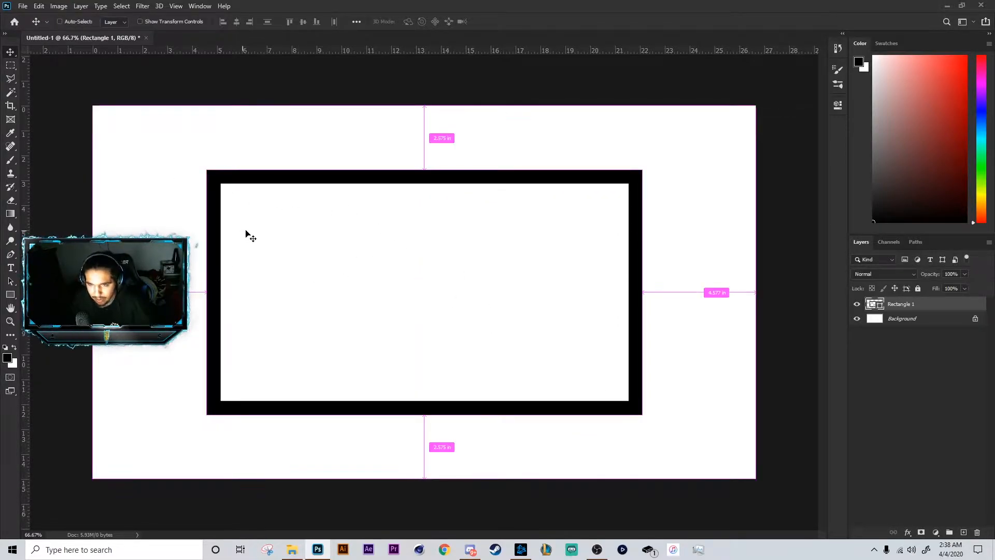
pyautogui.moveTo(24, 223)
pyautogui.mouseDown()
pyautogui.moveTo(390, 232)
pyautogui.moveTo(38, 224)
pyautogui.mouseUp()
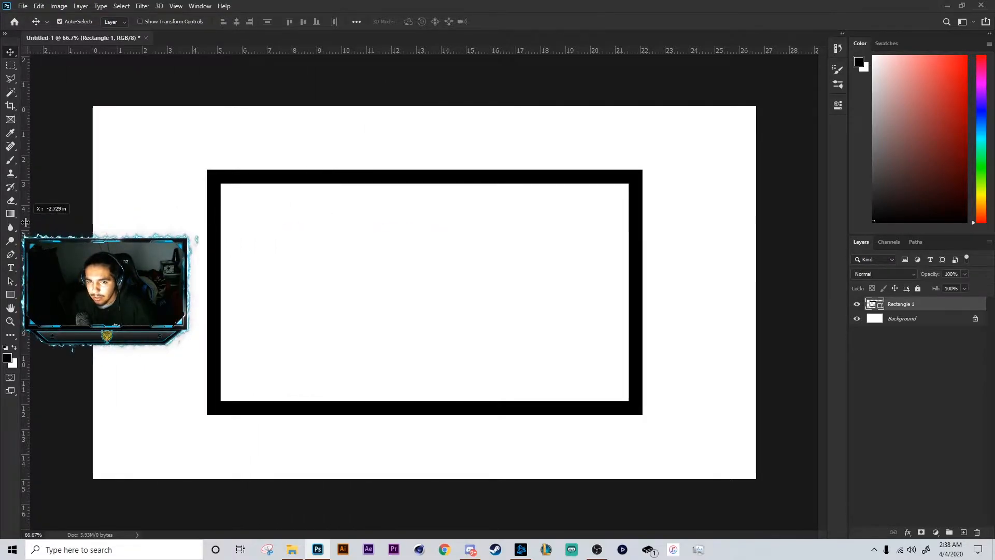
pyautogui.hotkey('ctrl', 'r')
pyautogui.hotkey('ctrl', 'r')
pyautogui.moveTo(28, 219); pyautogui.dragTo(426, 248)
pyautogui.moveTo(422, 50); pyautogui.dragTo(434, 292)
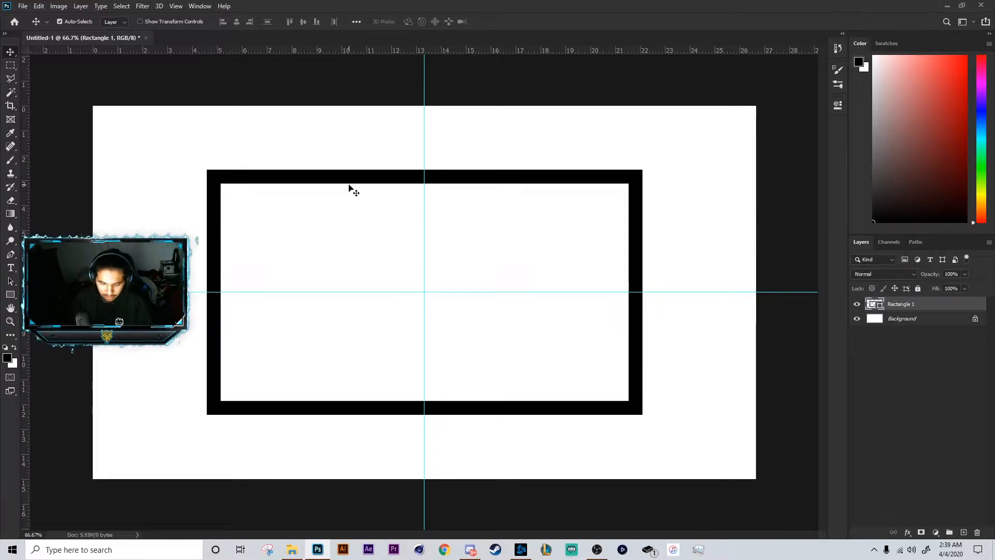
# Enlarge the rectangle frame proportionally to about 118% around its centre.
pyautogui.hotkey('ctrl', 't')
pyautogui.moveTo(207, 170); pyautogui.dragTo(179, 178)
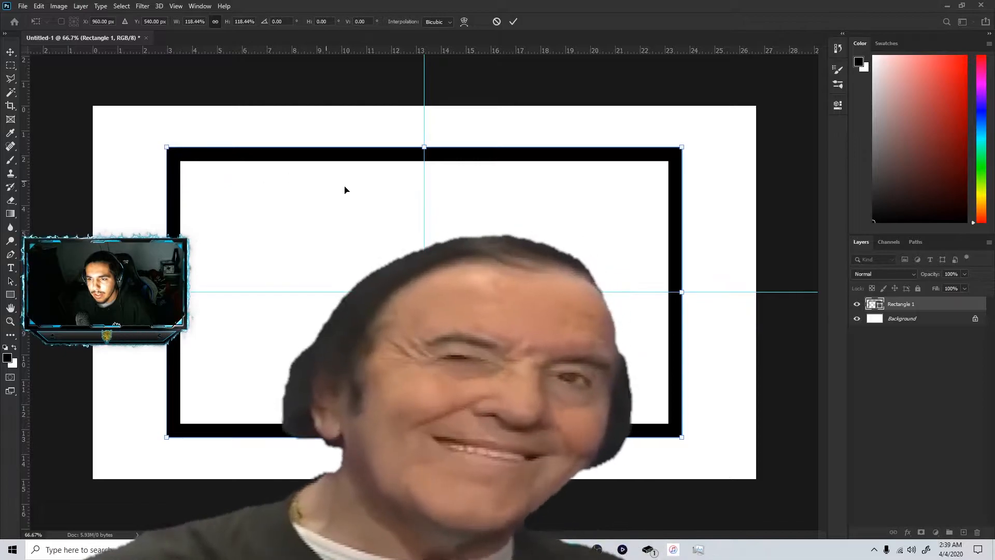
pyautogui.press('Return')
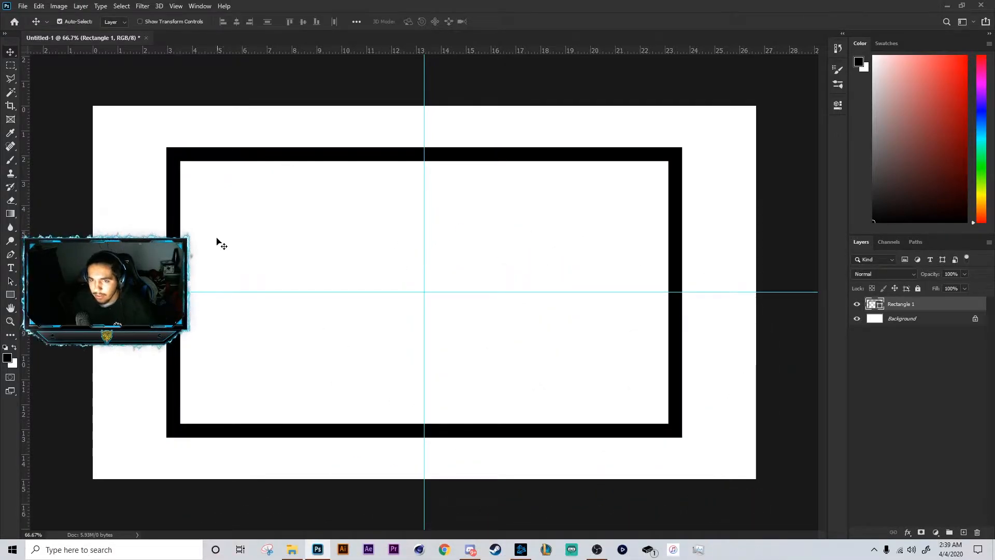
# Rasterize the rectangle's layer and add a new empty layer above it.
pyautogui.hotkey('ctrl', '+')
pyautogui.moveTo(275, 292); pyautogui.dragTo(275, 292)
pyautogui.hscroll(-3, 860, 334)
pyautogui.rightClick(917, 305)
pyautogui.click(816, 258)
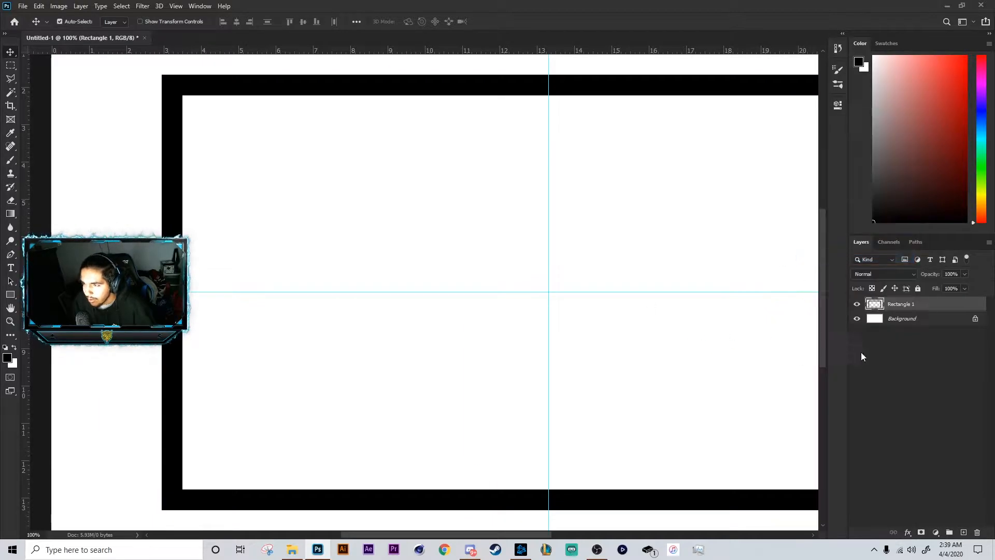
pyautogui.click(964, 533)
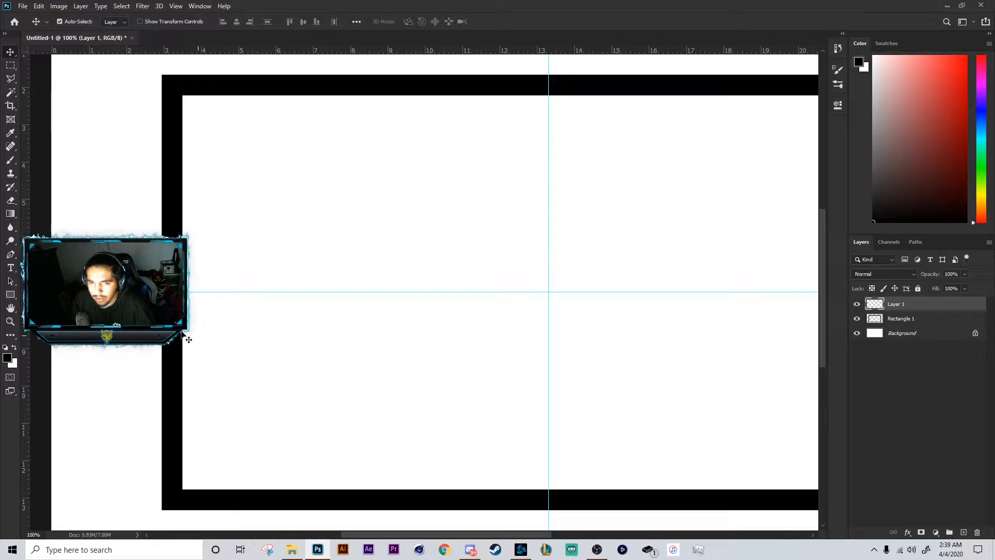
# Choose the Polygonal Lasso tool and place a vertical guide along the middle of the frame's left border.
pyautogui.scroll(3, 202, 342)
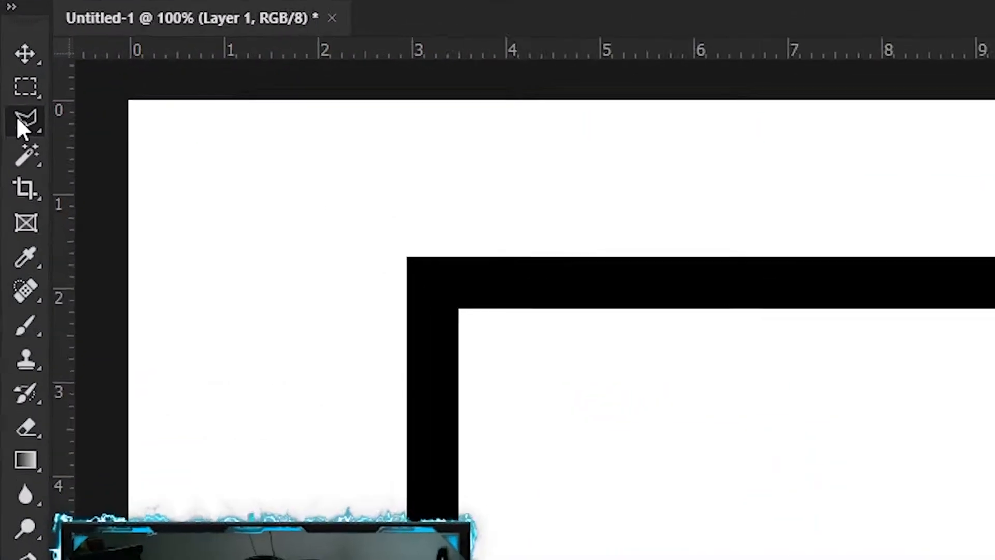
pyautogui.click(10, 79)
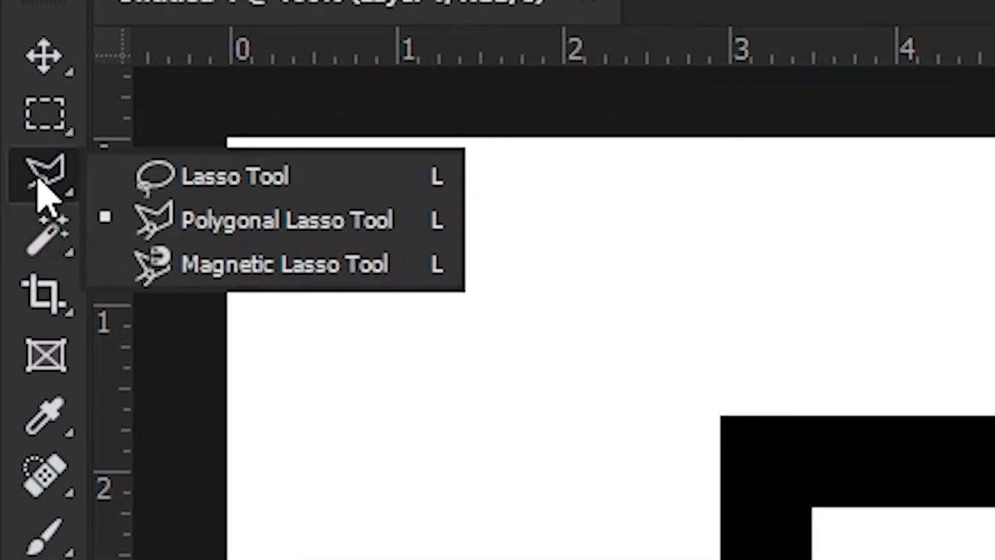
pyautogui.click(32, 163)
pyautogui.click(41, 181)
pyautogui.click(254, 234)
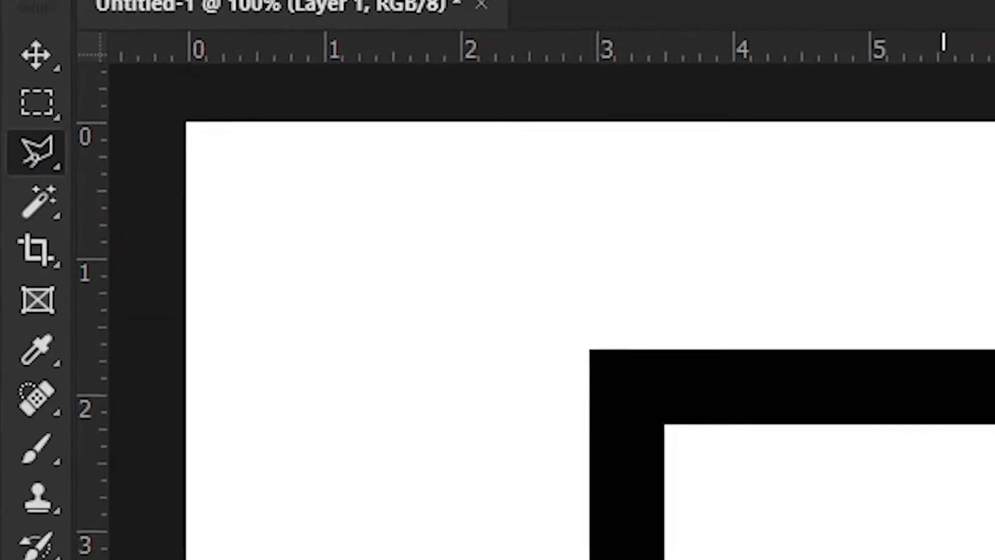
pyautogui.scroll(-4, 249, 380)
pyautogui.hscroll(-7, 249, 380)
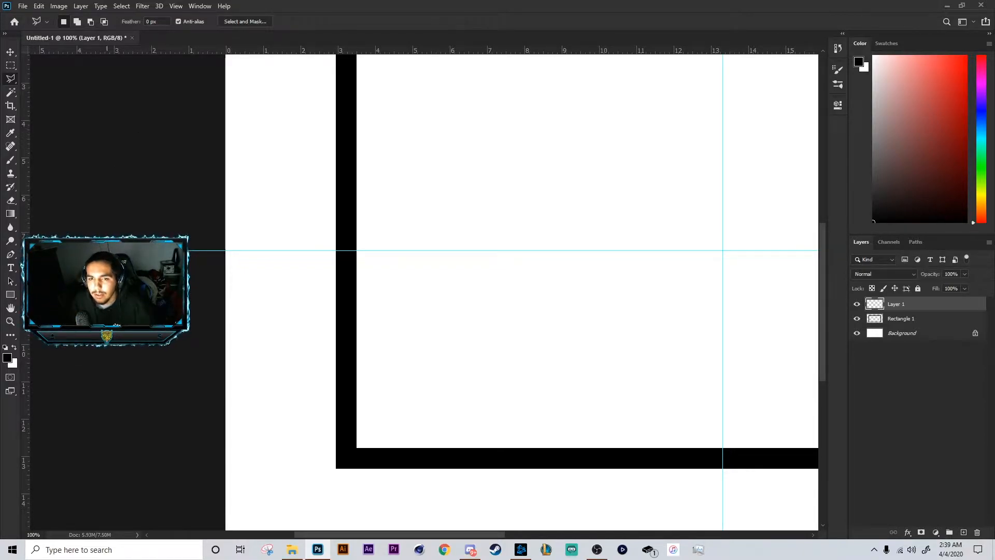
pyautogui.moveTo(159, 248); pyautogui.dragTo(346, 256)
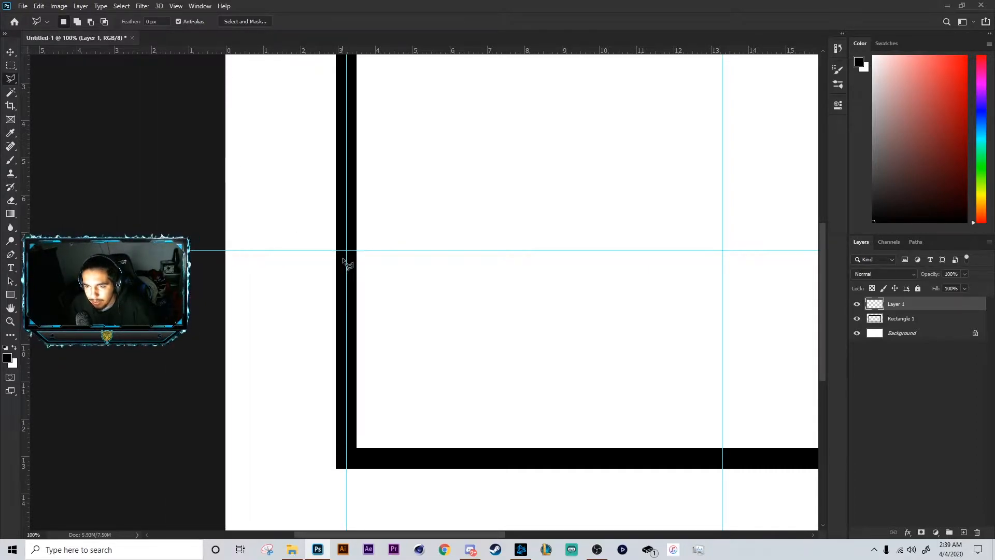
# Outline the frame's lower-left quarter with the Polygonal Lasso, leaving an angled notch on its left side, and fill the selection with white.
pyautogui.hotkey('ctrl', '+')
pyautogui.scroll(1, 291, 226)
pyautogui.hscroll(-2, 292, 228)
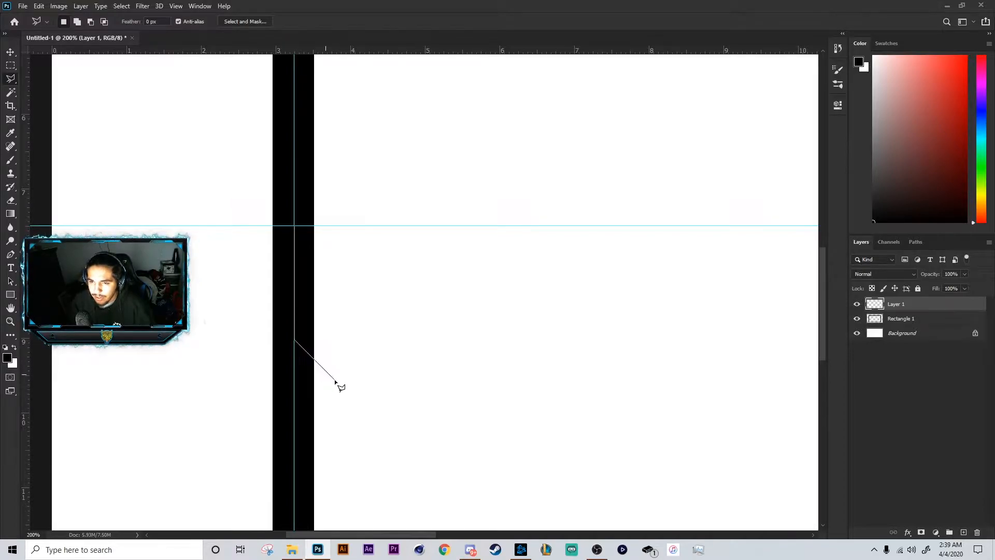
pyautogui.scroll(-3, 331, 510)
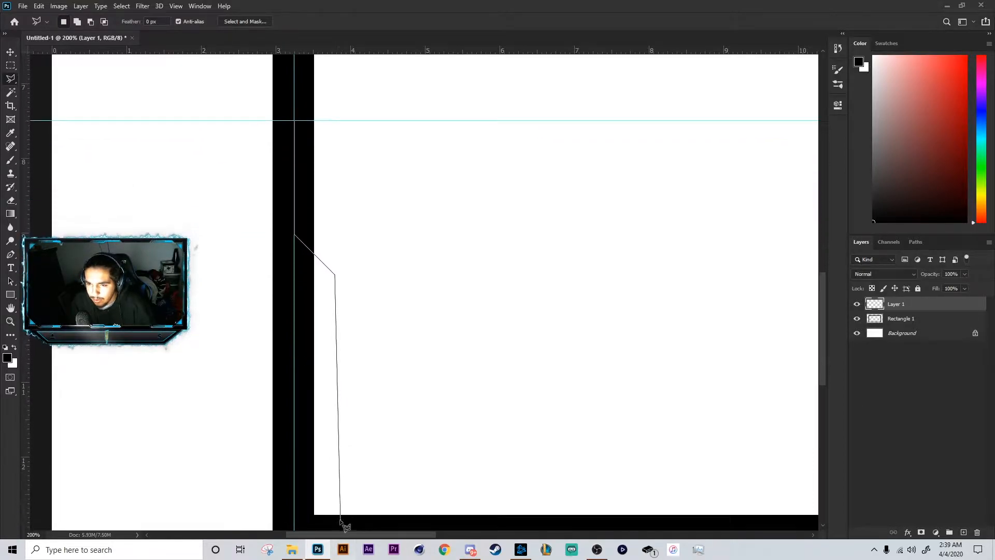
pyautogui.scroll(-2, 300, 513)
pyautogui.click(295, 482)
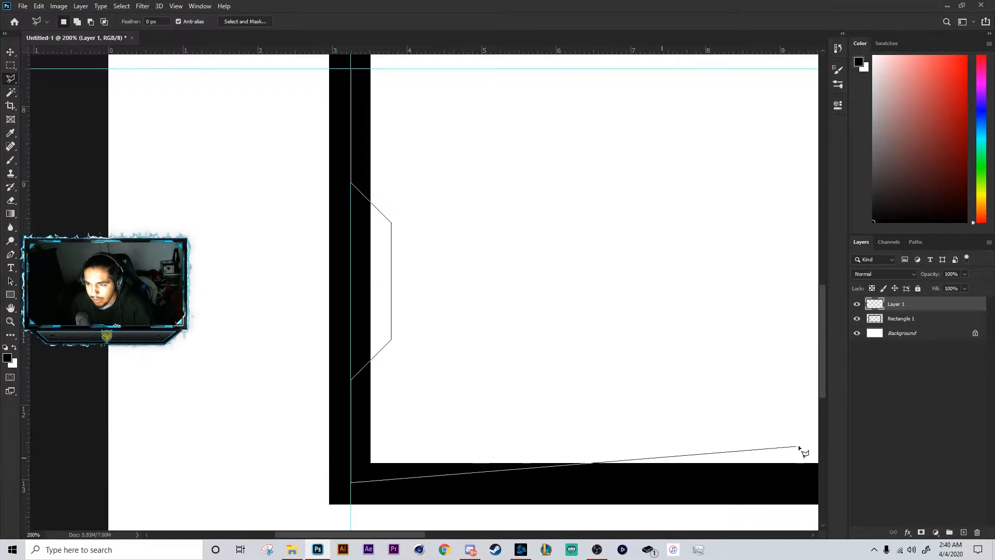
pyautogui.click(648, 482)
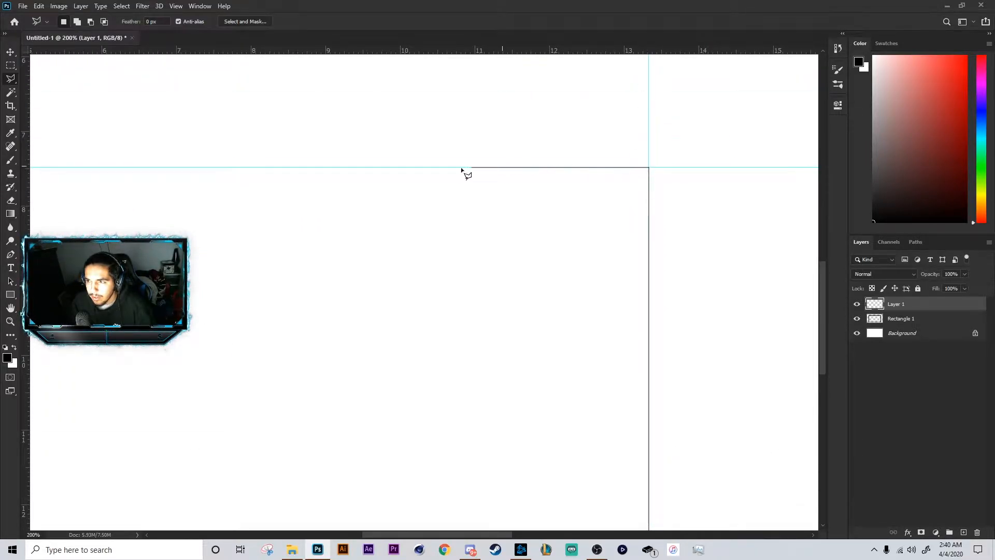
pyautogui.click(197, 167)
pyautogui.hscroll(2, 455, 269)
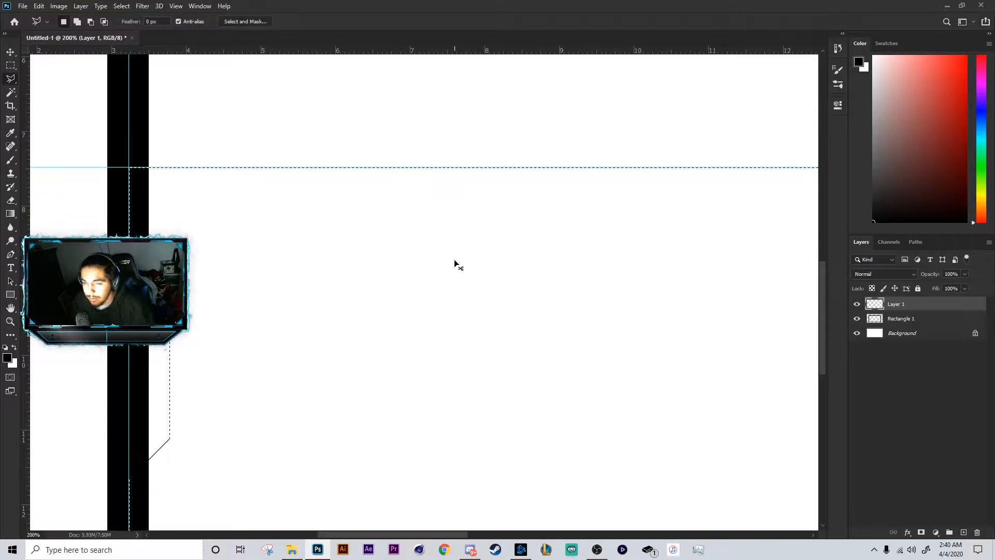
pyautogui.press('Delete')
pyautogui.hotkey('ctrl', '-')
pyautogui.hotkey('ctrl', '-')
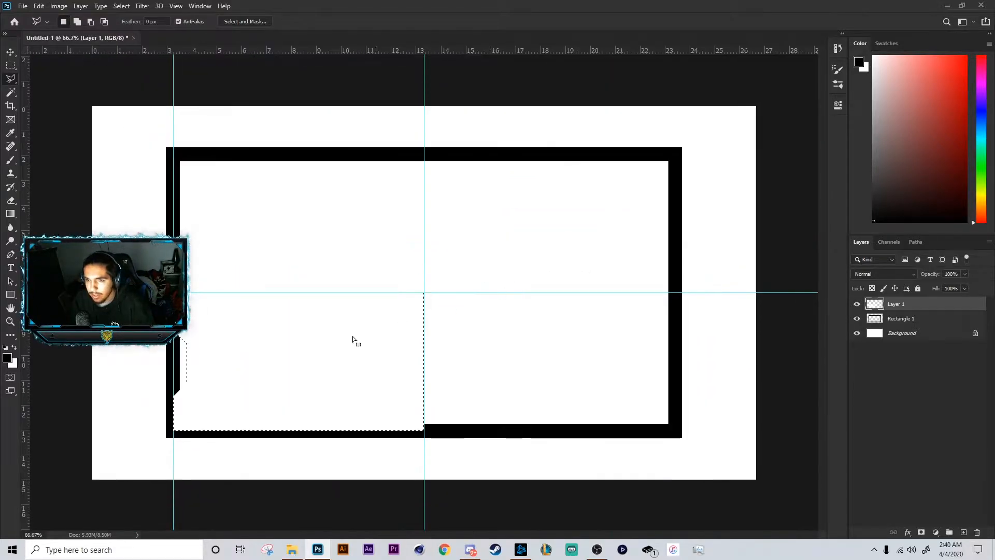
# Deselect, unlock the background layer and fill it with dark grey using the Paint Bucket tool.
pyautogui.hotkey('ctrl', 'd')
pyautogui.click(912, 332)
pyautogui.moveTo(975, 334); pyautogui.dragTo(977, 533)
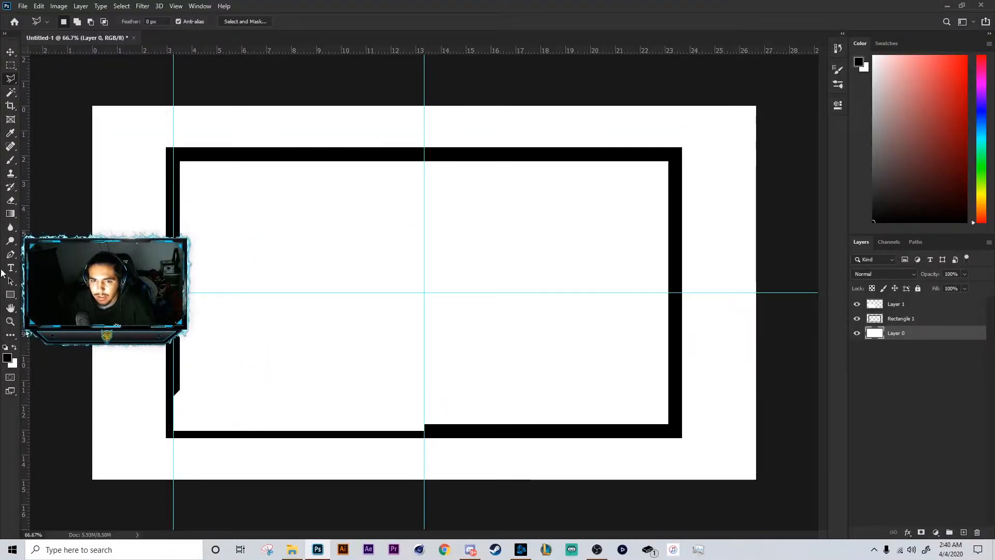
pyautogui.click(11, 214)
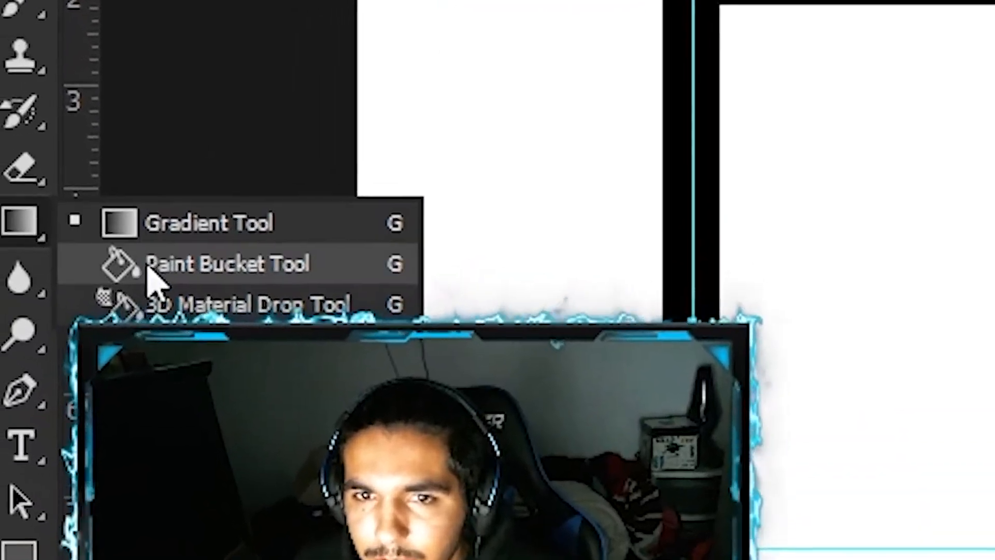
pyautogui.click(143, 262)
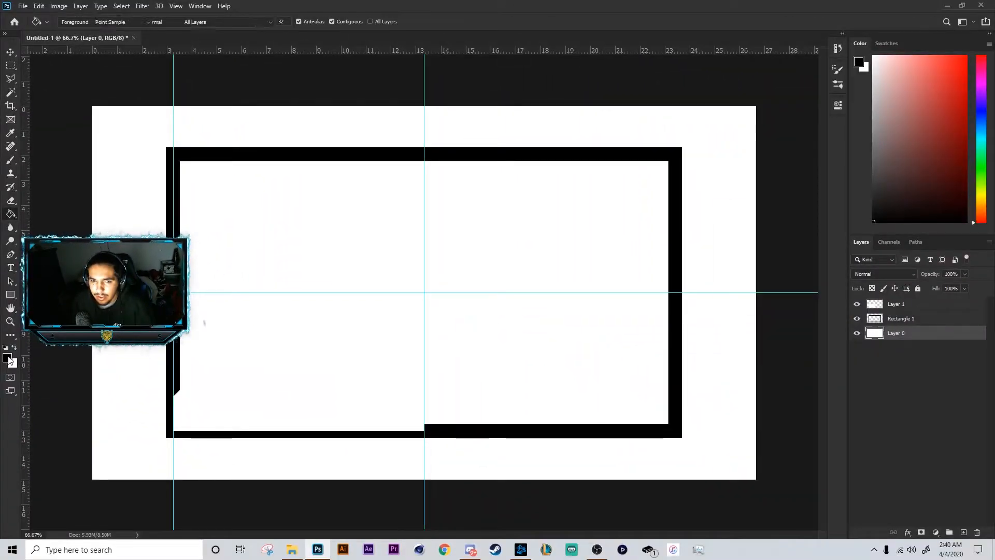
pyautogui.click(8, 360)
pyautogui.click(718, 320)
pyautogui.click(939, 229)
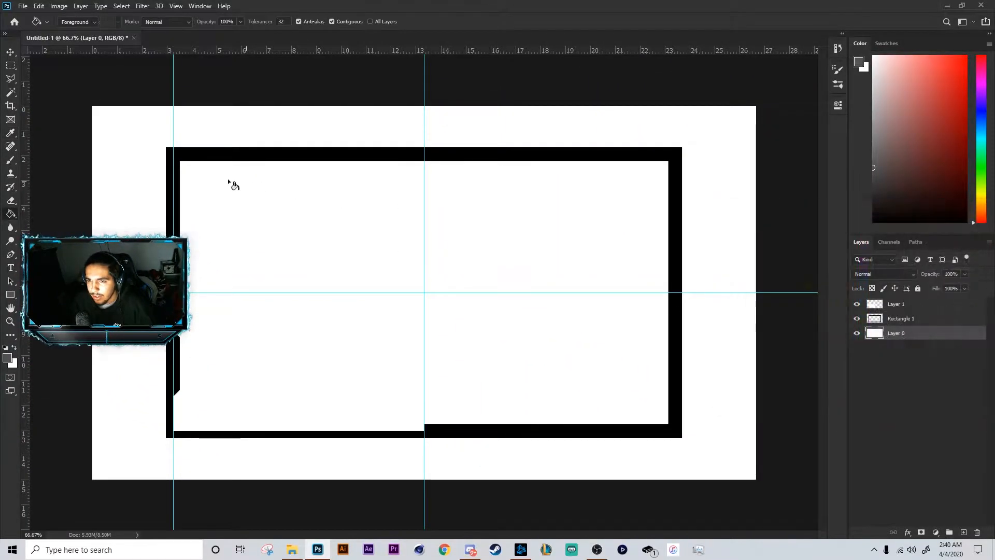
pyautogui.click(251, 187)
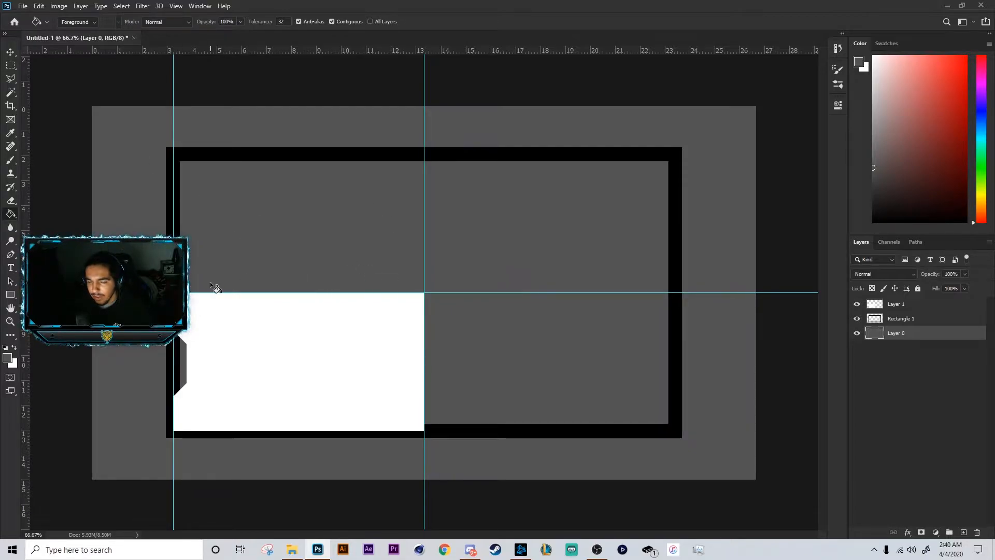
# Cut the white shape's outline out of the Rectangle 1 frame layer and check the cut with Layer 1 briefly hidden.
pyautogui.click(13, 52)
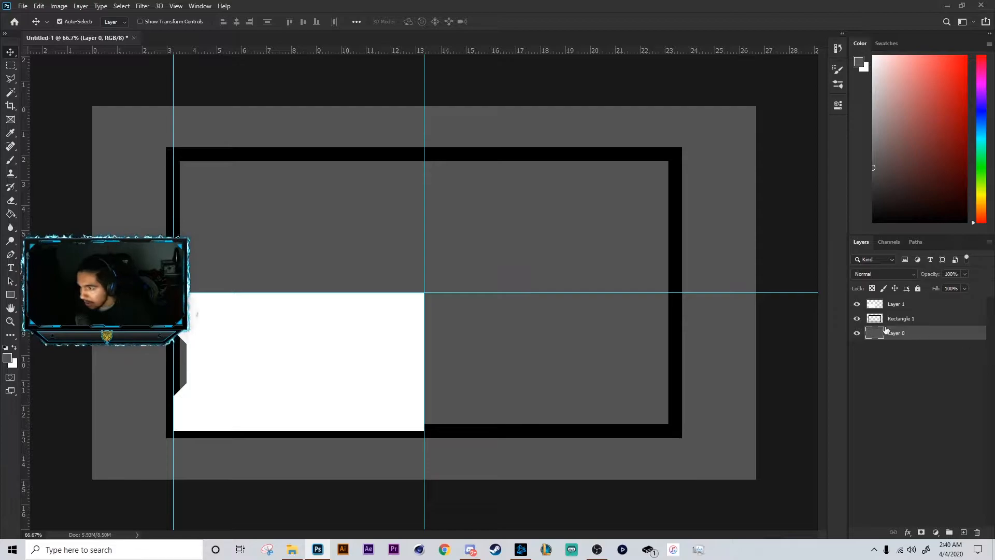
pyautogui.click(897, 307)
pyautogui.click(900, 321)
pyautogui.click(900, 306)
pyautogui.keyDown('ctrl'); pyautogui.click(875, 308); pyautogui.keyUp('ctrl')
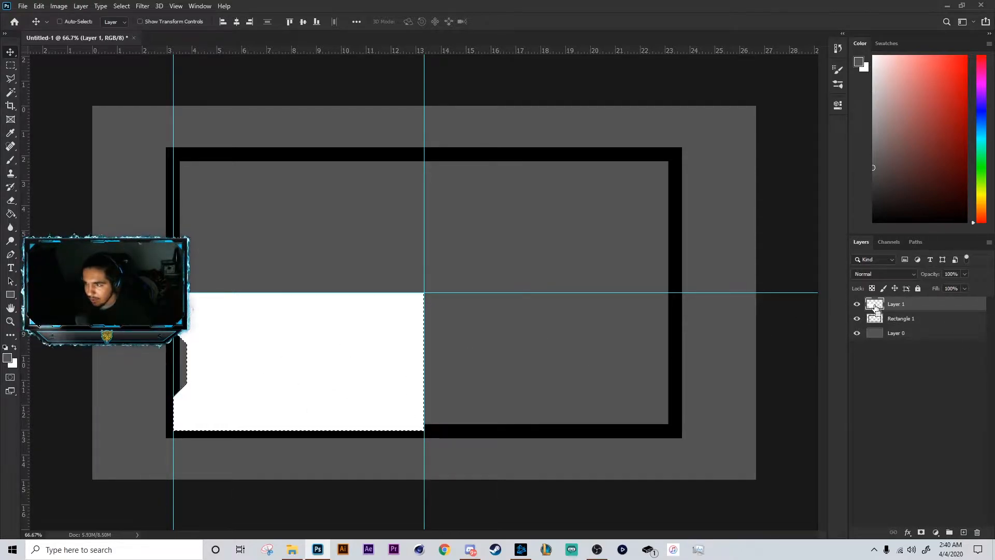
pyautogui.click(901, 320)
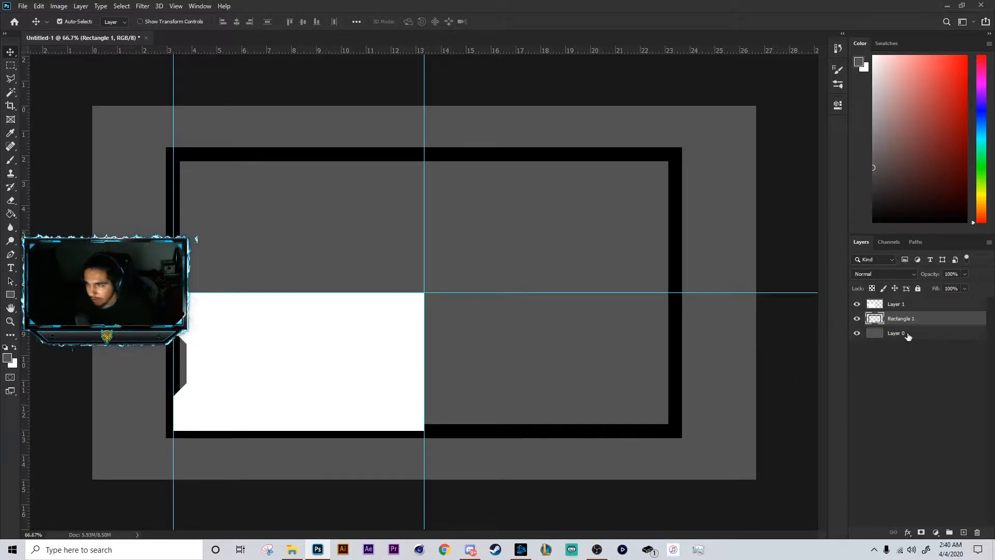
pyautogui.click(856, 319)
pyautogui.click(857, 318)
pyautogui.click(857, 305)
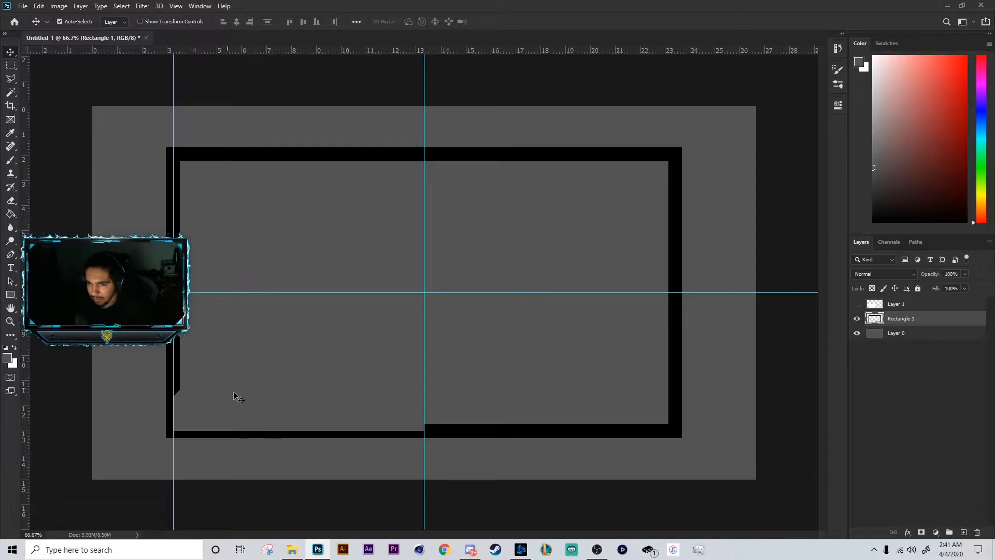
pyautogui.click(856, 304)
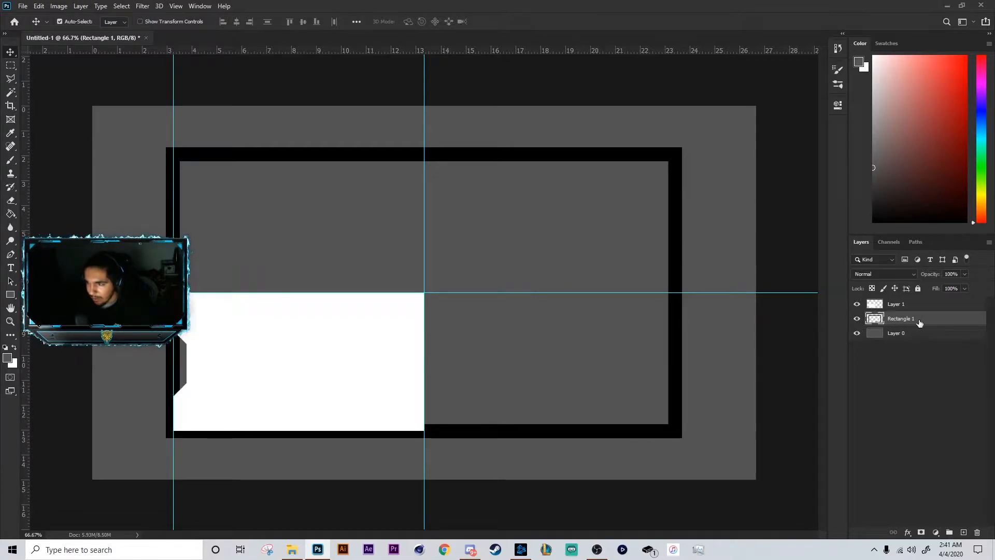
# Flip the white shape horizontally, move it onto the frame's lower-right quarter and cut its outline out of the frame layer.
pyautogui.click(917, 306)
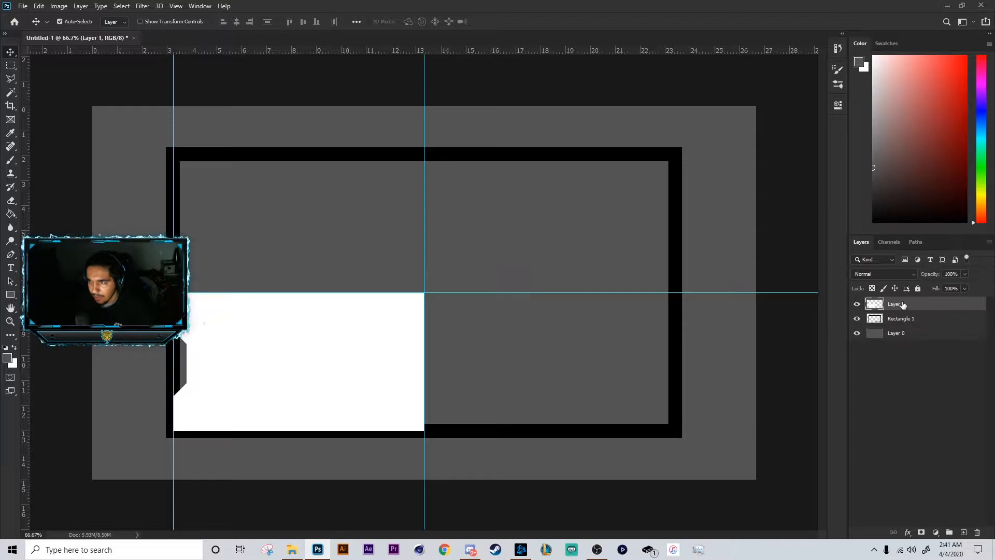
pyautogui.rightClick(275, 339)
pyautogui.click(314, 344)
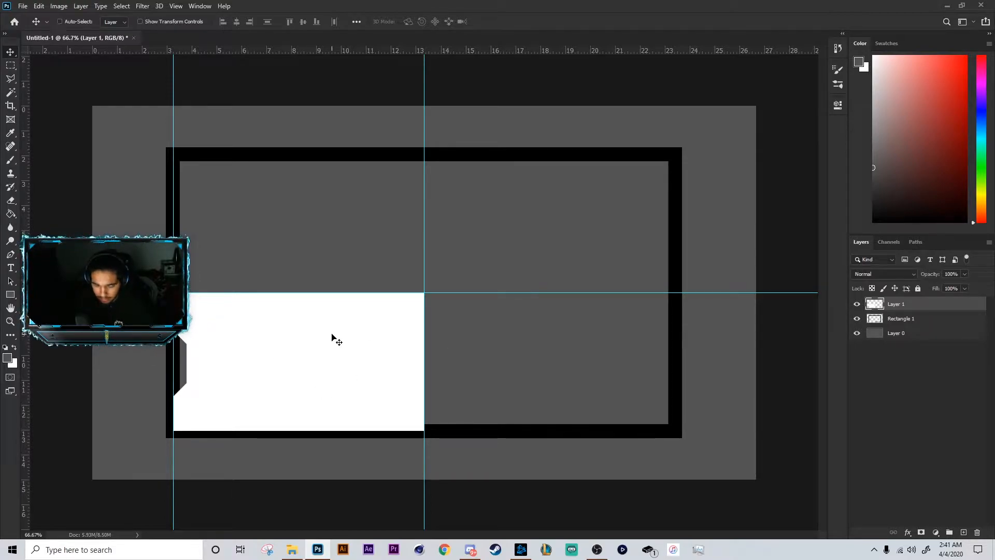
pyautogui.hotkey('ctrl', 't')
pyautogui.rightClick(330, 335)
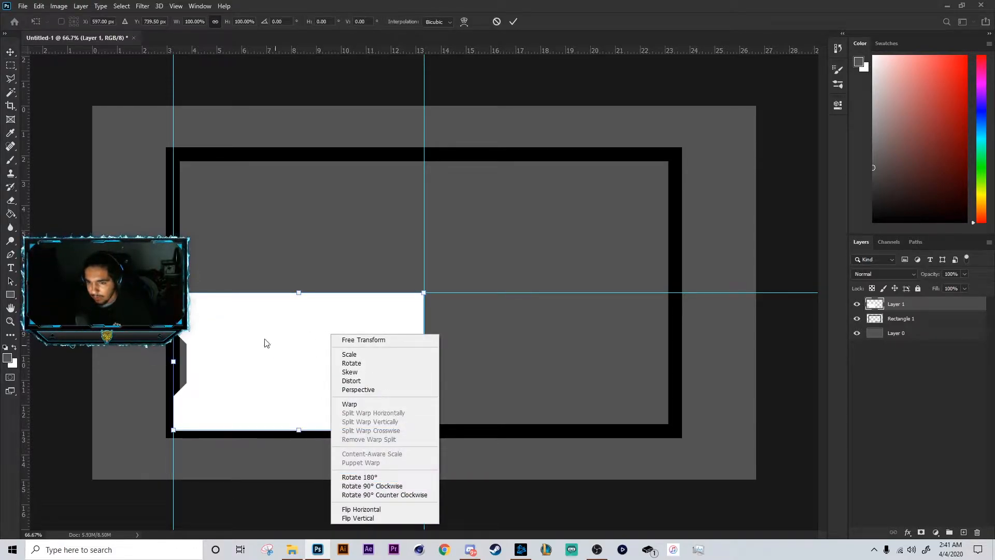
pyautogui.click(355, 509)
pyautogui.moveTo(318, 360); pyautogui.dragTo(571, 349)
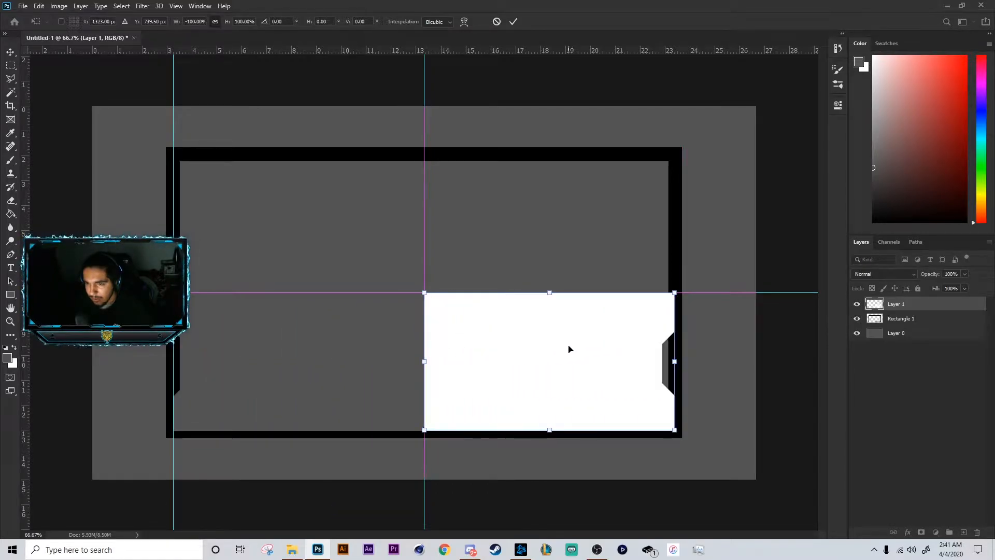
pyautogui.press('Return')
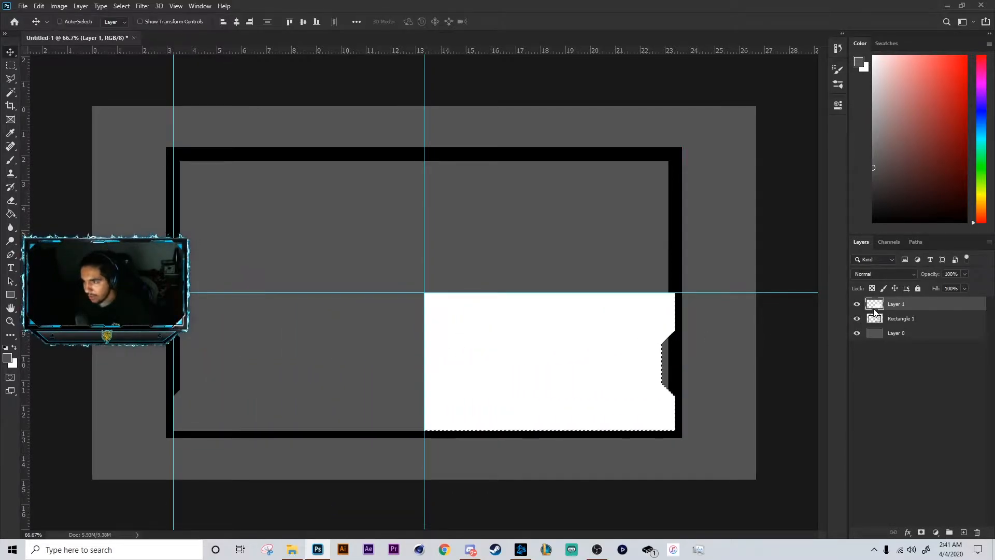
pyautogui.click(952, 322)
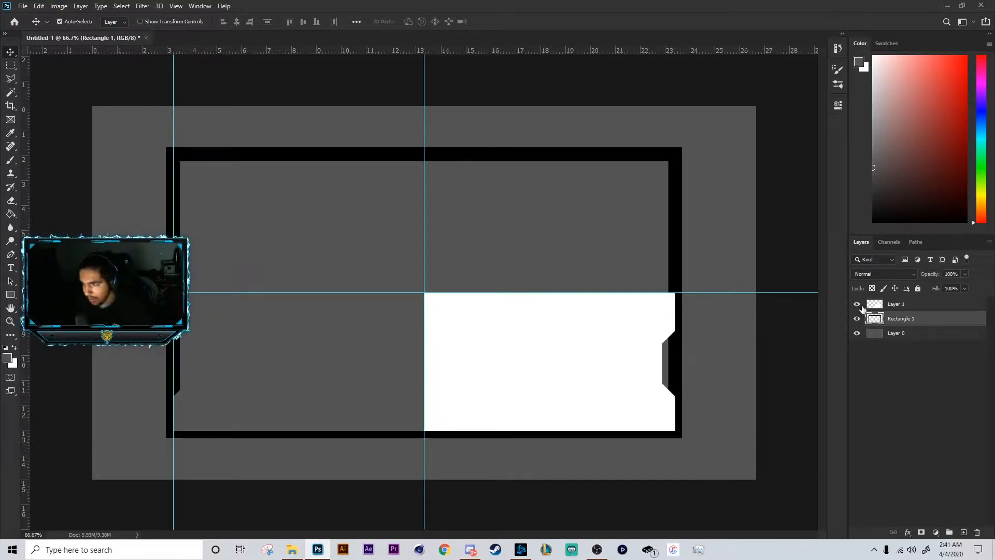
# Flip the white shape vertically and move it up onto the frame's upper-right quarter, aligned to the centre guides.
pyautogui.click(896, 306)
pyautogui.hotkey('ctrl', 't')
pyautogui.rightClick(459, 363)
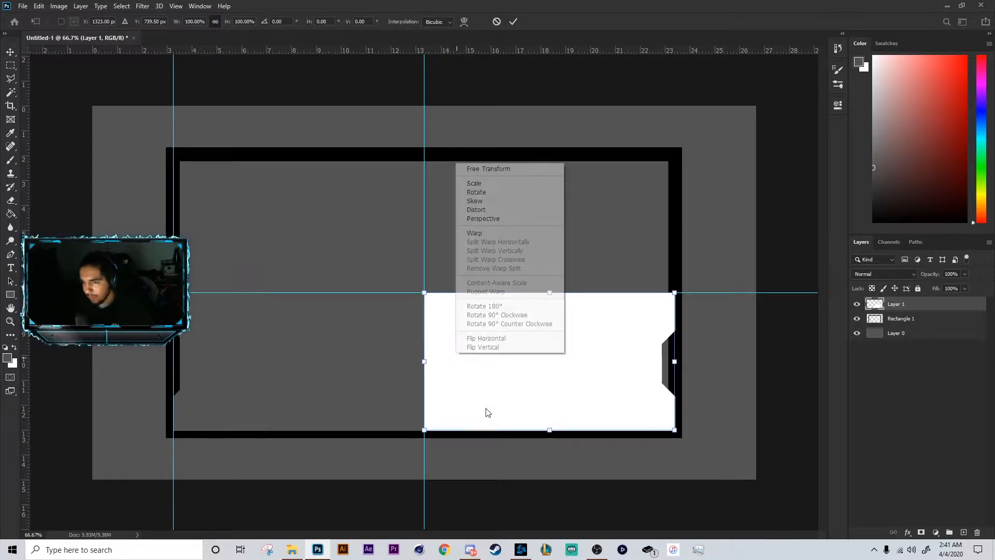
pyautogui.click(534, 342)
pyautogui.moveTo(539, 354); pyautogui.dragTo(543, 344)
pyautogui.moveTo(545, 354); pyautogui.dragTo(547, 217)
pyautogui.rightClick(549, 221)
pyautogui.click(575, 391)
pyautogui.press('Return')
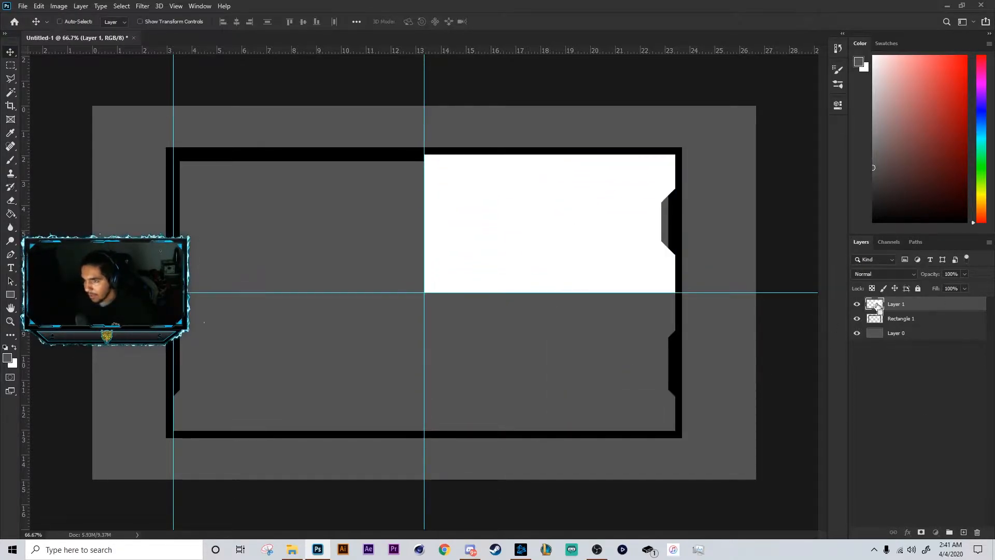
# Cut the white shape's outline out of the frame's upper-right quarter on Rectangle 1 and deselect.
pyautogui.keyDown('ctrl'); pyautogui.click(877, 306); pyautogui.keyUp('ctrl')
pyautogui.click(909, 319)
pyautogui.press('Delete')
pyautogui.hotkey('ctrl', 'd')
# Flip the white shape horizontally and move it onto the frame's upper-left quarter.
pyautogui.click(893, 305)
pyautogui.hotkey('ctrl', 't')
pyautogui.rightClick(631, 247)
pyautogui.click(664, 422)
pyautogui.moveTo(566, 229); pyautogui.dragTo(315, 229)
pyautogui.press('Return')
# Cut the white shape's outline out of the frame's upper-left quarter, deselect, and hide Layer 1 and the guides.
pyautogui.keyDown('ctrl'); pyautogui.click(875, 305); pyautogui.keyUp('ctrl')
pyautogui.click(907, 321)
pyautogui.press('Delete')
pyautogui.hotkey('ctrl', 'd')
pyautogui.click(857, 304)
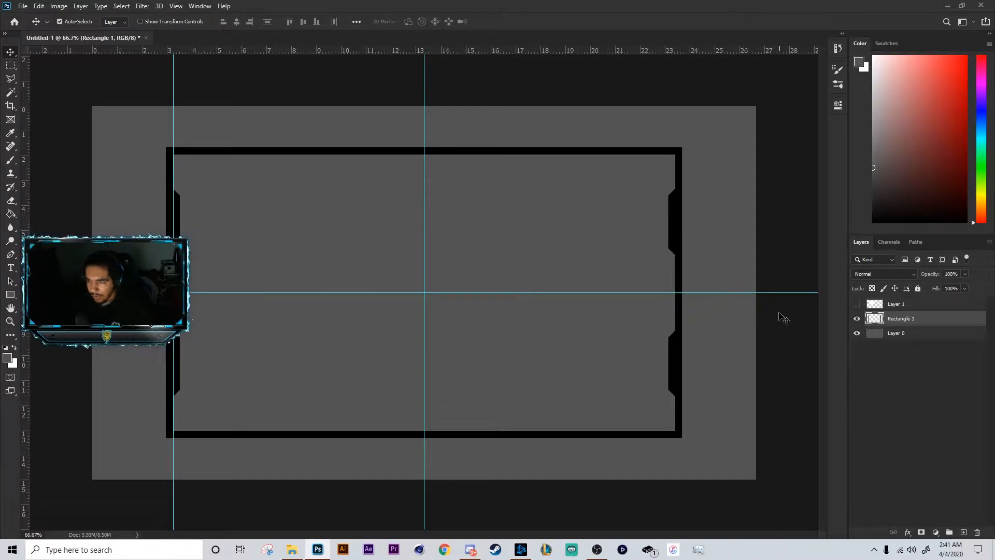
pyautogui.hotkey('ctrl', ';')
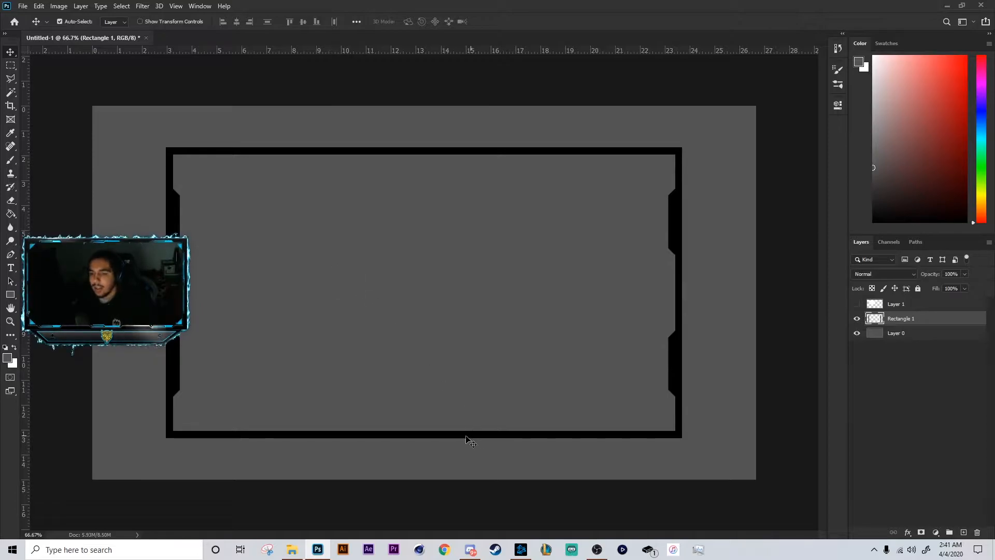
# Place the 2d shokchrg leopard logo from the ShokChrg project folder on the frame's bottom border, scaled to about 13%.
pyautogui.click(292, 549)
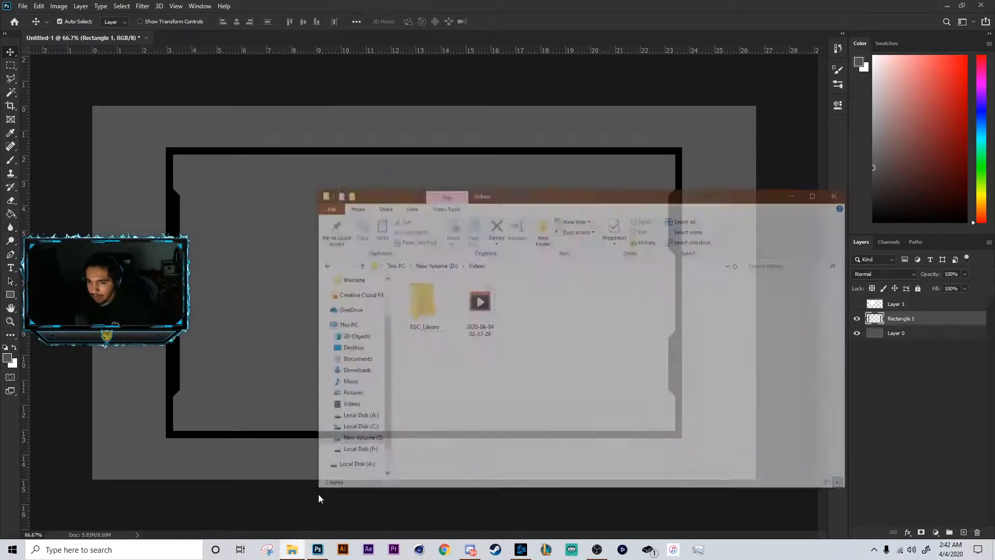
pyautogui.click(459, 229)
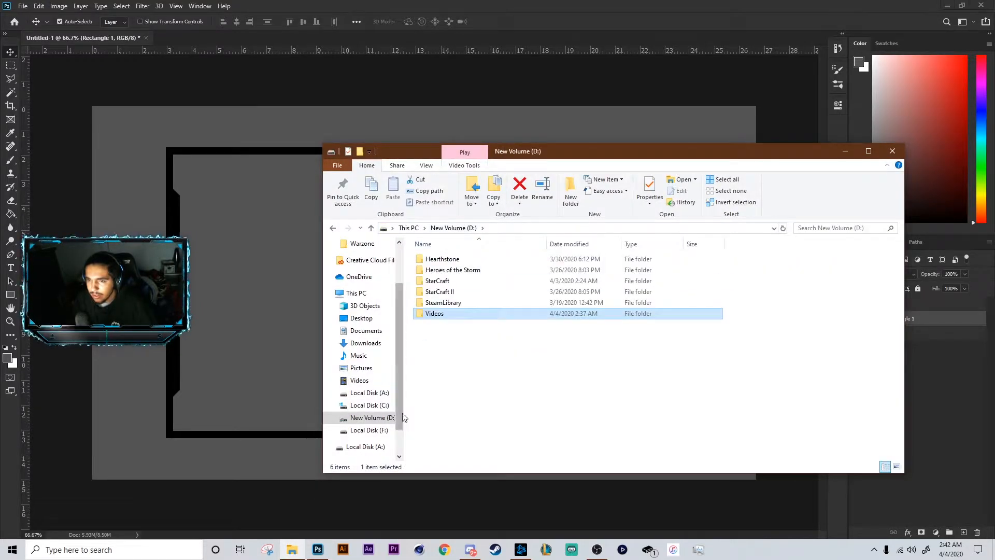
pyautogui.click(361, 368)
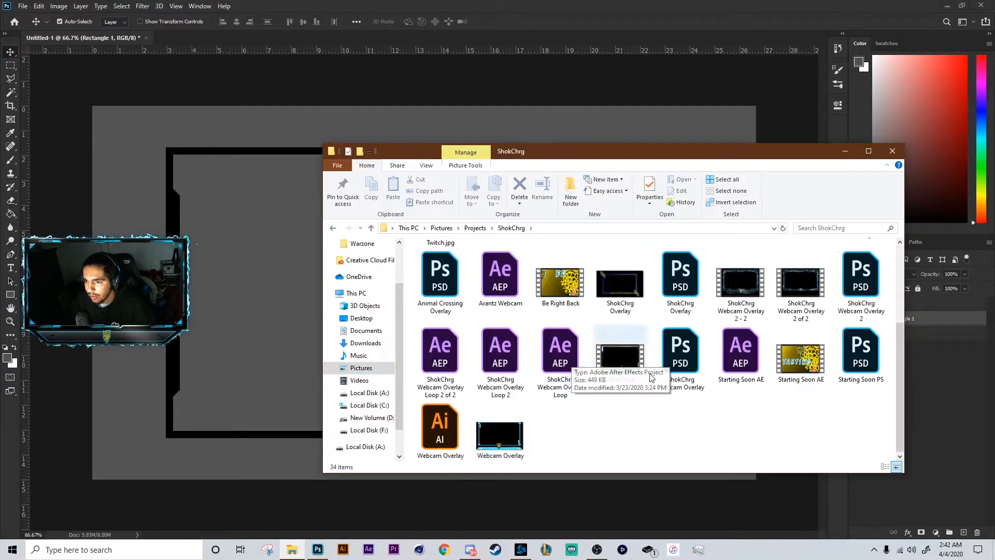
pyautogui.scroll(10, 652, 377)
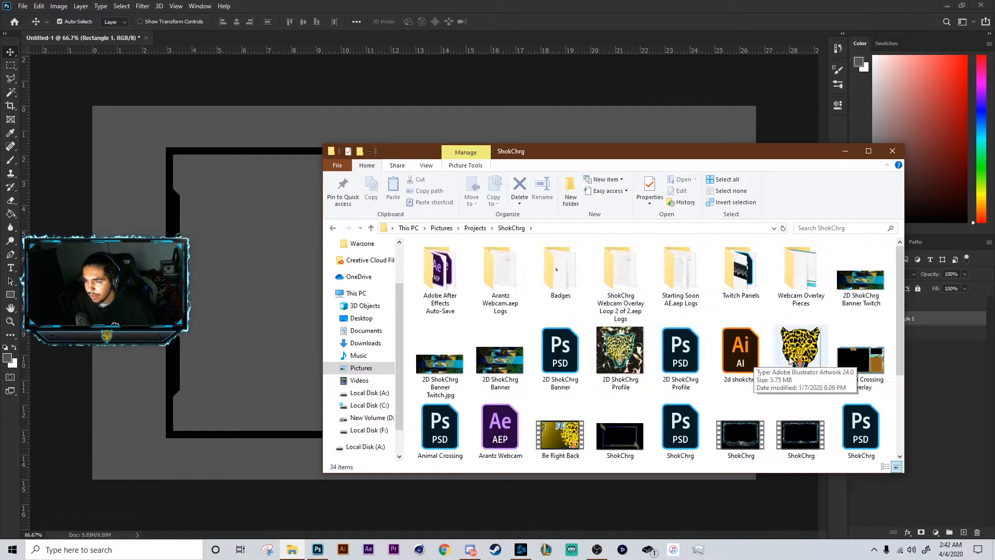
pyautogui.click(225, 338)
pyautogui.moveTo(274, 118); pyautogui.dragTo(424, 406)
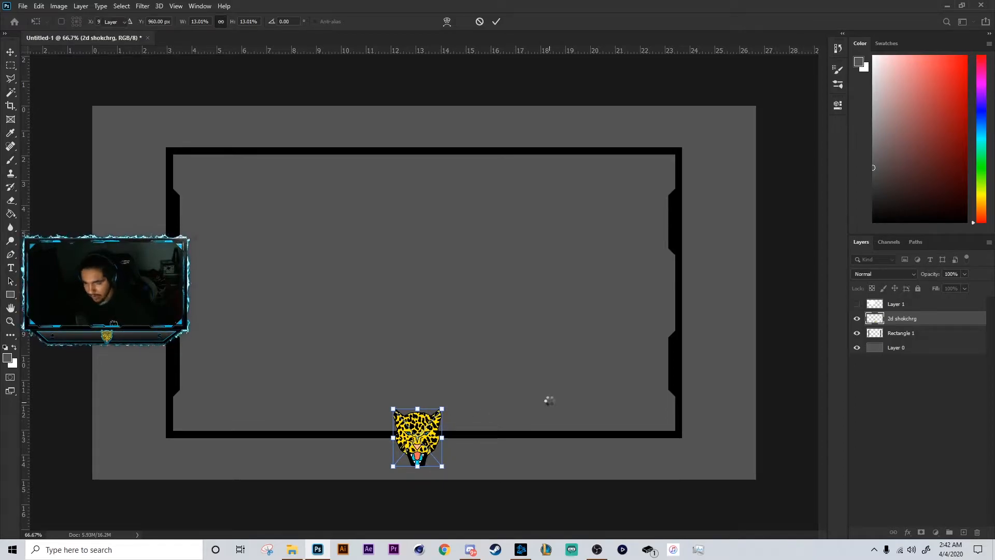
pyautogui.press('Return')
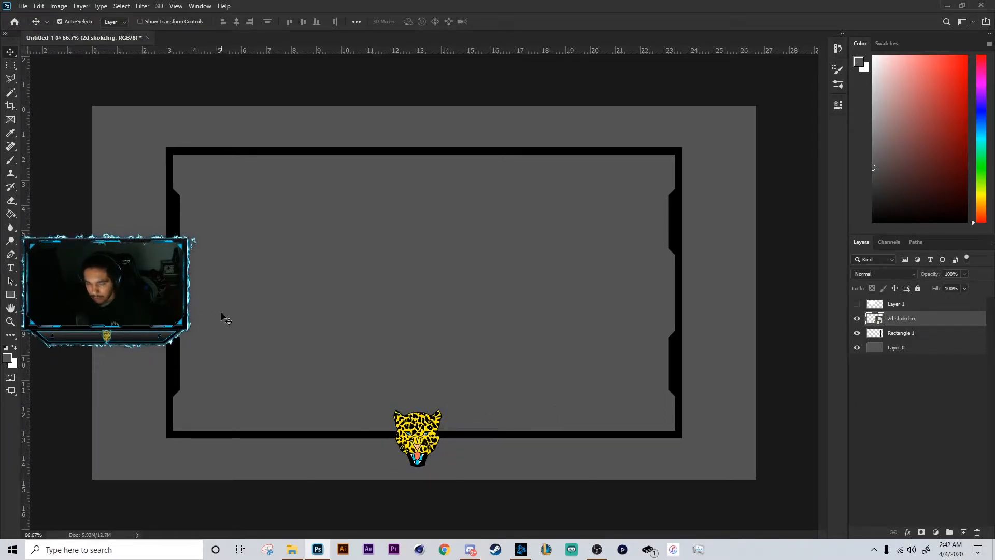
# Show the guides, centre the leopard logo on the middle vertical guide and hide the guides again.
pyautogui.hotkey('ctrl', ';')
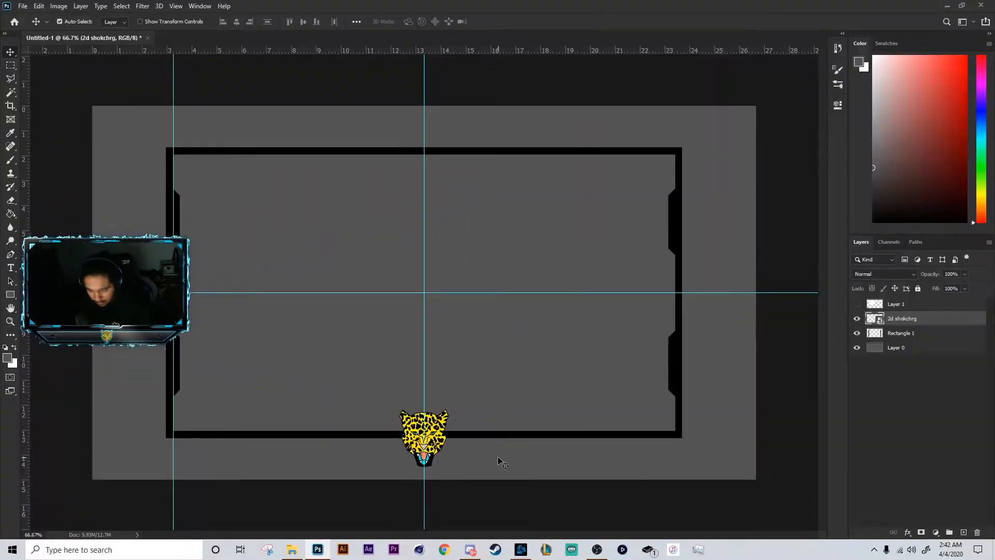
pyautogui.press('ctrl')
pyautogui.hotkey('ctrl', ';')
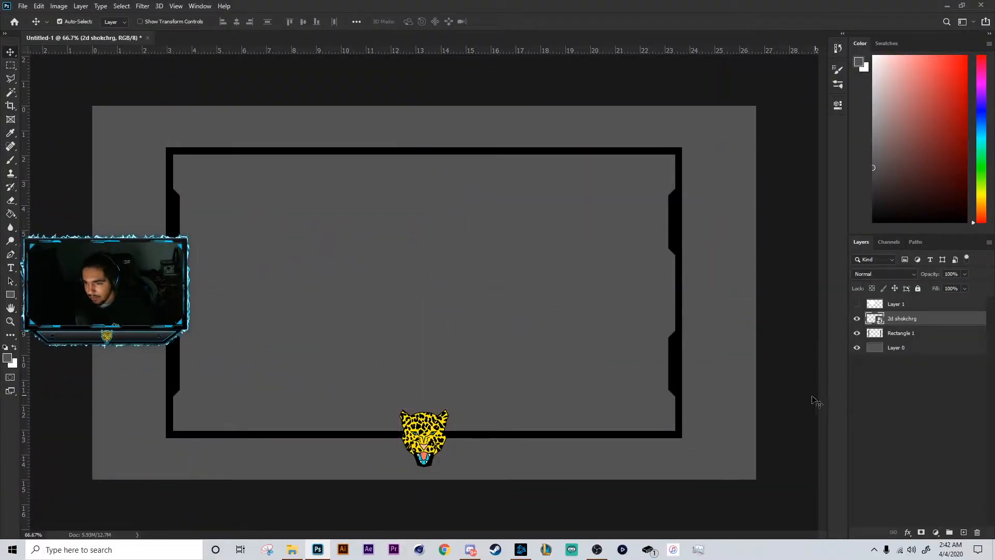
# Hide the 2d shokchrg logo layer and delete the white shape's Layer 1.
pyautogui.click(857, 319)
pyautogui.rightClick(898, 335)
pyautogui.click(855, 282)
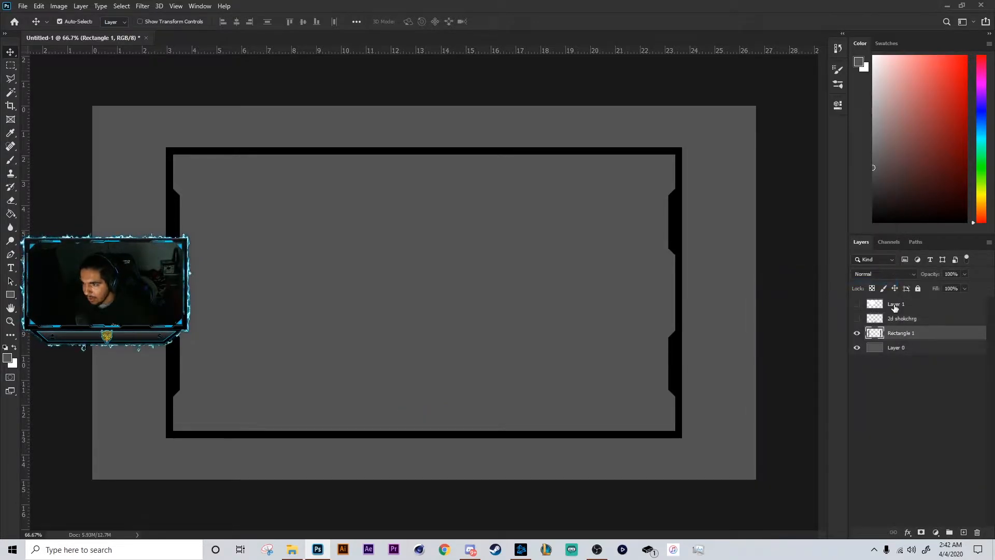
pyautogui.click(894, 306)
pyautogui.click(857, 304)
pyautogui.click(857, 304)
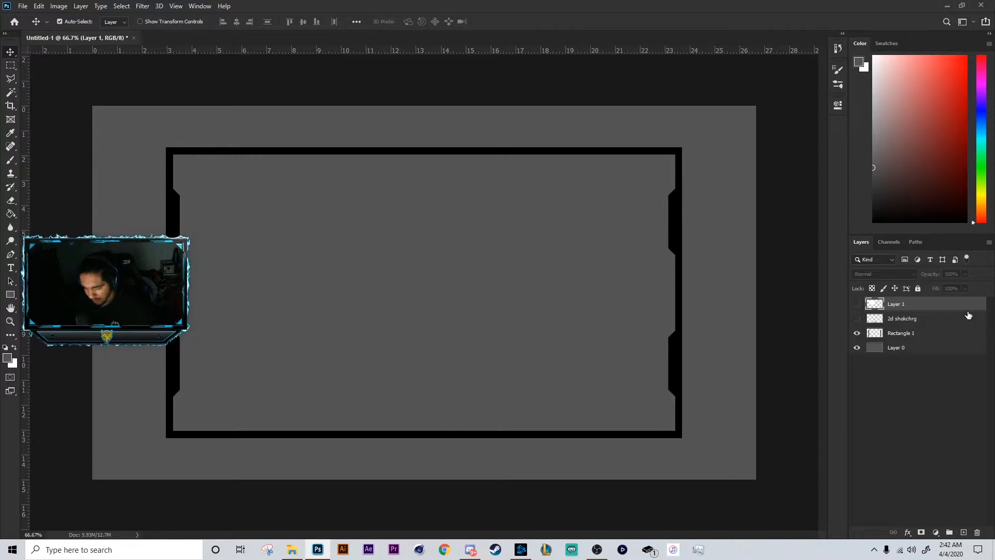
pyautogui.press('Delete')
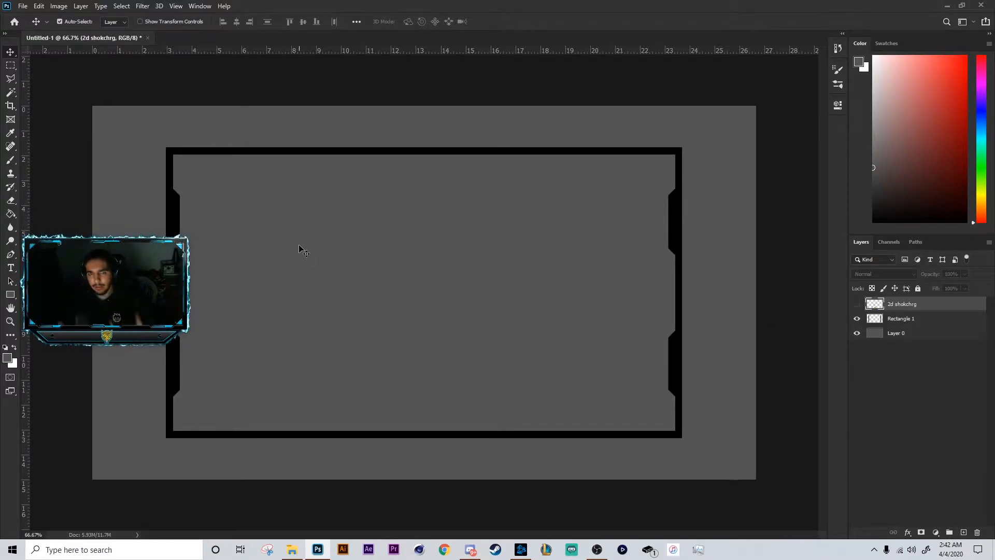
# Choose the Polygonal Lasso tool and add a new empty layer between the logo layer and Rectangle 1.
pyautogui.click(10, 79)
pyautogui.click(963, 532)
pyautogui.moveTo(916, 307); pyautogui.dragTo(902, 326)
# Outline a trapezoid about 1.2 in wide and 4.5 in tall with angled ends along the frame's upper-left outer edge, using the Polygonal Lasso.
pyautogui.hotkey('ctrl', '+')
pyautogui.hotkey('ctrl', '+')
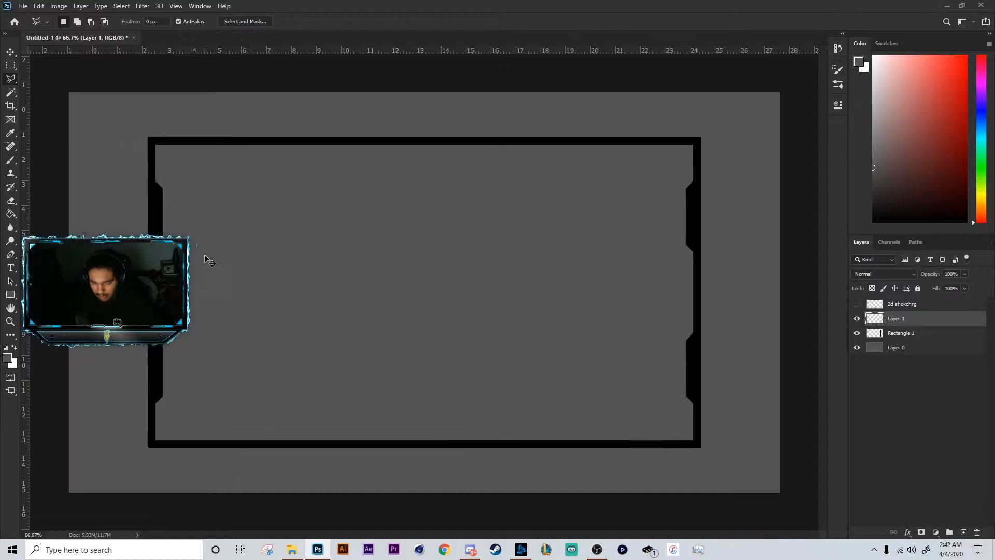
pyautogui.hscroll(-5, 234, 260)
pyautogui.moveTo(419, 535); pyautogui.dragTo(335, 533)
pyautogui.scroll(2, 317, 391)
pyautogui.click(372, 379)
pyautogui.click(242, 249)
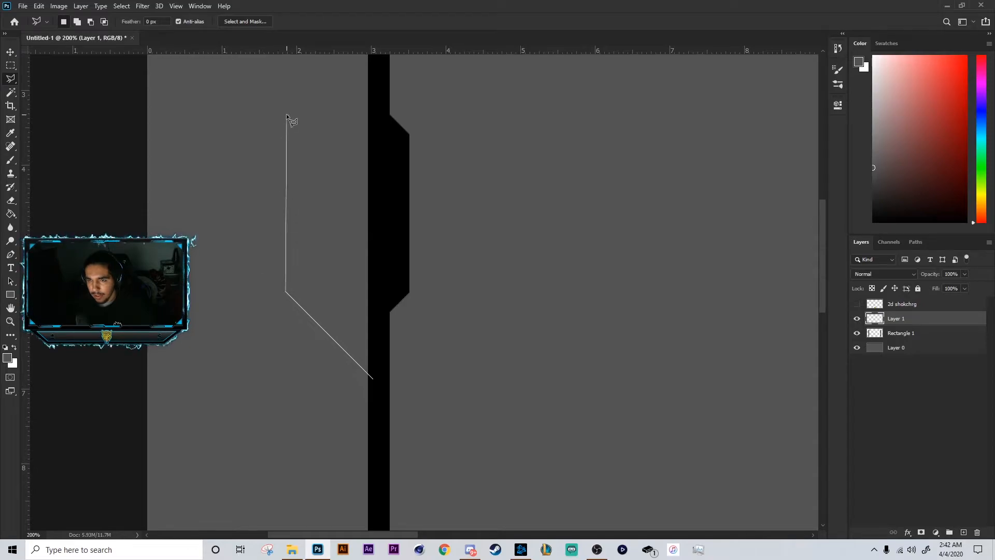
pyautogui.click(286, 342)
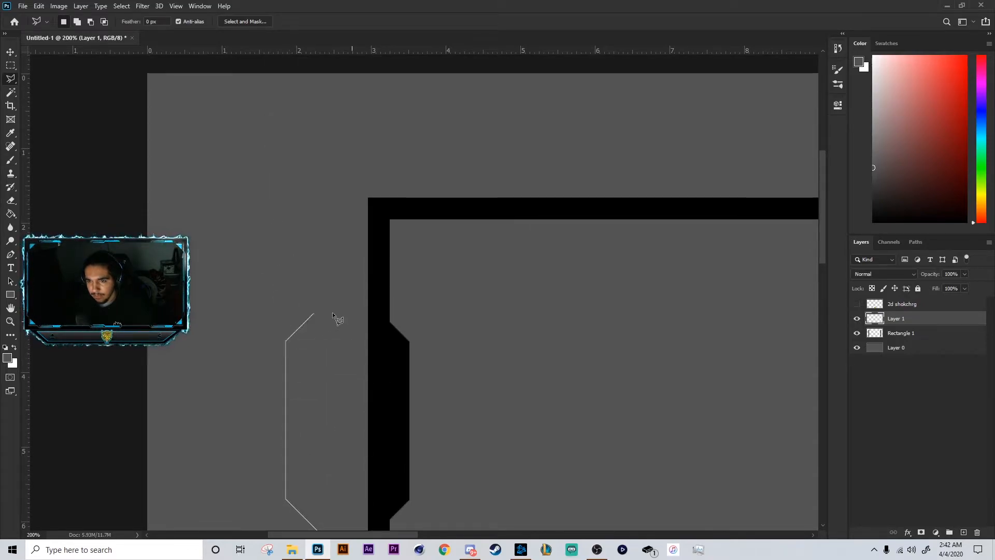
pyautogui.click(378, 251)
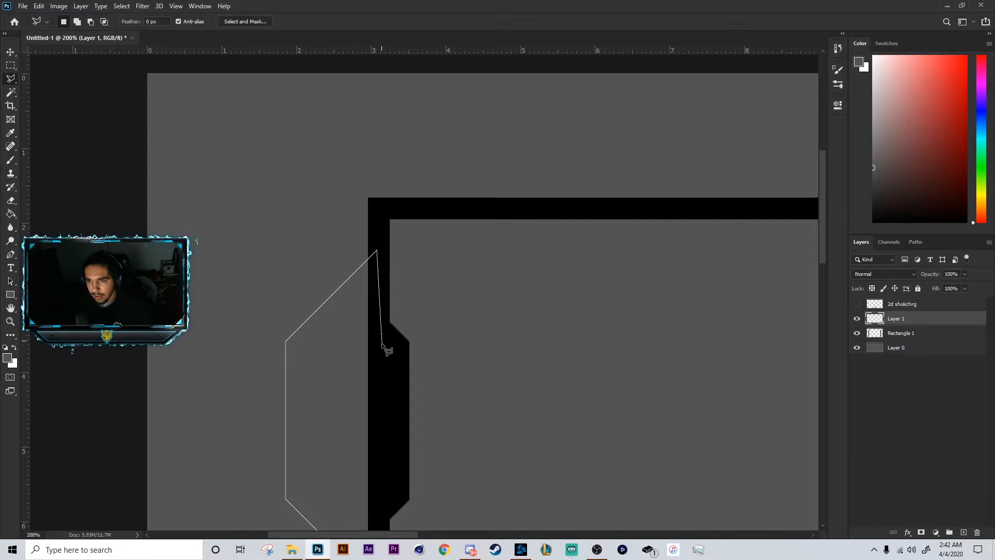
pyautogui.click(378, 457)
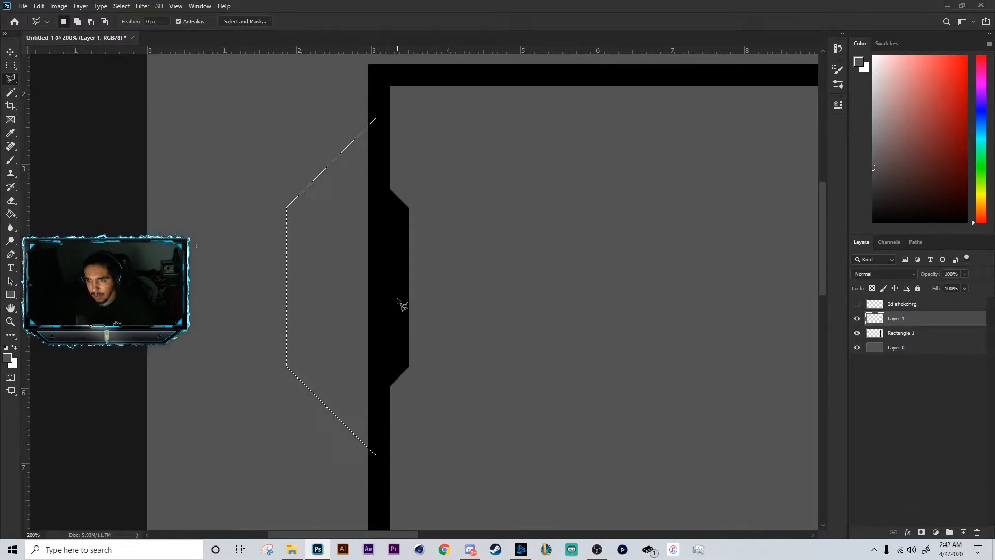
# Fill the trapezoid selection with white on Layer 1 and move that layer below Rectangle 1.
pyautogui.hotkey('ctrl', '-')
pyautogui.hotkey('ctrl', '-')
pyautogui.hotkey('ctrl', '-')
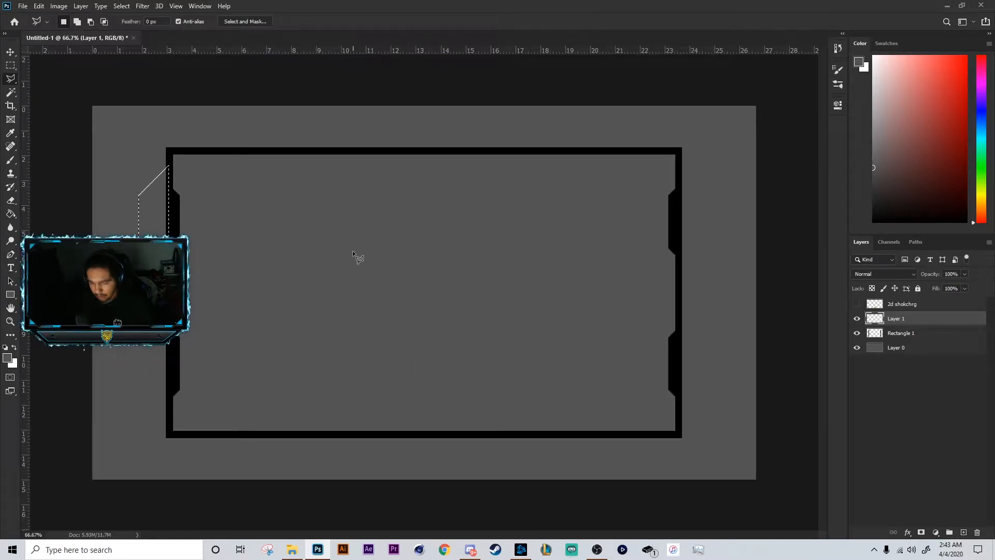
pyautogui.hotkey('alt', 'BackSpace')
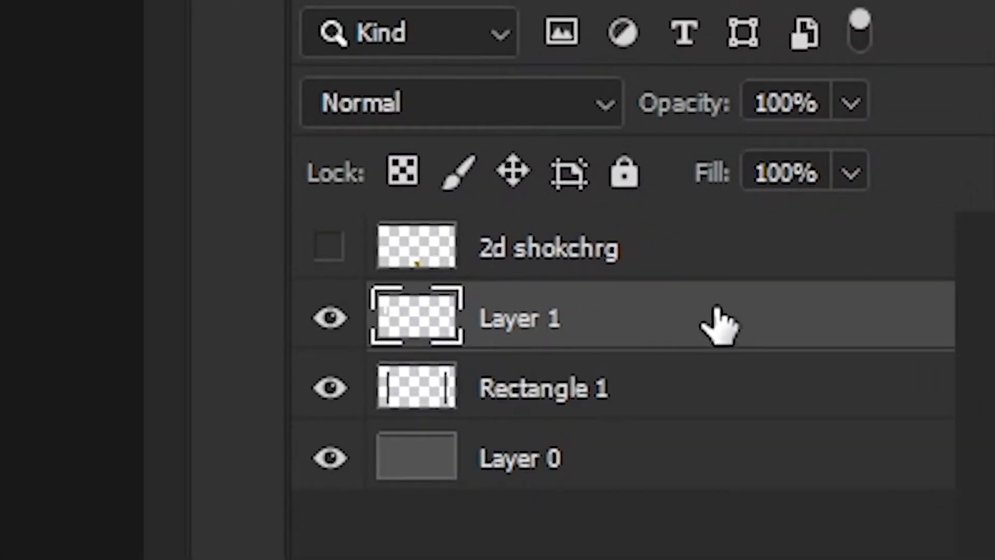
pyautogui.moveTo(720, 324); pyautogui.dragTo(560, 423)
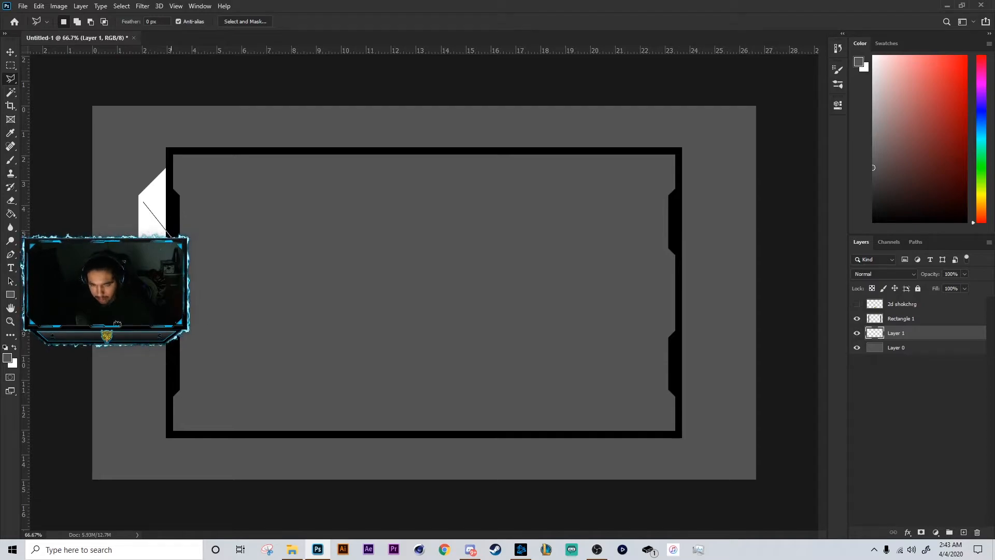
pyautogui.doubleClick(171, 237)
pyautogui.click(469, 205)
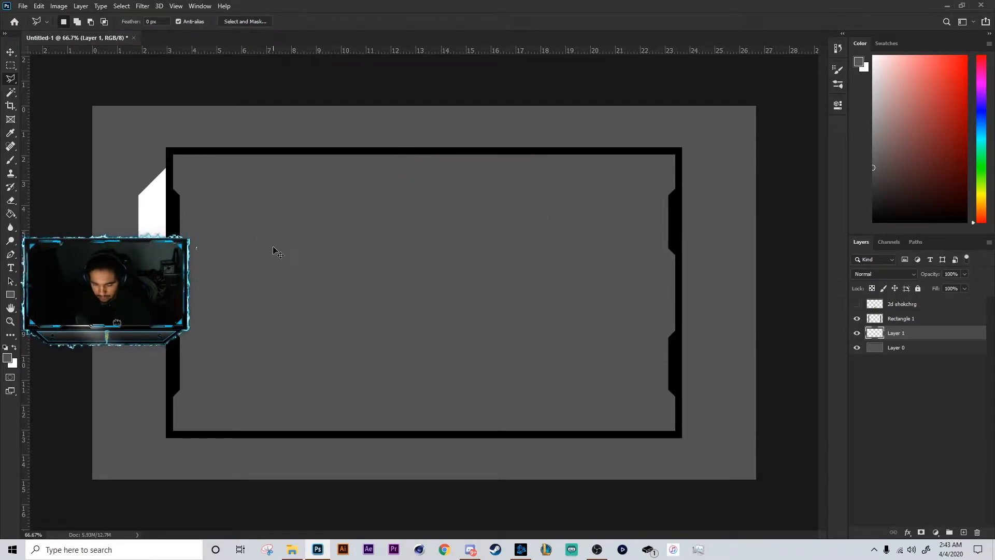
# Outline a smaller inset trapezoid inside the white shape with the Polygonal Lasso, overlapping the frame's black left border.
pyautogui.hotkey('ctrl', '+')
pyautogui.hotkey('ctrl', '+')
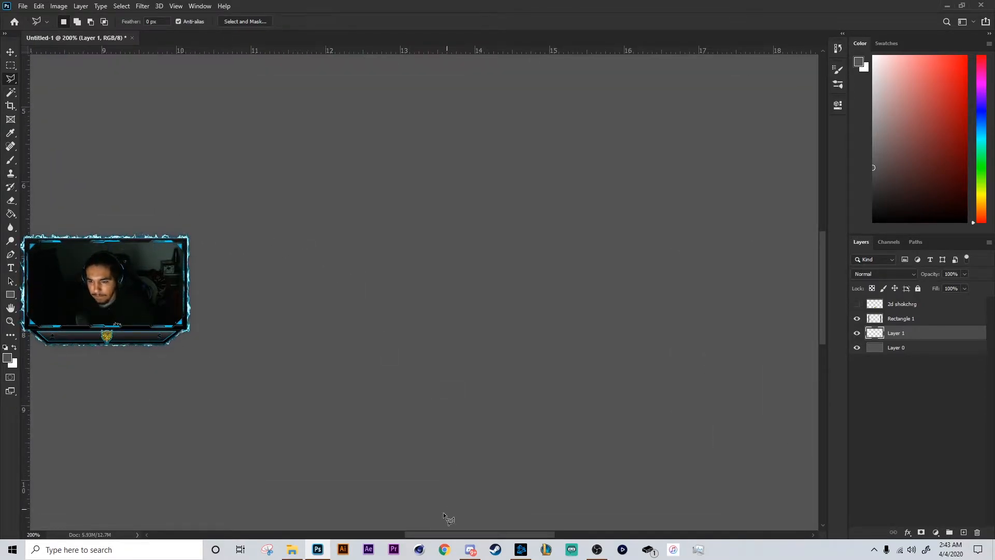
pyautogui.moveTo(440, 534); pyautogui.dragTo(326, 524)
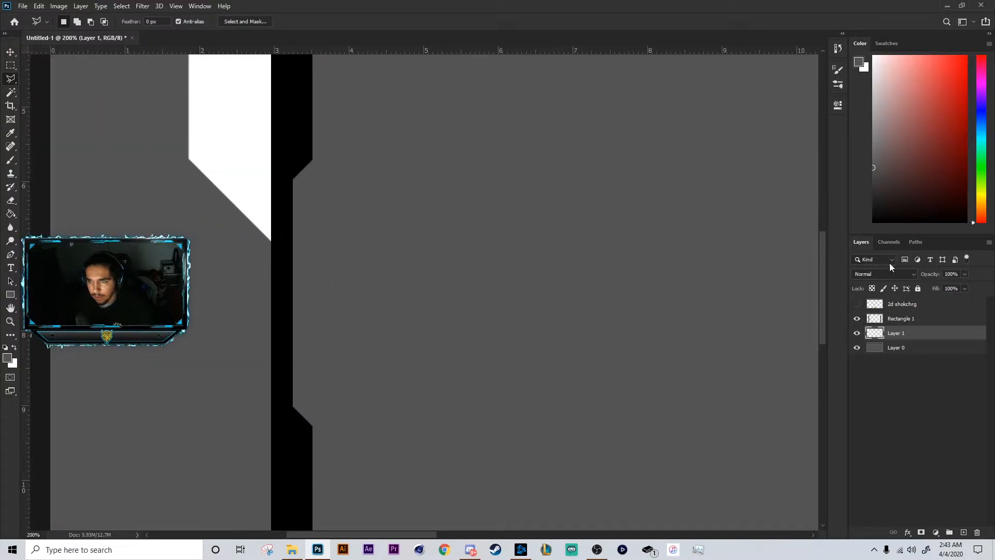
pyautogui.scroll(5, 514, 244)
pyautogui.click(201, 262)
pyautogui.click(200, 399)
pyautogui.click(279, 475)
pyautogui.click(278, 190)
pyautogui.click(203, 266)
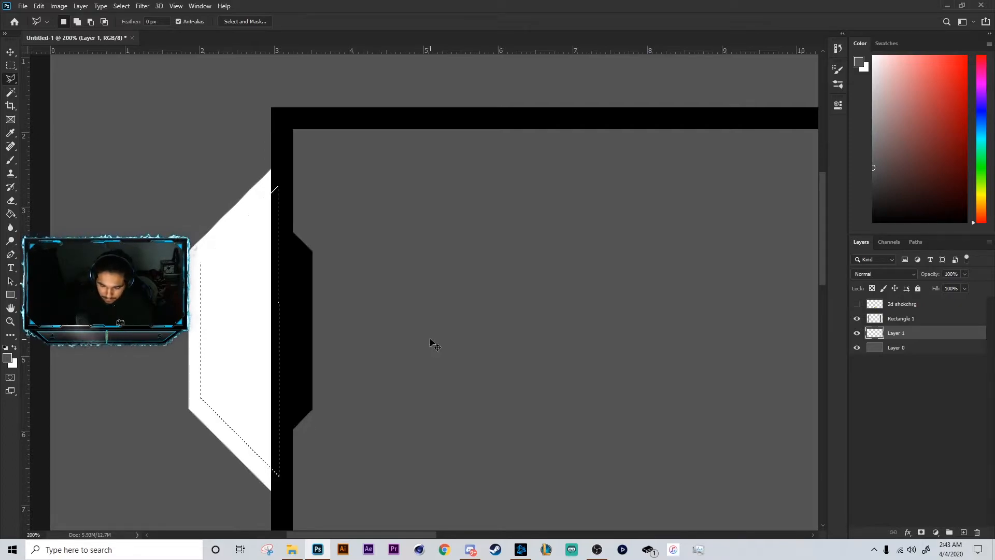
# Set the background colour to a light grey.
pyautogui.click(13, 363)
pyautogui.click(682, 349)
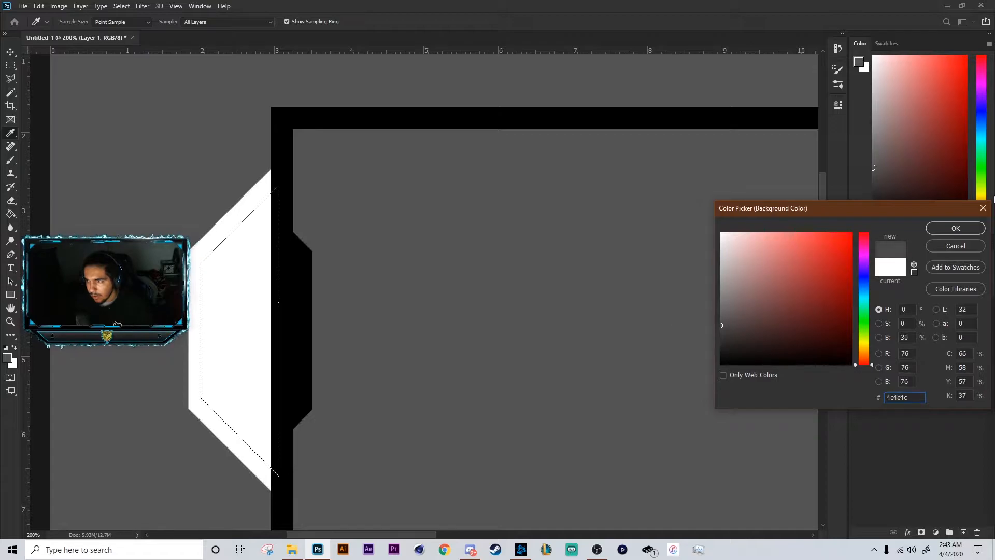
pyautogui.click(955, 228)
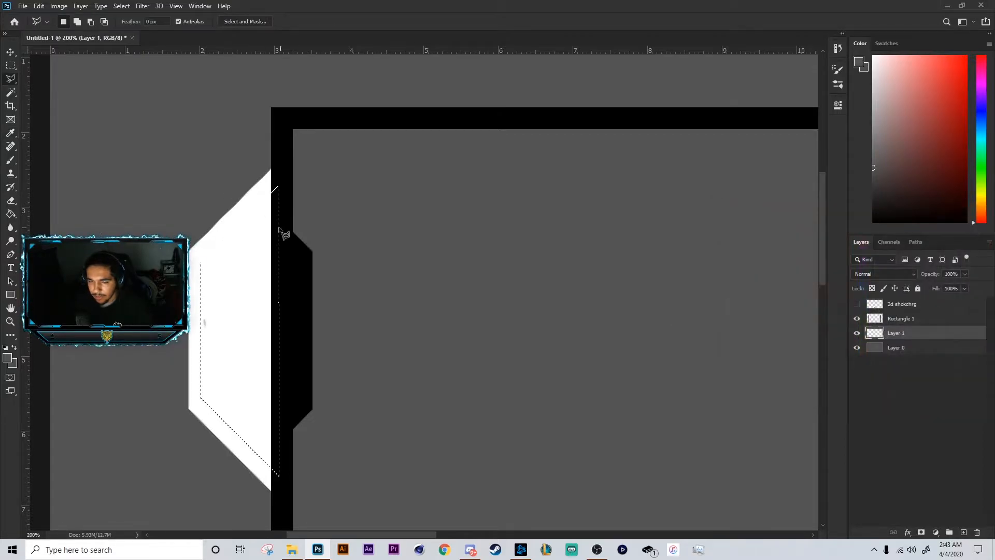
pyautogui.click(16, 366)
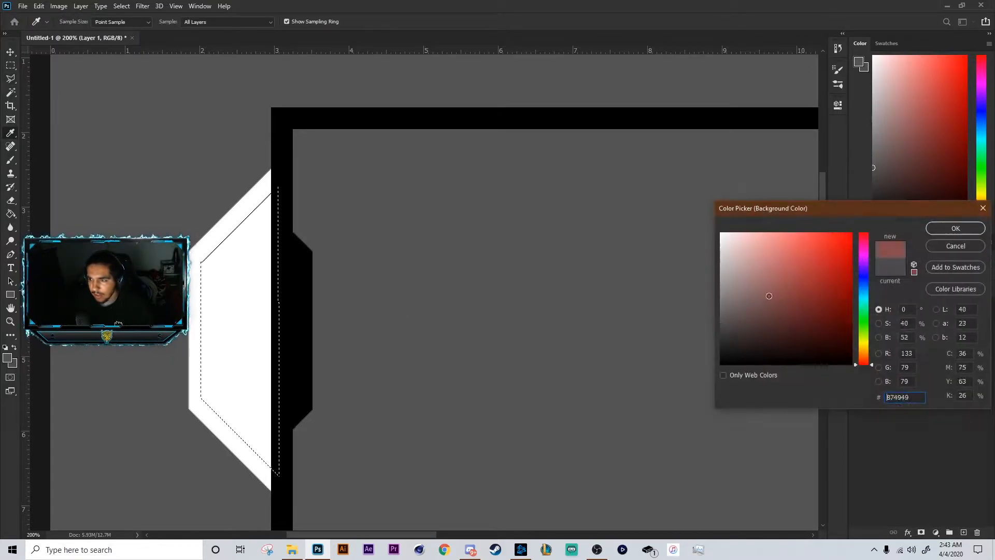
pyautogui.press('Return')
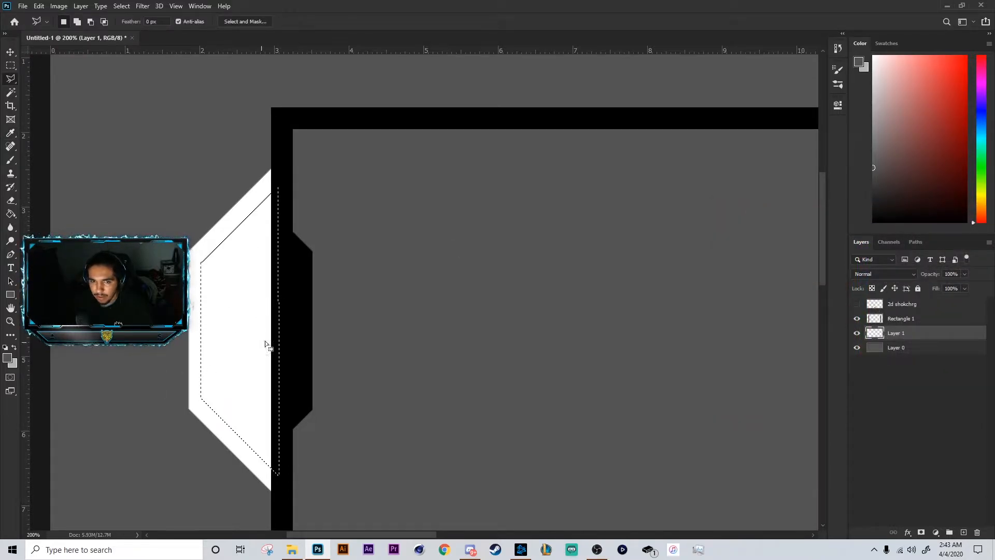
# Try filling the inset selection with light grey directly on Layer 1 and inspect the layer by toggling its visibility.
pyautogui.hotkey('ctrl', 'BackSpace')
pyautogui.hotkey('ctrl', 'd')
pyautogui.scroll(-1, 316, 323)
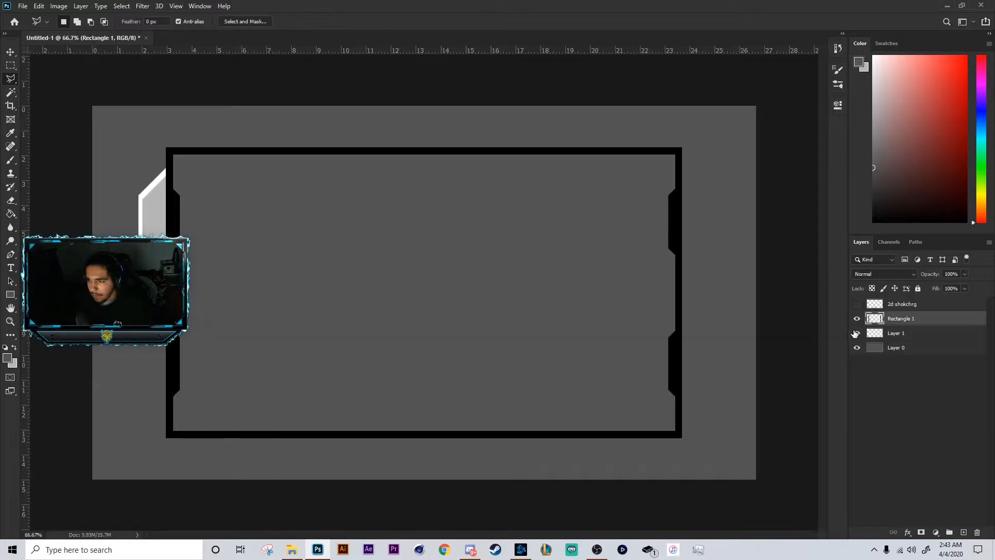
pyautogui.click(863, 333)
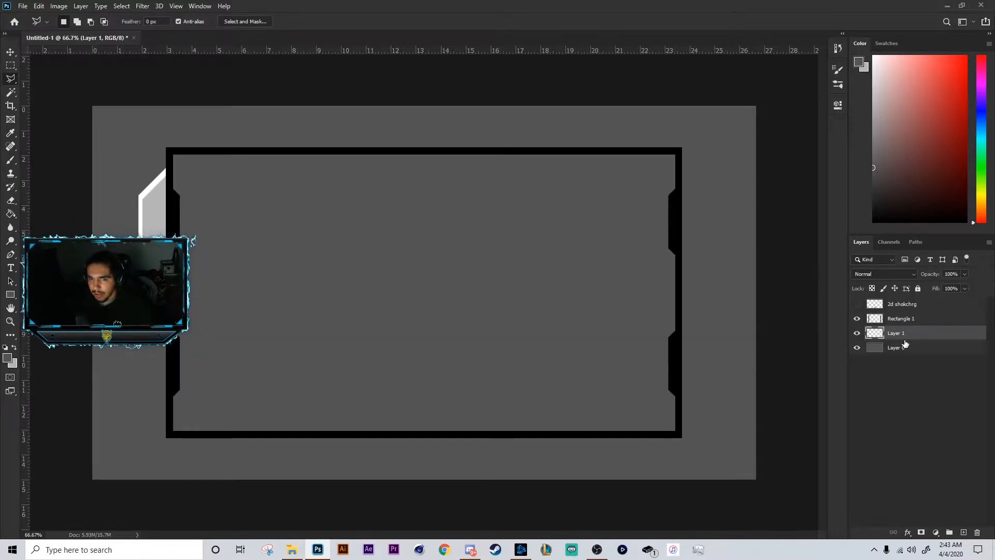
pyautogui.click(857, 334)
pyautogui.click(857, 334)
# Undo the grey fill, redo it on a new layer between Layer 1 and Rectangle 1, and clear the selection.
pyautogui.hotkey('ctrl', 'z')
pyautogui.hotkey('ctrl', 'z')
pyautogui.click(964, 532)
pyautogui.hotkey('ctrl', 'd')
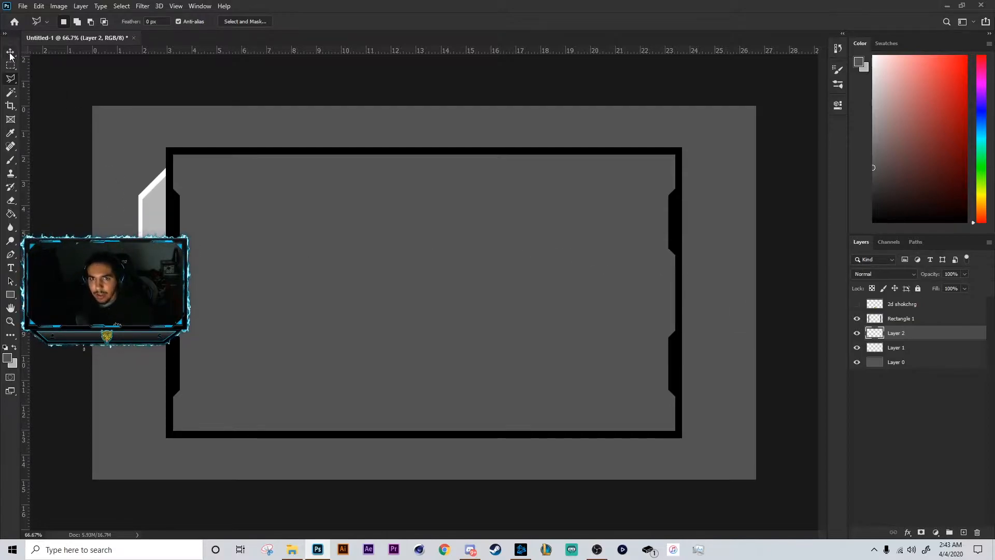
# Duplicate Layer 1 and Layer 2, flip the copies horizontally and place them against the frame's right outer edge at the same height.
pyautogui.click(11, 53)
pyautogui.keyDown('shift'); pyautogui.click(895, 348); pyautogui.keyUp('shift')
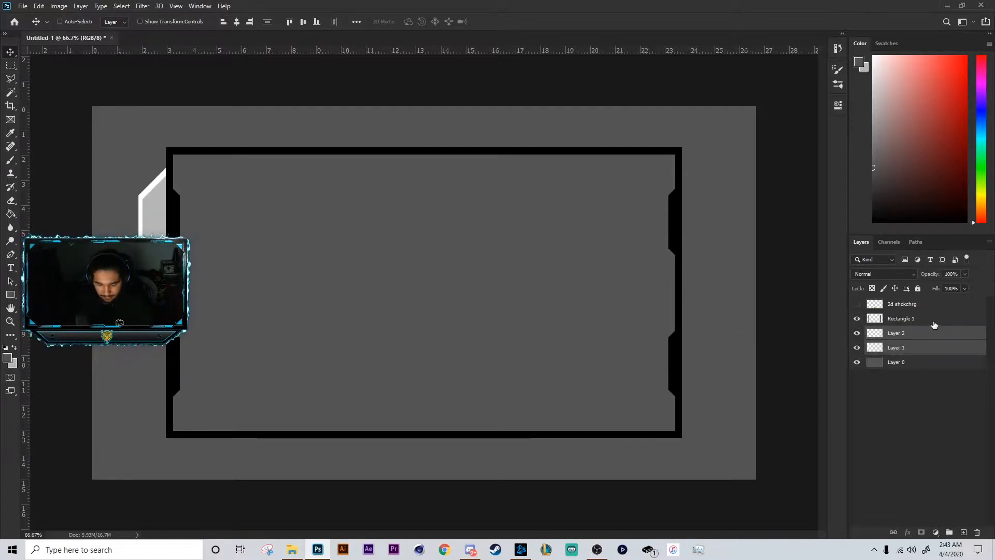
pyautogui.hotkey('ctrl', 'j')
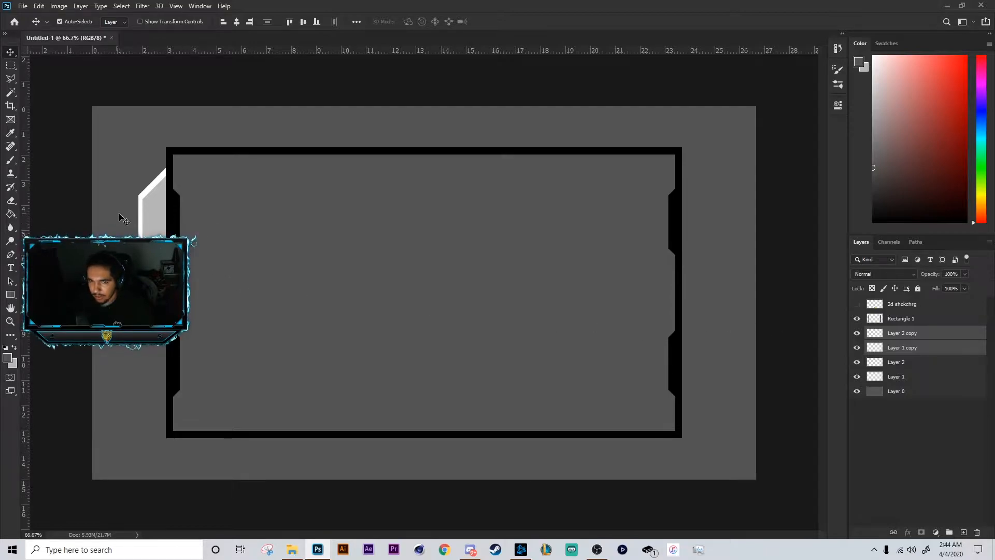
pyautogui.hotkey('ctrl', 't')
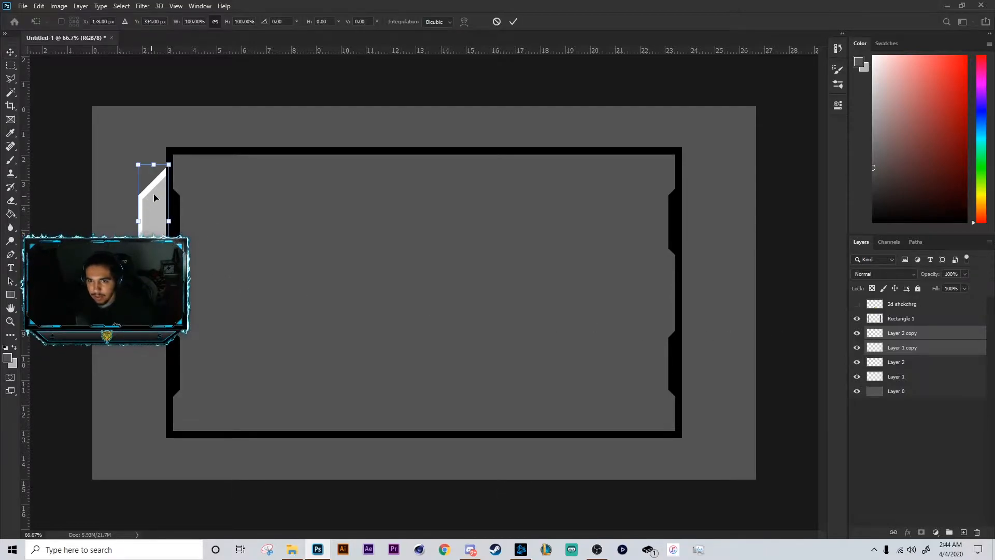
pyautogui.rightClick(158, 196)
pyautogui.click(207, 369)
pyautogui.moveTo(175, 218); pyautogui.dragTo(695, 212)
pyautogui.press('Return')
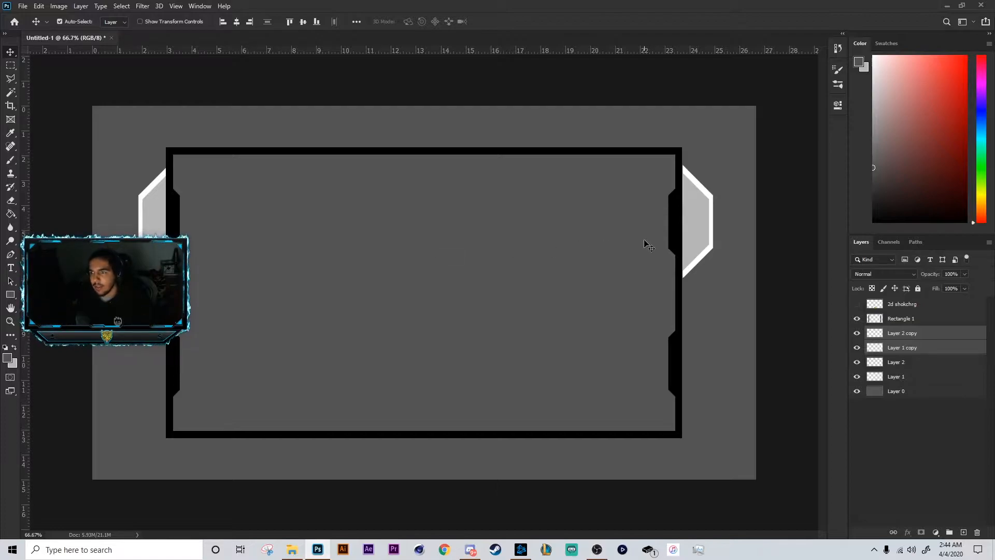
# Try to move the side shapes on both sides of the frame upward together.
pyautogui.keyDown('shift'); pyautogui.click(900, 378); pyautogui.keyUp('shift')
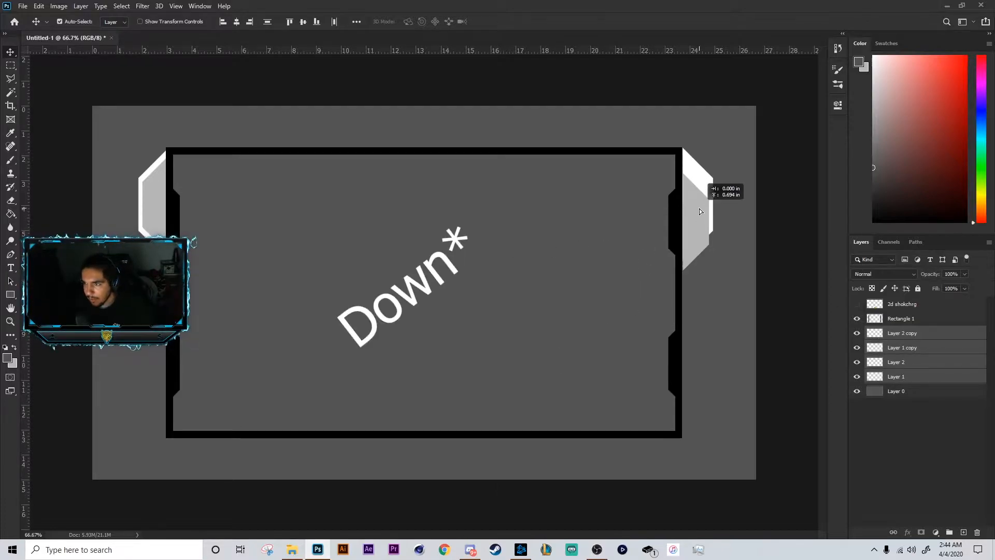
pyautogui.keyDown('ctrl'); pyautogui.click(884, 334); pyautogui.keyUp('ctrl')
pyautogui.click(907, 335)
pyautogui.keyDown('shift'); pyautogui.click(910, 378); pyautogui.keyUp('shift')
pyautogui.moveTo(707, 236); pyautogui.dragTo(707, 219)
pyautogui.hotkey('ctrl', 'z')
# Move all four side shape layers straight up to Y 284 px, level with the frame's top edge.
pyautogui.click(908, 334)
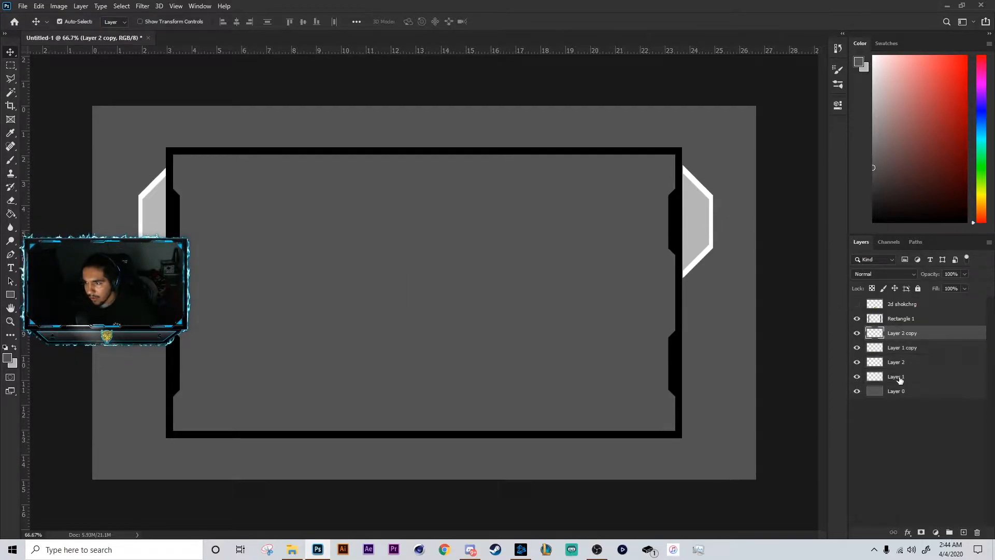
pyautogui.keyDown('shift'); pyautogui.click(899, 378); pyautogui.keyUp('shift')
pyautogui.hotkey('ctrl', 't')
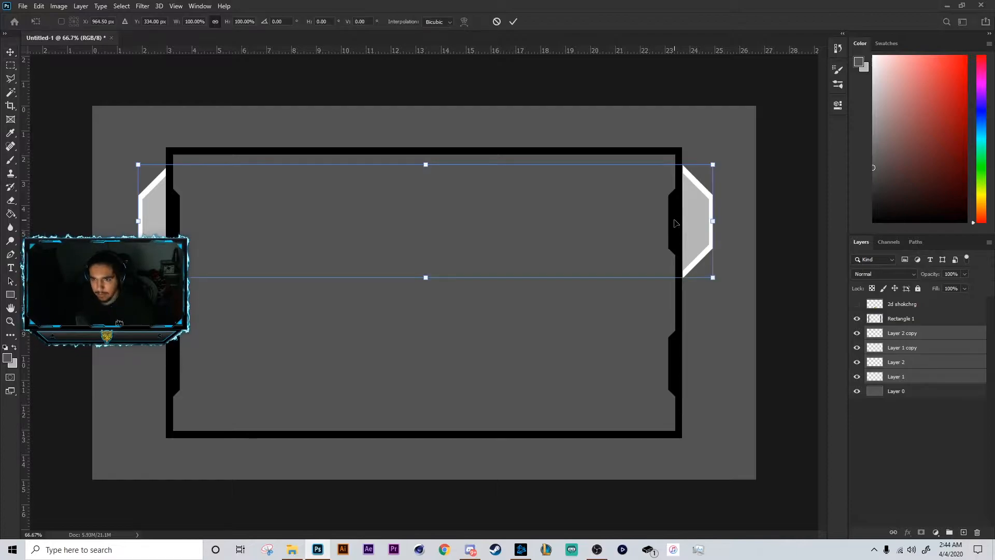
pyautogui.moveTo(137, 213); pyautogui.dragTo(153, 198)
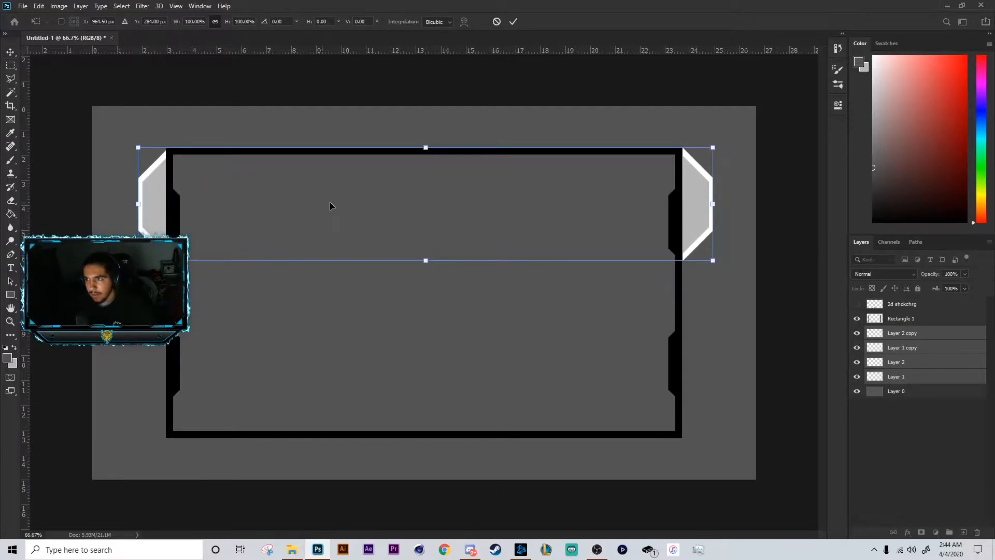
pyautogui.press('Return')
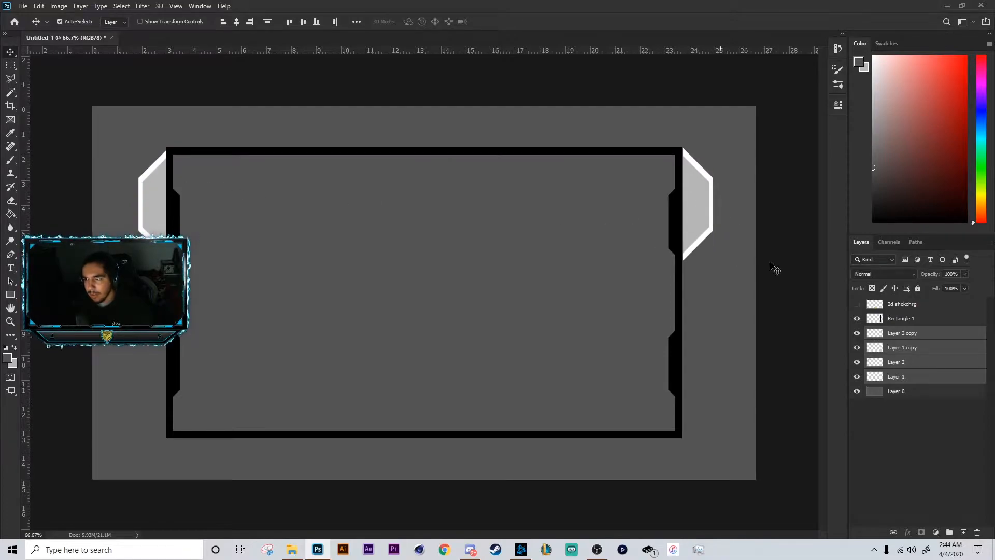
# Move the left side shape, Layer 1 and Layer 2, outward to X 168 px, keeping its height.
pyautogui.click(910, 348)
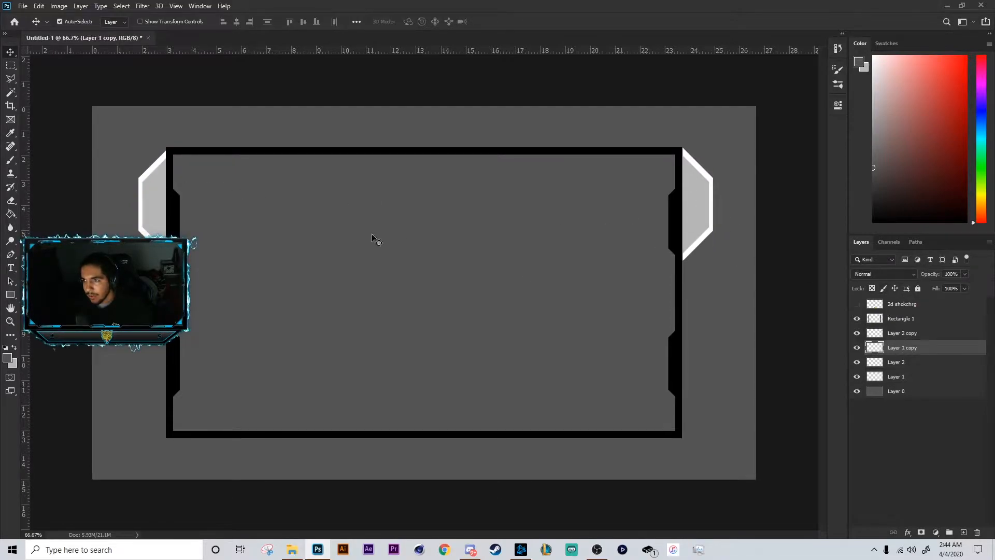
pyautogui.click(888, 362)
pyautogui.keyDown('shift'); pyautogui.click(889, 377); pyautogui.keyUp('shift')
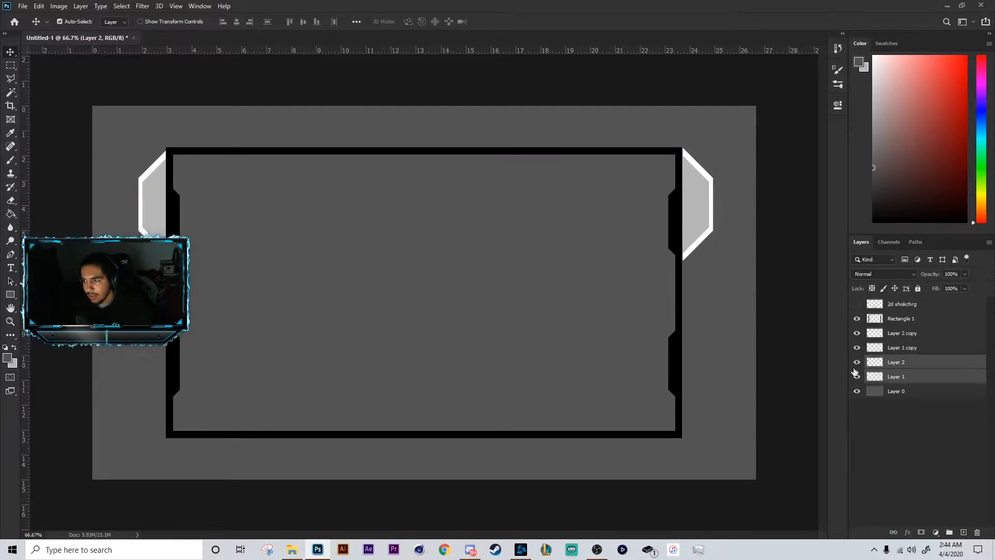
pyautogui.click(153, 218)
pyautogui.click(900, 363)
pyautogui.keyDown('shift'); pyautogui.click(893, 377); pyautogui.keyUp('shift')
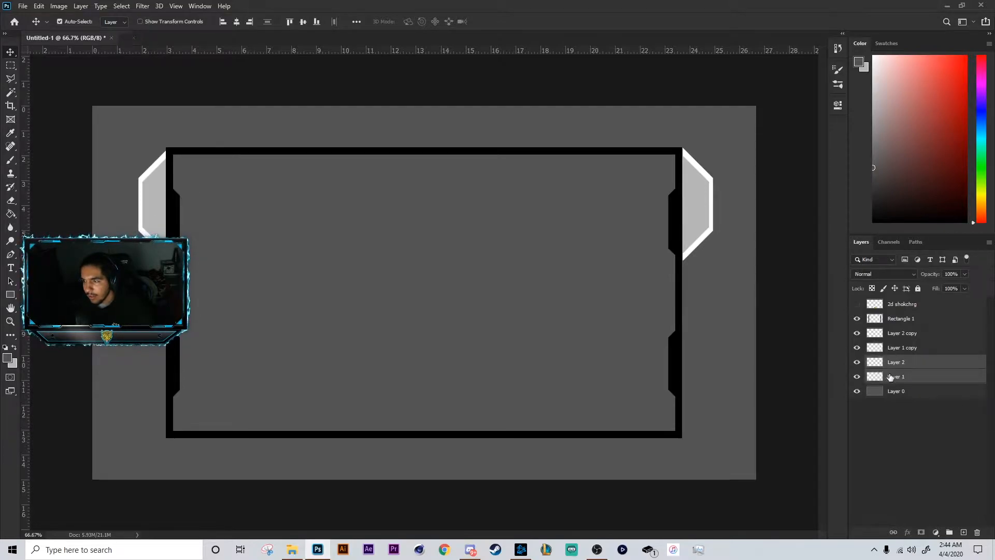
pyautogui.hotkey('ctrl', 't')
pyautogui.moveTo(154, 193); pyautogui.dragTo(152, 193)
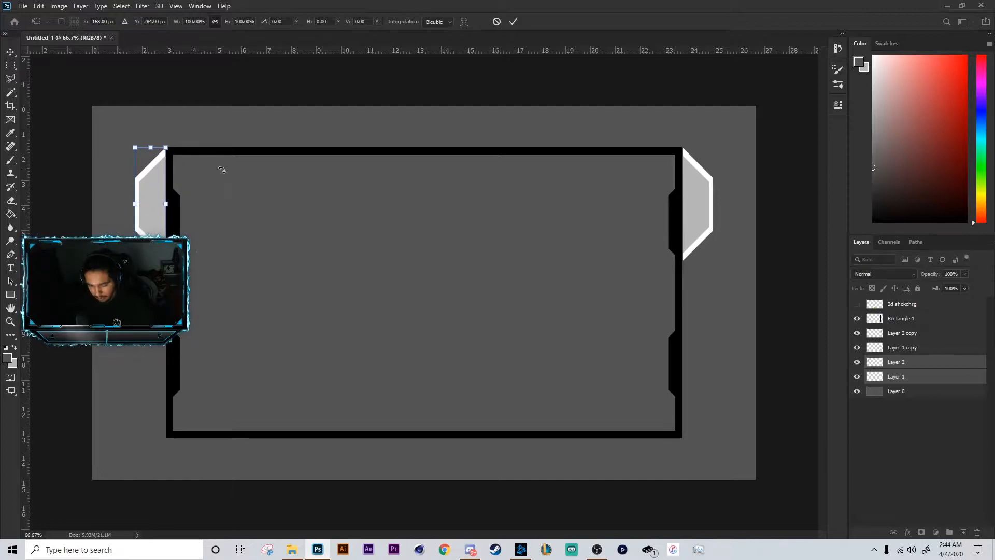
pyautogui.press('Return')
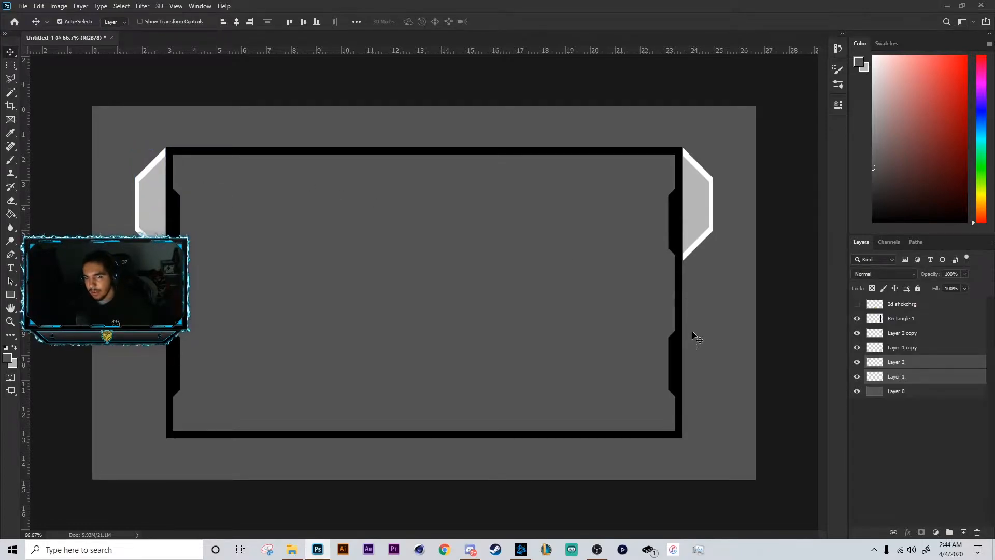
# Nudge the right side shape, Layer 1 copy and Layer 2 copy, about 7 px to the left against the frame.
pyautogui.click(904, 333)
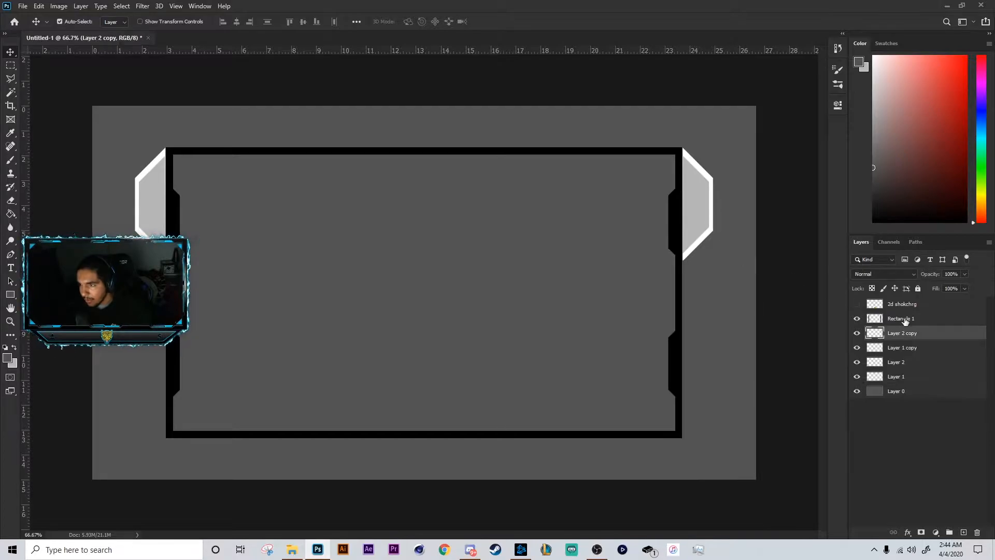
pyautogui.keyDown('shift'); pyautogui.click(908, 346); pyautogui.keyUp('shift')
pyautogui.press('Left')
pyautogui.press('Left')
pyautogui.press('Left')
pyautogui.press('Left')
pyautogui.press('Left')
pyautogui.press('Left')
pyautogui.press('Left')
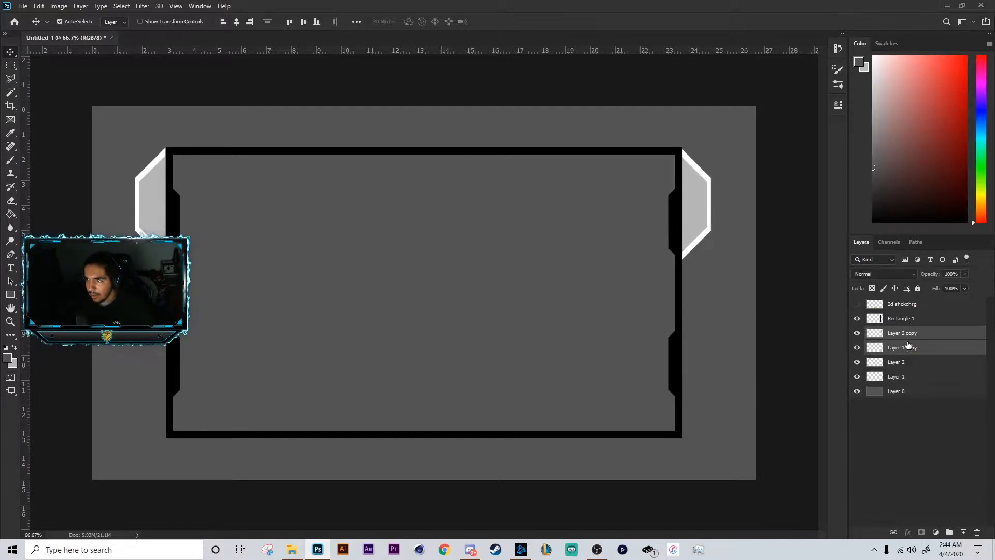
# Nudge the left side shape slightly inward and check both side shapes against a horizontal guide placed at the frame's top edge.
pyautogui.click(903, 364)
pyautogui.keyDown('shift'); pyautogui.click(908, 376); pyautogui.keyUp('shift')
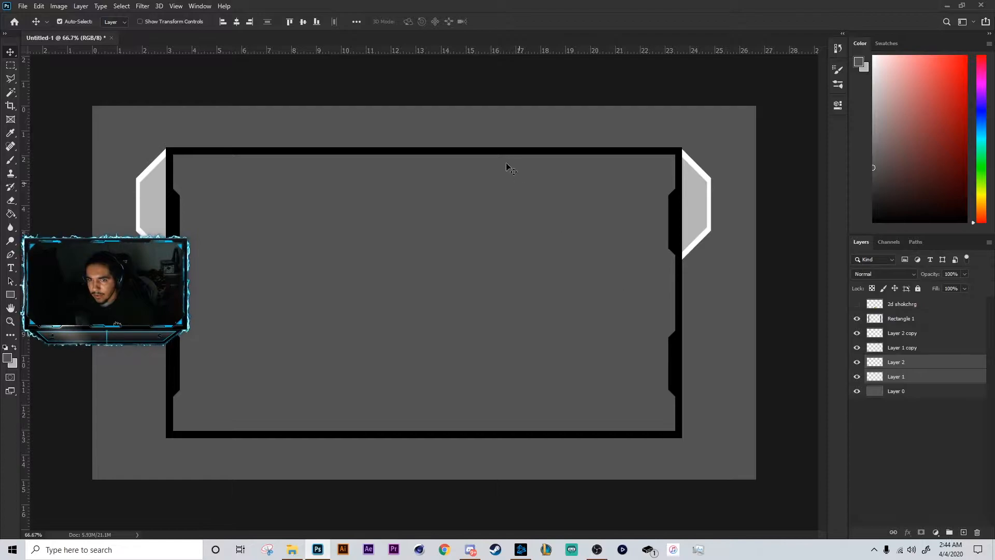
pyautogui.moveTo(368, 52); pyautogui.dragTo(410, 149)
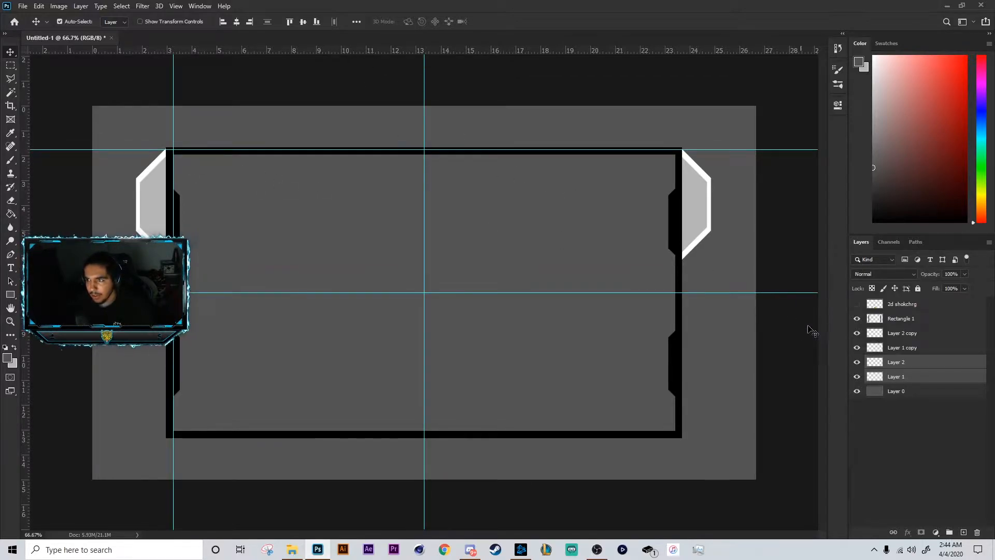
pyautogui.click(903, 335)
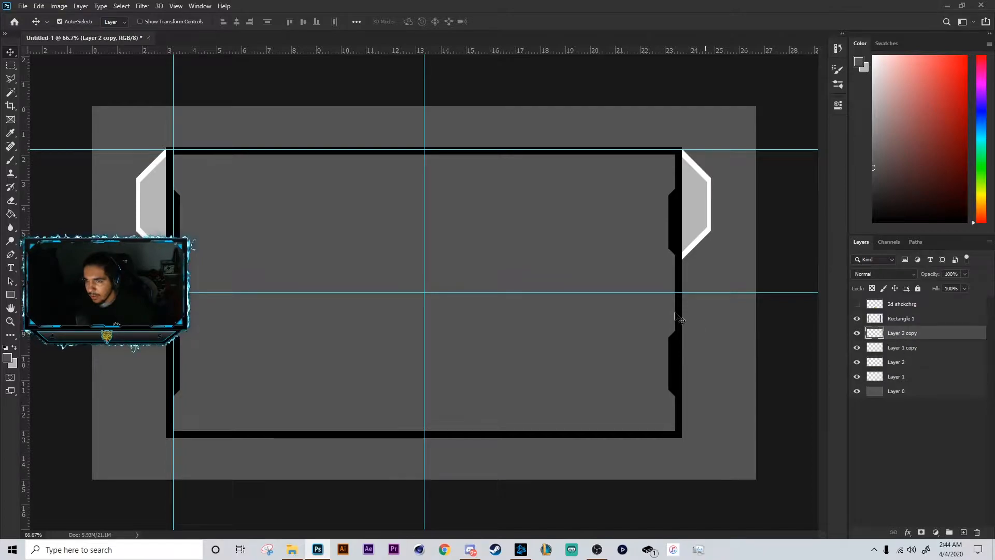
pyautogui.click(895, 361)
pyautogui.keyDown('shift'); pyautogui.click(897, 376); pyautogui.keyUp('shift')
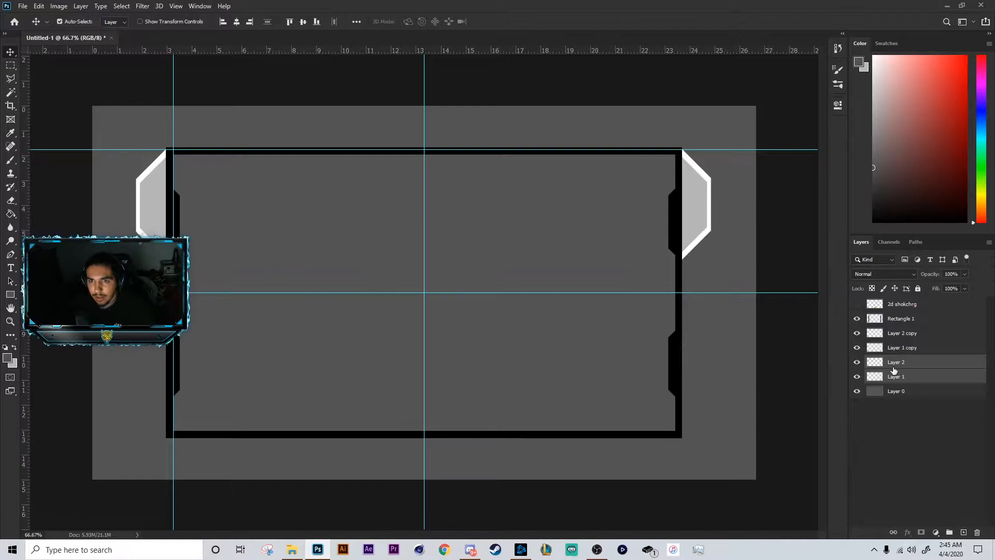
pyautogui.press('ctrl')
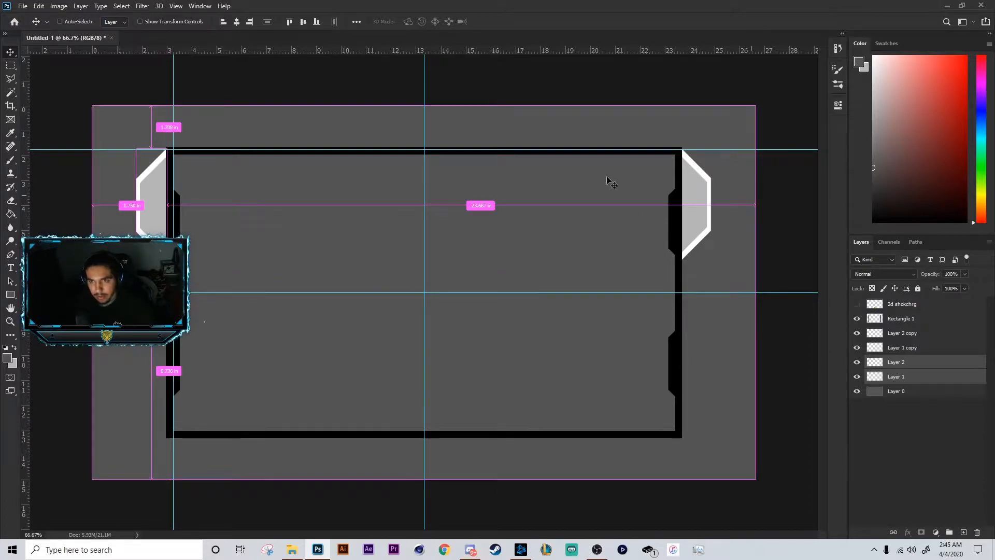
pyautogui.hotkey('ctrl', 'h')
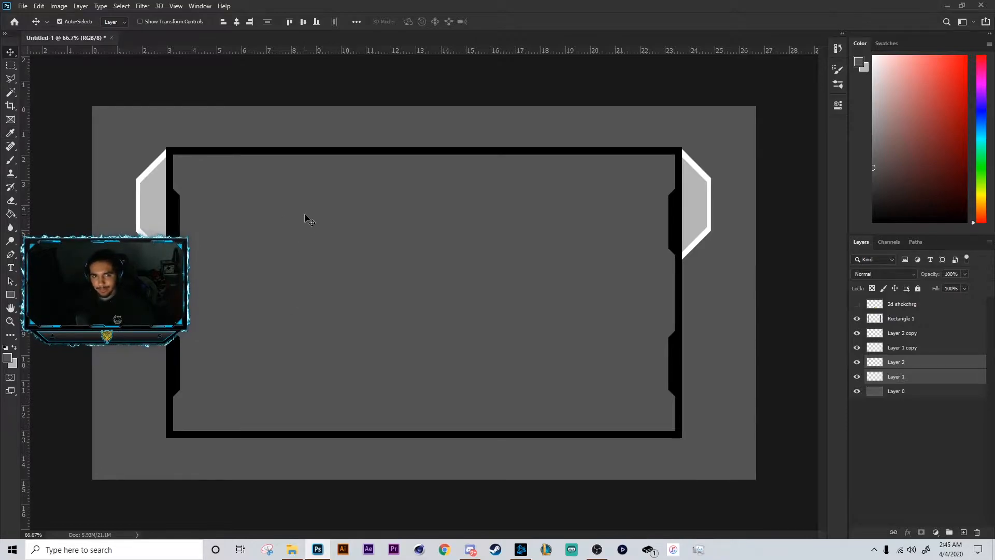
# Duplicate the four side shape layers, from Layer 2 copy down to Layer 1.
pyautogui.click(913, 333)
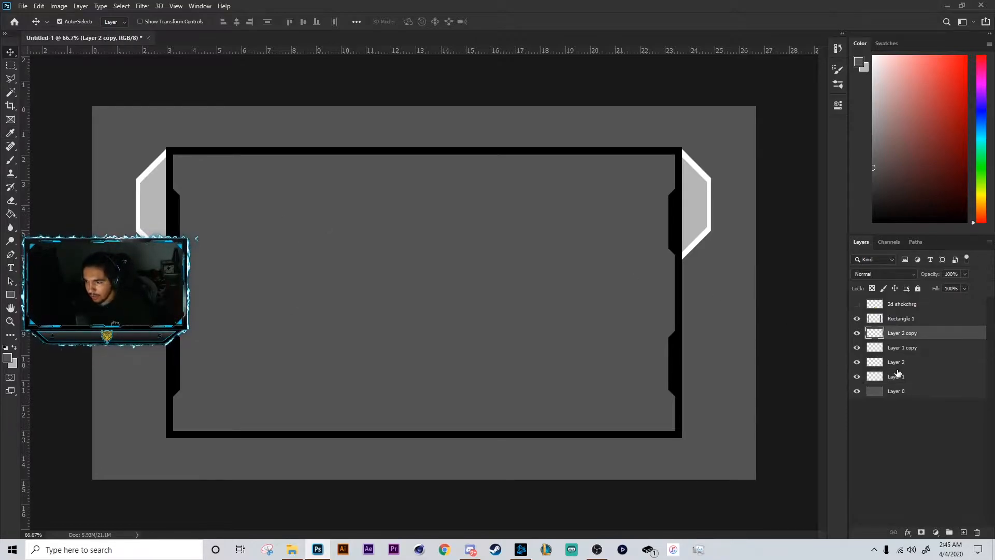
pyautogui.keyDown('shift'); pyautogui.click(897, 377); pyautogui.keyUp('shift')
pyautogui.hotkey('ctrl', 'j')
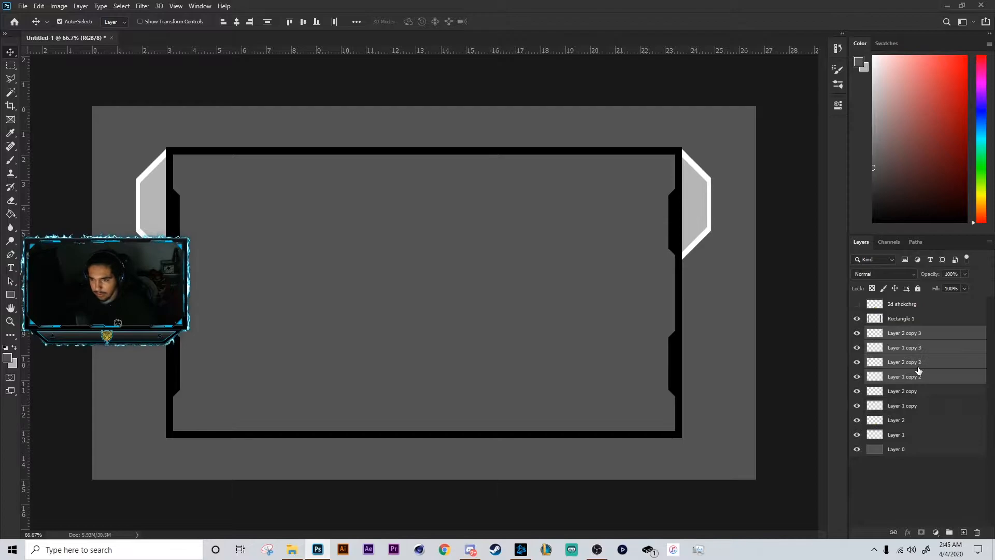
# Flip the four duplicated side shapes horizontally and move them straight down to Y 794.5 px, level with the frame's bottom edge.
pyautogui.hotkey('ctrl', 't')
pyautogui.rightClick(665, 208)
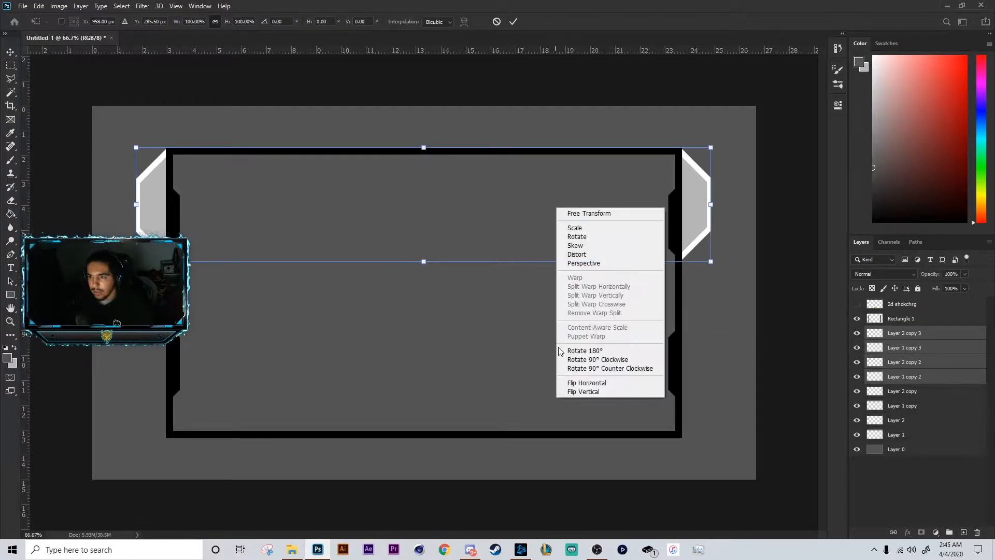
pyautogui.click(591, 383)
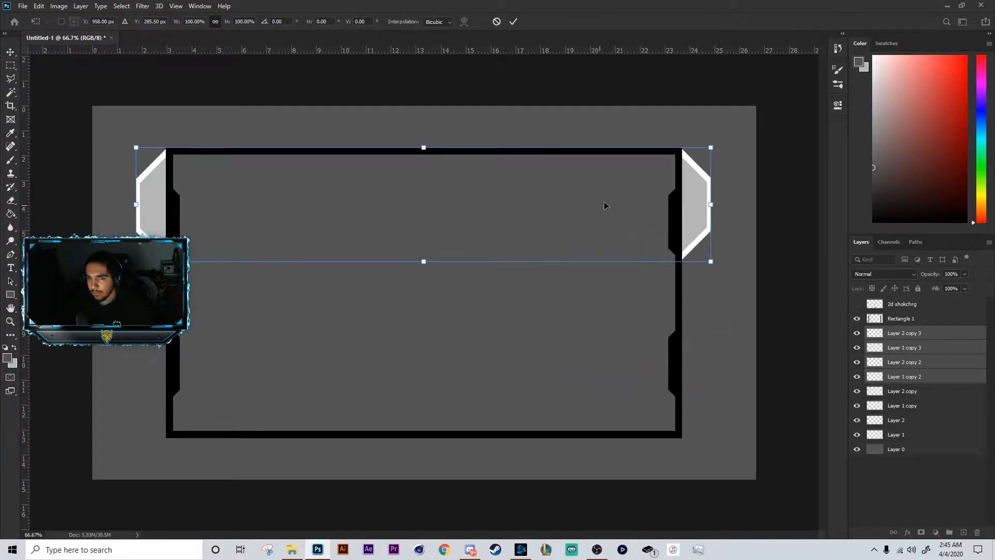
pyautogui.rightClick(680, 200)
pyautogui.click(715, 376)
pyautogui.moveTo(681, 213); pyautogui.dragTo(696, 389)
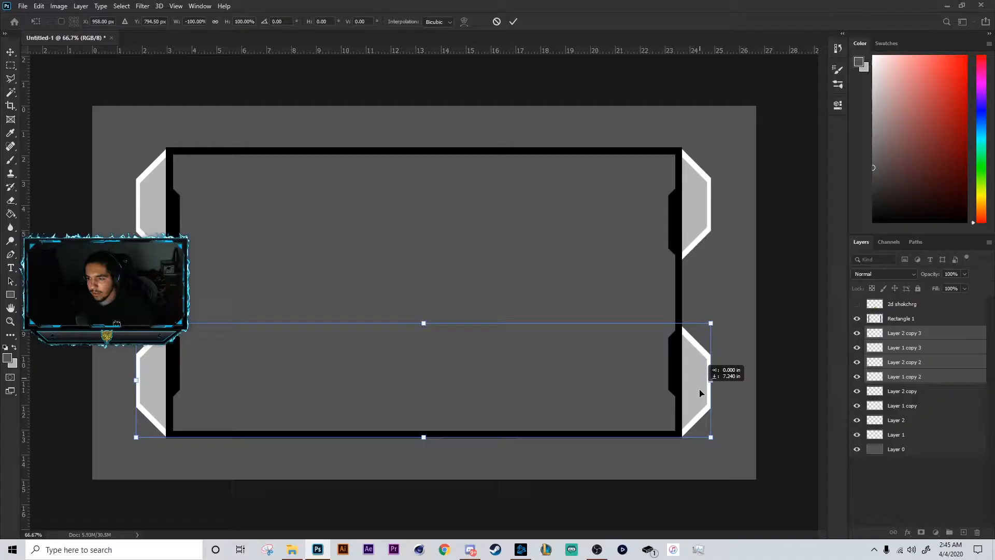
pyautogui.moveTo(700, 391); pyautogui.dragTo(701, 384)
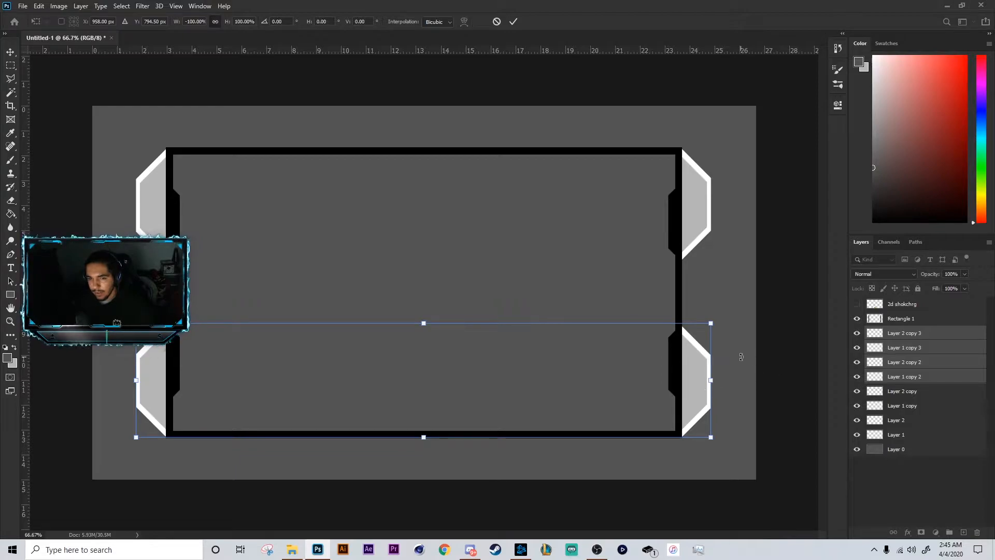
pyautogui.press('Return')
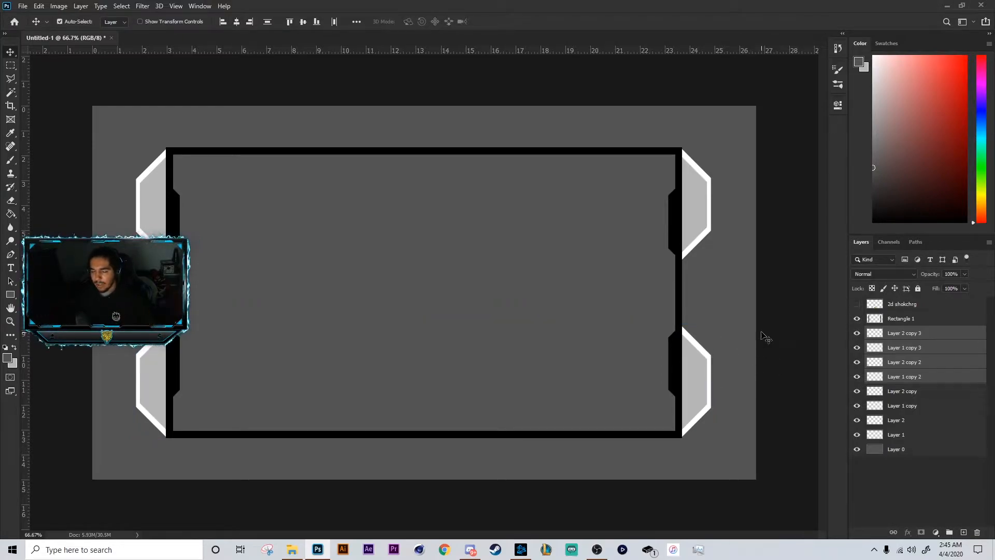
# Group all eight side shape layers as "panels" and select Layer 2 copy 3 inside the group.
pyautogui.click(906, 319)
pyautogui.click(917, 335)
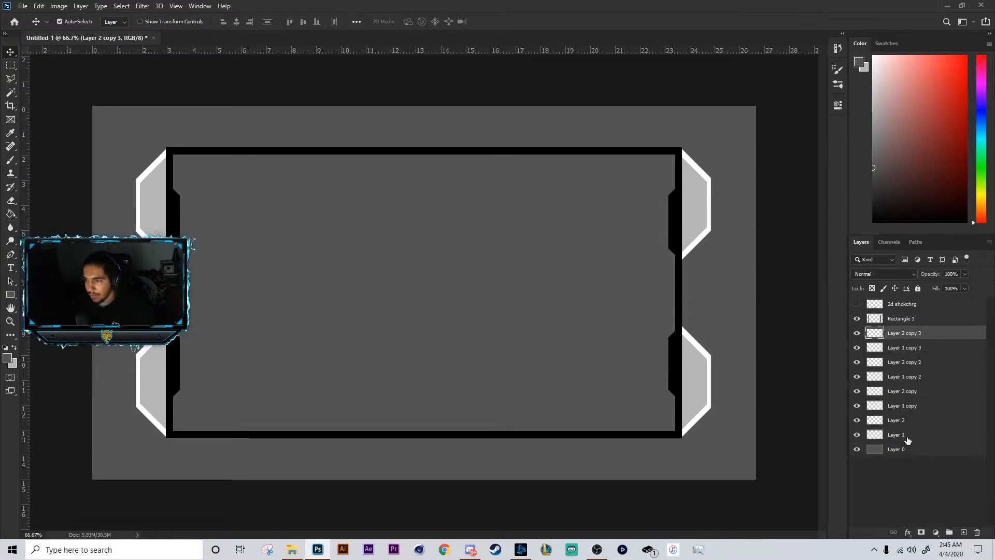
pyautogui.keyDown('shift'); pyautogui.click(906, 437); pyautogui.keyUp('shift')
pyautogui.click(906, 334)
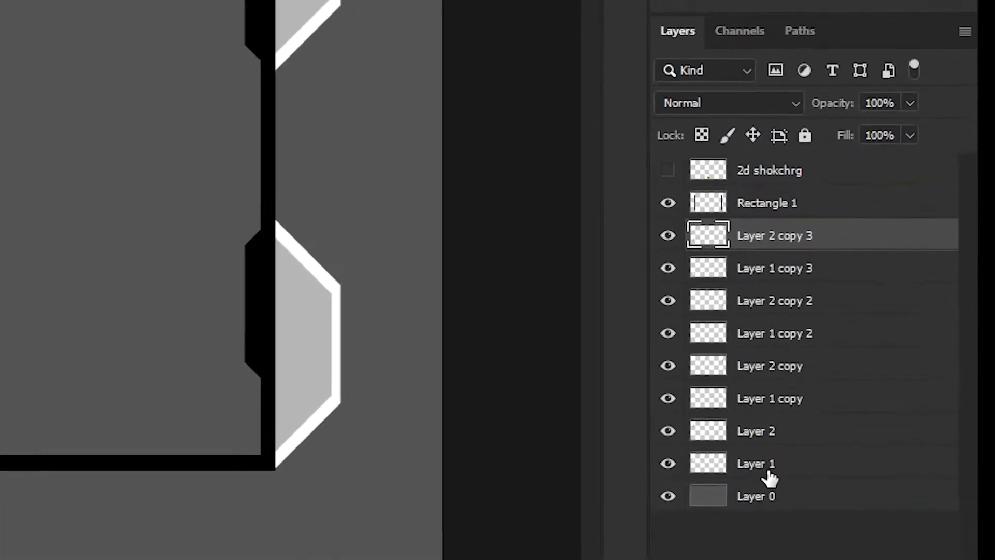
pyautogui.keyDown('shift'); pyautogui.click(905, 436); pyautogui.keyUp('shift')
pyautogui.hotkey('ctrl', 'g')
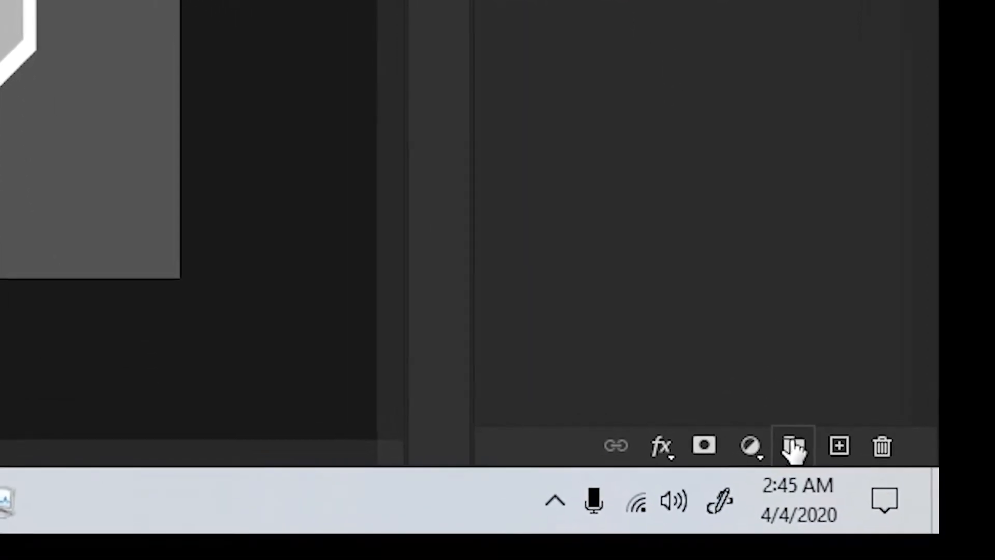
pyautogui.write('panels')
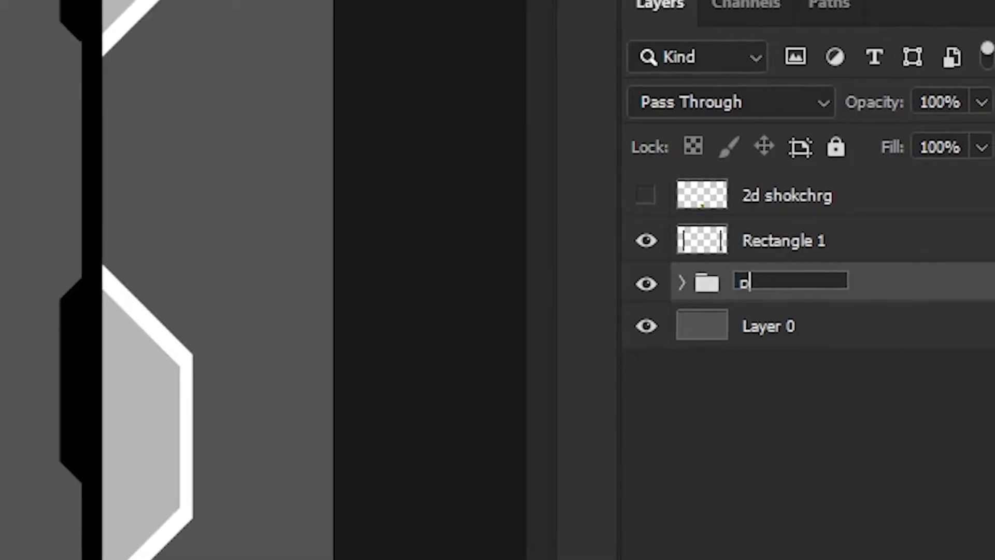
pyautogui.press('Return')
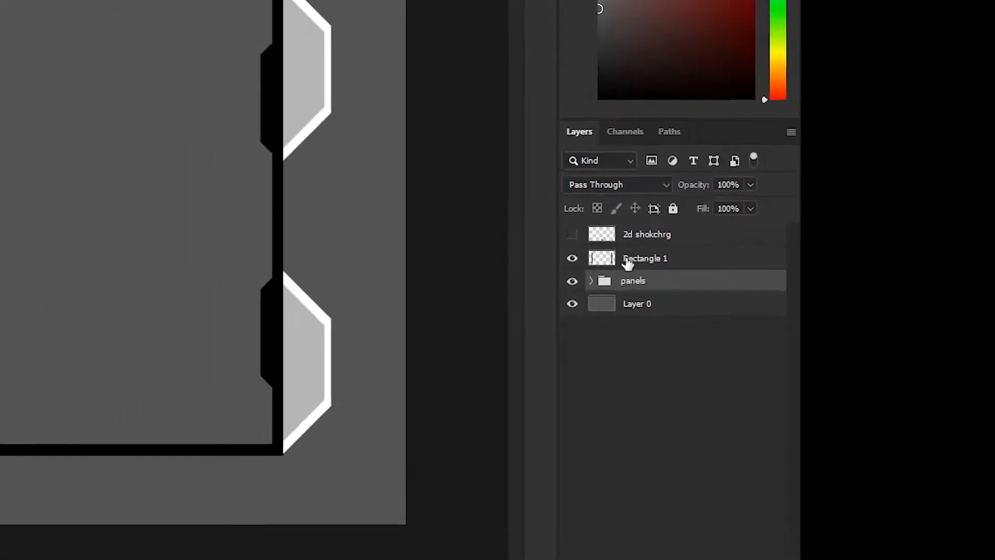
pyautogui.click(591, 281)
pyautogui.click(679, 304)
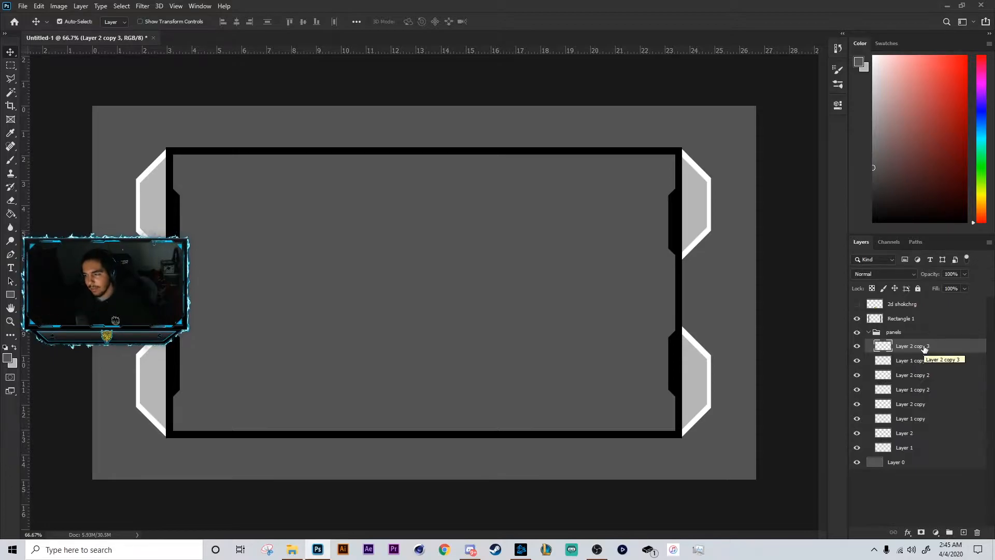
pyautogui.rightClick(917, 346)
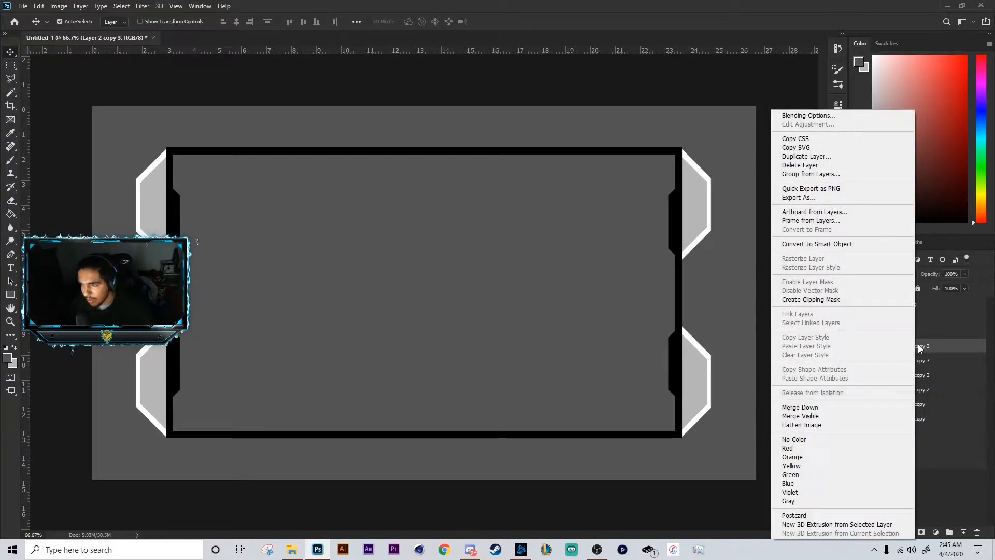
pyautogui.click(832, 116)
pyautogui.moveTo(728, 234); pyautogui.dragTo(577, 226)
pyautogui.click(775, 261)
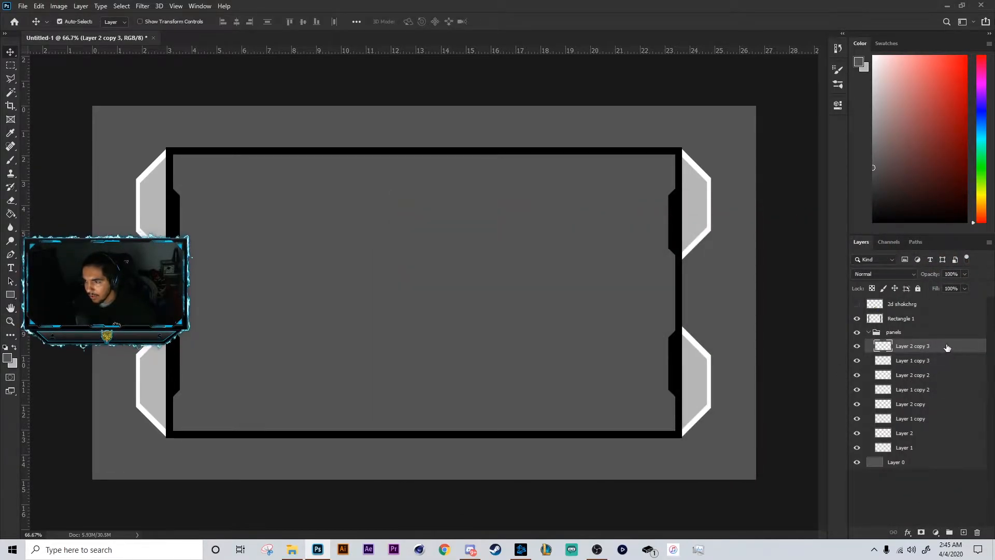
# Add a Chisel Hard inner bevel to Layer 2 copy 3 with depth 1000%, size 1 px and soften 1 px.
pyautogui.doubleClick(948, 347)
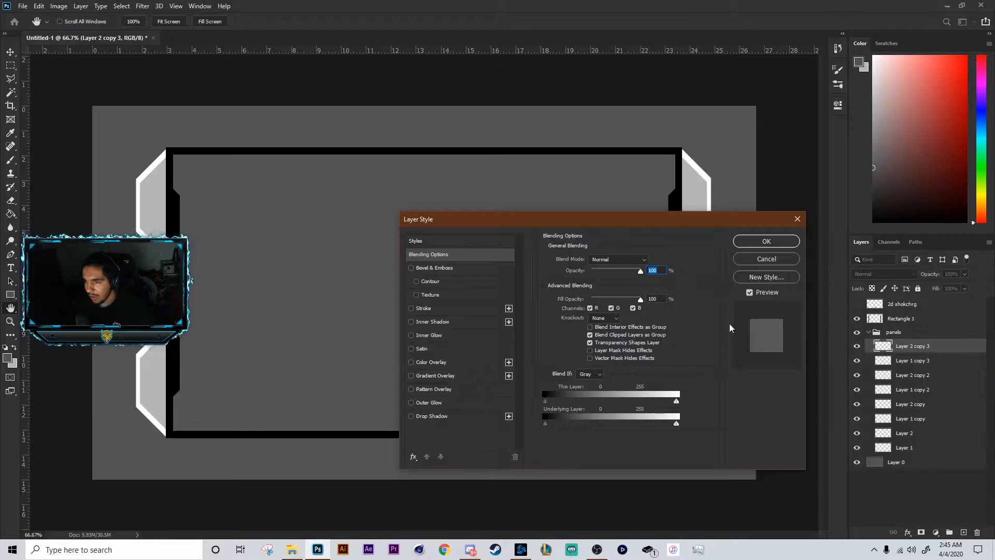
pyautogui.click(415, 268)
pyautogui.click(424, 271)
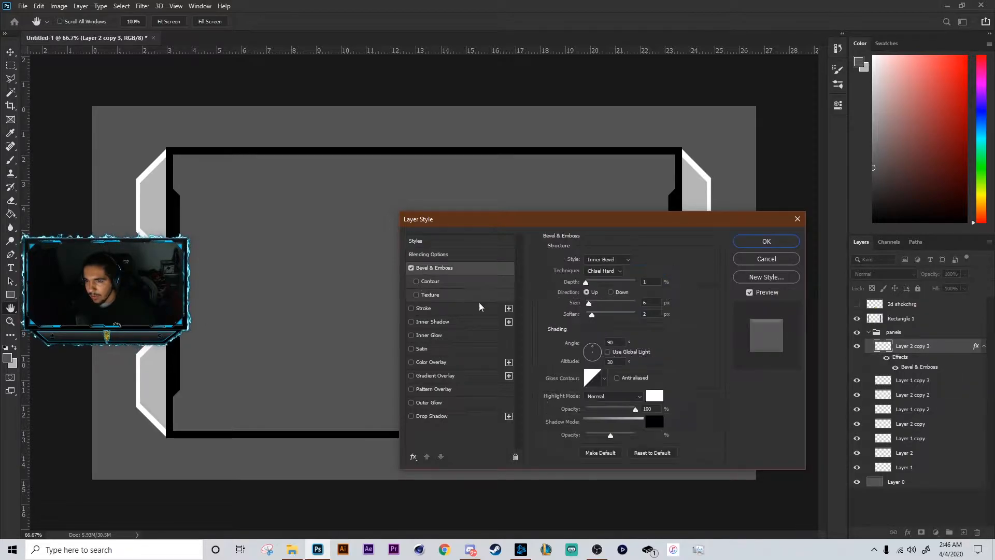
pyautogui.moveTo(598, 308); pyautogui.dragTo(525, 320)
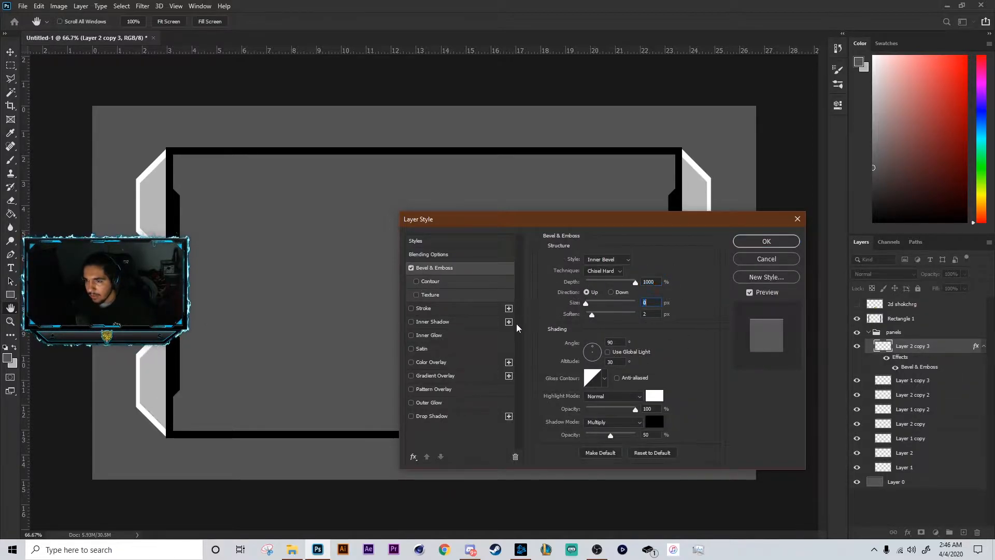
pyautogui.write('1')
pyautogui.press('Tab')
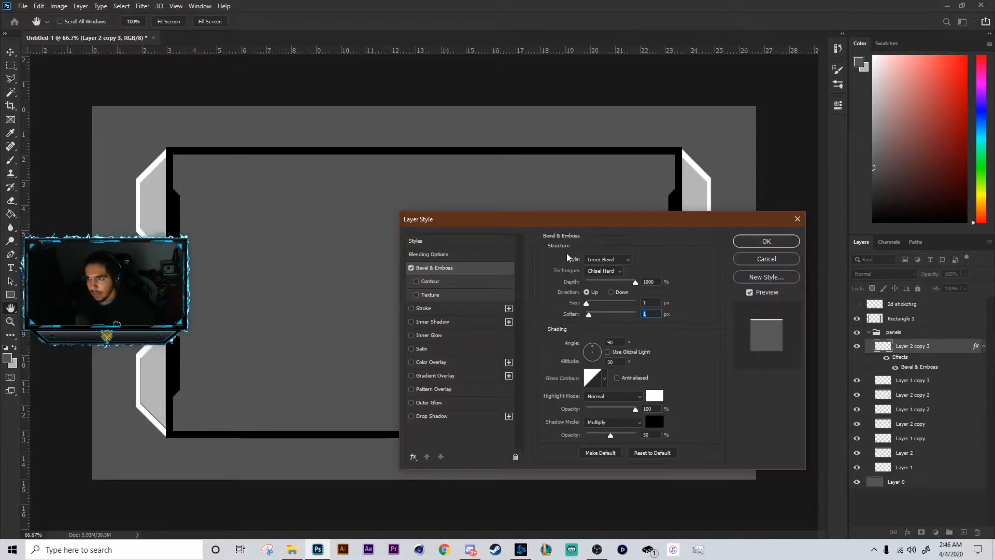
pyautogui.moveTo(590, 221); pyautogui.dragTo(505, 201)
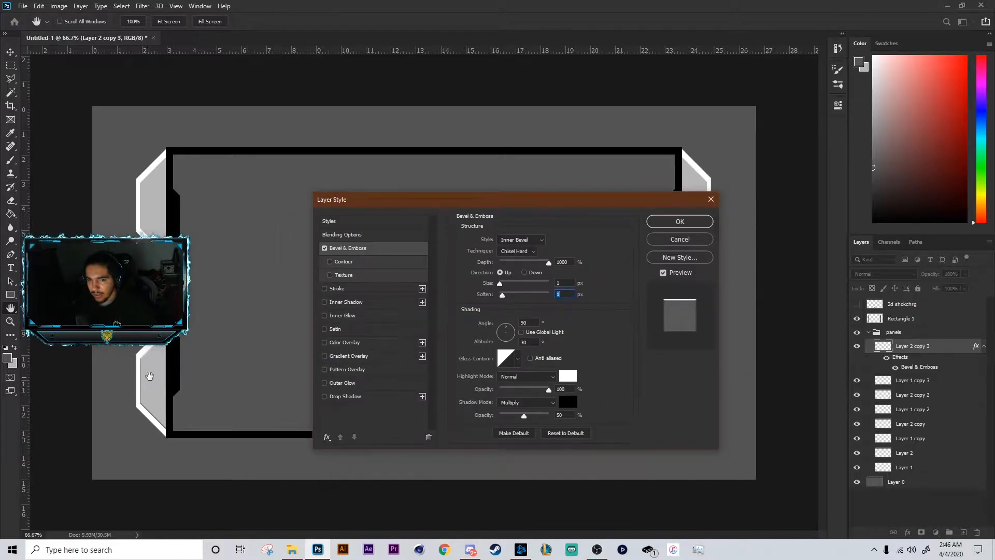
# Try the Stroke and Inner Shadow effects on Layer 2 copy 3.
pyautogui.click(326, 291)
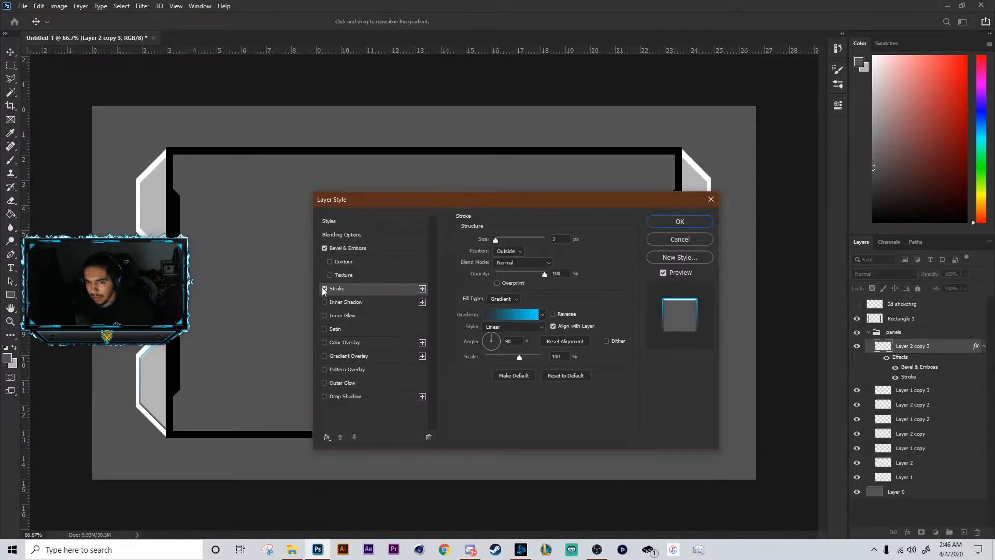
pyautogui.click(324, 289)
pyautogui.click(325, 302)
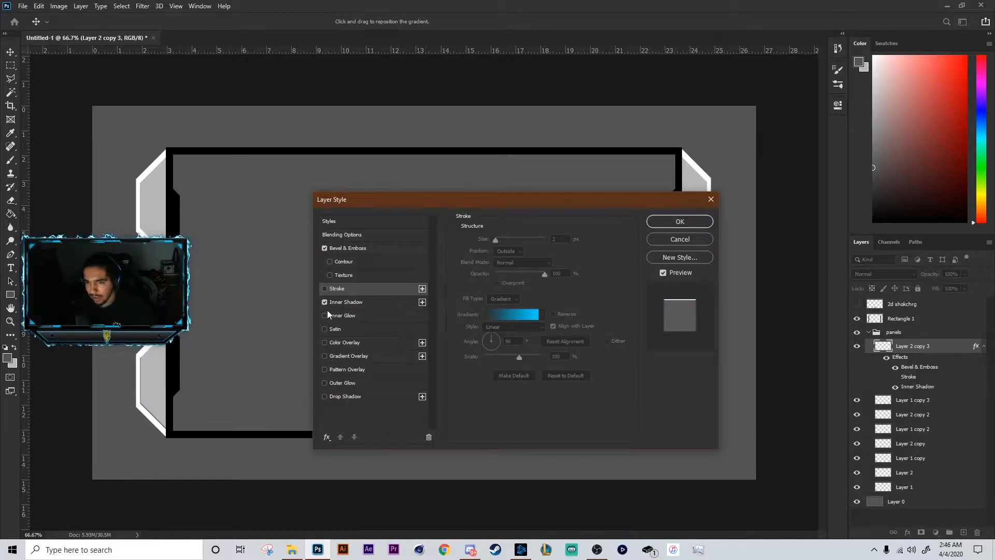
# Add a white Inner Glow with a size of 5 px to Layer 2 copy 3.
pyautogui.click(325, 315)
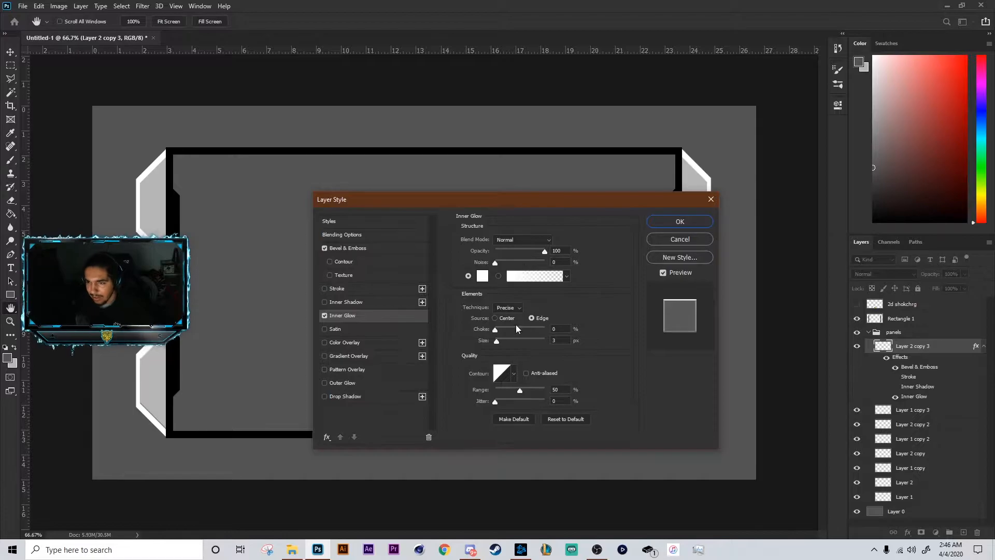
pyautogui.moveTo(494, 339); pyautogui.dragTo(498, 340)
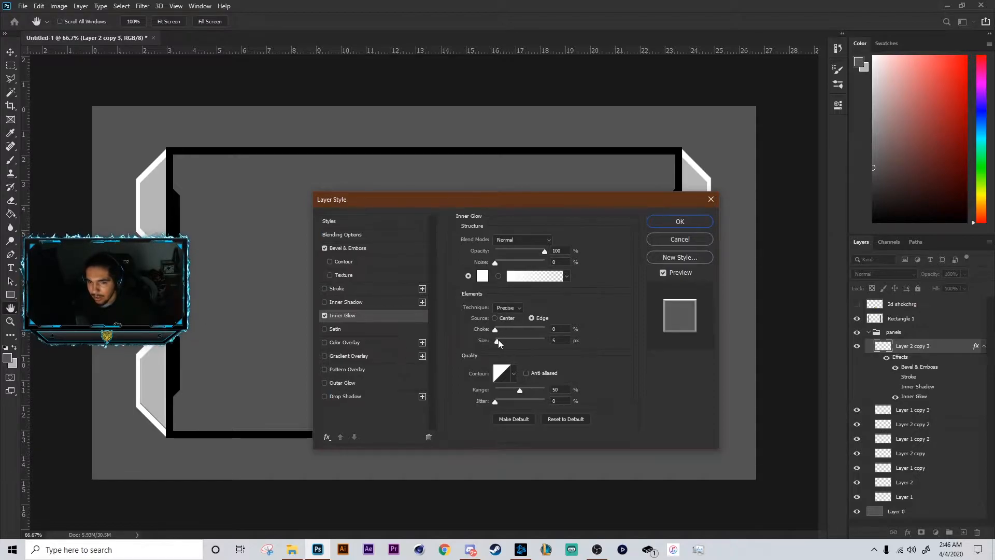
pyautogui.click(325, 382)
pyautogui.click(325, 383)
# Add a Gradient Overlay to Layer 2 copy 3 and set its light end stop to red af0000, keeping the black start.
pyautogui.click(325, 356)
pyautogui.click(358, 356)
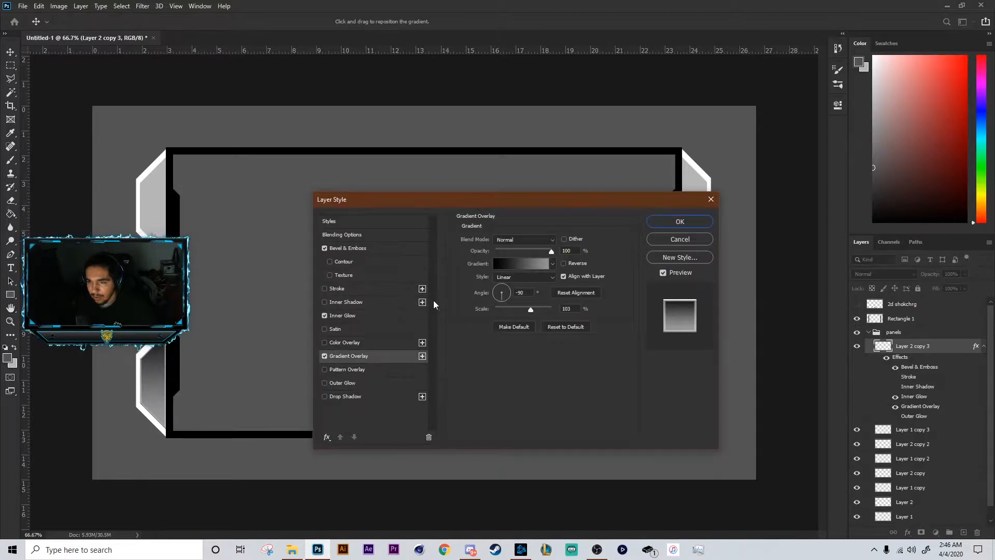
pyautogui.click(512, 264)
pyautogui.click(947, 392)
pyautogui.moveTo(947, 393)
pyautogui.mouseDown()
pyautogui.moveTo(849, 388)
pyautogui.moveTo(947, 394)
pyautogui.mouseUp()
pyautogui.doubleClick(945, 394)
pyautogui.write('b30000')
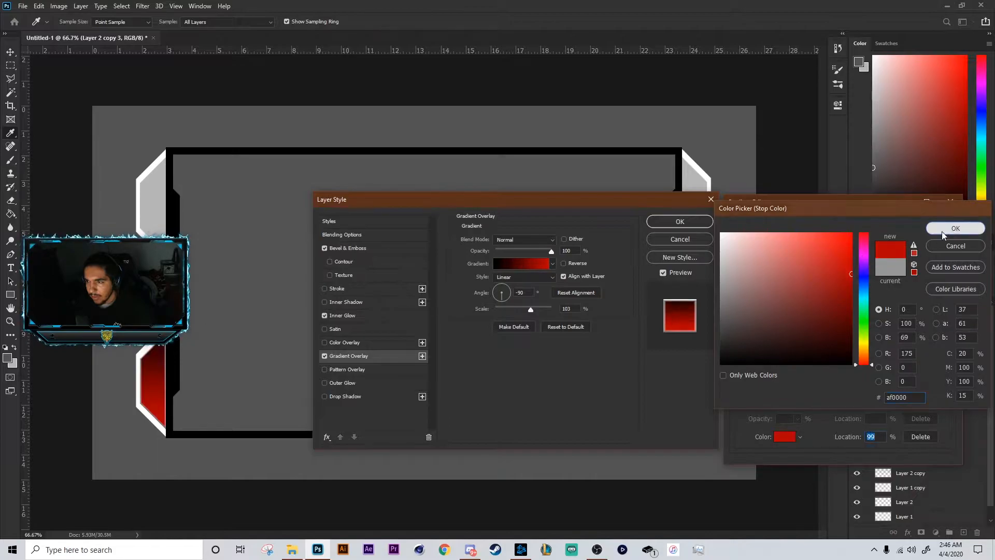
pyautogui.click(944, 232)
# Place the gradient's red stop at location 100% and accept the black-to-red gradient.
pyautogui.moveTo(944, 394); pyautogui.dragTo(947, 394)
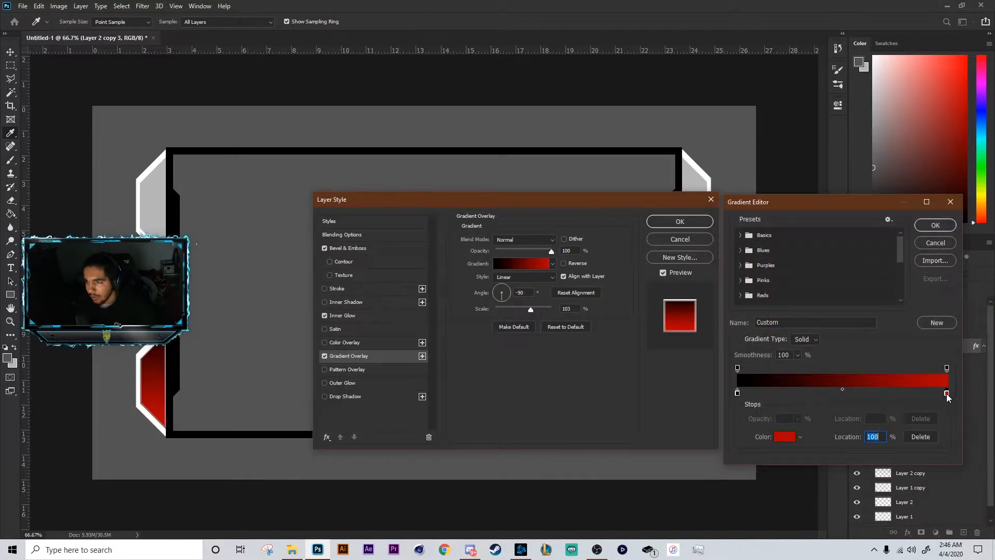
pyautogui.doubleClick(947, 394)
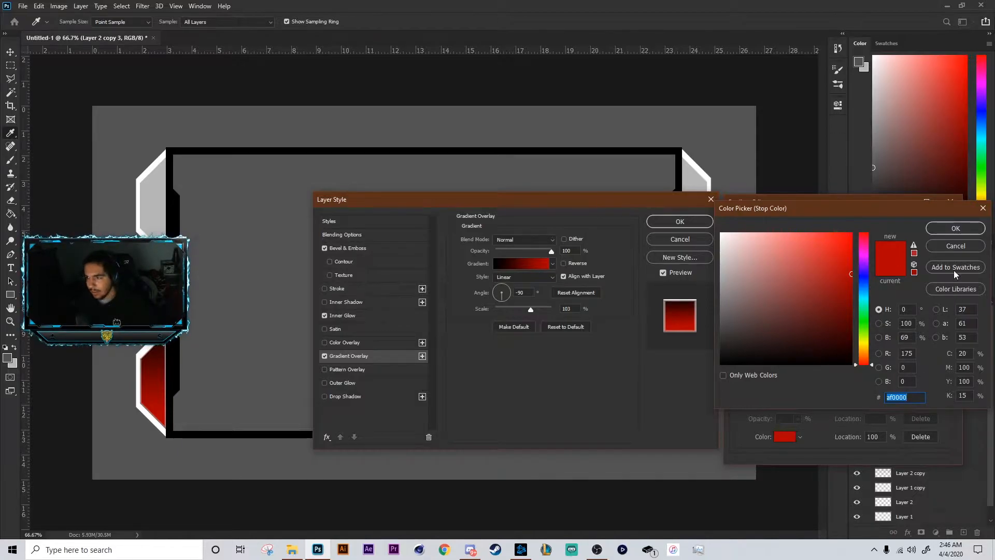
pyautogui.click(953, 228)
pyautogui.click(935, 225)
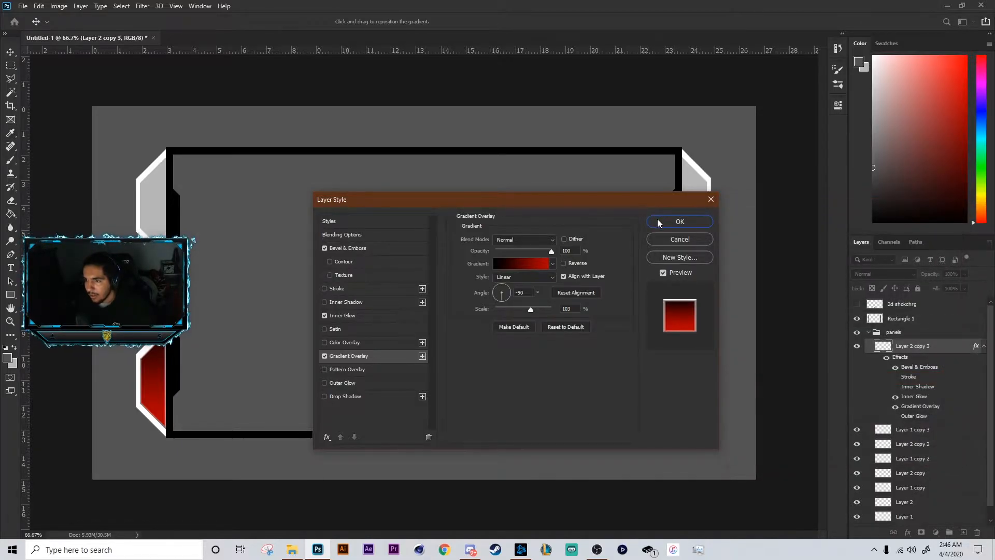
# Try extra grey colour stops in the black-to-red gradient, remove them and return the black stop to location 0%.
pyautogui.click(522, 264)
pyautogui.click(856, 394)
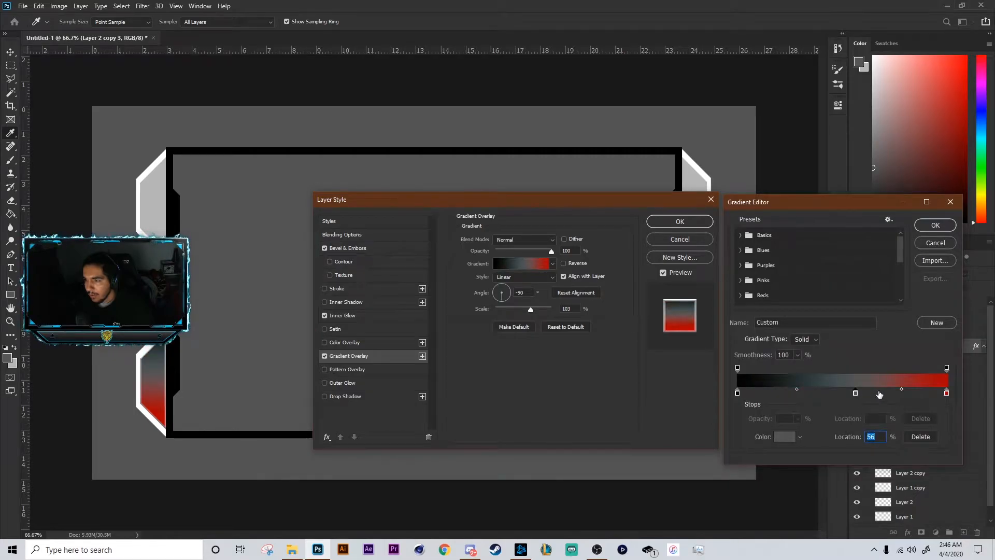
pyautogui.press('BackSpace')
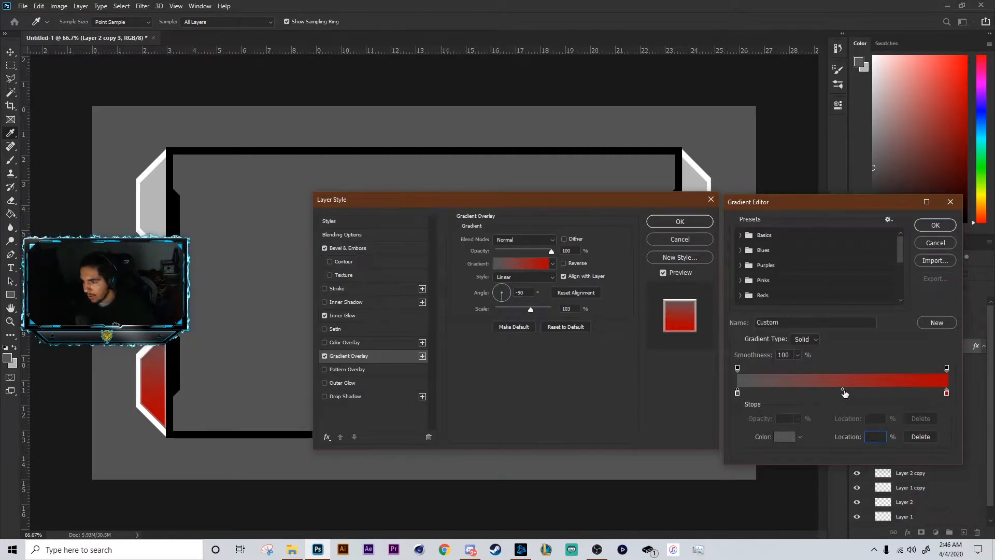
pyautogui.moveTo(738, 394); pyautogui.dragTo(769, 396)
pyautogui.click(738, 394)
pyautogui.press('BackSpace')
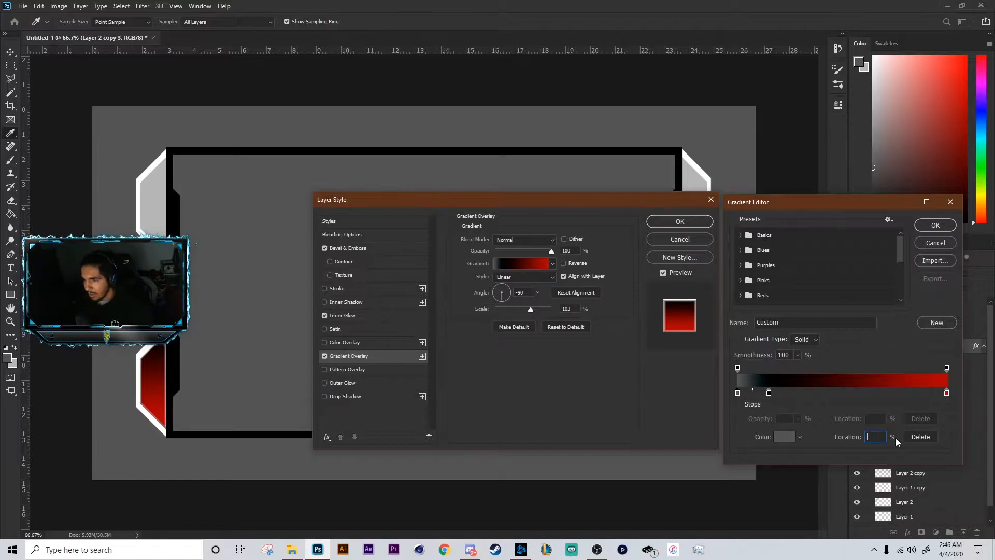
pyautogui.click(920, 436)
pyautogui.moveTo(769, 394); pyautogui.dragTo(738, 394)
# Set the midpoint between the gradient's black and red stops to 90% and accept the gradient.
pyautogui.moveTo(842, 390); pyautogui.dragTo(913, 393)
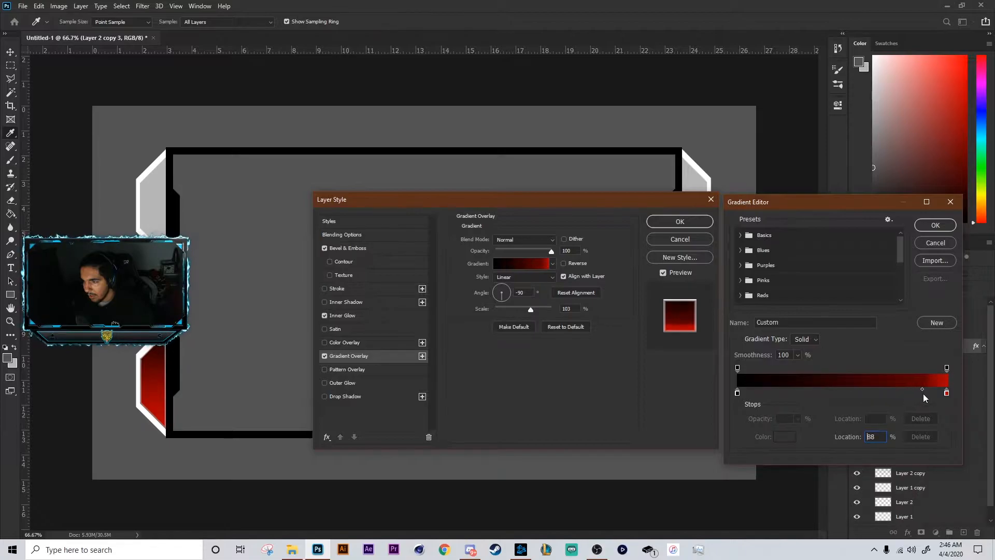
pyautogui.write('90')
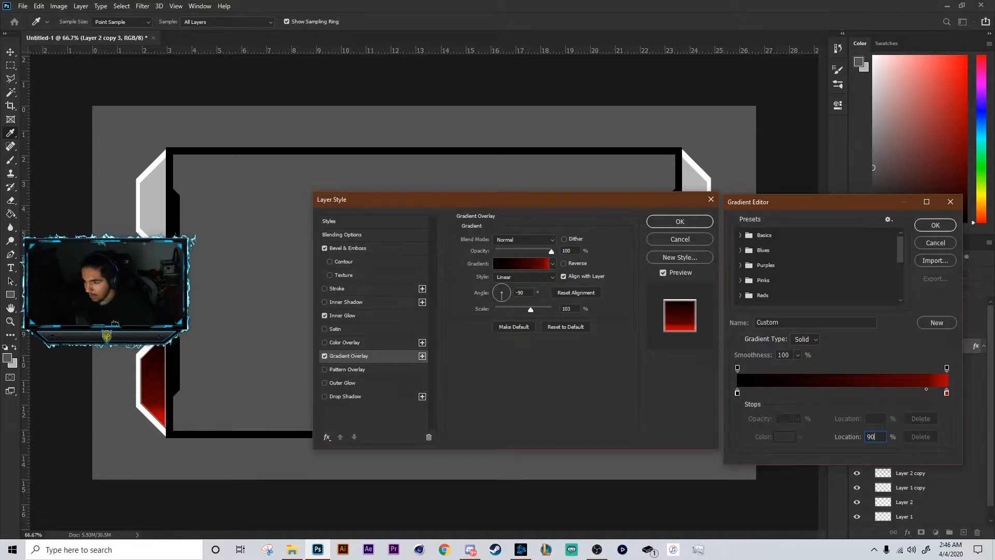
pyautogui.click(938, 224)
# Set the Gradient Overlay's angle to 0° and its scale to 150%.
pyautogui.moveTo(507, 304); pyautogui.dragTo(519, 293)
pyautogui.doubleClick(522, 292)
pyautogui.write('0')
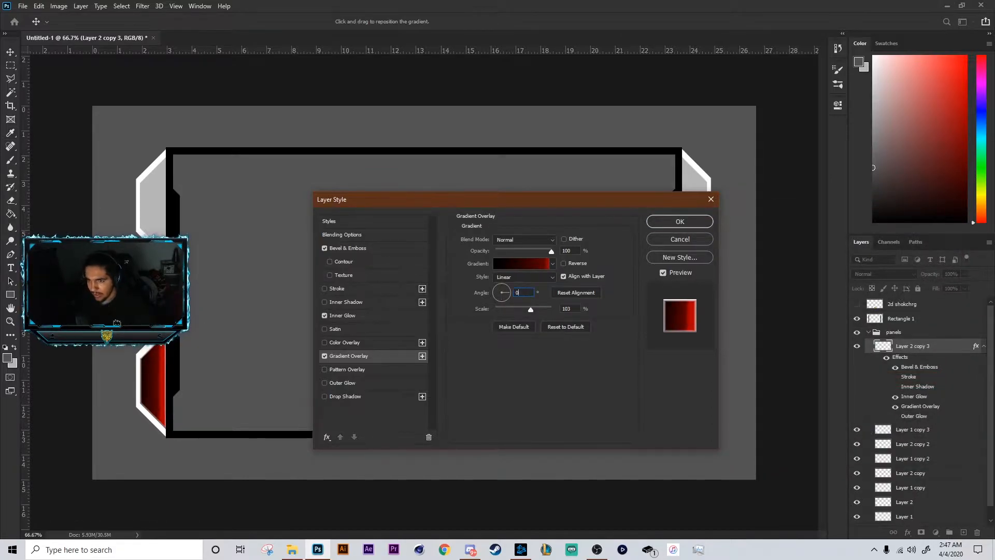
pyautogui.moveTo(530, 309); pyautogui.dragTo(595, 312)
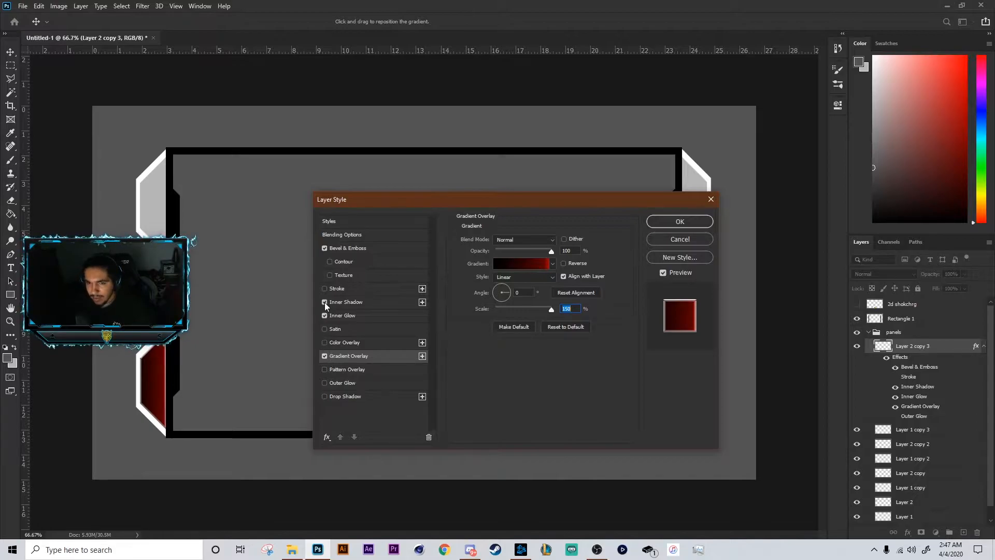
# Add a Drop Shadow at an angle of -75° and a distance of 4 px, and apply the layer style.
pyautogui.click(329, 396)
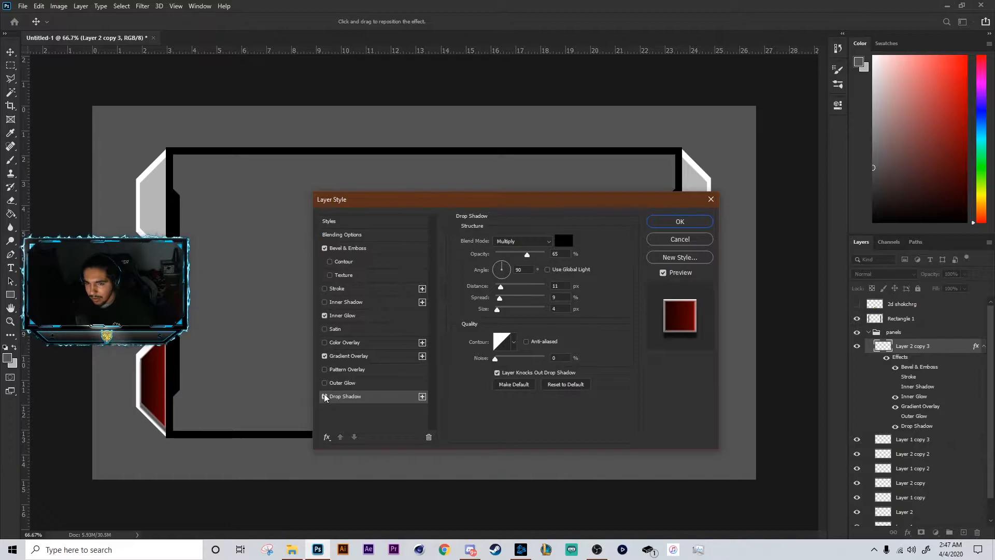
pyautogui.moveTo(164, 418); pyautogui.dragTo(161, 413)
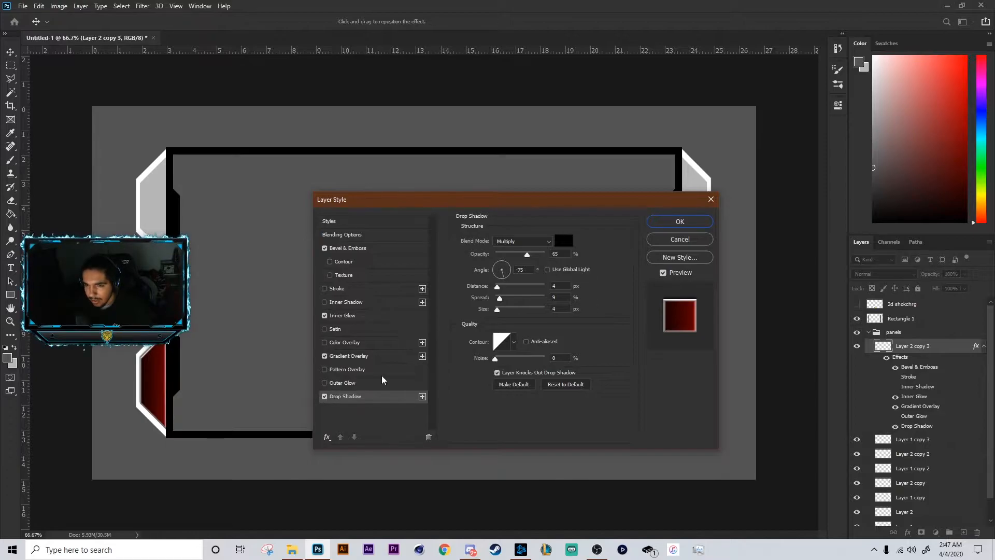
pyautogui.press('Return')
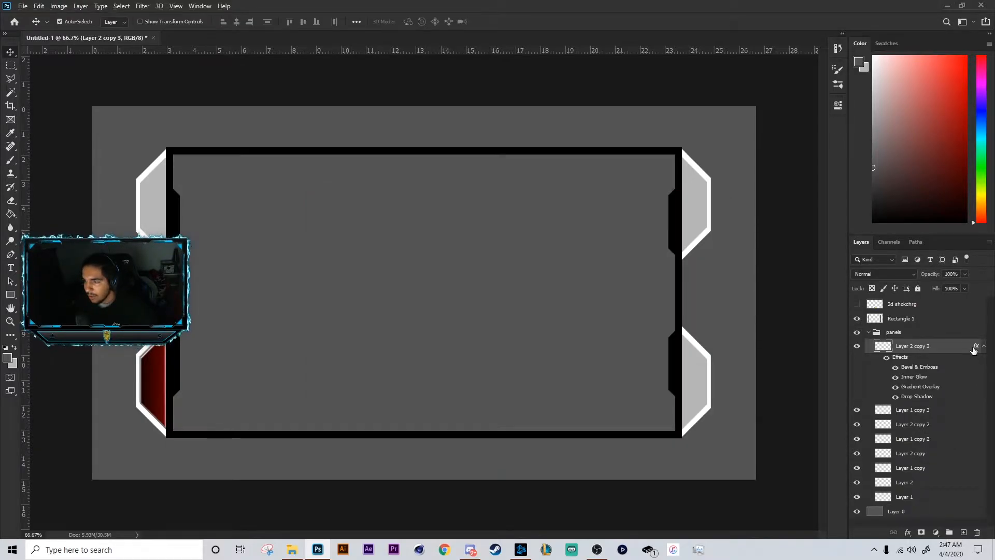
# Copy the effects of Layer 2 copy 3 to Layer 2 copy 2, Layer 2 copy and Layer 2.
pyautogui.moveTo(976, 348); pyautogui.dragTo(936, 424)
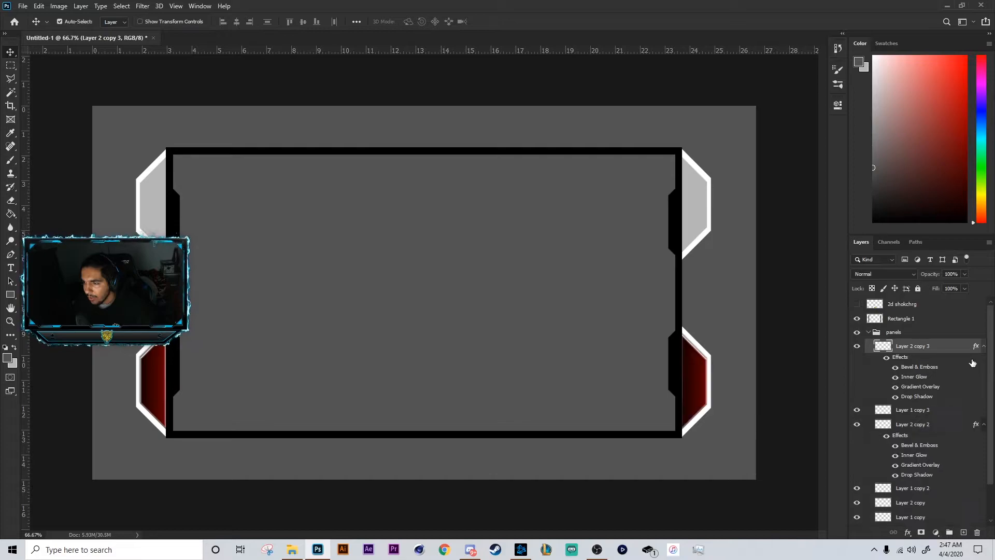
pyautogui.scroll(-2, 976, 347)
pyautogui.moveTo(976, 305); pyautogui.dragTo(939, 463)
pyautogui.scroll(-3, 955, 403)
pyautogui.moveTo(977, 413); pyautogui.dragTo(949, 492)
pyautogui.scroll(2, 958, 376)
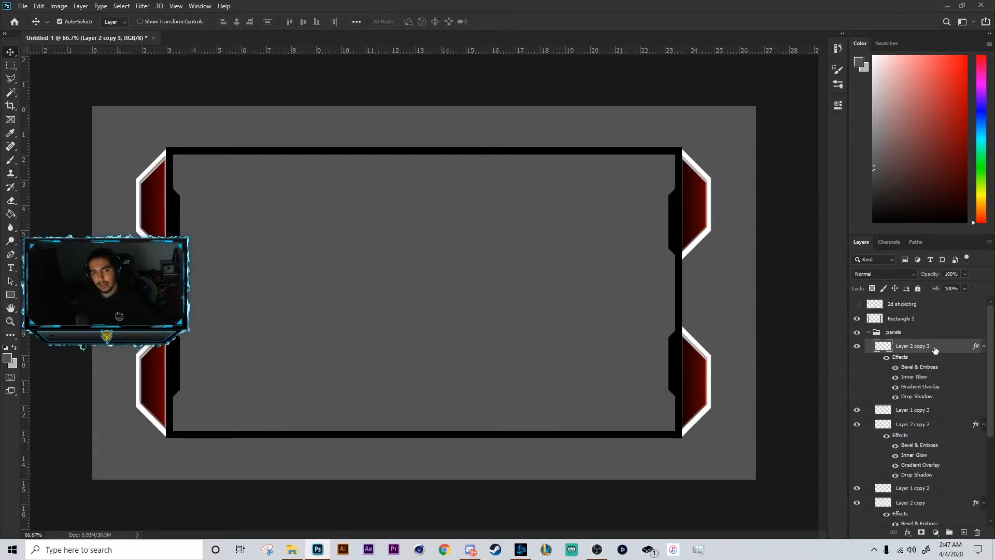
# Copy the effects of Layer 2 copy 3 to the outline layer Layer 1 copy 3.
pyautogui.doubleClick(949, 410)
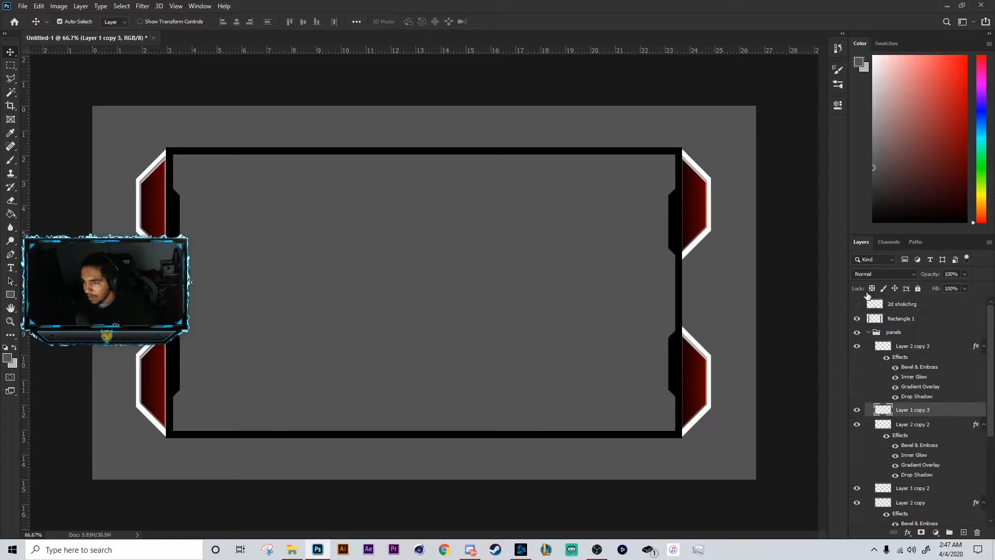
pyautogui.click(680, 240)
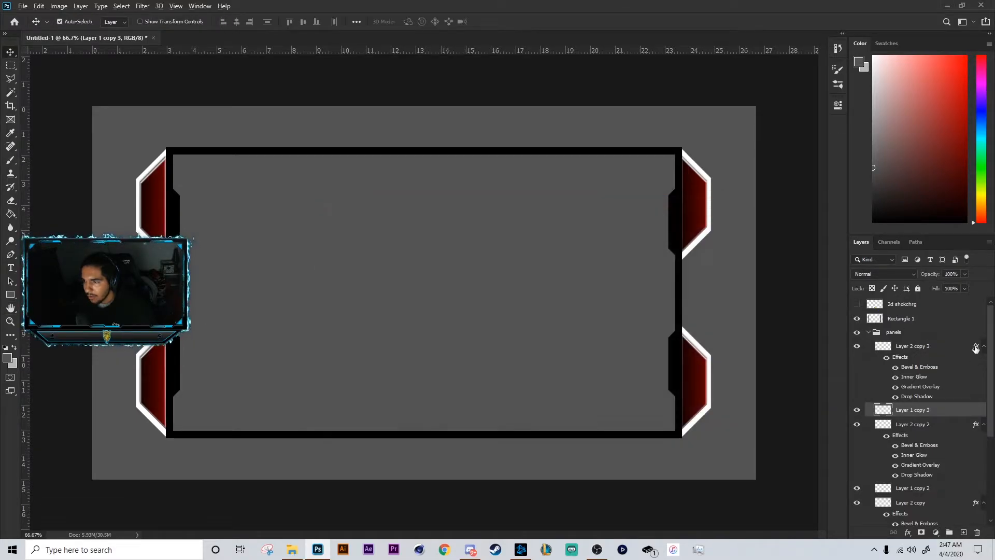
pyautogui.moveTo(952, 416); pyautogui.dragTo(936, 418)
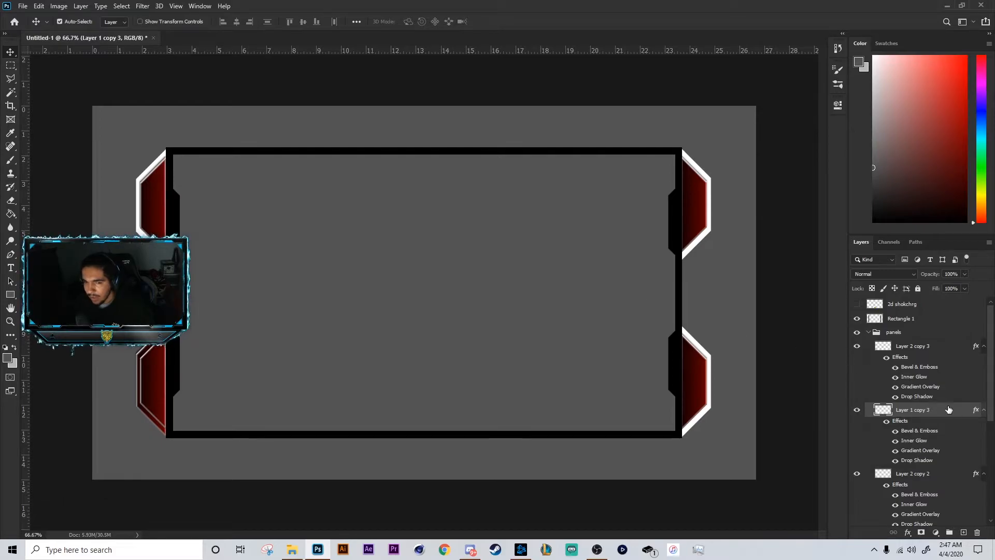
# Turn off Drop Shadow on Layer 1 copy 3 and make its Gradient Overlay run from dark grey to white ffffff.
pyautogui.doubleClick(948, 410)
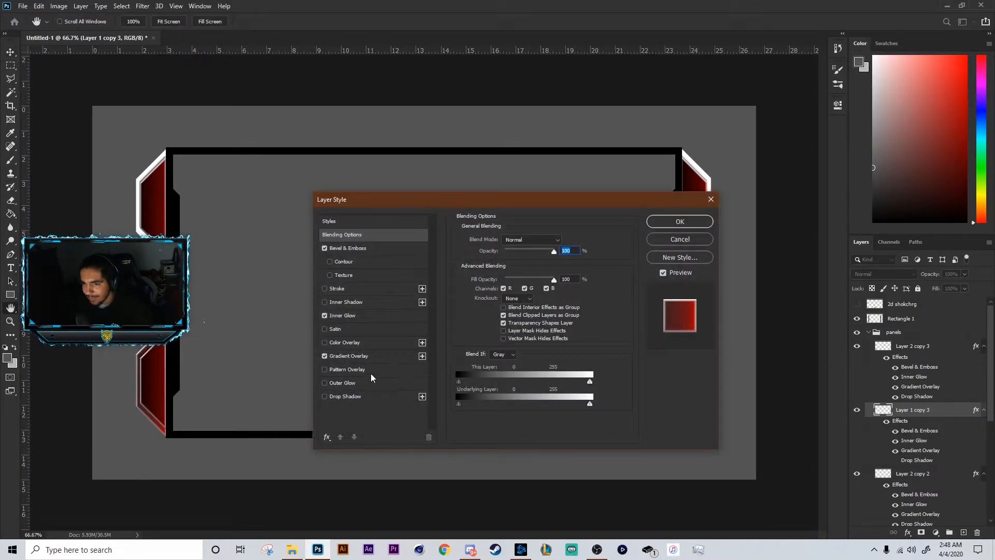
pyautogui.click(362, 357)
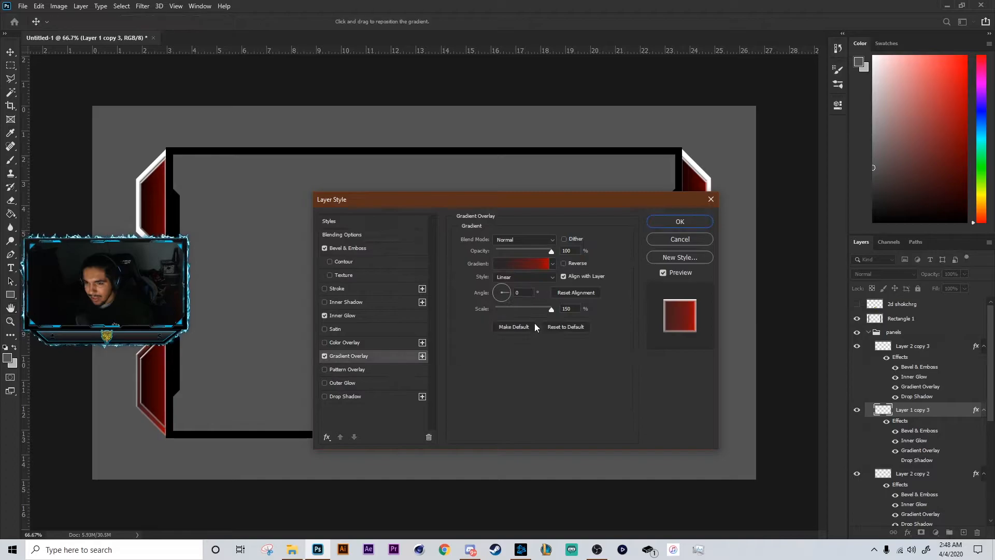
pyautogui.click(529, 269)
pyautogui.doubleClick(946, 394)
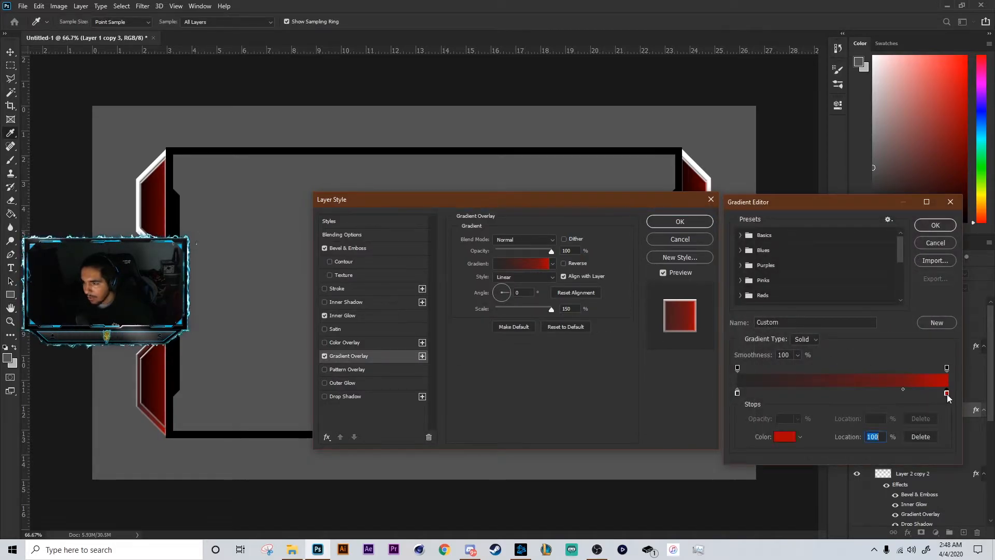
pyautogui.moveTo(785, 313); pyautogui.dragTo(721, 233)
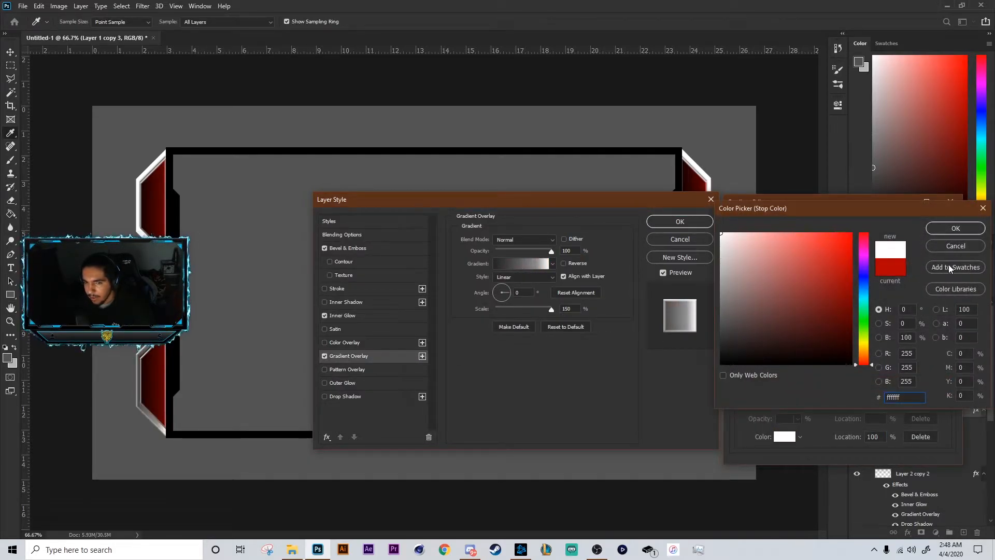
pyautogui.click(960, 232)
pyautogui.click(938, 225)
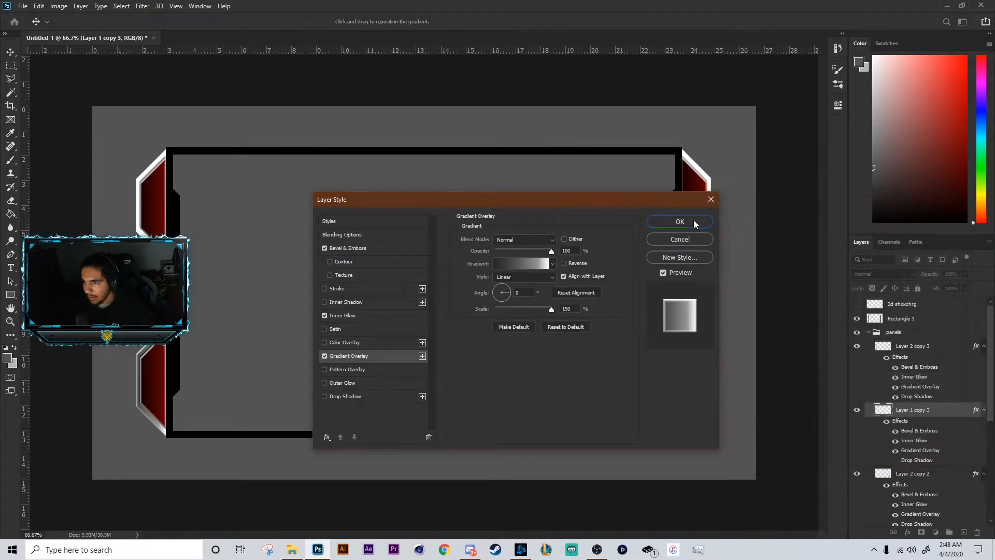
pyautogui.click(692, 222)
# Try copying the style of Layer 1 copy 3 to the other outline layers and undo the misplaced copies.
pyautogui.scroll(-1, 981, 384)
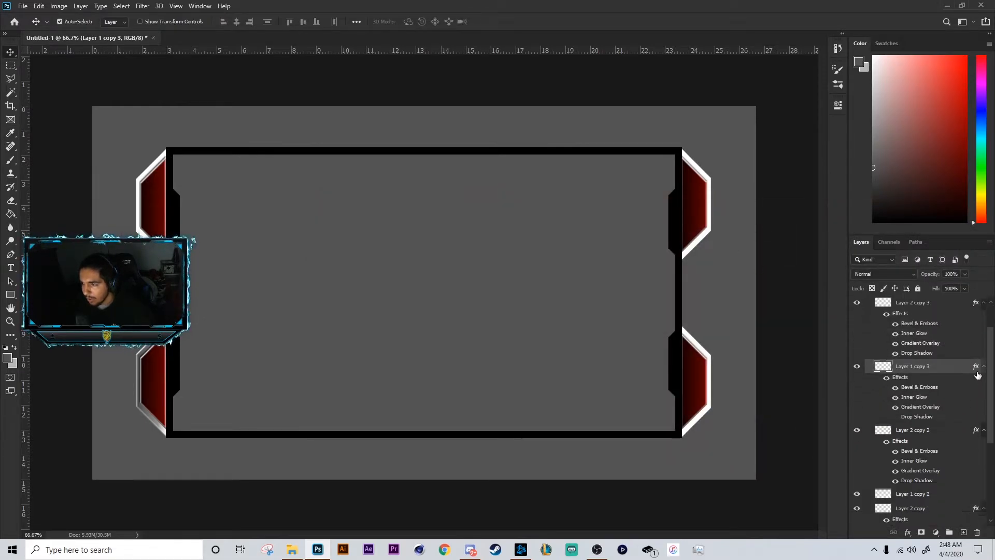
pyautogui.scroll(-4, 959, 463)
pyautogui.scroll(-5, 959, 463)
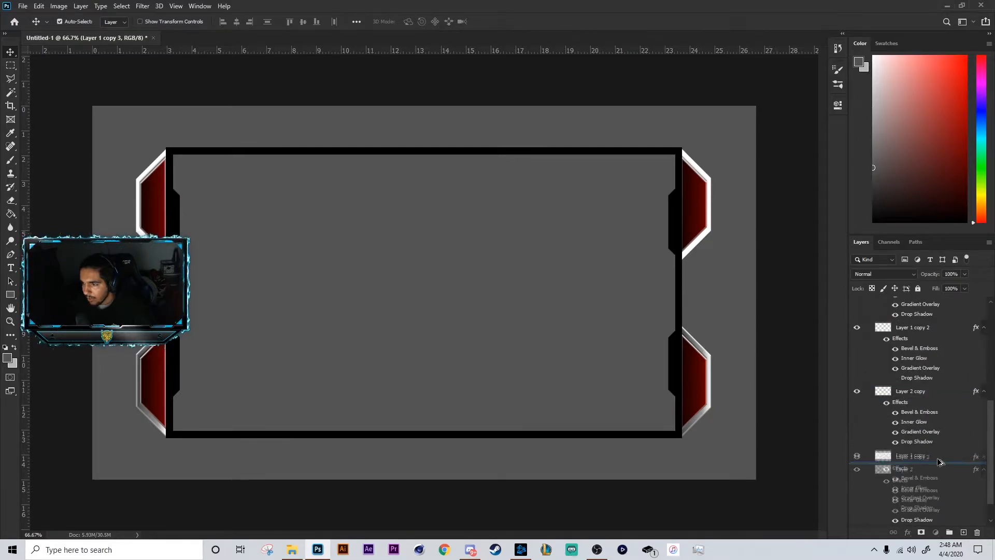
pyautogui.moveTo(945, 328)
pyautogui.mouseDown()
pyautogui.moveTo(949, 451)
pyautogui.moveTo(938, 460)
pyautogui.moveTo(947, 335)
pyautogui.mouseUp()
pyautogui.hotkey('ctrl', 'z')
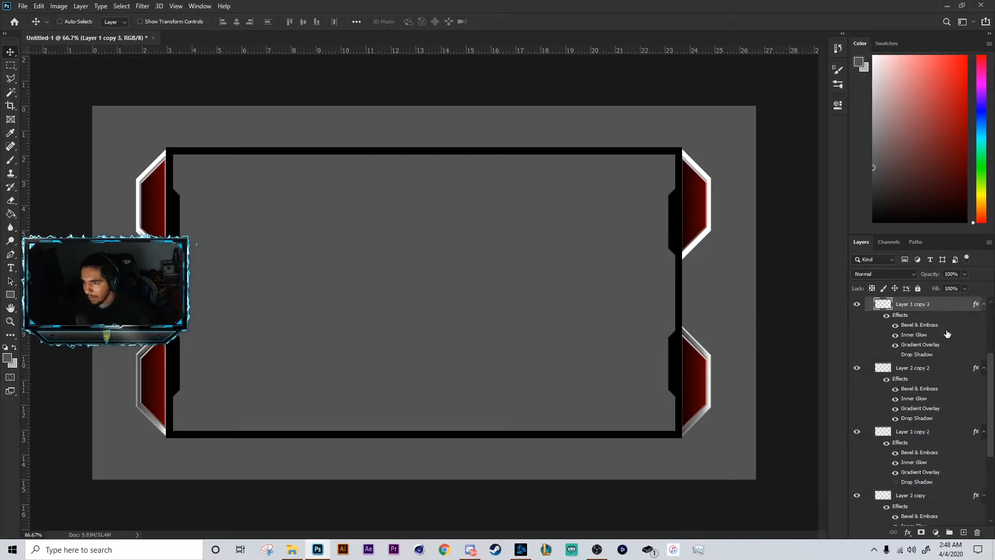
pyautogui.scroll(1, 952, 393)
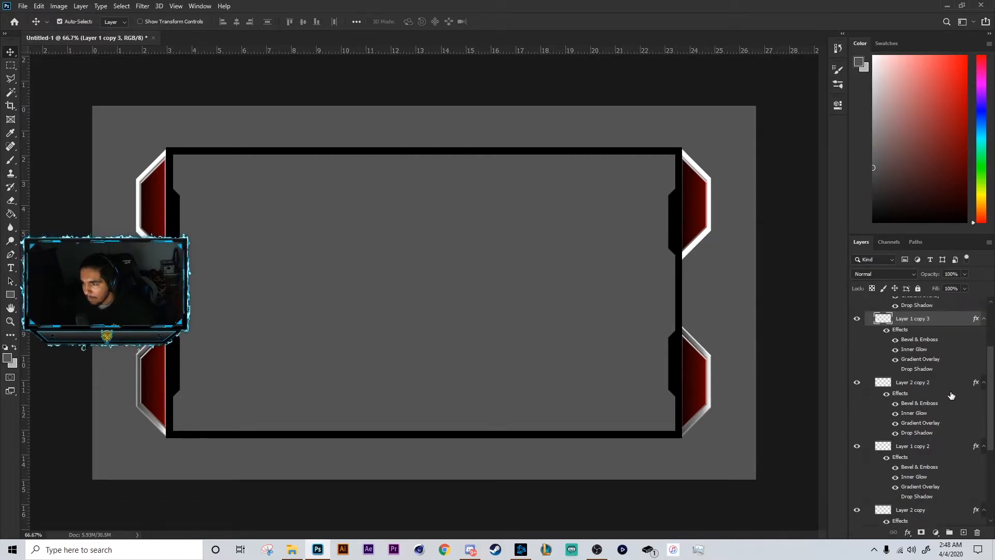
pyautogui.scroll(-5, 951, 406)
pyautogui.hotkey('ctrl', 'z')
pyautogui.scroll(2, 951, 407)
pyautogui.scroll(1, 951, 406)
# Copy the effects of Layer 1 copy 3 to Layer 1 copy 2, Layer 1 copy and Layer 1.
pyautogui.moveTo(976, 348); pyautogui.dragTo(928, 475)
pyautogui.scroll(-5, 933, 471)
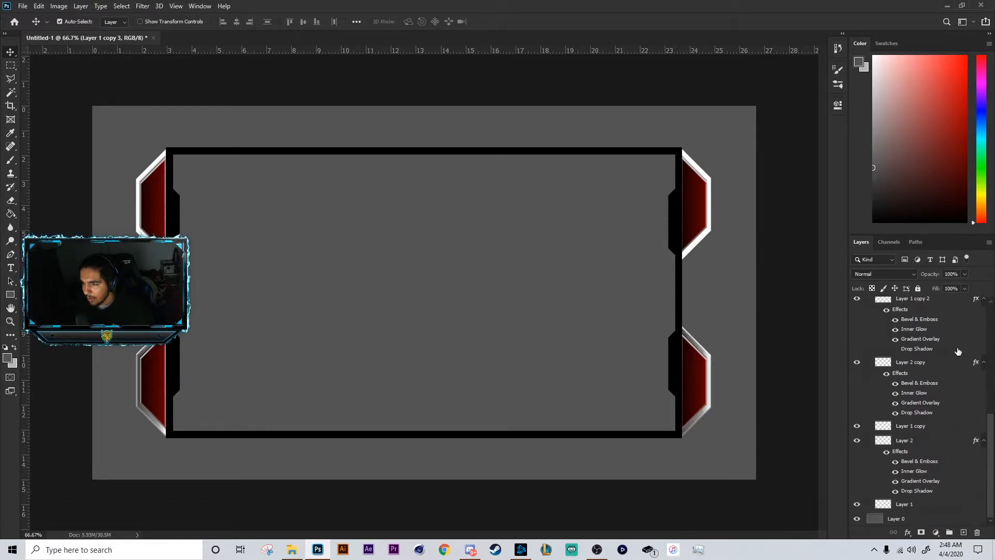
pyautogui.scroll(1, 958, 352)
pyautogui.moveTo(975, 315); pyautogui.dragTo(933, 441)
pyautogui.scroll(-2, 944, 435)
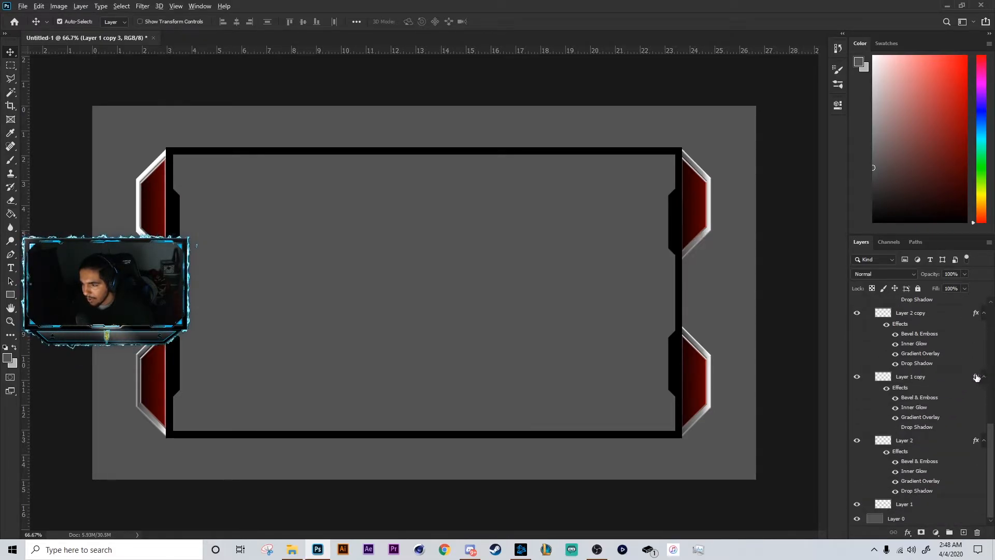
pyautogui.scroll(6, 915, 503)
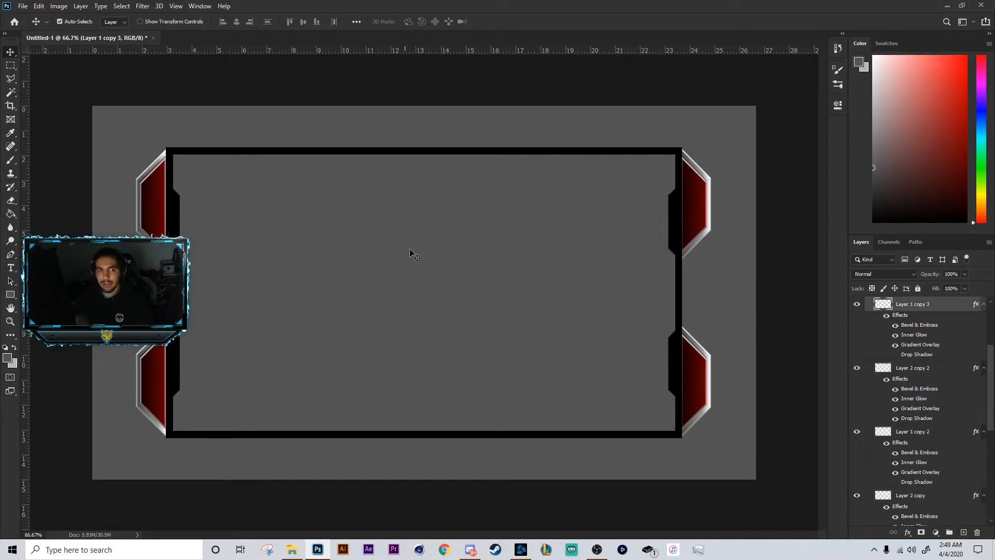
# Collapse the panels group in the layer stack, leaving its layer style unchanged.
pyautogui.scroll(3, 914, 368)
pyautogui.click(865, 334)
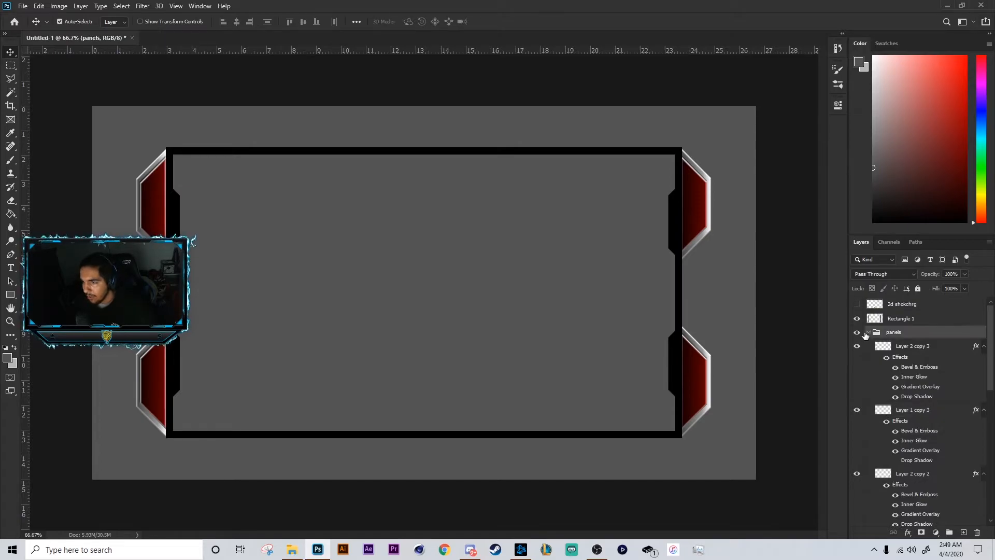
pyautogui.doubleClick(867, 334)
pyautogui.click(679, 239)
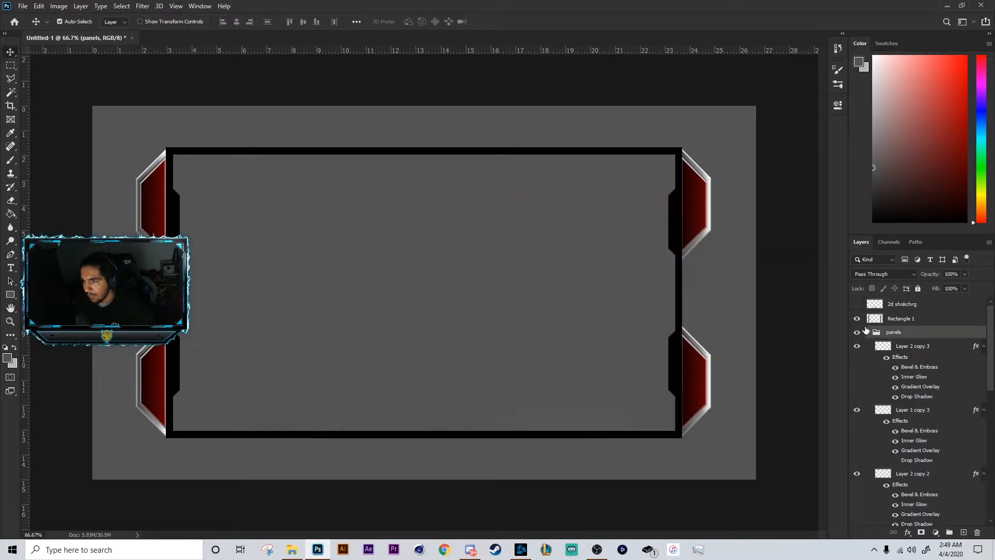
pyautogui.click(868, 332)
# Add Bevel & Emboss and a Gradient Overlay to the frame layer Rectangle 1.
pyautogui.click(954, 318)
pyautogui.rightClick(954, 319)
pyautogui.click(836, 115)
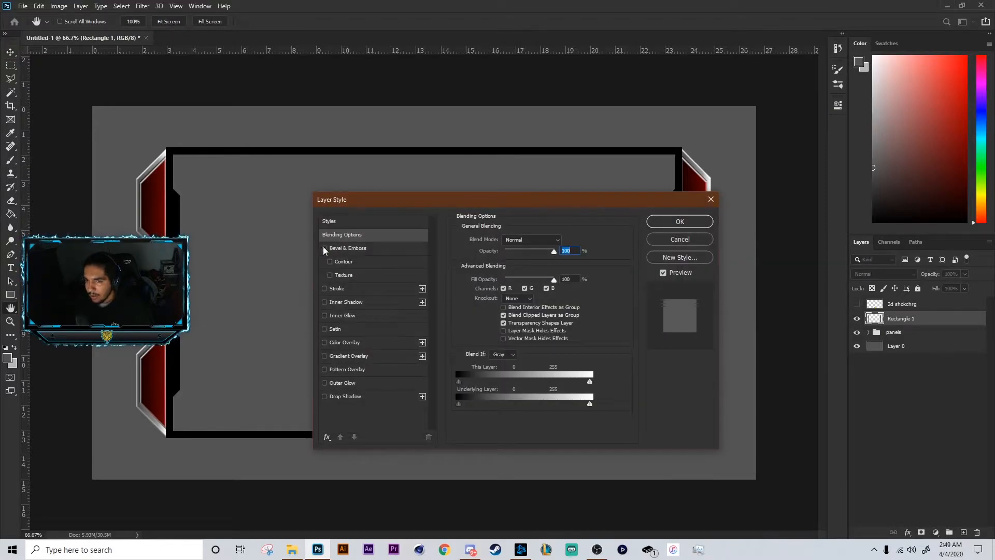
pyautogui.click(325, 249)
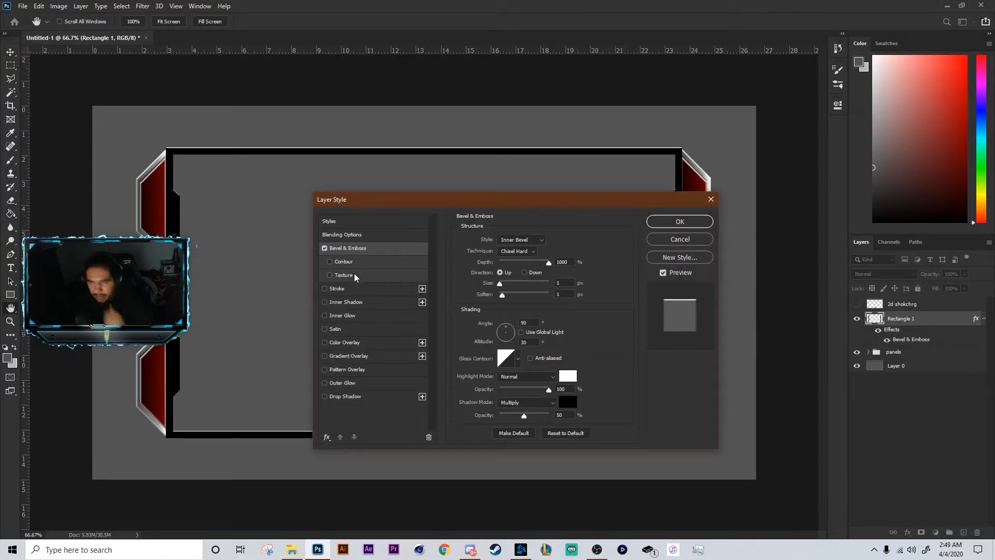
pyautogui.click(324, 356)
pyautogui.click(351, 356)
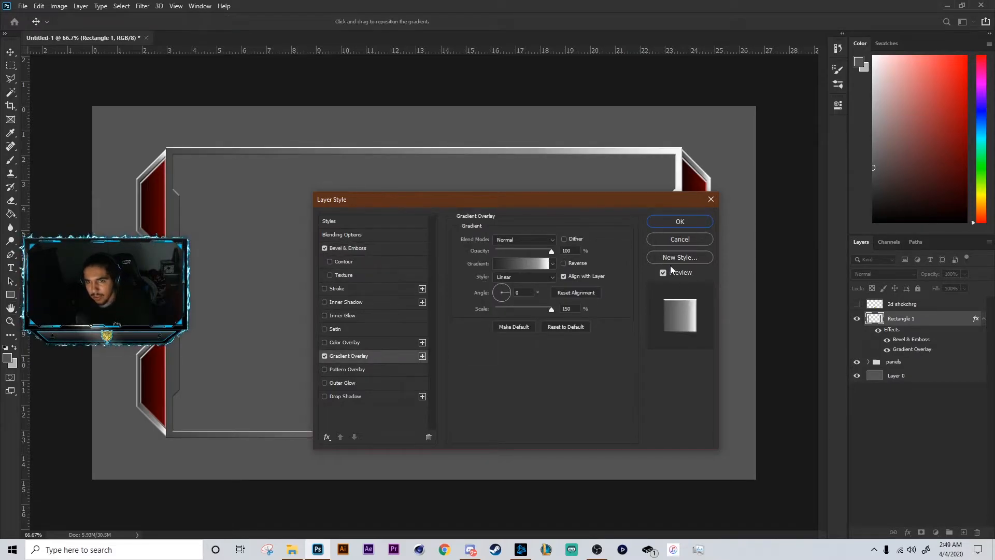
# Set the start stop of Rectangle 1's gradient to black.
pyautogui.click(515, 264)
pyautogui.doubleClick(738, 394)
pyautogui.moveTo(762, 329); pyautogui.dragTo(738, 364)
pyautogui.click(935, 229)
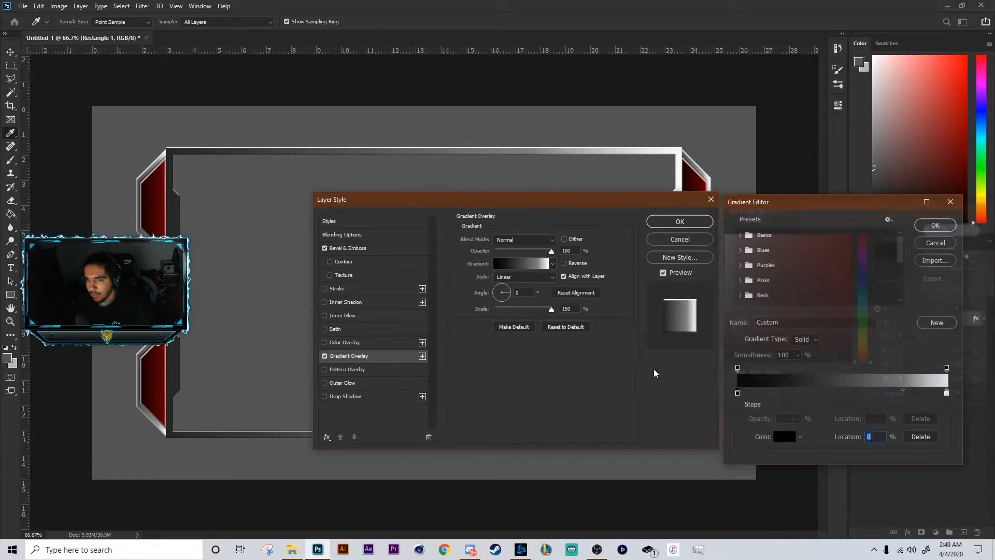
# Set the end stop of Rectangle 1's gradient to dark grey 333333 at location 100% and accept the gradient.
pyautogui.moveTo(947, 393); pyautogui.dragTo(944, 394)
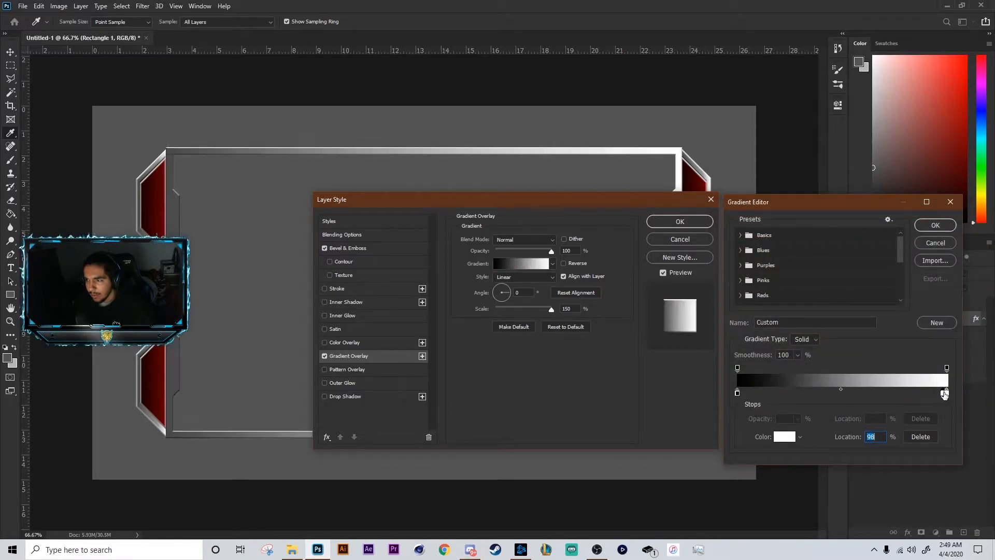
pyautogui.click(923, 437)
pyautogui.doubleClick(947, 394)
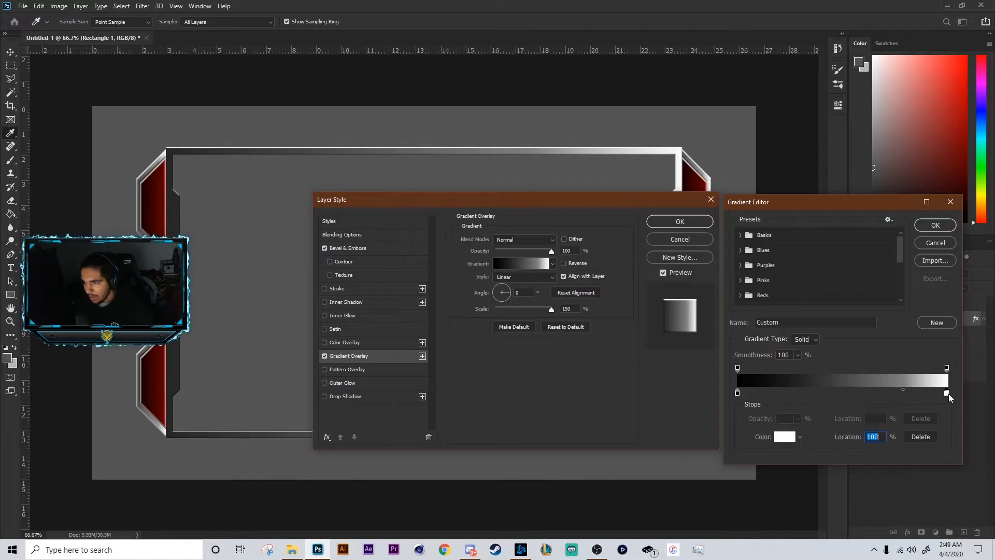
pyautogui.moveTo(746, 311); pyautogui.dragTo(720, 338)
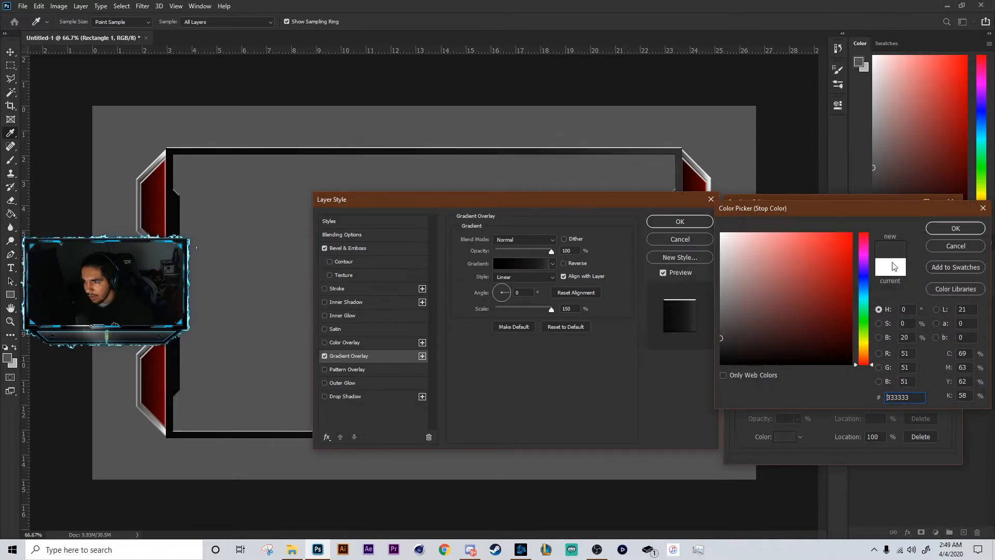
pyautogui.click(940, 229)
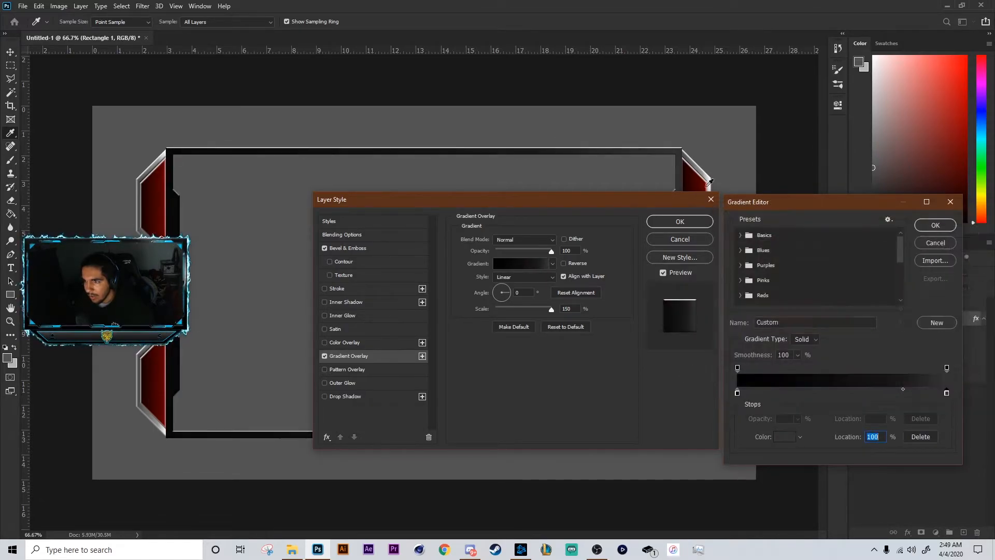
pyautogui.click(935, 224)
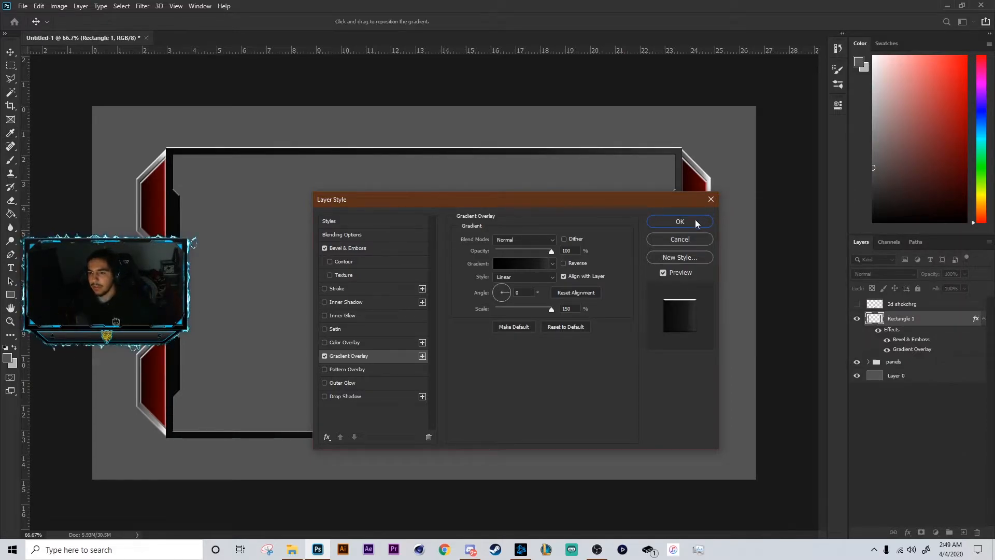
# Add an Inner Glow to Rectangle 1 at 100% opacity and 5 px size, leaving Drop Shadow and Inner Shadow off.
pyautogui.click(325, 397)
pyautogui.click(325, 396)
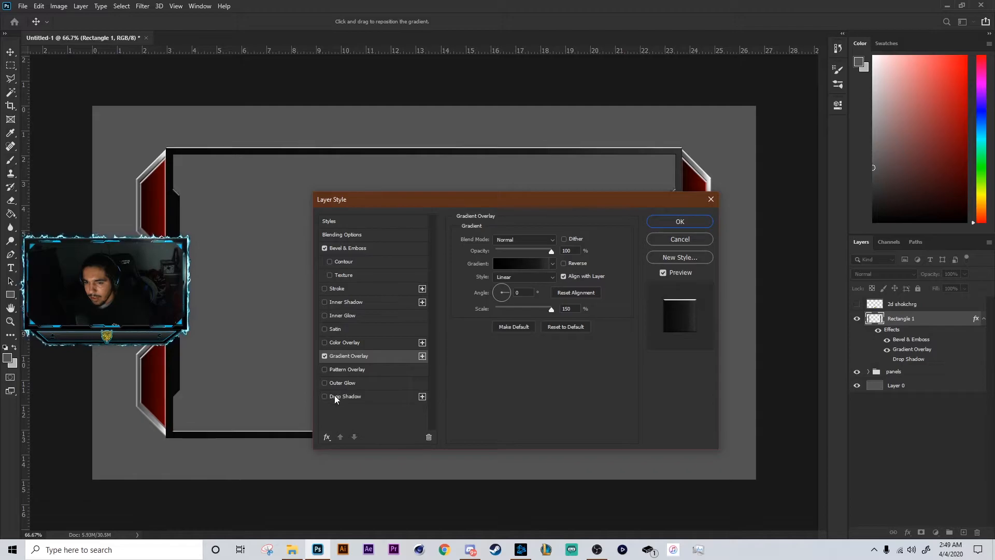
pyautogui.click(325, 303)
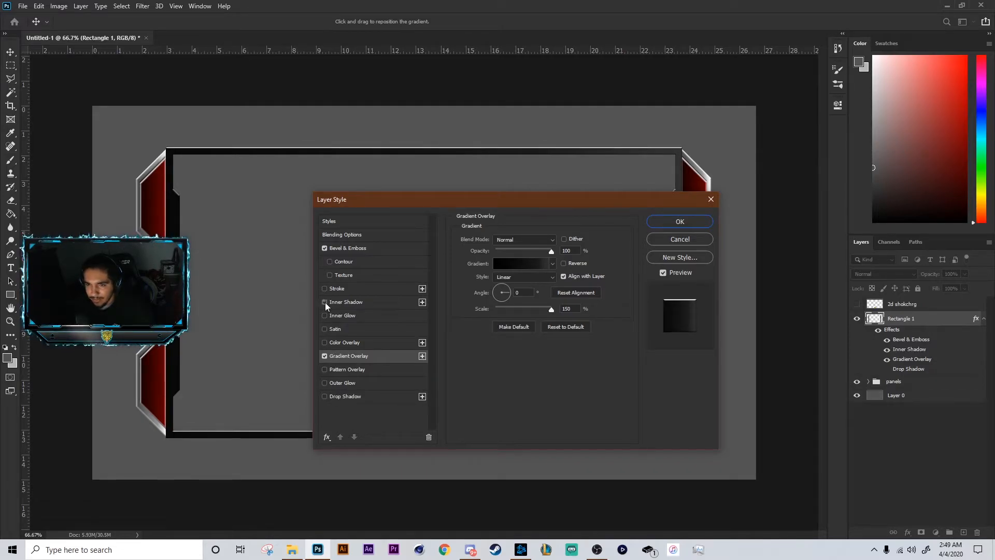
pyautogui.click(332, 315)
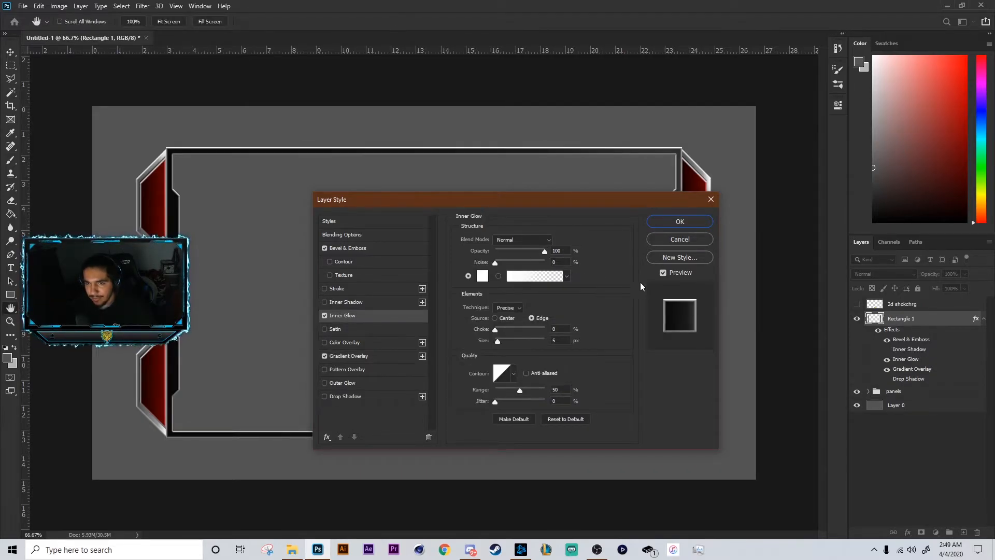
pyautogui.click(680, 224)
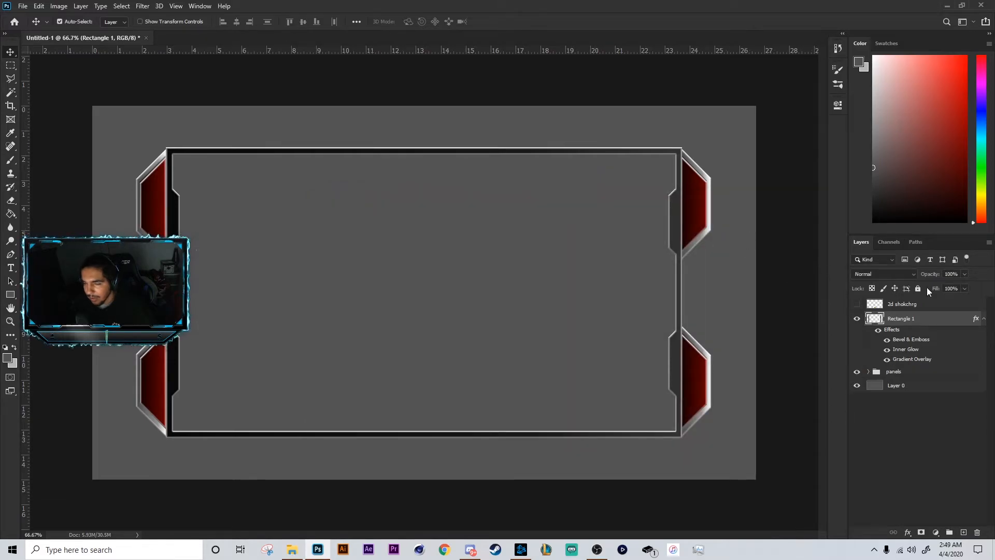
# Change Rectangle 1's Gradient Overlay to the Radial style with an angle of about 90 degrees.
pyautogui.doubleClick(941, 322)
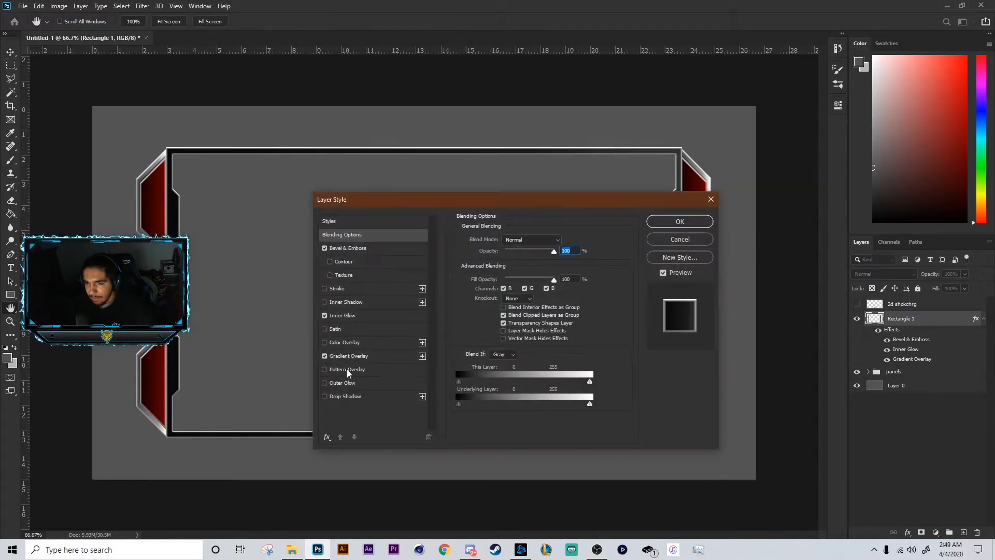
pyautogui.click(348, 316)
pyautogui.click(346, 356)
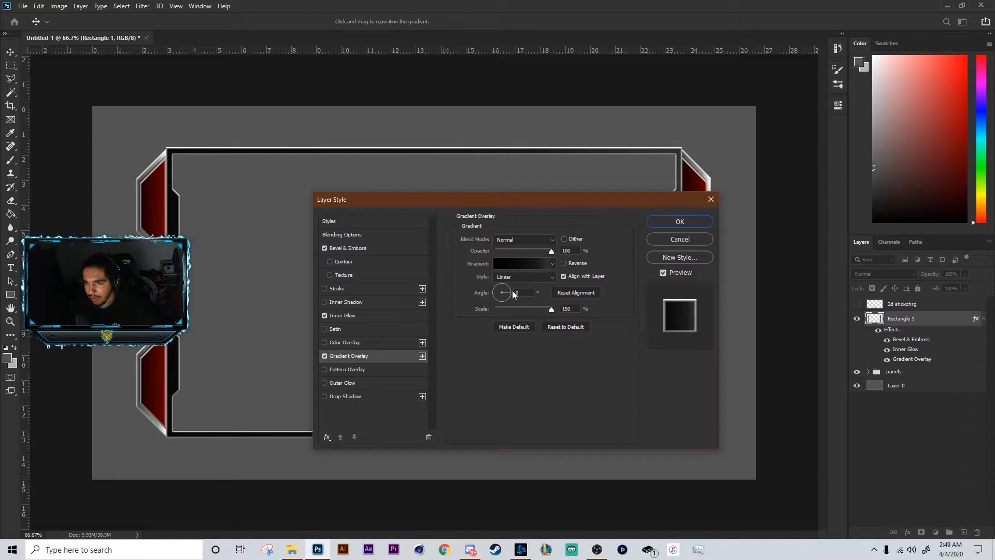
pyautogui.click(523, 277)
pyautogui.click(518, 299)
pyautogui.click(503, 301)
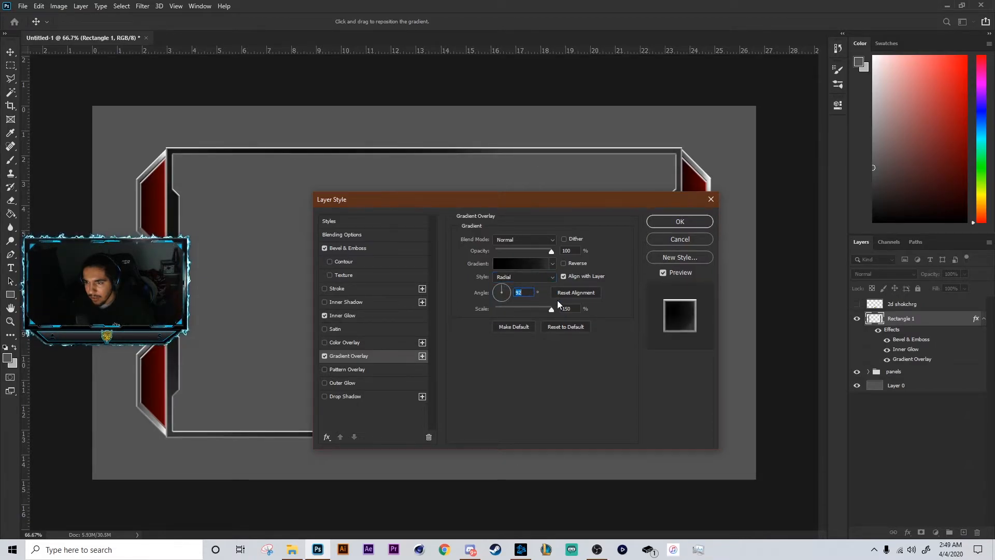
pyautogui.click(679, 240)
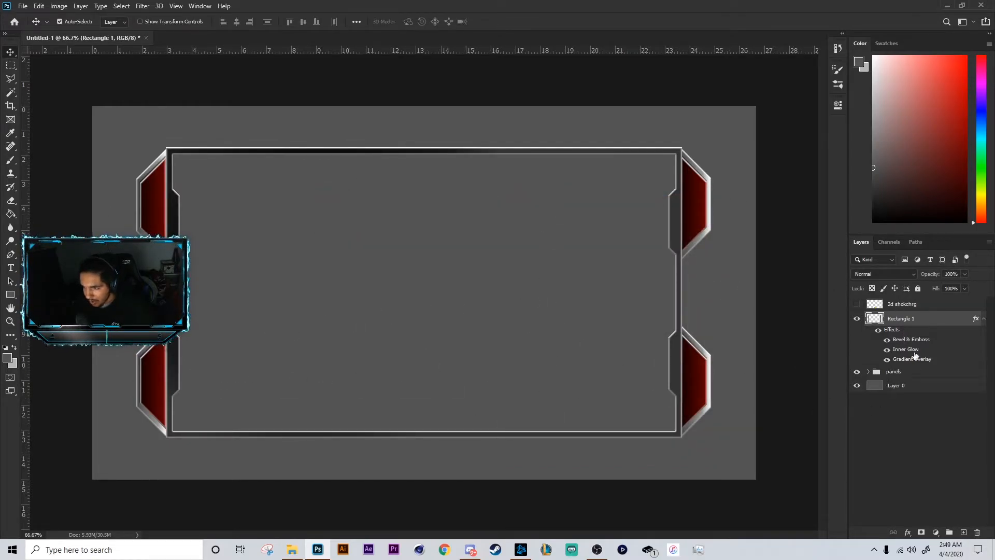
# Create a new layer inside a new group placed between Rectangle 1 and the panels group.
pyautogui.click(963, 532)
pyautogui.moveTo(904, 318); pyautogui.dragTo(896, 372)
pyautogui.click(949, 532)
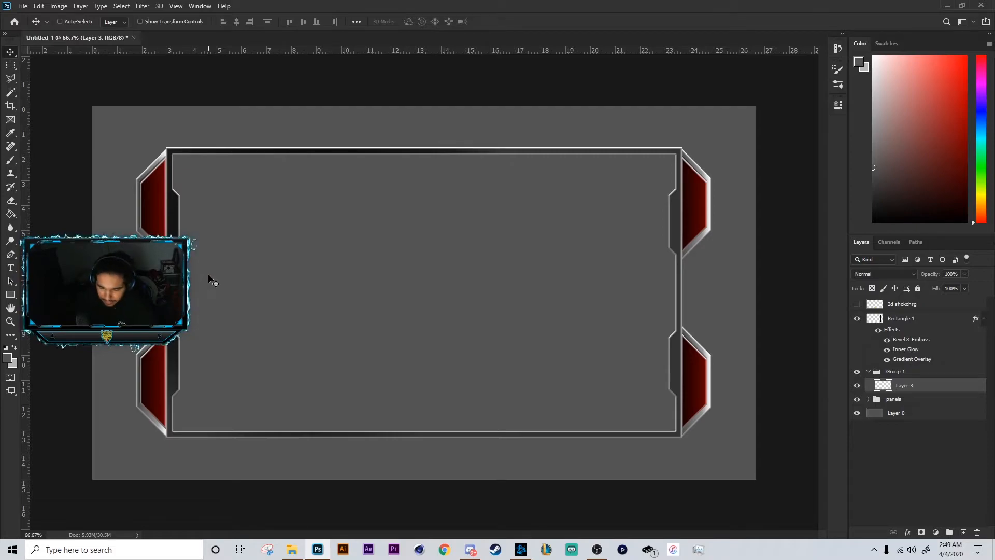
# Outline a slim parallelogram beside the frame's left bar, below the upper notch, with the Polygonal Lasso and fill it light grey on Layer 3.
pyautogui.hotkey('ctrl', '+')
pyautogui.hscroll(-10, 241, 318)
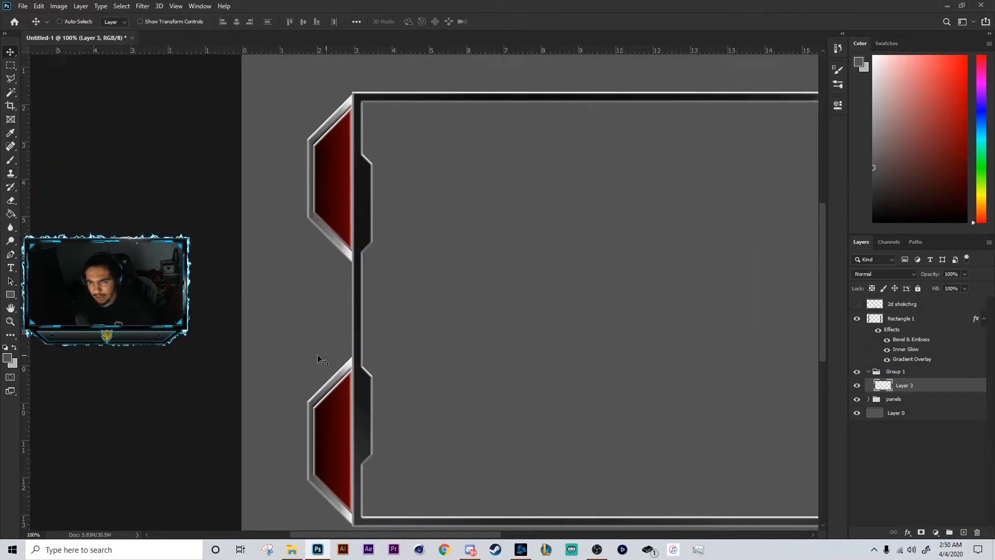
pyautogui.hotkey('ctrl', '+')
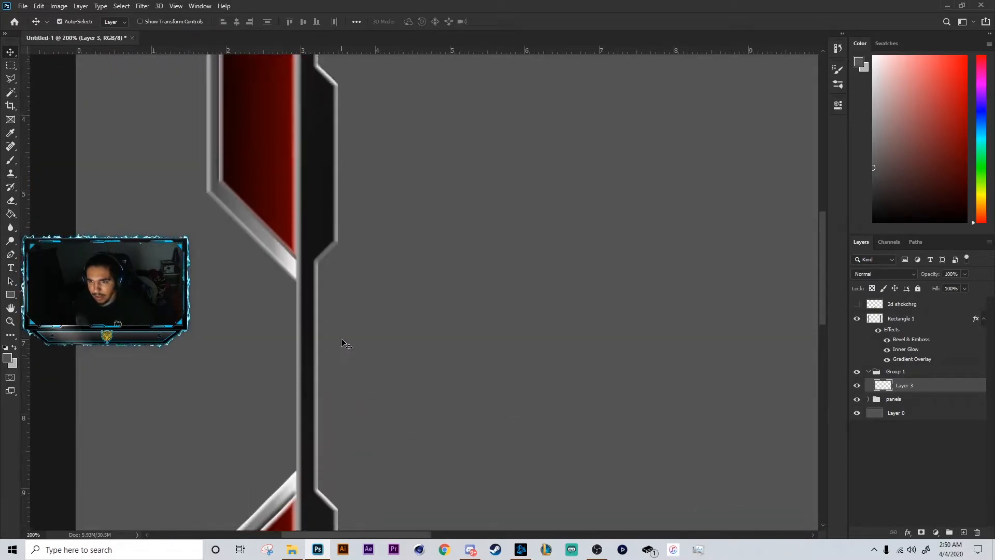
pyautogui.click(11, 79)
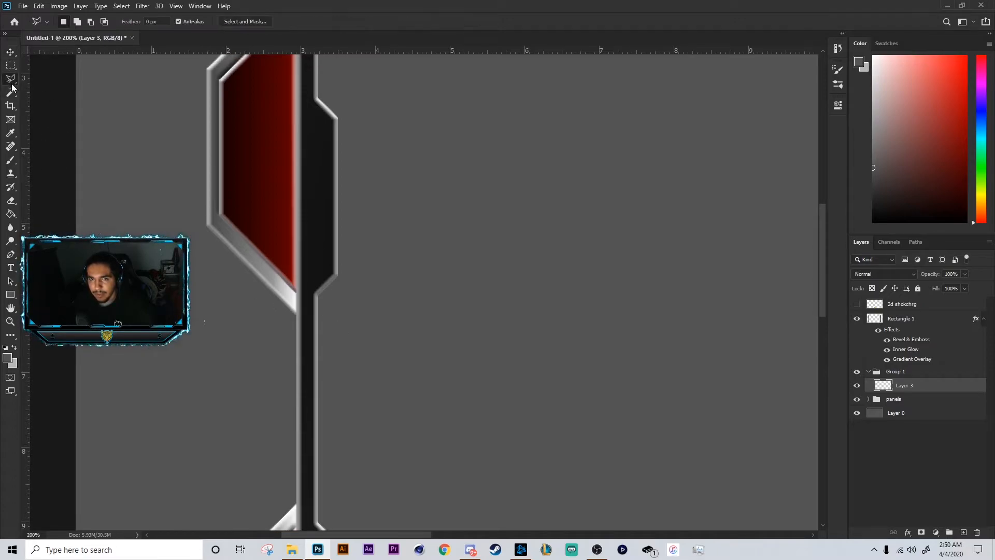
pyautogui.doubleClick(340, 292)
pyautogui.click(467, 205)
pyautogui.rightClick(11, 79)
pyautogui.click(49, 89)
pyautogui.click(340, 285)
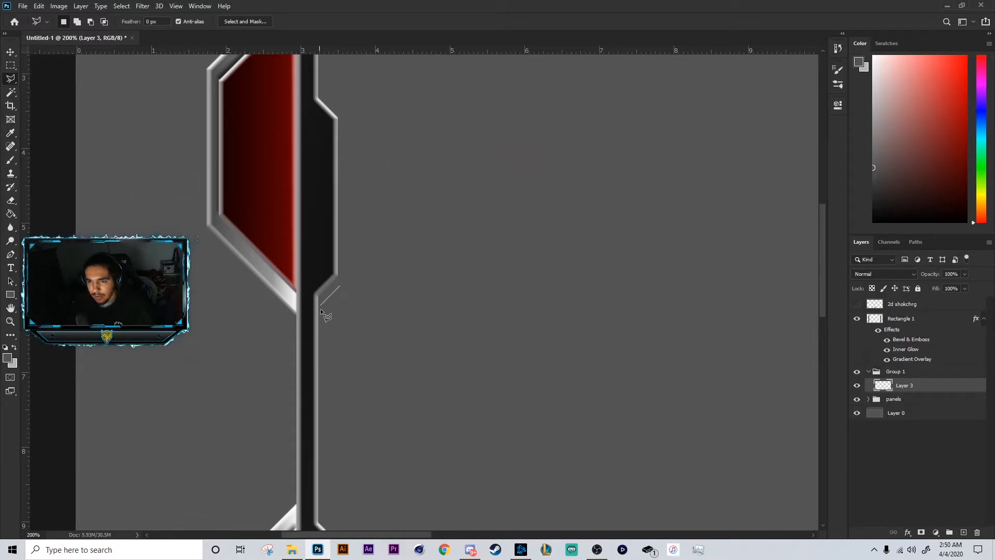
pyautogui.click(324, 301)
pyautogui.click(323, 428)
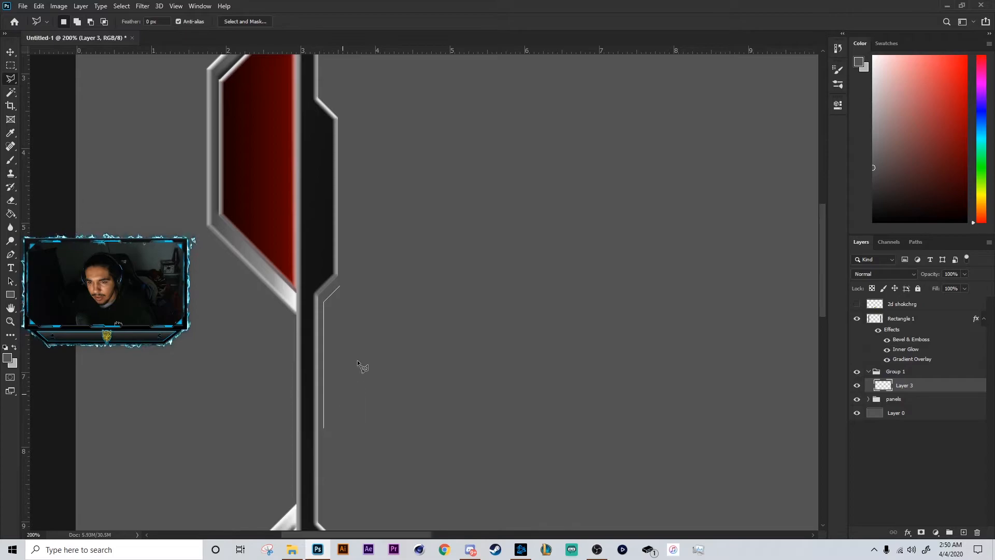
pyautogui.click(342, 409)
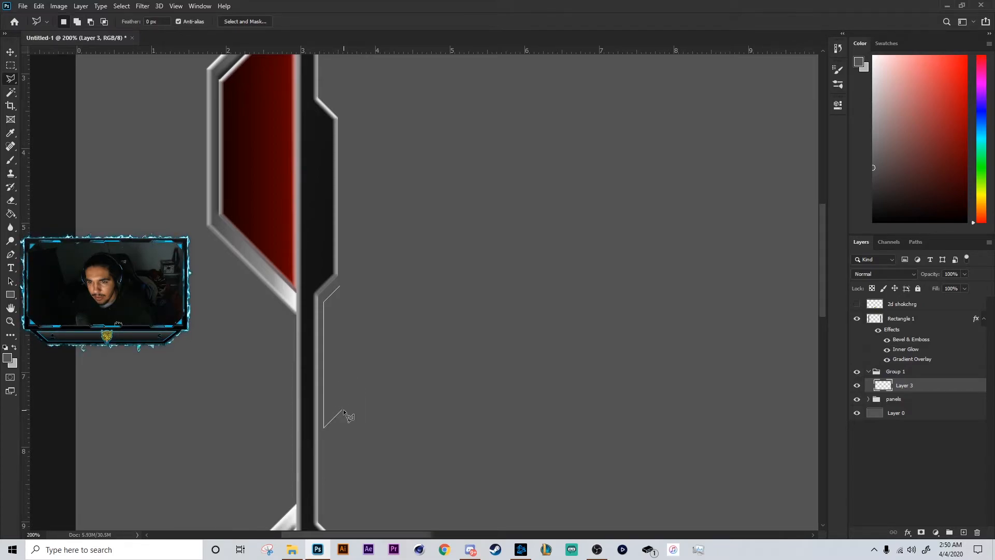
pyautogui.click(341, 286)
pyautogui.scroll(-3, 377, 400)
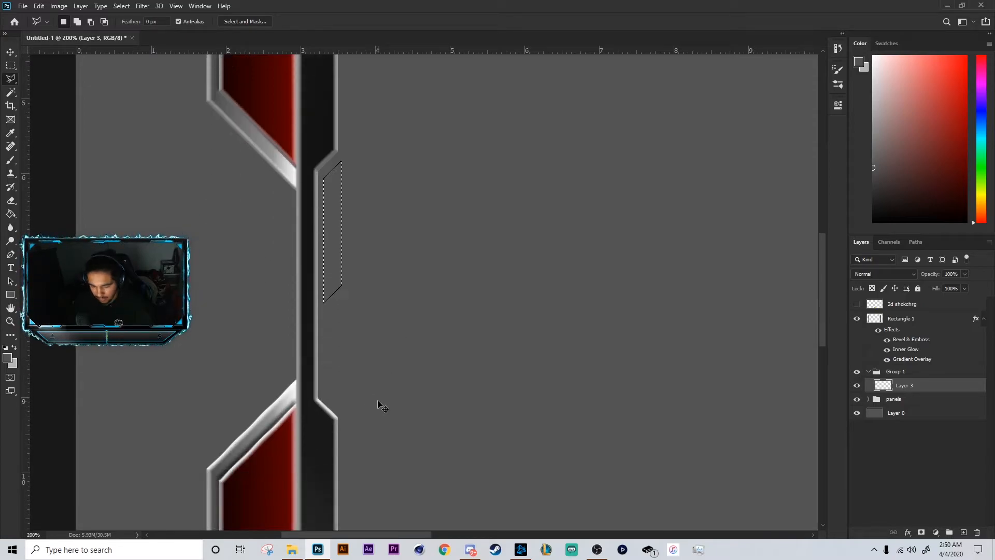
pyautogui.hotkey('alt', 'BackSpace')
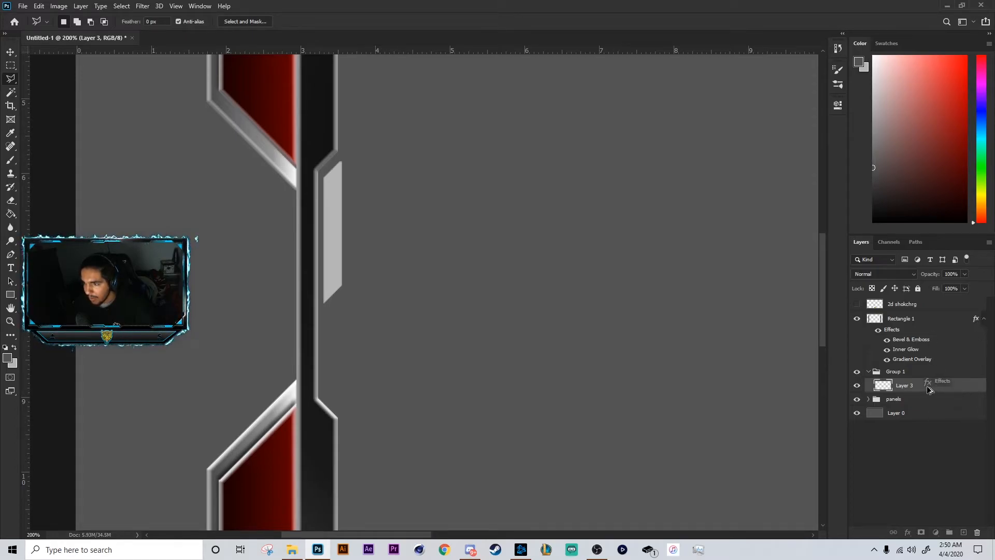
# Try the effects of Rectangle 1 on Layer 3 and undo the copy.
pyautogui.moveTo(929, 389); pyautogui.dragTo(948, 387)
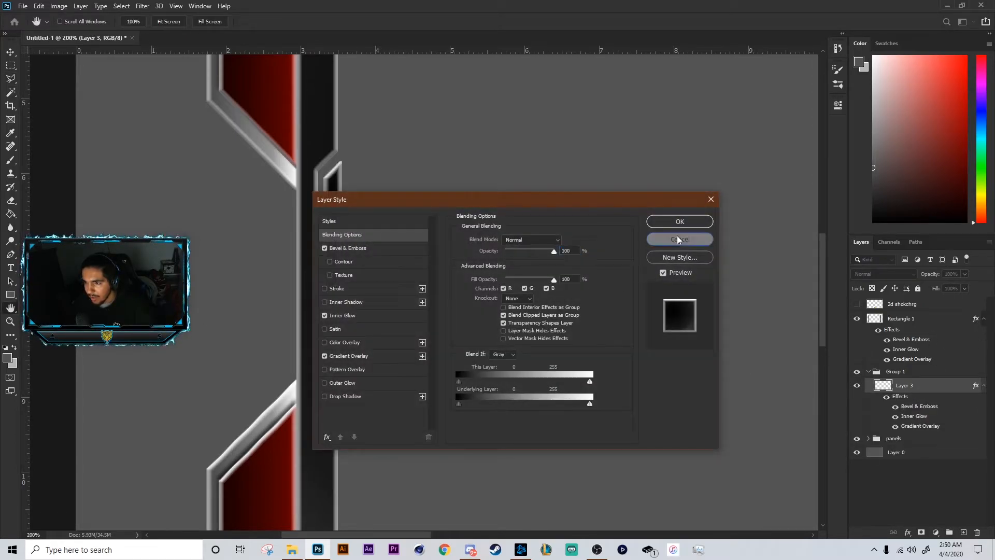
pyautogui.click(680, 238)
pyautogui.hotkey('ctrl', 'z')
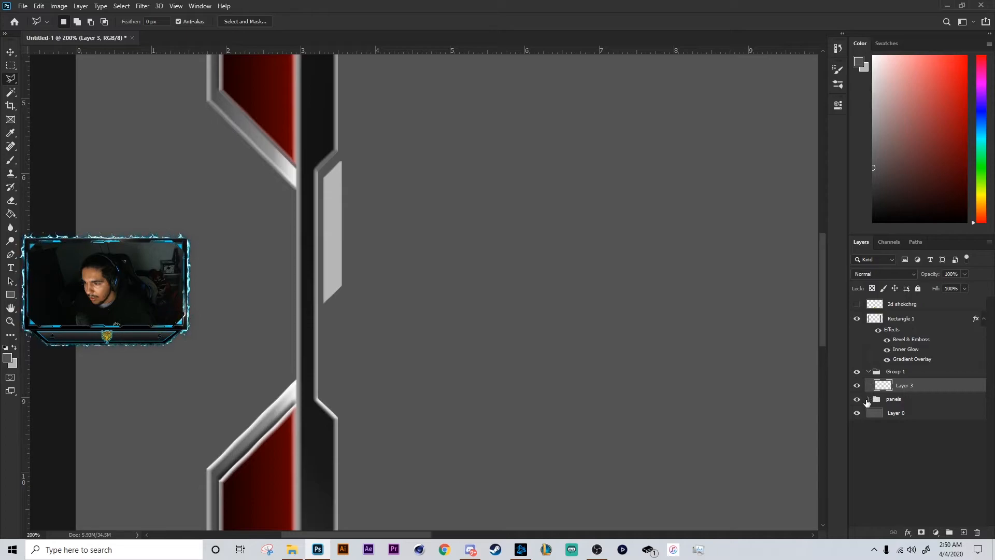
# Copy the effects of Layer 2 copy 3 in the panels group to Layer 3 and hide Layer 3's Drop Shadow.
pyautogui.click(867, 401)
pyautogui.click(869, 399)
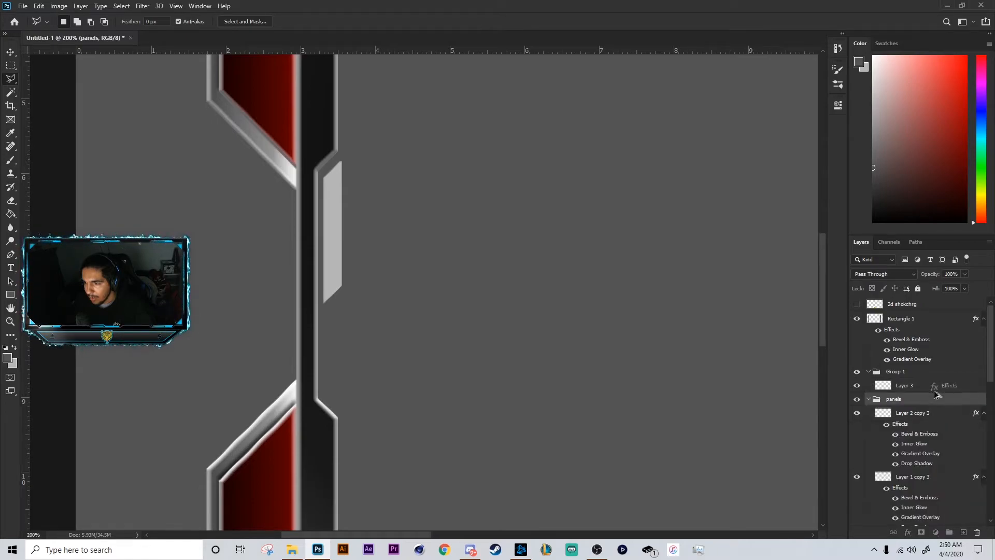
pyautogui.moveTo(938, 394); pyautogui.dragTo(937, 389)
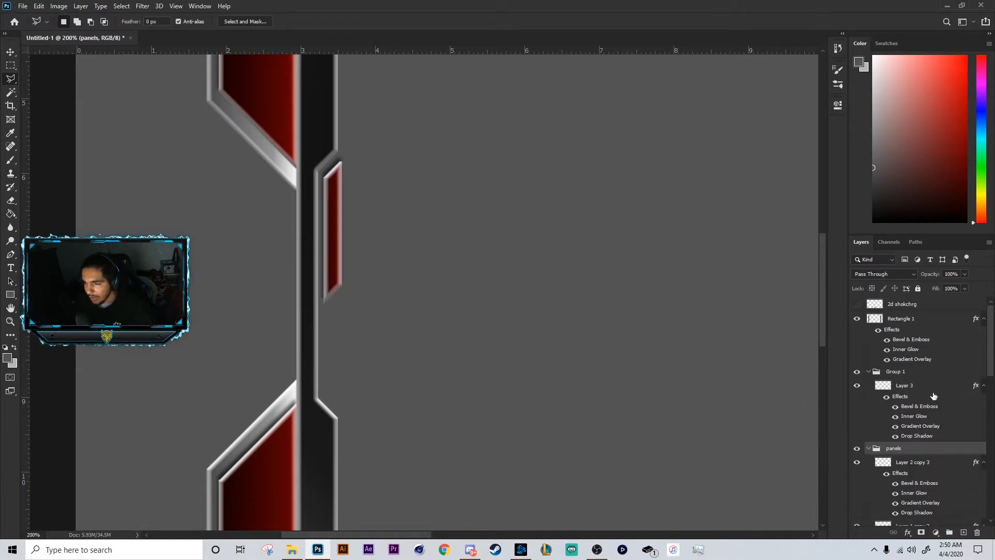
pyautogui.click(896, 436)
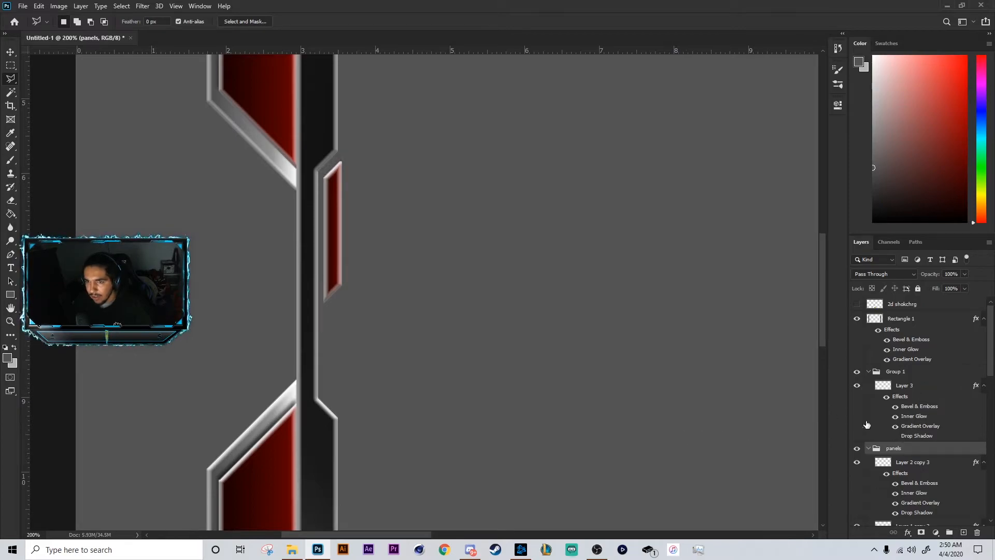
# Select a small parallelogram directly below the slim red panel and fill it light grey on a new layer above Layer 3.
pyautogui.scroll(-3, 841, 421)
pyautogui.scroll(1, 341, 335)
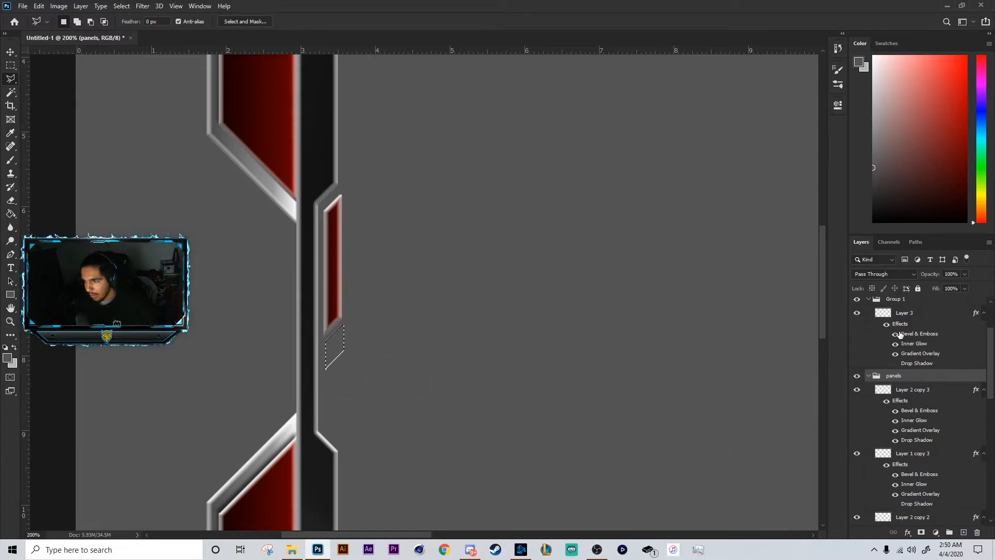
pyautogui.click(912, 312)
pyautogui.click(964, 532)
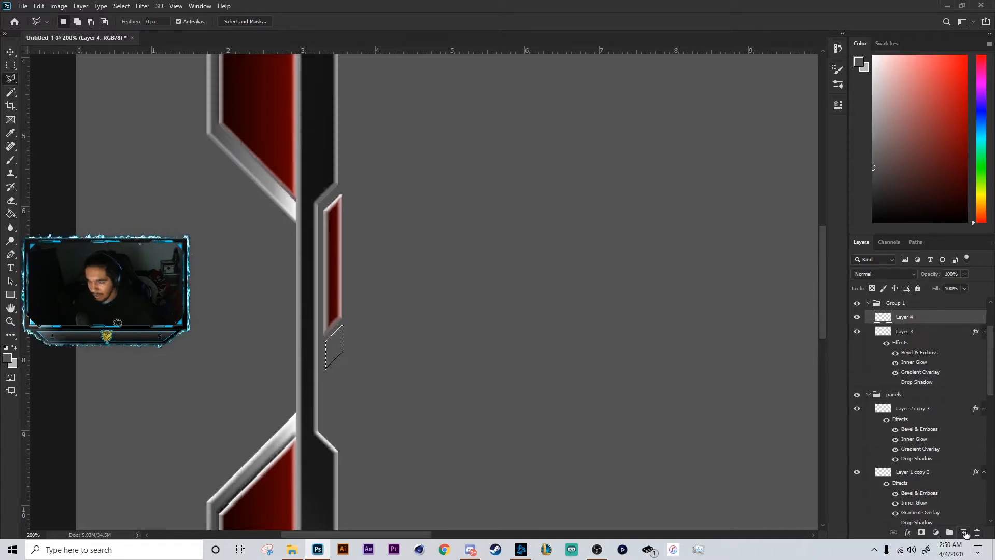
pyautogui.hotkey('alt', 'BackSpace')
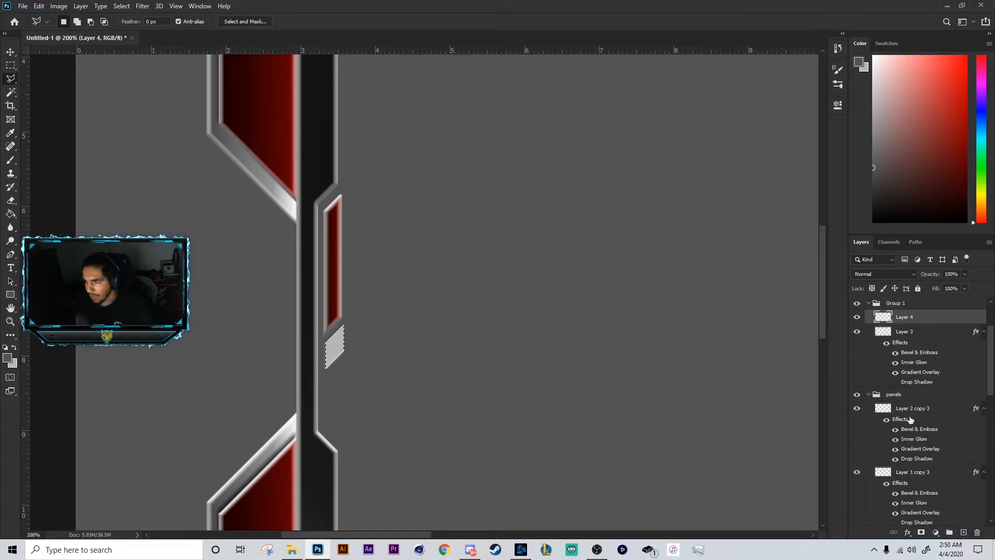
# Copy the red panel effects of Layer 2 copy 3 to Layer 4 and turn off Layer 4's Drop Shadow.
pyautogui.scroll(1, 923, 330)
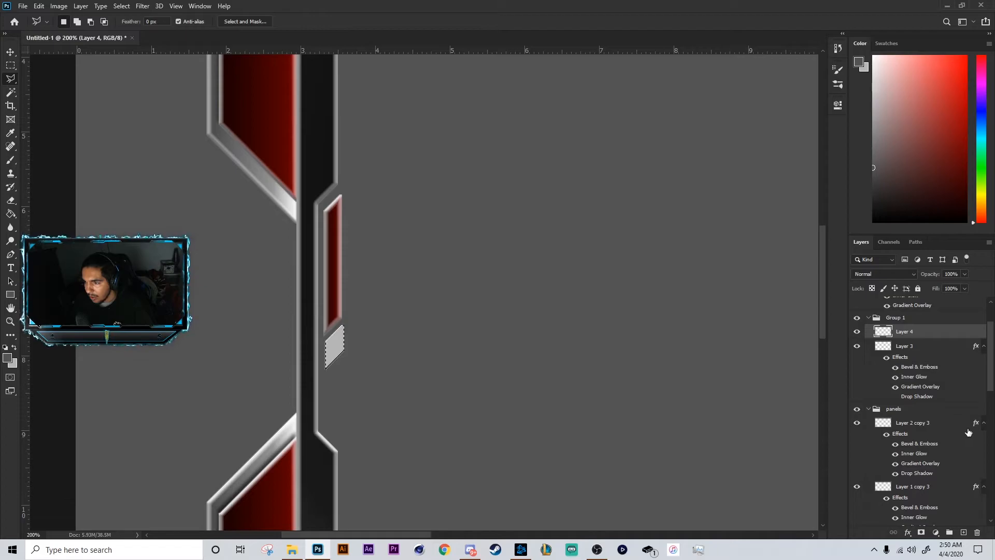
pyautogui.moveTo(918, 337); pyautogui.dragTo(947, 337)
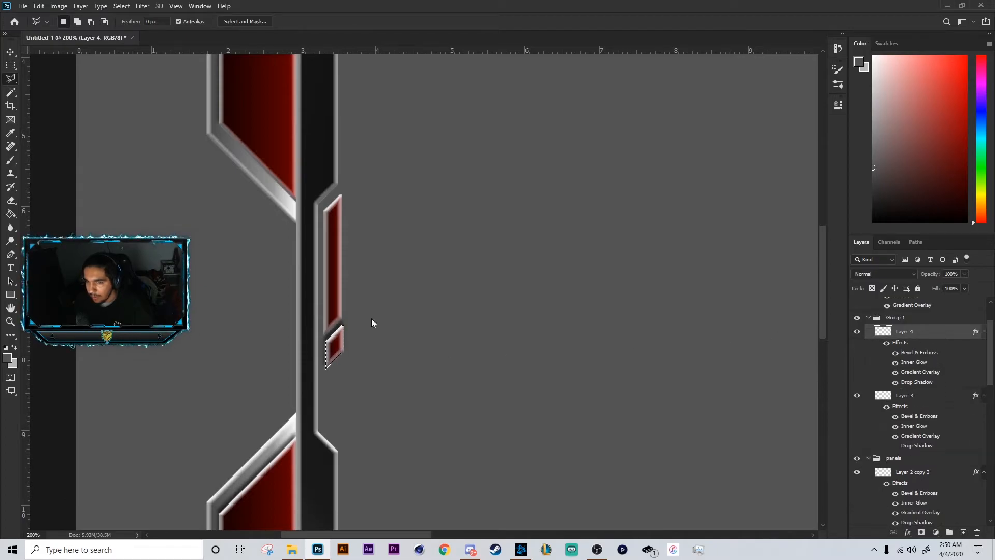
pyautogui.click(335, 396)
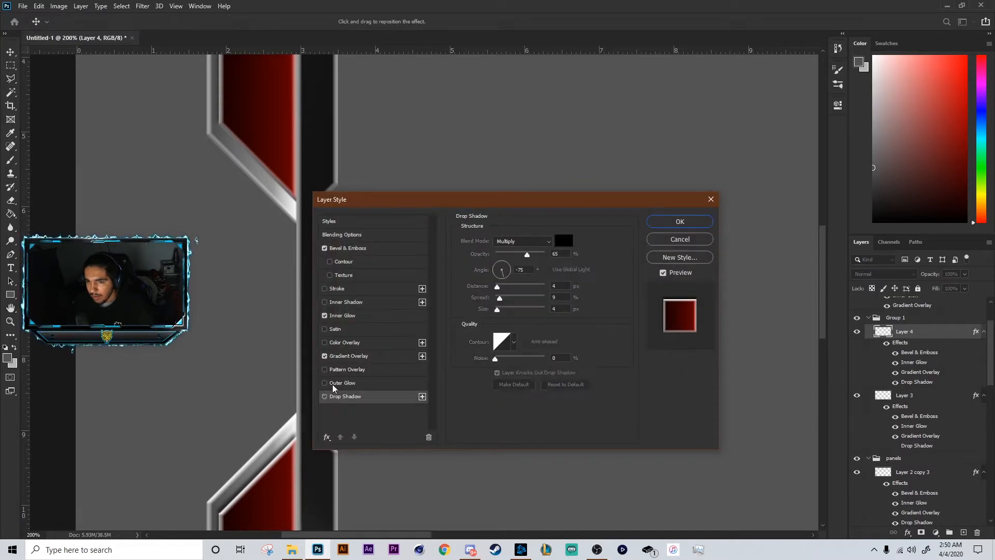
pyautogui.click(324, 396)
# Shift the midpoint of Layer 4's overlay gradient towards the black stop for a brighter red, and apply the layer style.
pyautogui.click(349, 355)
pyautogui.click(524, 264)
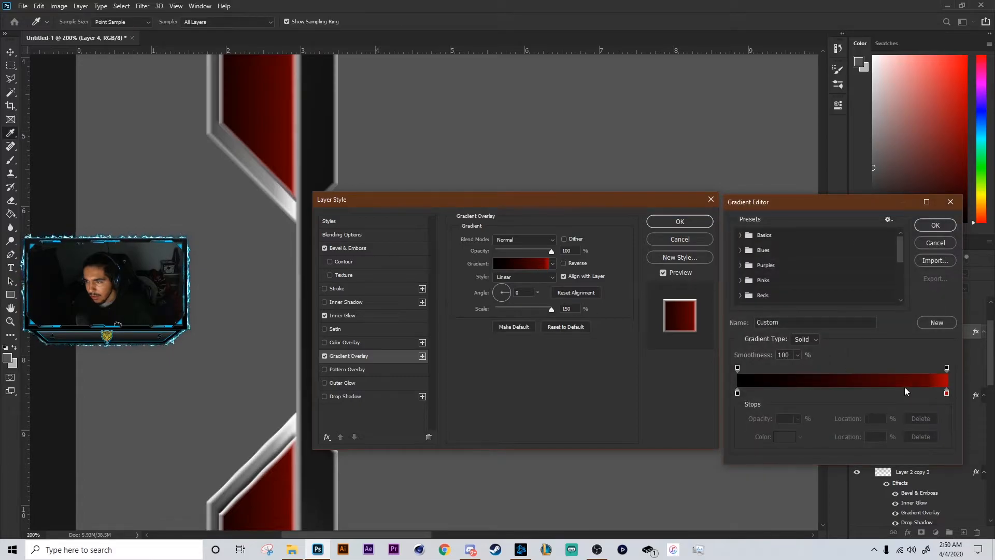
pyautogui.moveTo(928, 392); pyautogui.dragTo(783, 393)
pyautogui.click(935, 225)
pyautogui.click(659, 223)
pyautogui.scroll(-9, 346, 346)
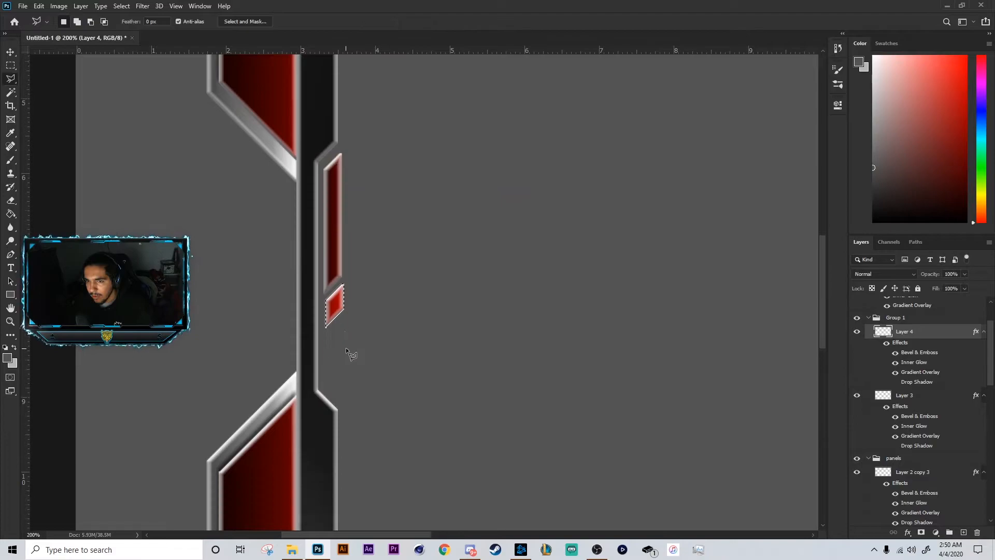
# Clear the selection and nudge the small red parallelogram on Layer 4 slightly away from the slim panel above it.
pyautogui.scroll(5, 362, 339)
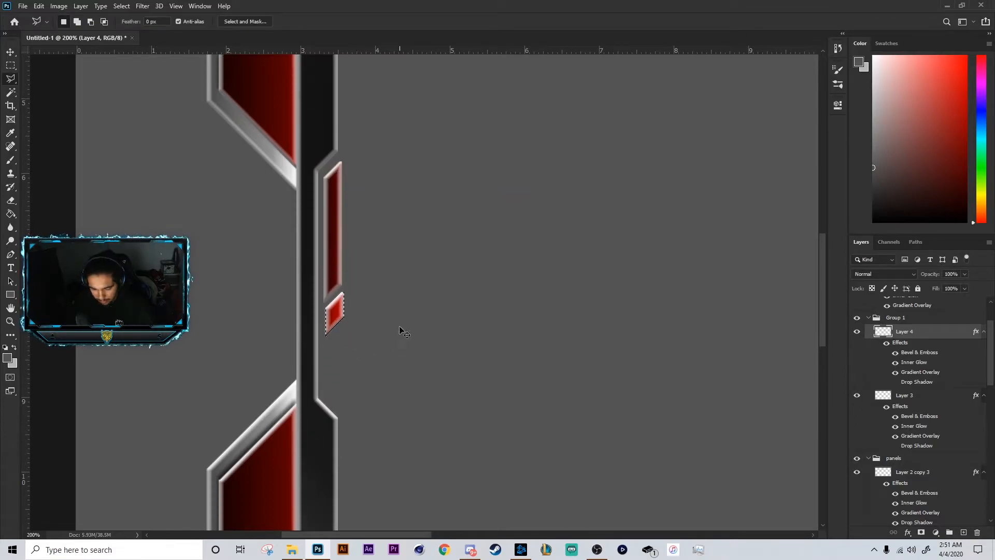
pyautogui.hotkey('ctrl', 'd')
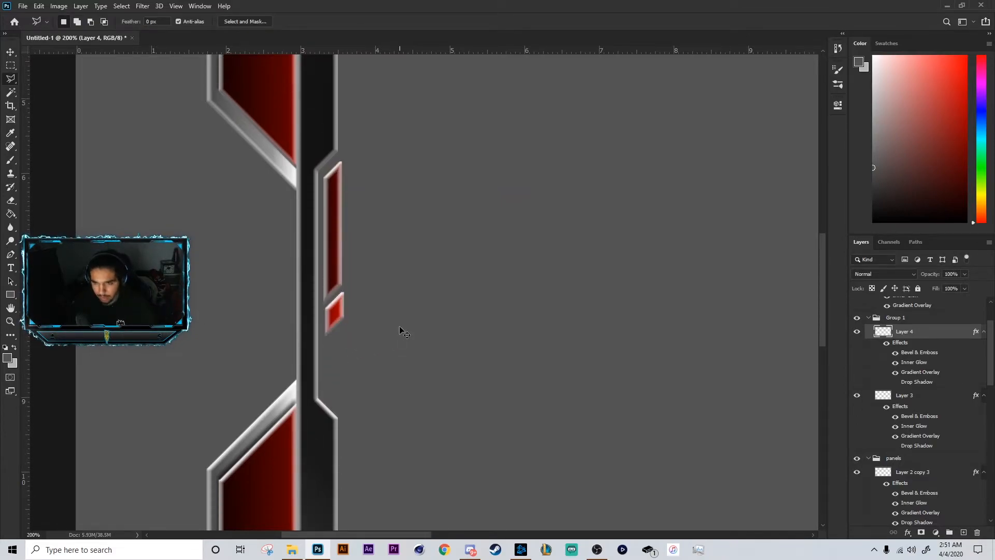
pyautogui.press('v')
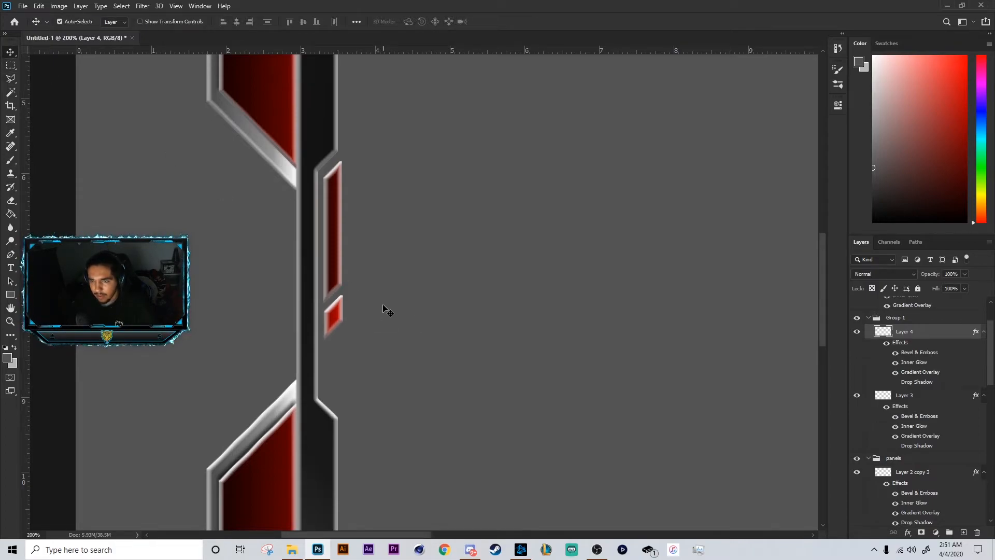
# Duplicate the two inner accent layers, Layer 3 and Layer 4, together.
pyautogui.scroll(-4, 312, 358)
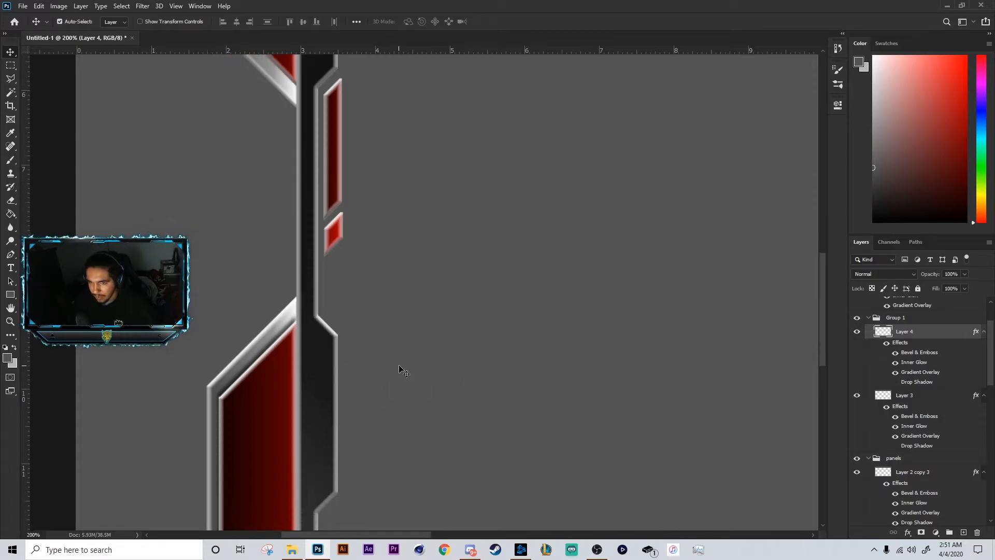
pyautogui.hotkey('ctrl', '-')
pyautogui.hotkey('ctrl', '-')
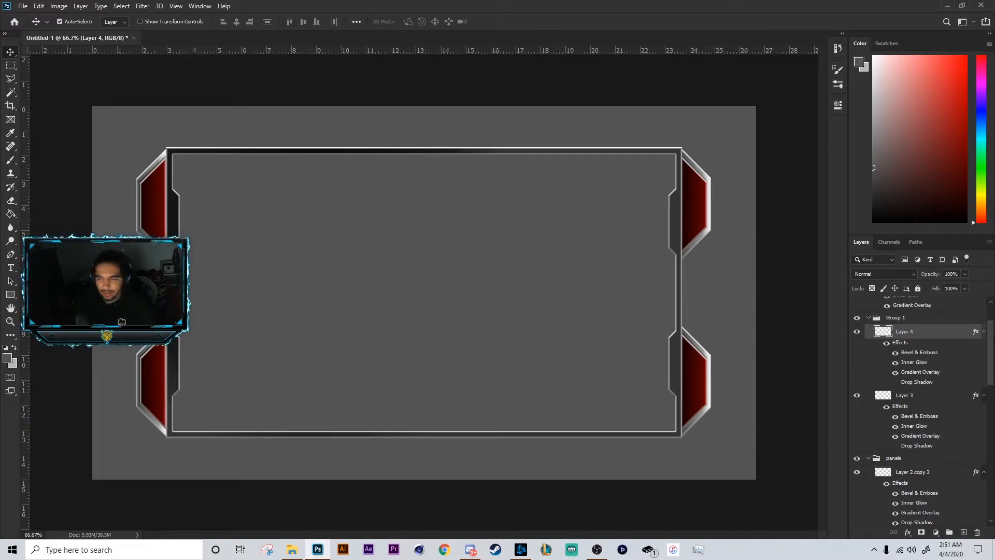
pyautogui.keyDown('shift'); pyautogui.click(898, 396); pyautogui.keyUp('shift')
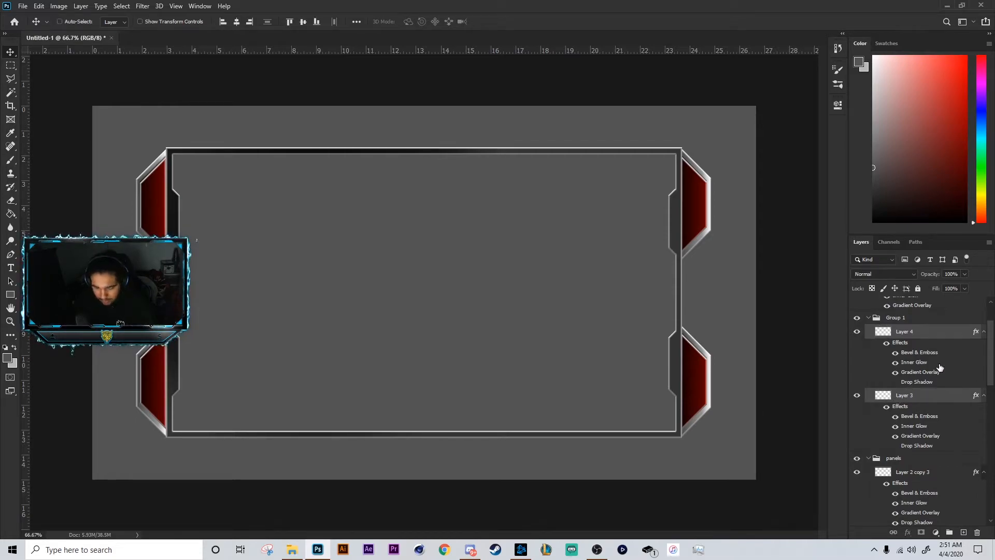
pyautogui.hotkey('ctrl', 'j')
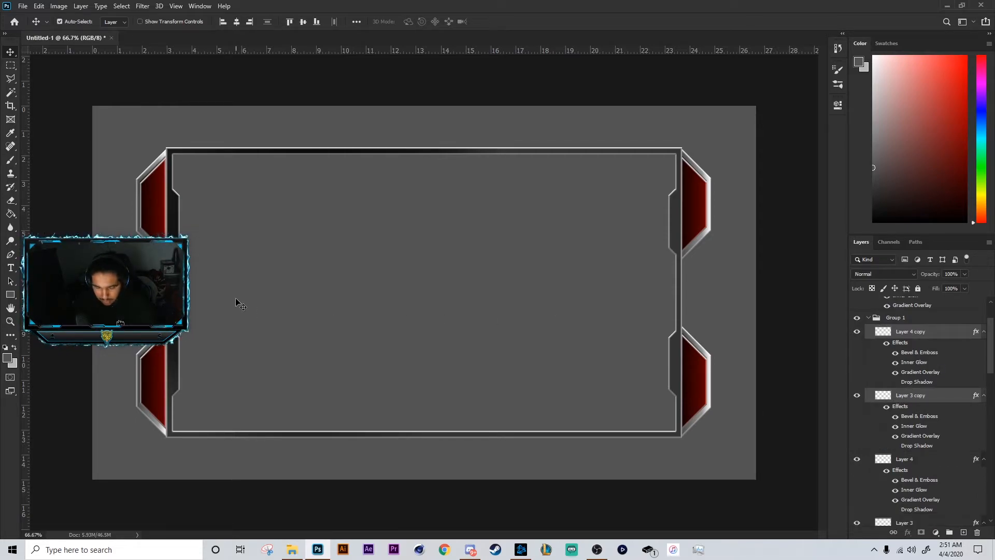
# Flip the copied accents horizontally and move them about 19.8 in straight across to the frame's opposite inner edge.
pyautogui.hotkey('ctrl', 't')
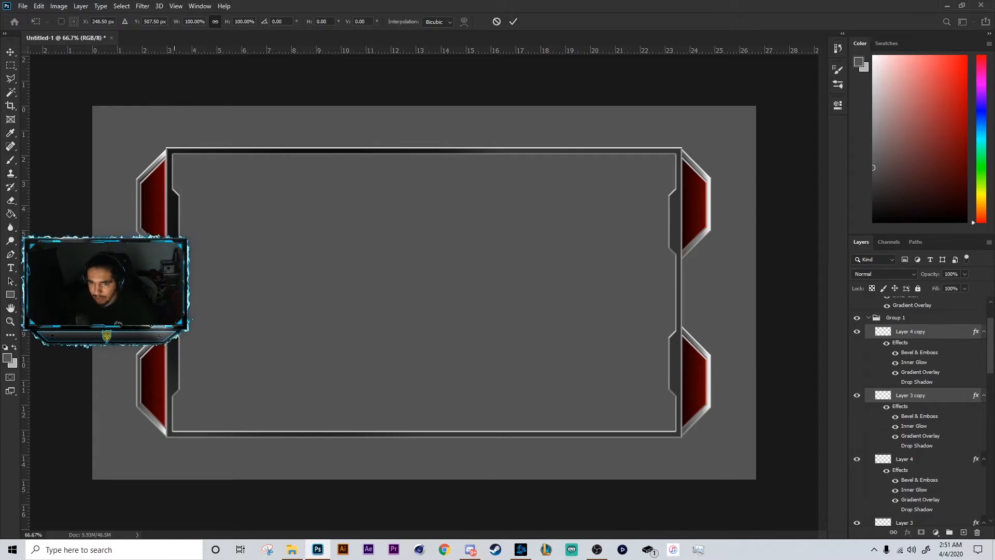
pyautogui.rightClick(177, 299)
pyautogui.click(218, 473)
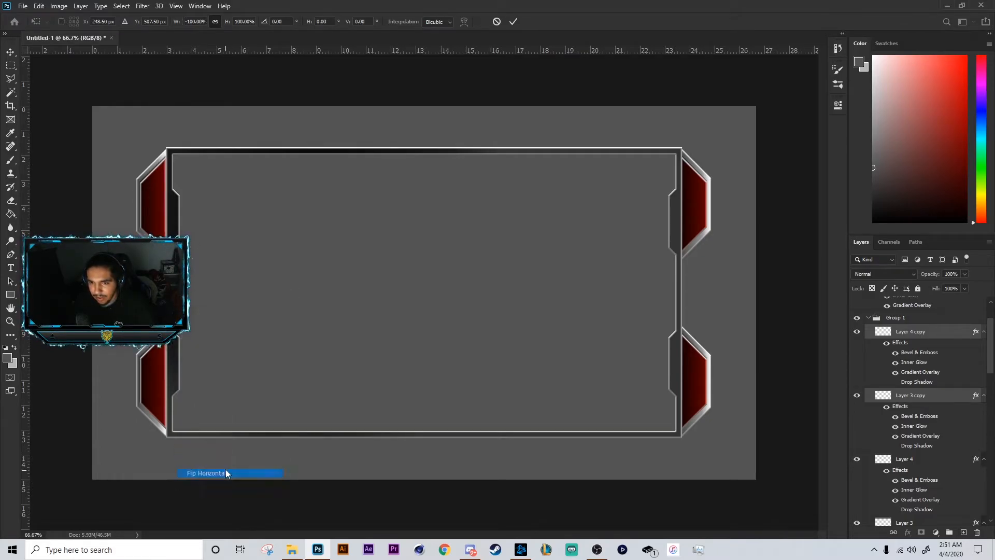
pyautogui.moveTo(242, 293); pyautogui.dragTo(673, 289)
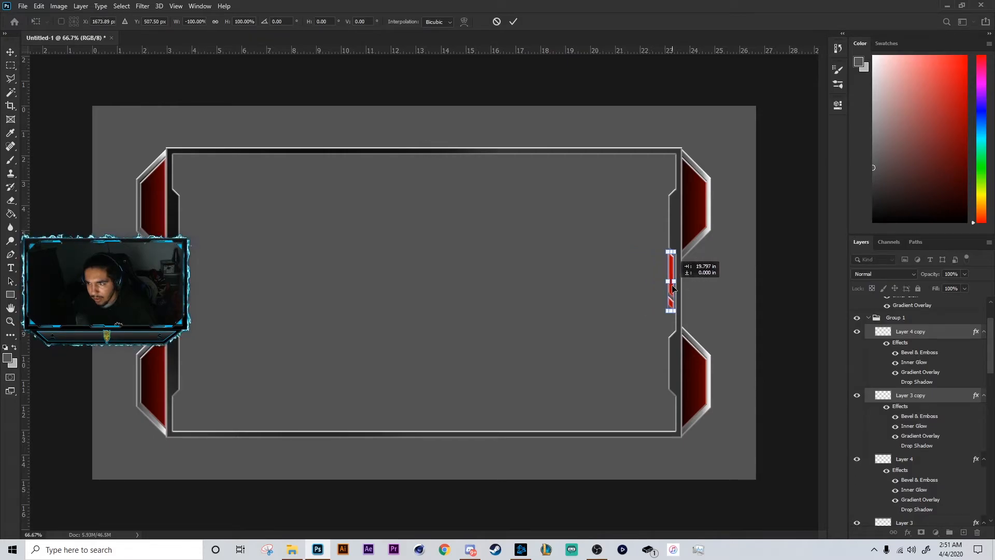
pyautogui.press('Return')
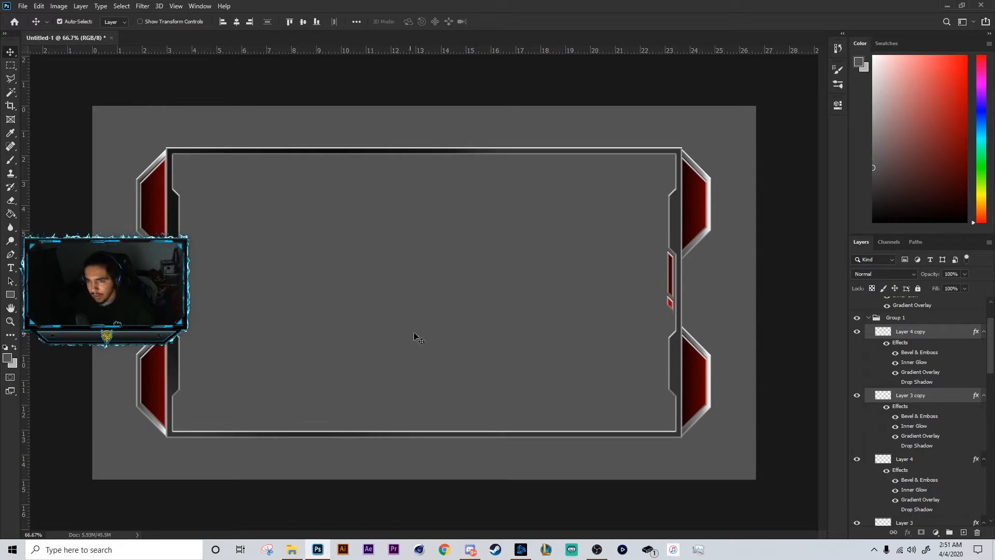
# Save the document on the computer as Tut in the Projects folder.
pyautogui.hotkey('ctrl', 's')
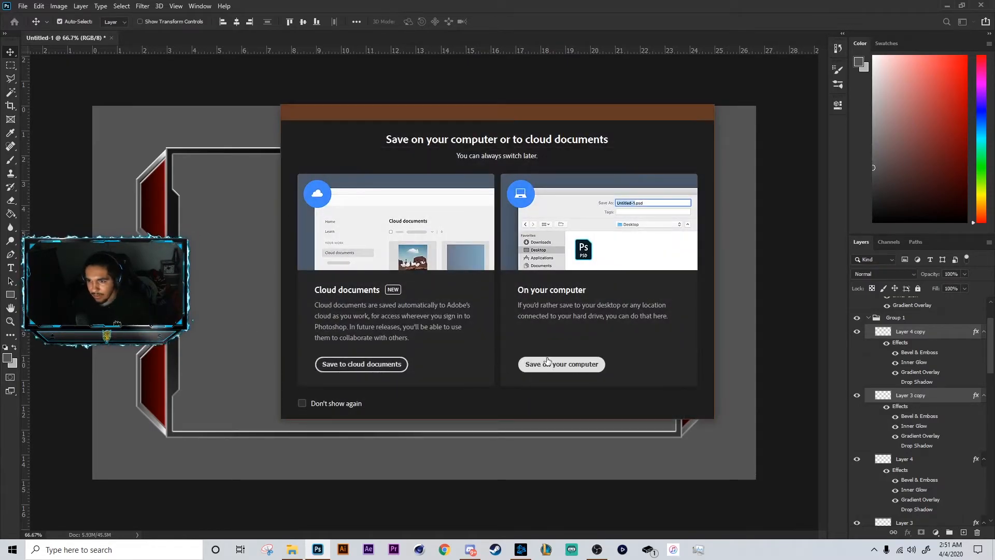
pyautogui.click(562, 366)
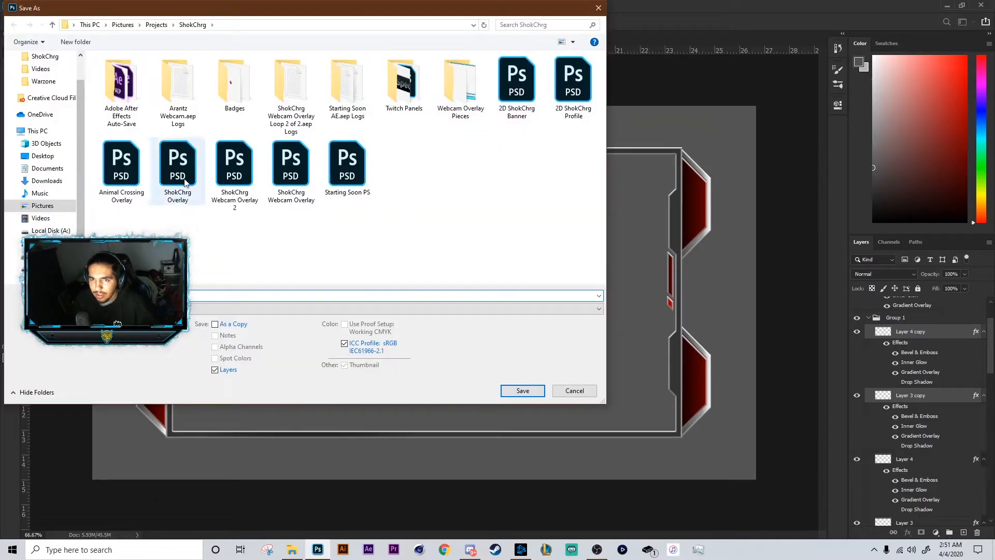
pyautogui.click(156, 24)
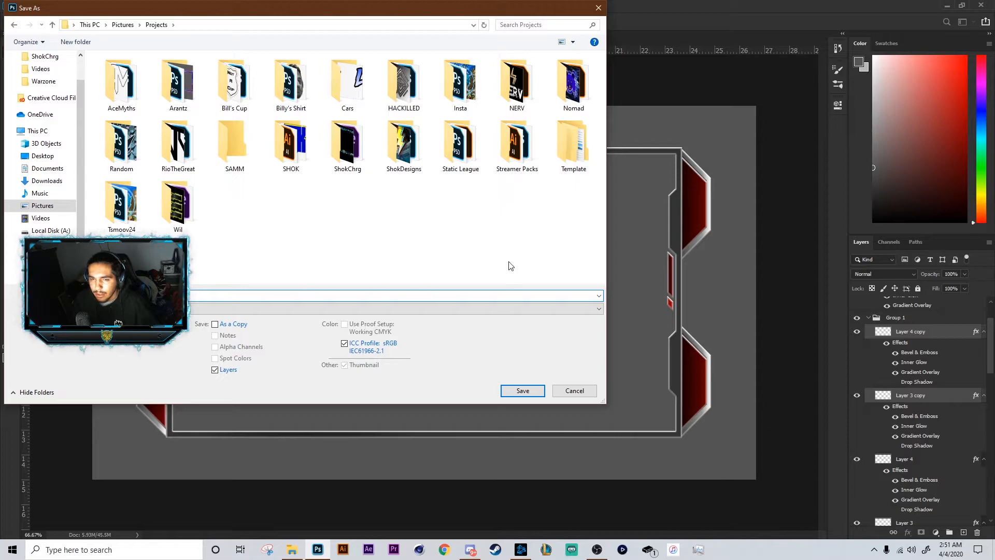
pyautogui.write('T')
pyautogui.press('Return')
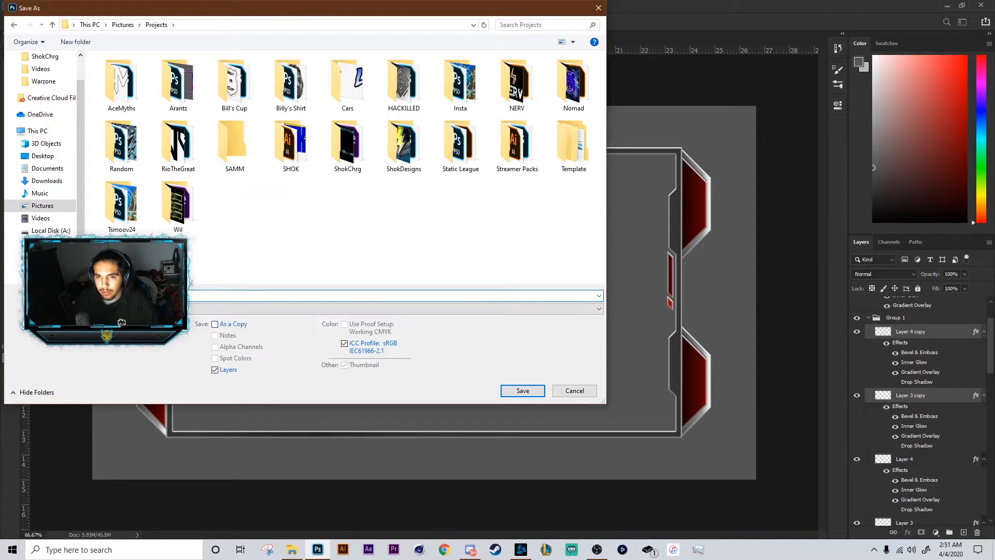
pyautogui.press('Return')
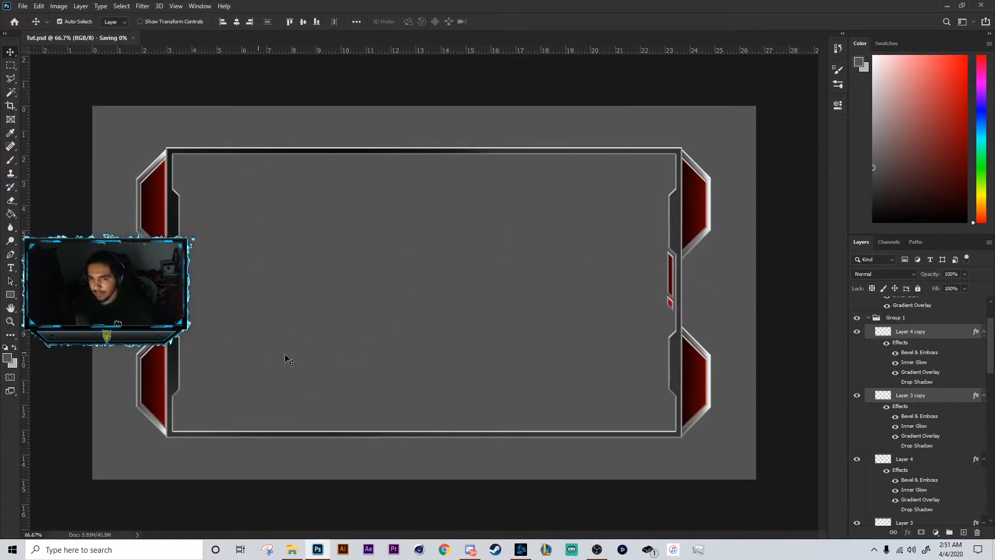
pyautogui.scroll(-5, 862, 444)
pyautogui.scroll(-4, 871, 513)
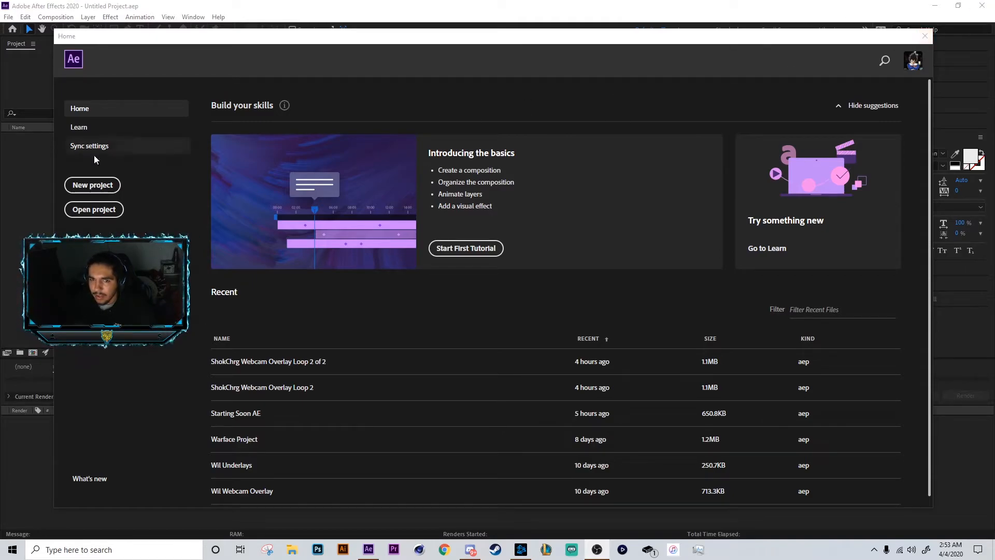
# Switch to After Effects, import Tut.psd as a composition that retains layer sizes, and open the Tut composition.
pyautogui.click(924, 36)
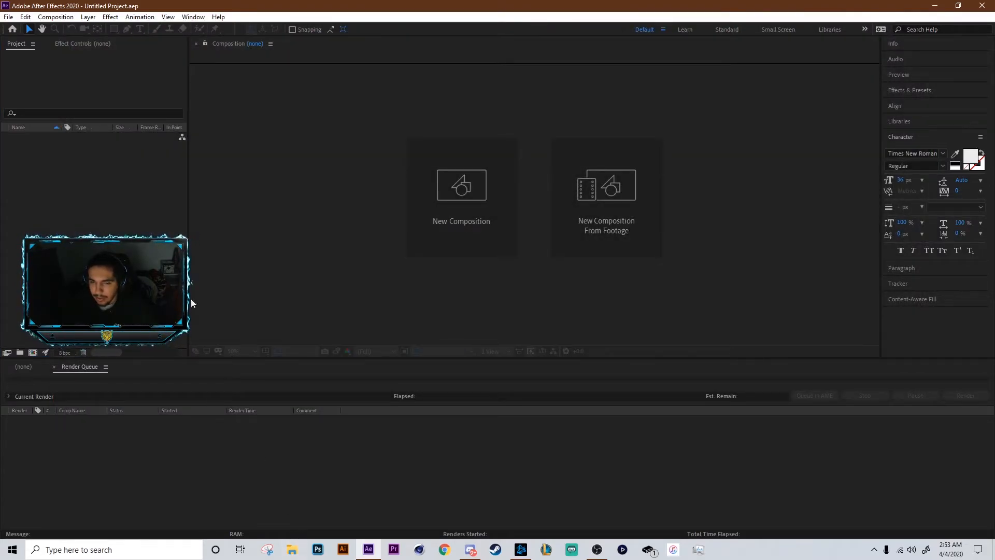
pyautogui.rightClick(147, 249)
pyautogui.click(292, 549)
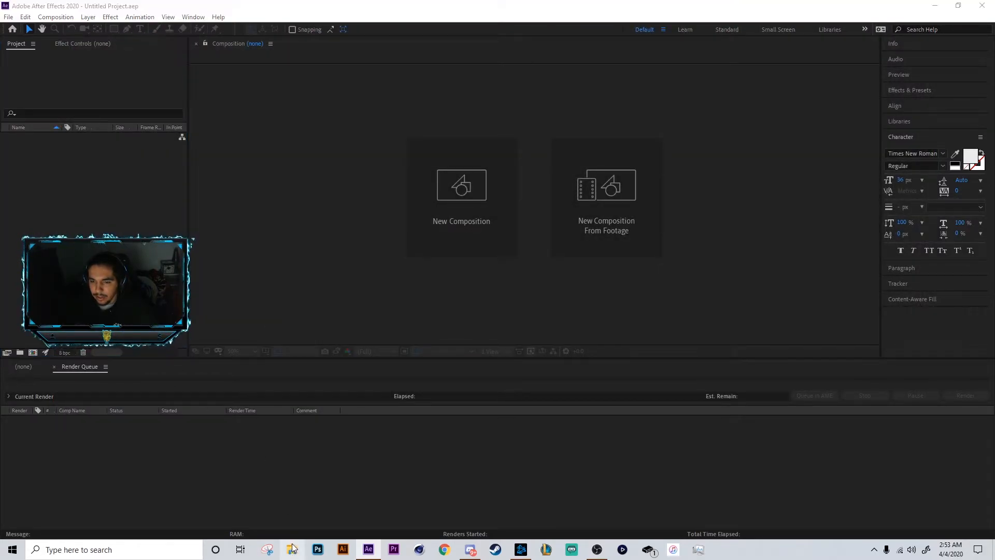
pyautogui.click(454, 335)
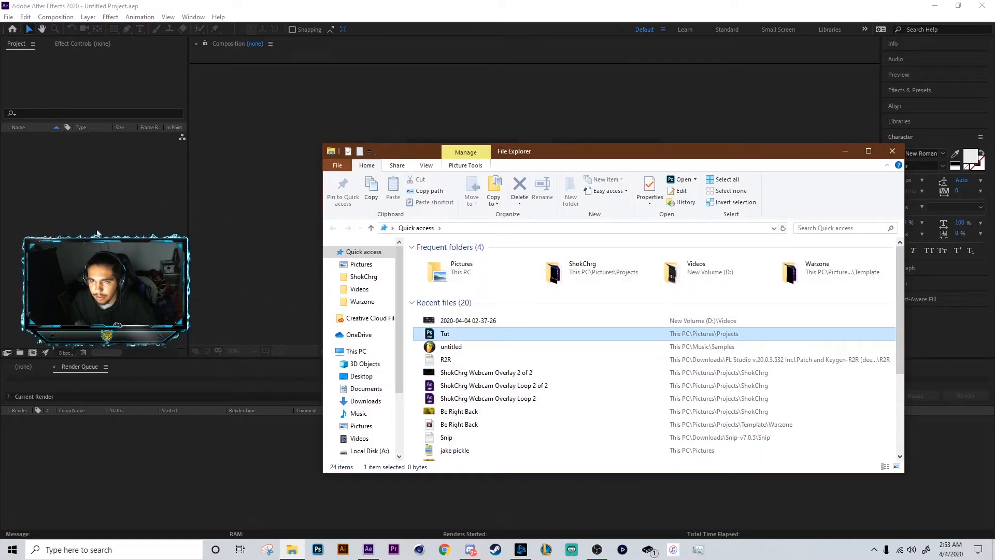
pyautogui.click(893, 151)
pyautogui.click(502, 237)
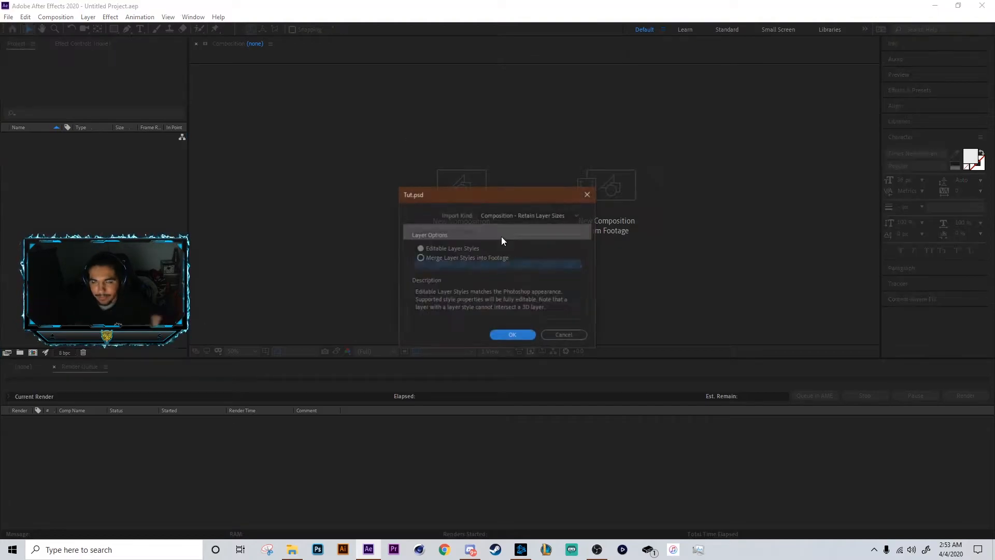
pyautogui.click(532, 223)
pyautogui.click(525, 249)
pyautogui.click(491, 333)
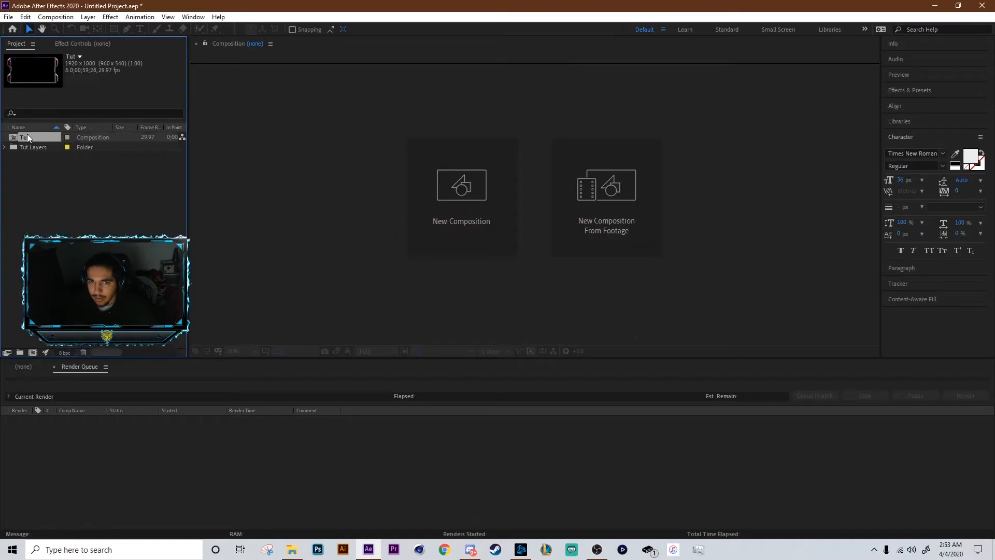
pyautogui.doubleClick(27, 135)
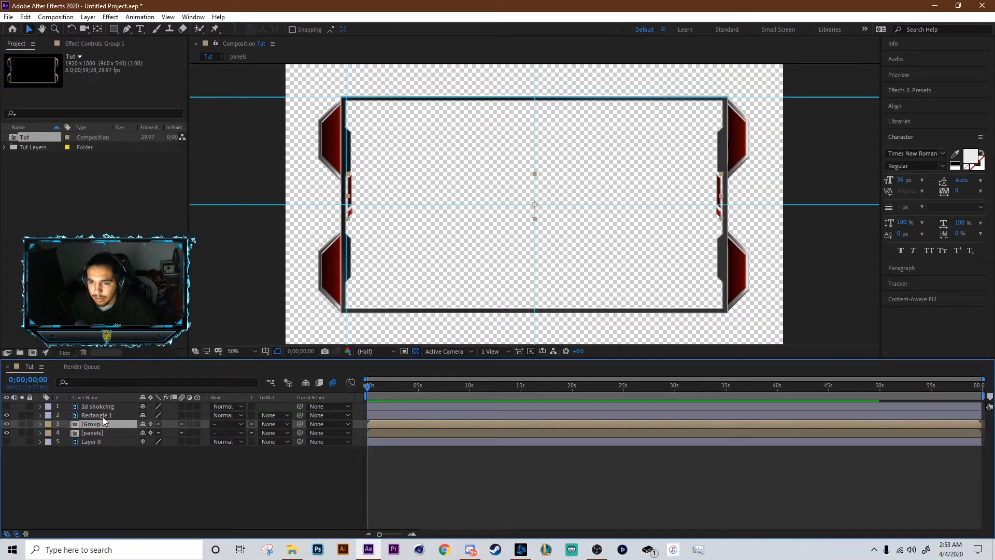
# Show the 2d shokchrg layer to preview the leopard logo in the composition, and hide it again.
pyautogui.click(6, 407)
pyautogui.click(525, 309)
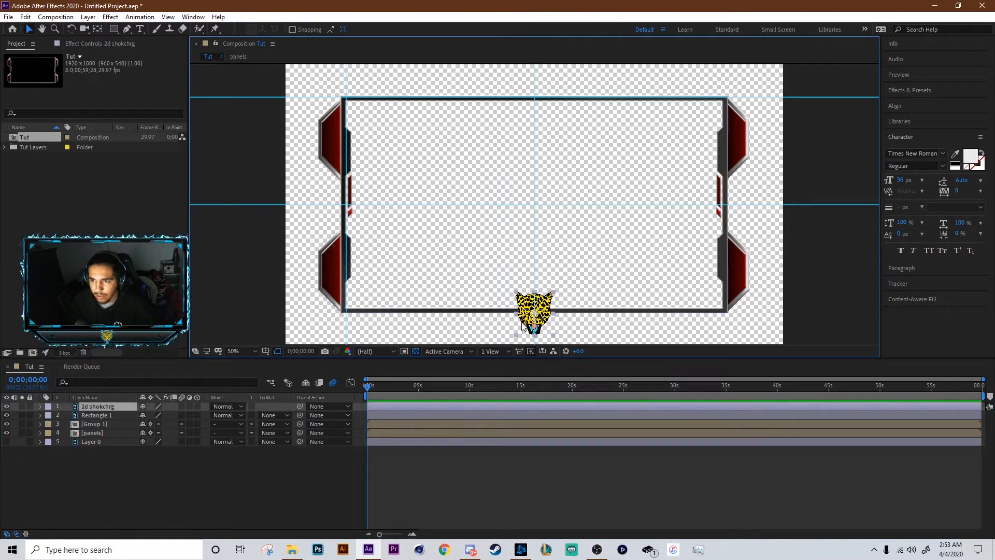
pyautogui.click(6, 407)
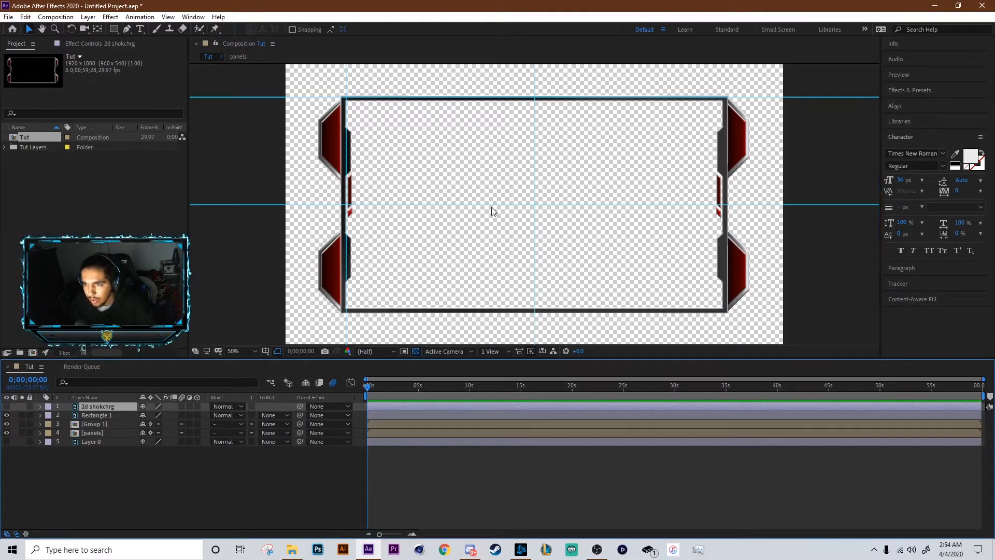
pyautogui.click(281, 96)
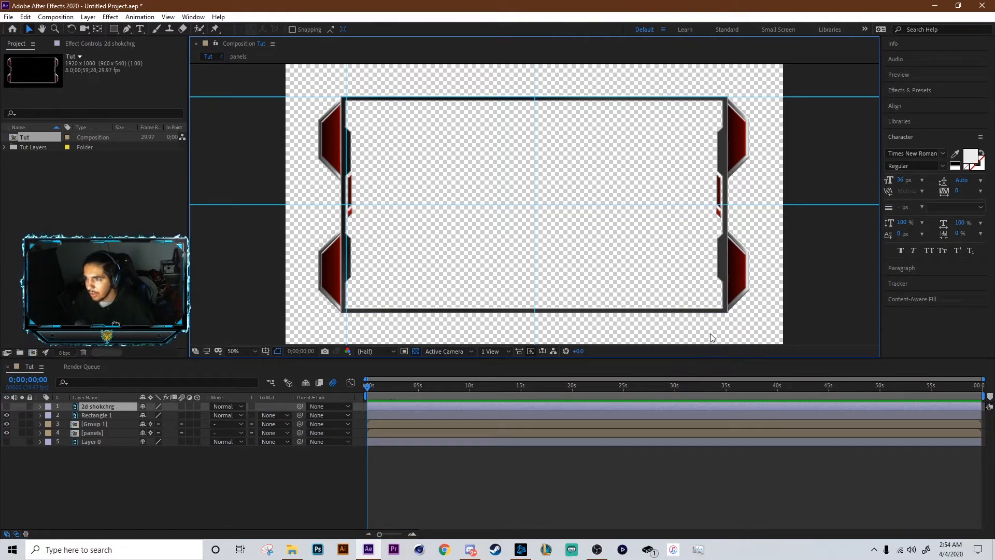
# Locate the Saber effect among the Video Copilot effects and turn off the composition's transparency grid.
pyautogui.click(933, 120)
pyautogui.click(926, 92)
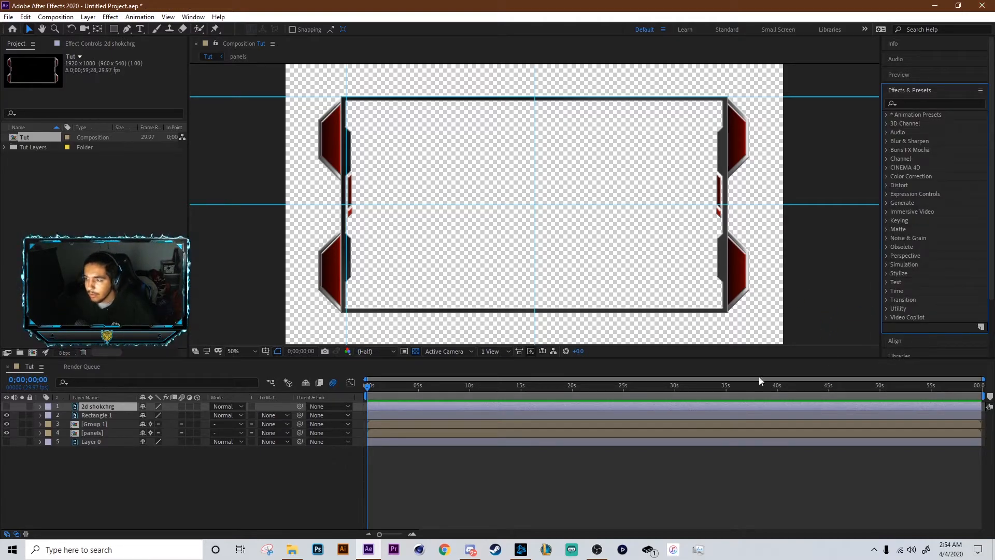
pyautogui.scroll(-2, 955, 294)
pyautogui.click(885, 248)
pyautogui.click(917, 257)
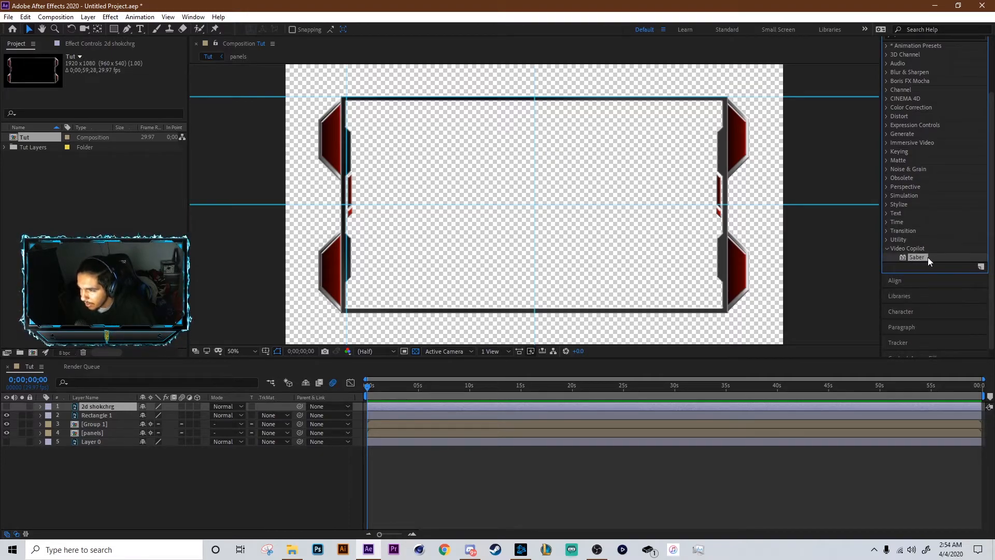
pyautogui.click(137, 455)
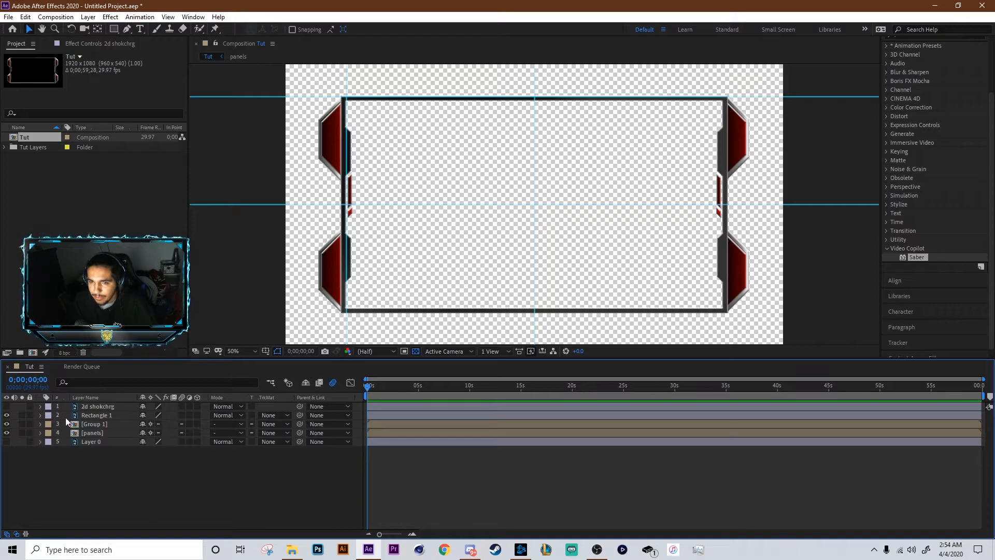
pyautogui.click(416, 351)
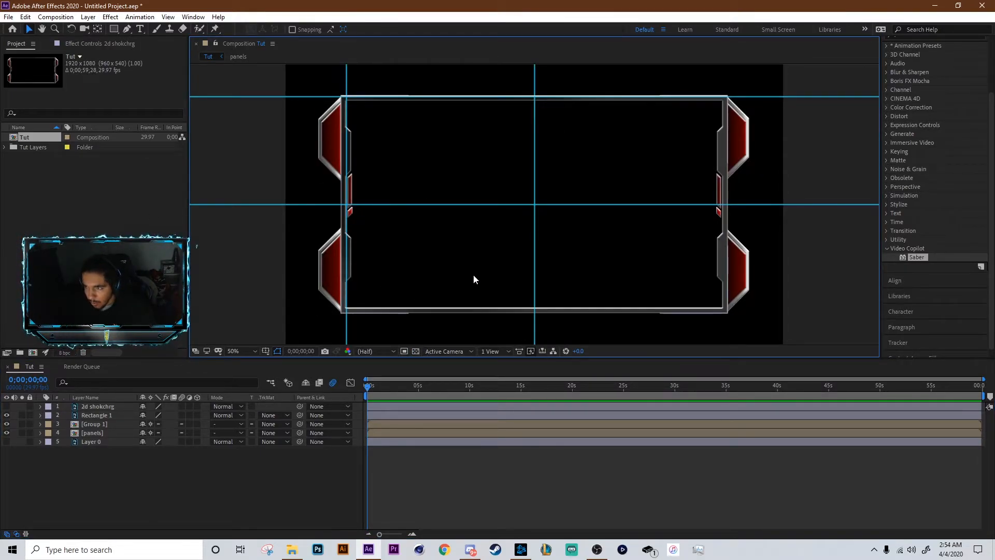
# Add a 1920 x 1080 px black solid as the topmost layer and apply the Saber effect to it.
pyautogui.rightClick(150, 468)
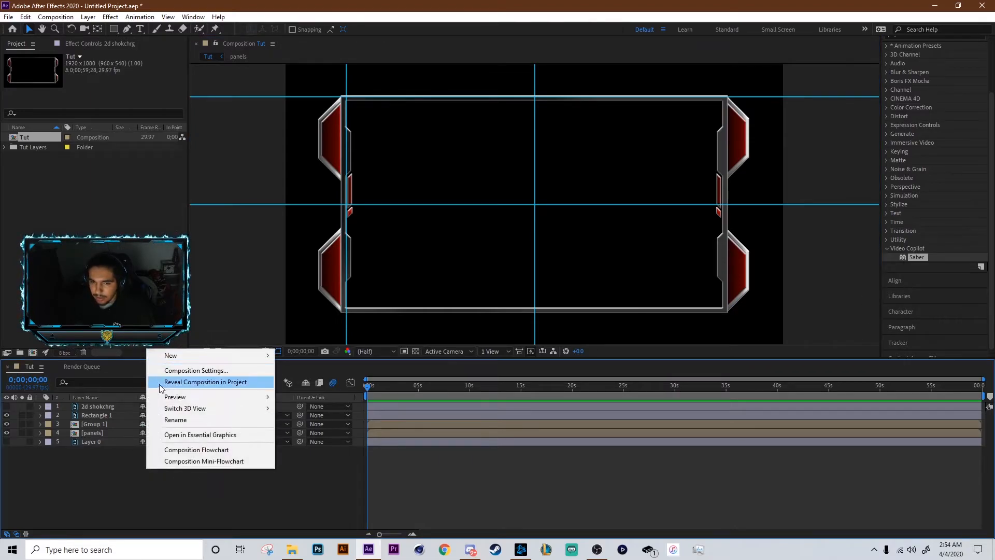
pyautogui.moveTo(221, 356)
pyautogui.click(312, 382)
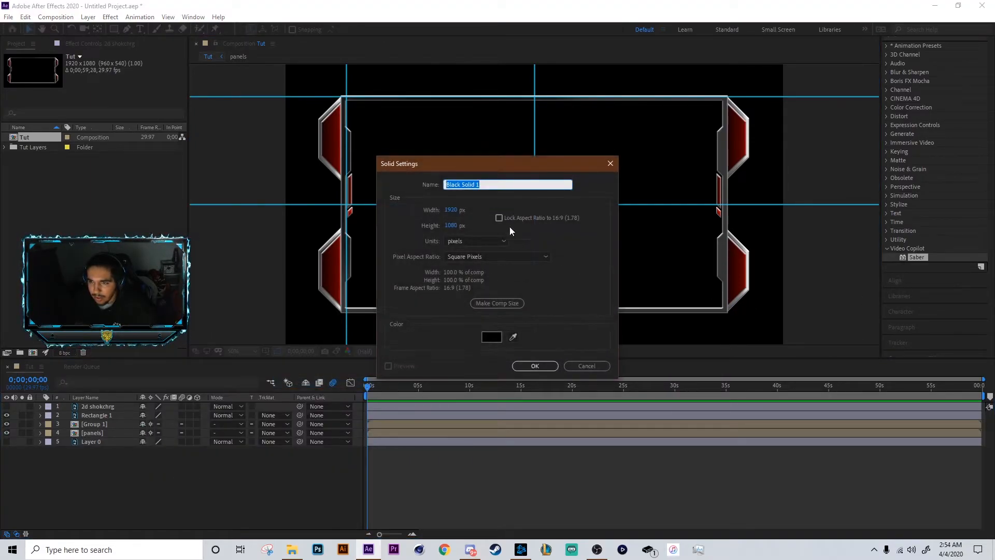
pyautogui.click(535, 366)
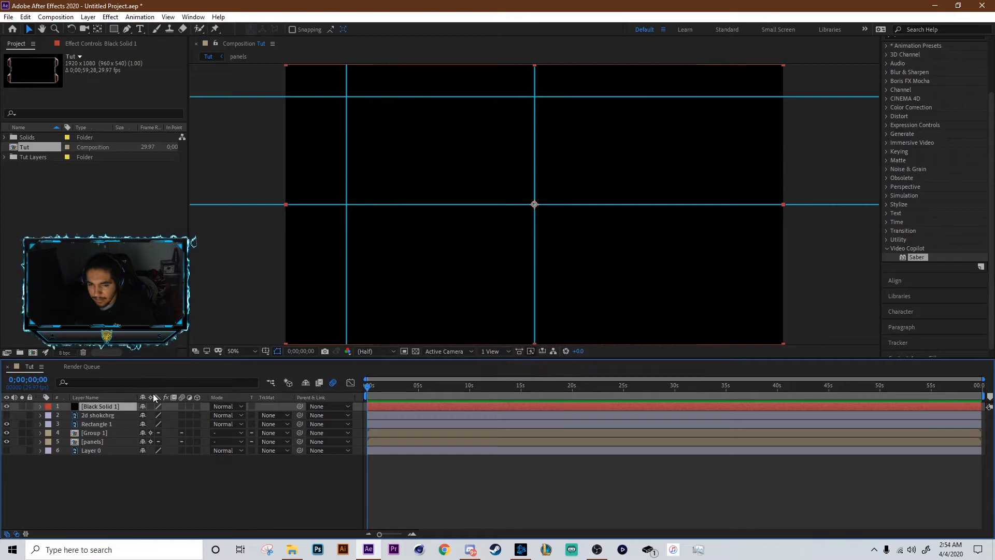
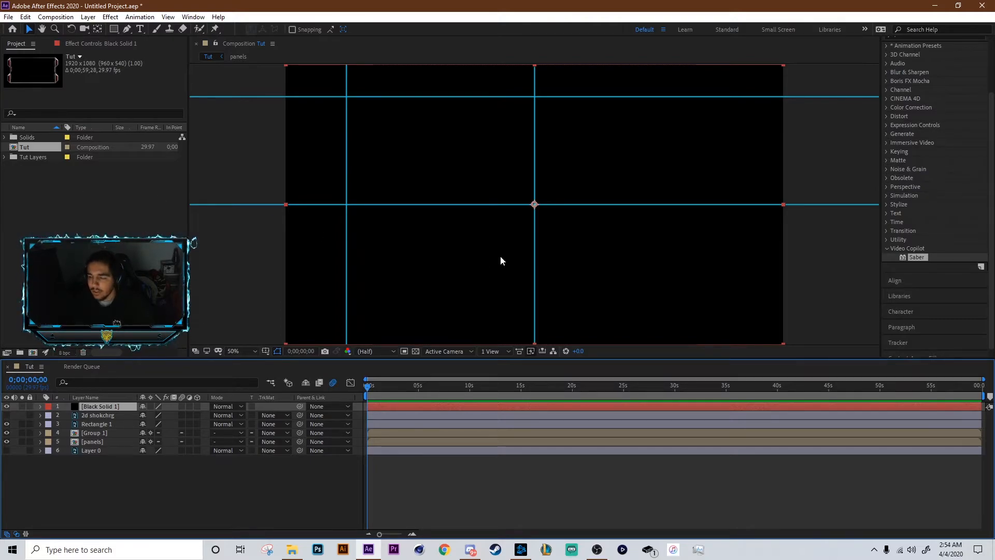
pyautogui.moveTo(916, 257); pyautogui.dragTo(102, 408)
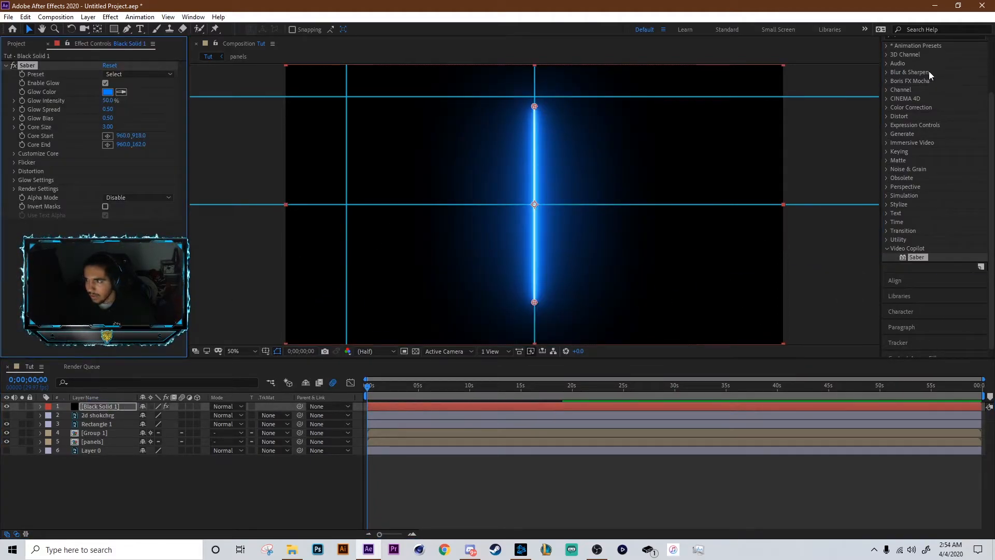
# Apply the Energize preset to the Saber effect and make its black background see-through in the render settings.
pyautogui.scroll(3, 928, 74)
pyautogui.scroll(-3, 906, 323)
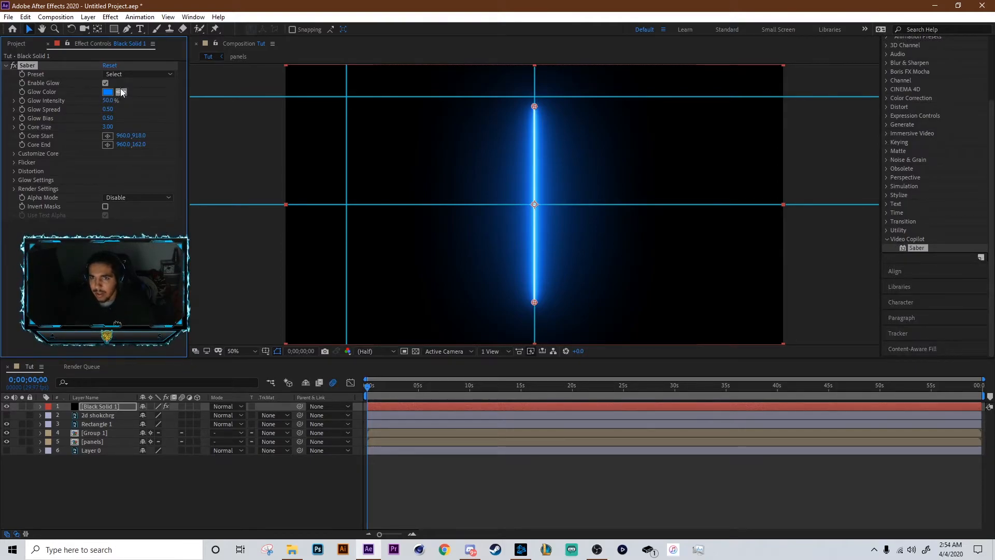
pyautogui.click(136, 74)
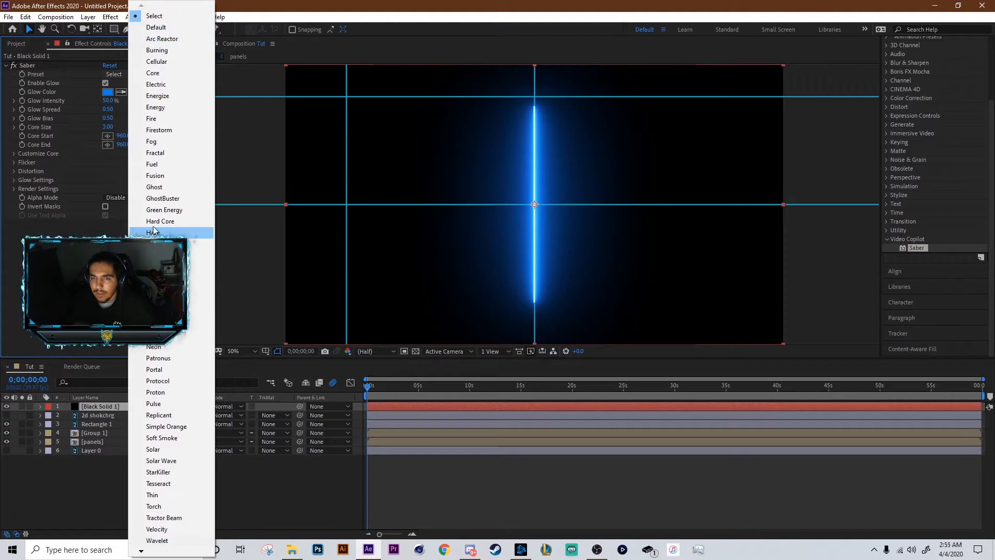
pyautogui.click(157, 95)
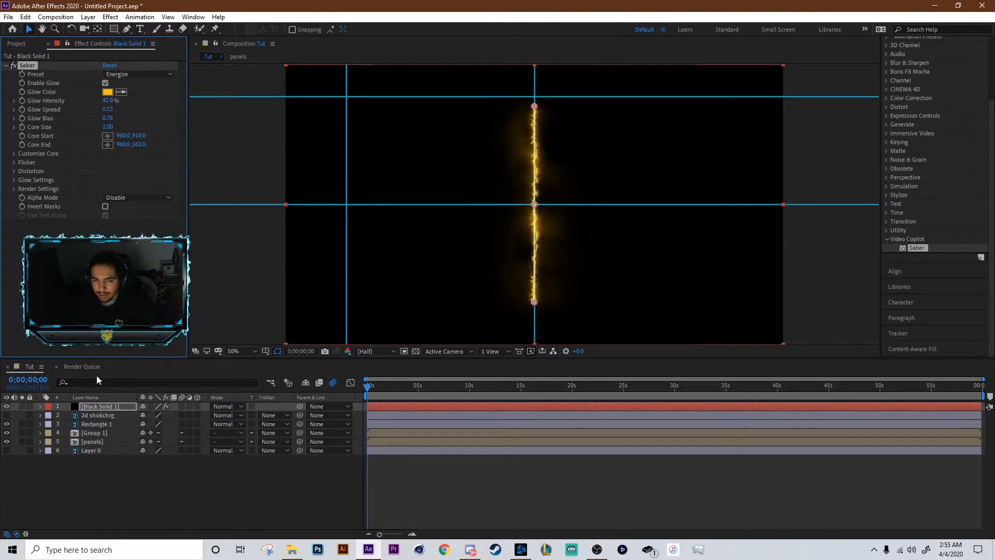
pyautogui.click(14, 188)
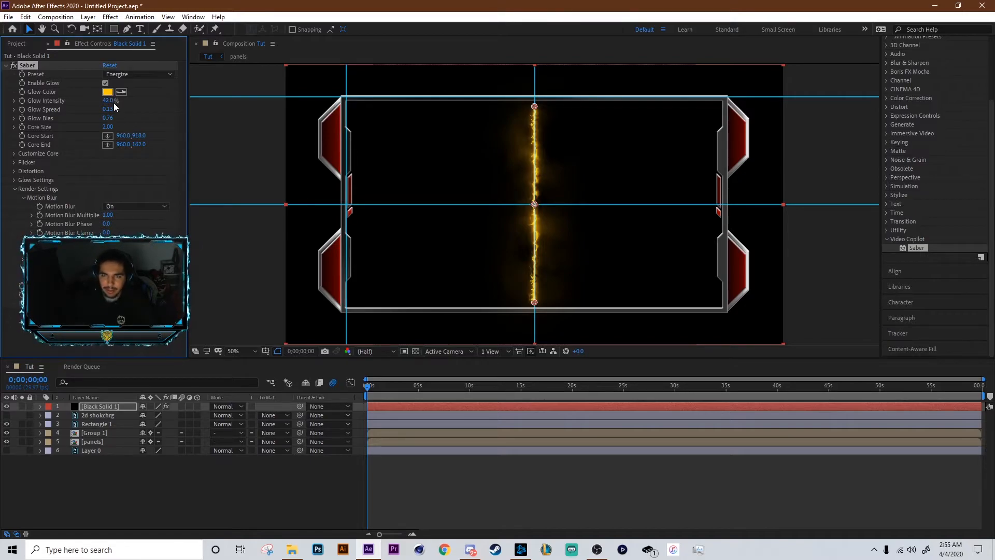
# Reduce the Saber glow intensity to 24% and the glow spread to 0.02.
pyautogui.moveTo(107, 101)
pyautogui.mouseDown()
pyautogui.moveTo(91, 112)
pyautogui.moveTo(119, 109)
pyautogui.mouseUp()
pyautogui.click(152, 138)
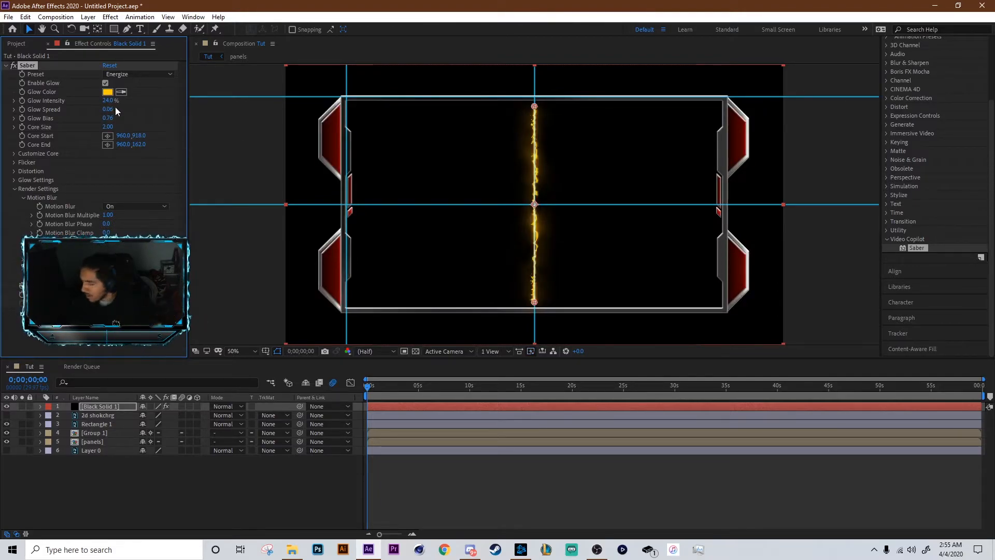
pyautogui.moveTo(108, 110); pyautogui.dragTo(100, 110)
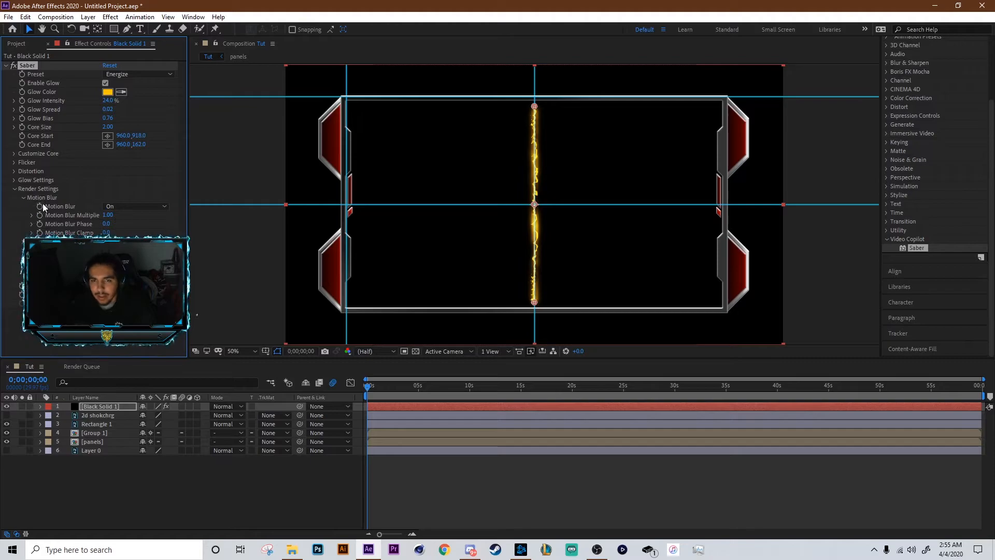
# Set the Saber core type to Layer Masks in the core customization.
pyautogui.click(13, 154)
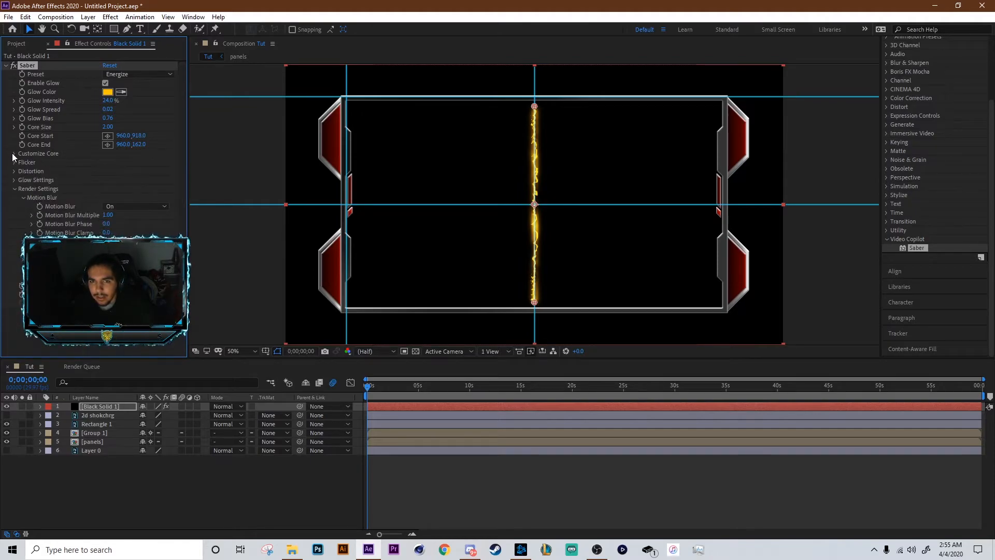
pyautogui.click(138, 163)
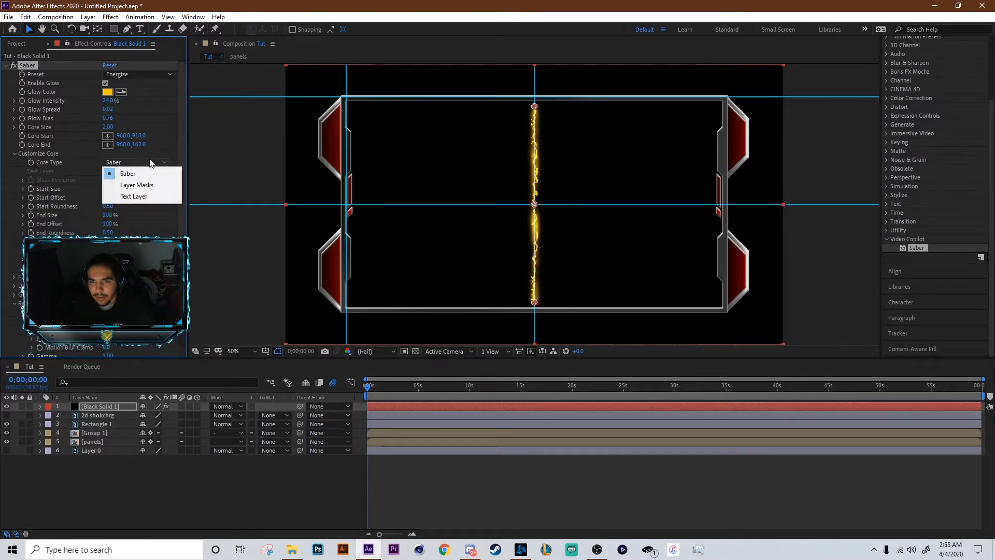
pyautogui.click(137, 185)
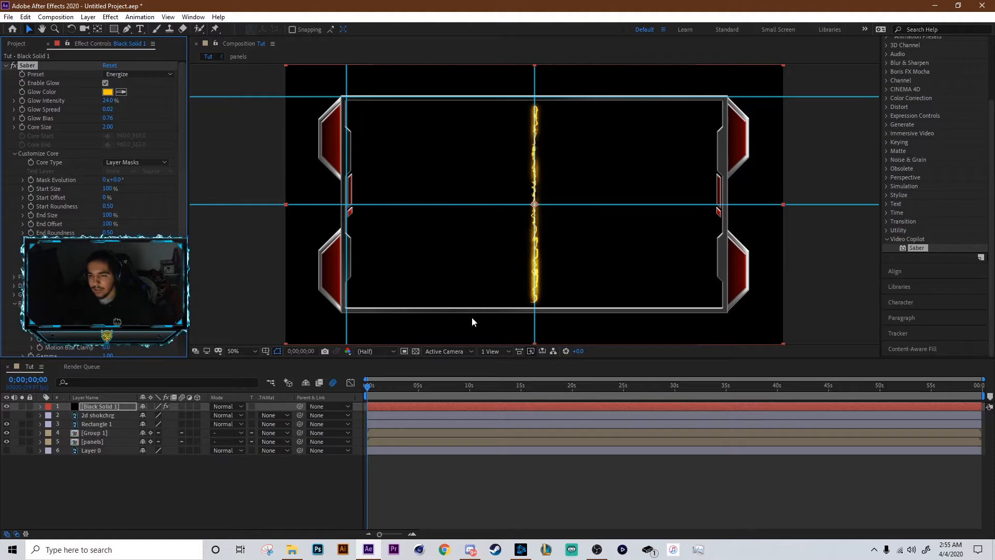
# Start a Pen mask on the black solid at the frame's top centre and extend it to the upper-left corner.
pyautogui.click(99, 407)
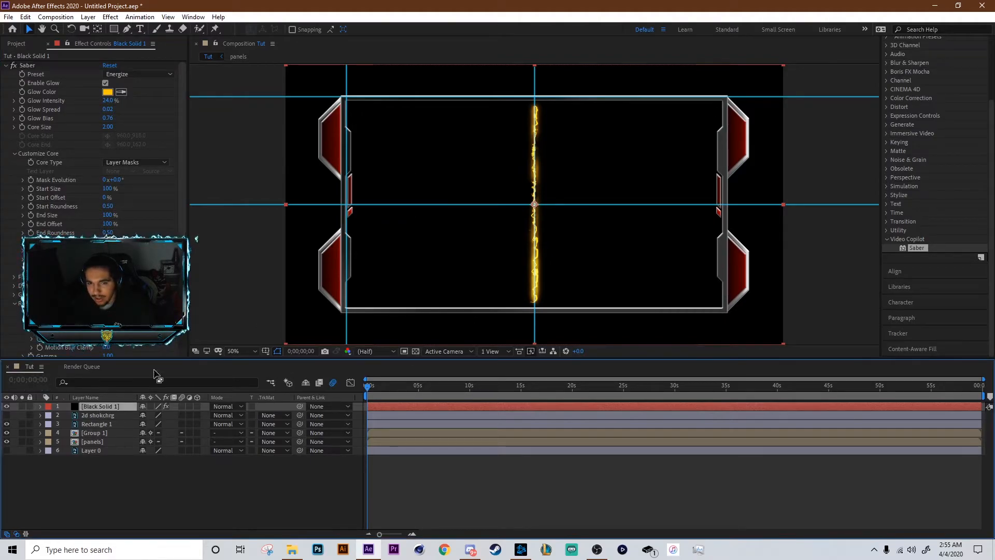
pyautogui.click(129, 31)
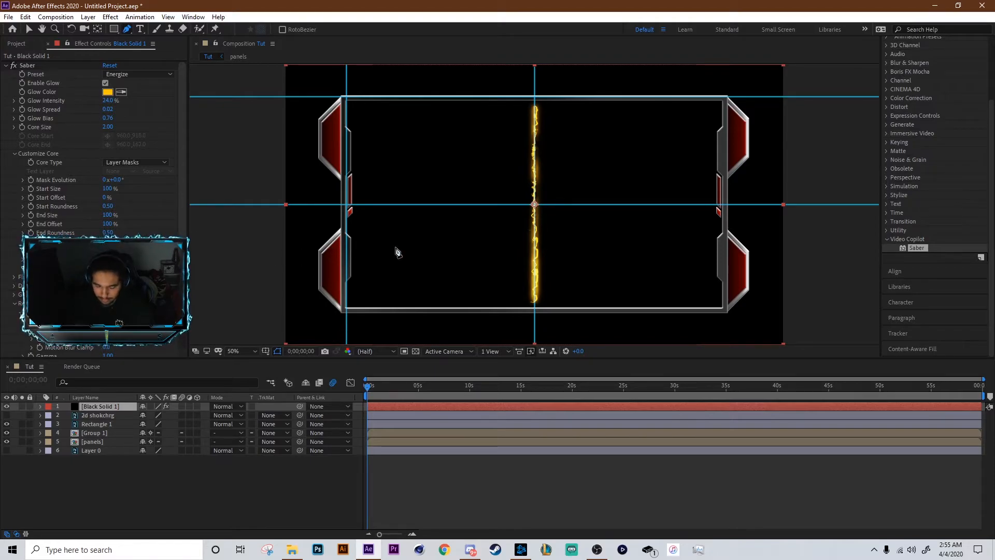
pyautogui.press('h')
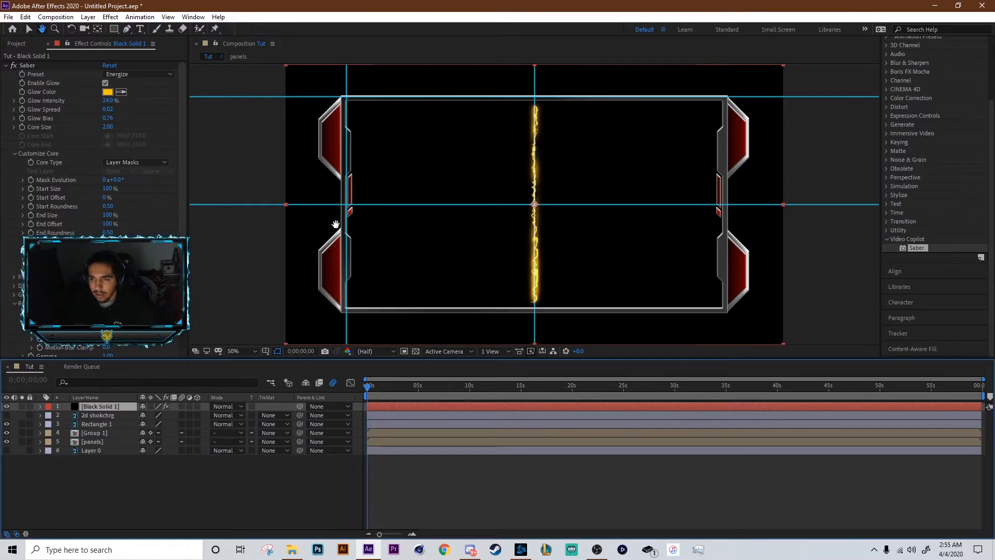
pyautogui.moveTo(336, 225); pyautogui.dragTo(318, 269)
pyautogui.press('space')
pyautogui.scroll(6, 364, 240)
pyautogui.moveTo(431, 191); pyautogui.dragTo(442, 271)
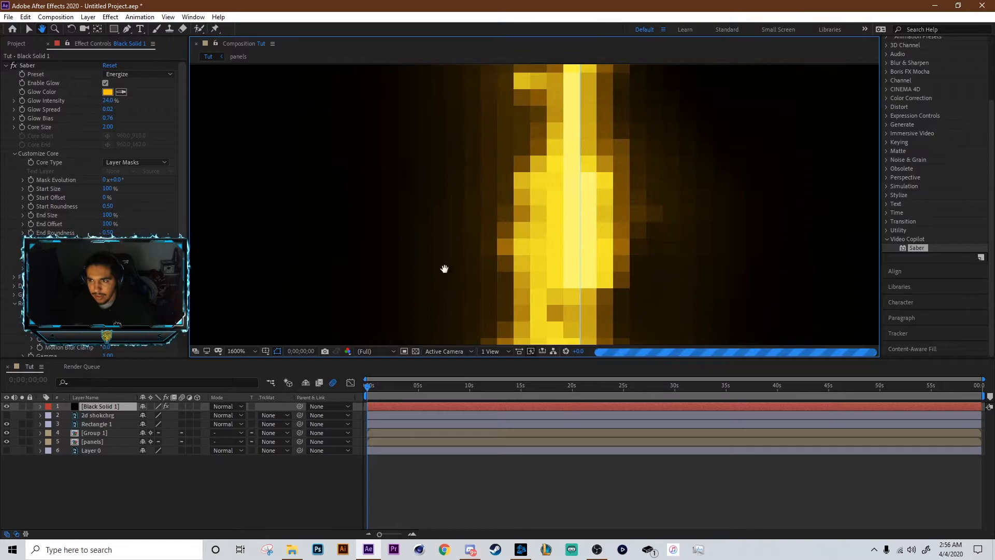
pyautogui.scroll(-5, 460, 263)
pyautogui.moveTo(486, 223); pyautogui.dragTo(504, 292)
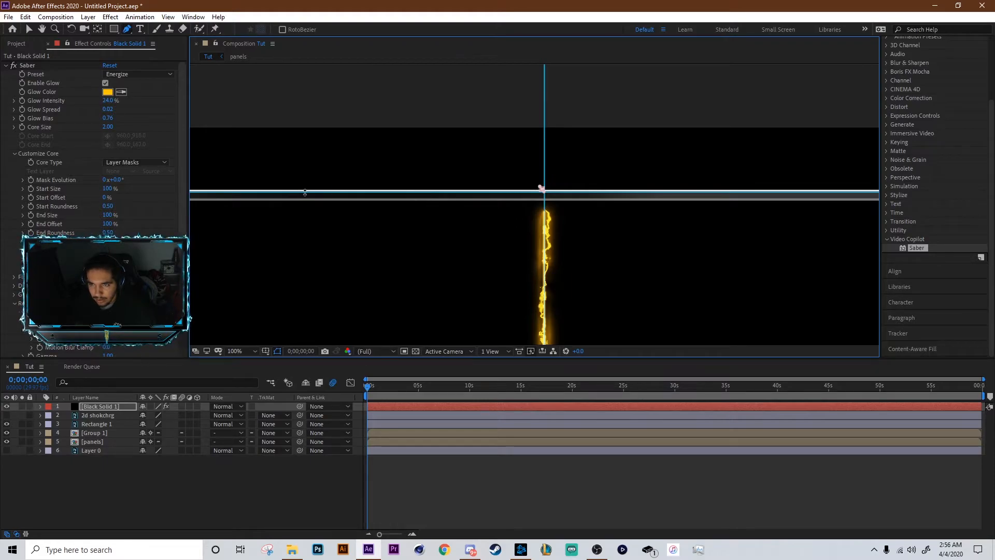
pyautogui.moveTo(349, 192); pyautogui.dragTo(591, 202)
pyautogui.moveTo(413, 204); pyautogui.dragTo(386, 201)
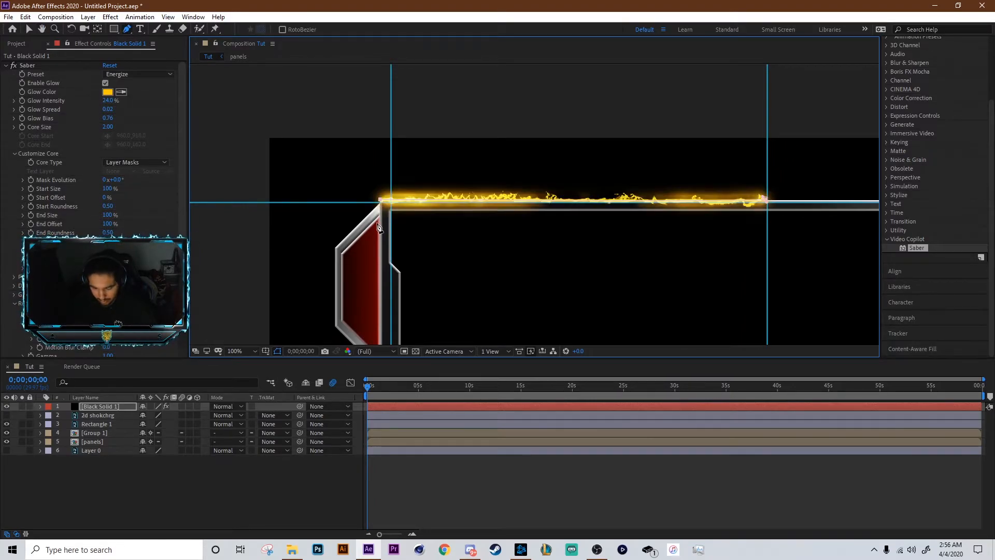
# Continue the mask around the outer edge of the upper-left red panel, placing a point at each corner.
pyautogui.scroll(3, 383, 224)
pyautogui.scroll(-2, 391, 231)
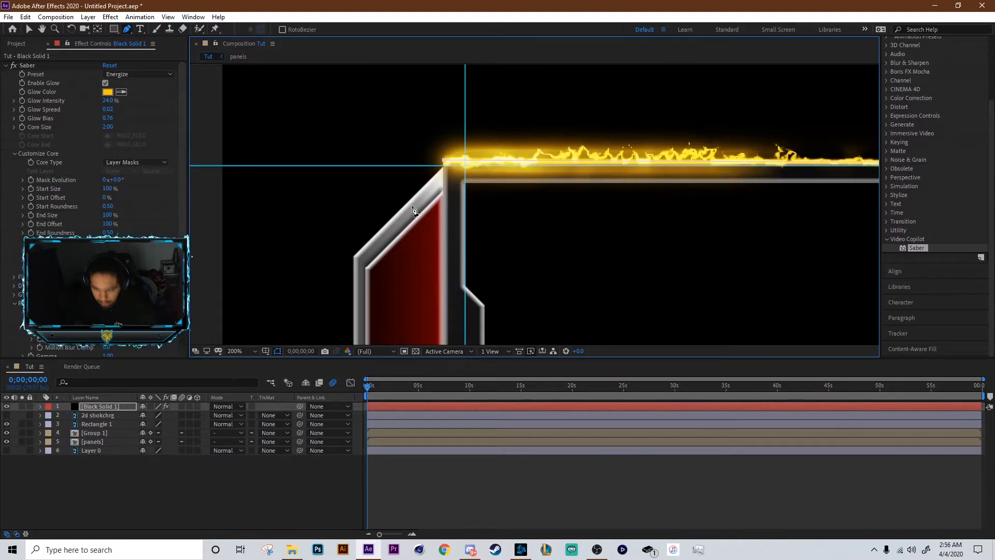
pyautogui.moveTo(393, 244); pyautogui.dragTo(520, 223)
pyautogui.scroll(2, 510, 221)
pyautogui.scroll(-2, 490, 236)
pyautogui.moveTo(470, 265); pyautogui.dragTo(478, 199)
pyautogui.click(489, 170)
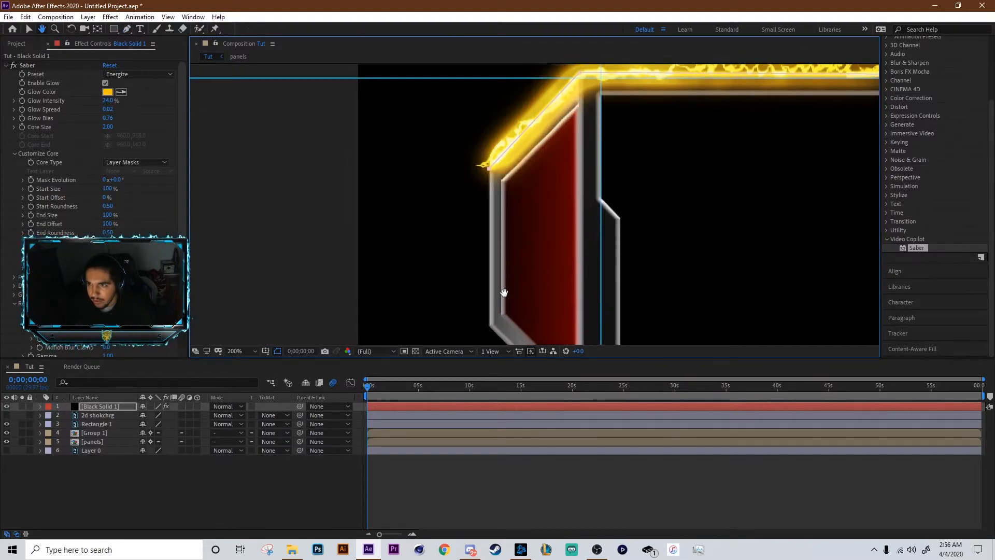
pyautogui.moveTo(508, 292); pyautogui.dragTo(497, 190)
pyautogui.click(478, 226)
# Carry the mask down the frame and around the lower-left red panel to the frame's bottom-left corner.
pyautogui.moveTo(569, 98); pyautogui.dragTo(531, 339)
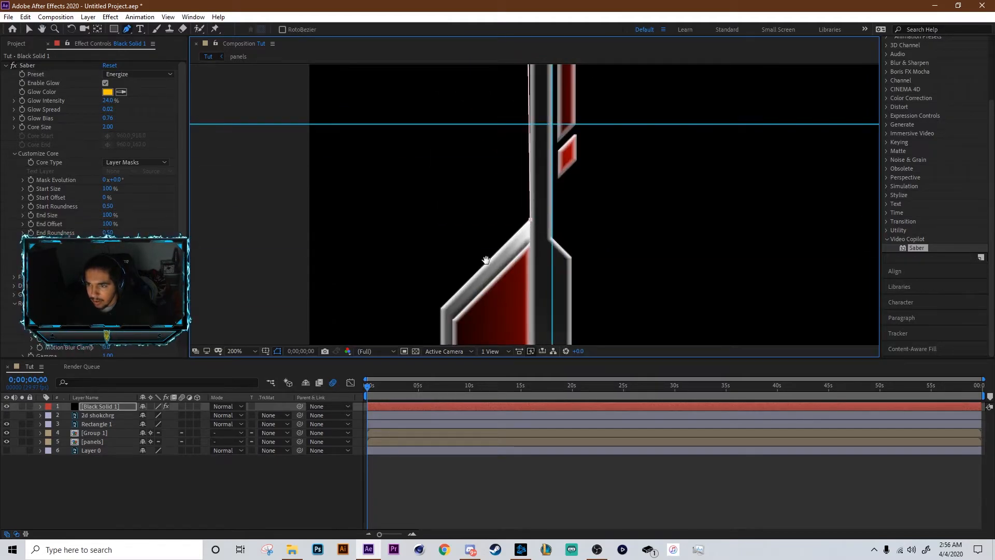
pyautogui.moveTo(490, 258); pyautogui.dragTo(558, 168)
pyautogui.click(509, 219)
pyautogui.moveTo(524, 282); pyautogui.dragTo(530, 142)
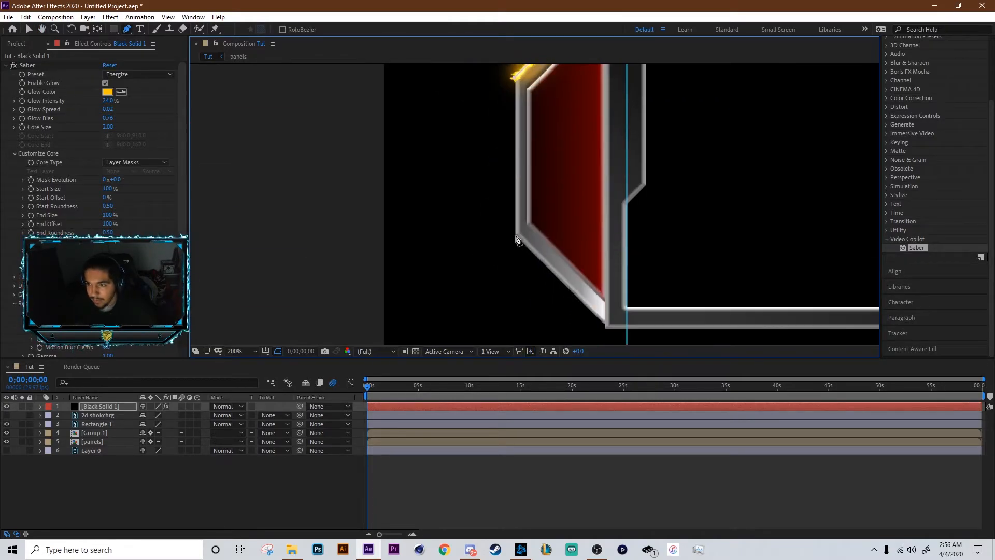
pyautogui.click(515, 234)
pyautogui.click(605, 326)
# Trace the mask along the frame's bottom edge and up around the outer corners of both right-hand red panels.
pyautogui.moveTo(611, 291); pyautogui.dragTo(552, 285)
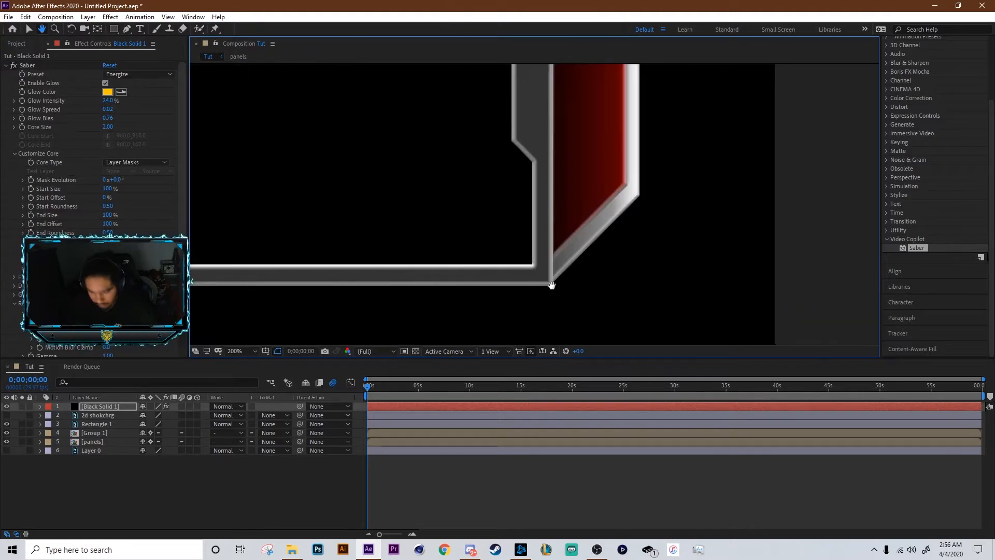
pyautogui.moveTo(666, 164); pyautogui.dragTo(590, 263)
pyautogui.click(502, 169)
pyautogui.moveTo(574, 123); pyautogui.dragTo(560, 390)
pyautogui.moveTo(596, 72); pyautogui.dragTo(548, 258)
pyautogui.click(527, 216)
pyautogui.click(440, 129)
pyautogui.moveTo(292, 107); pyautogui.dragTo(439, 248)
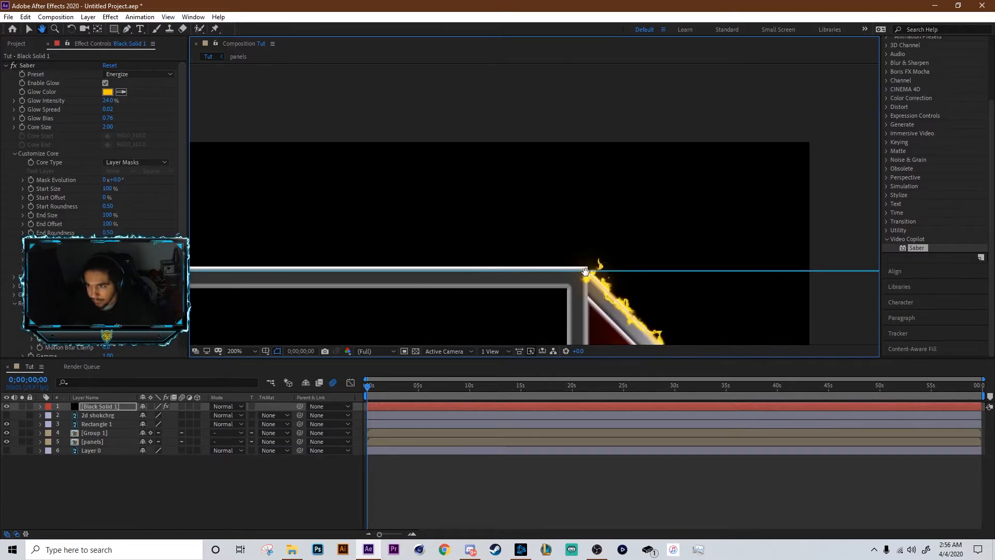
# Run the mask from the frame's upper-right corner along the top edge and close it at the top-centre starting point.
pyautogui.click(127, 30)
pyautogui.click(166, 29)
pyautogui.click(587, 264)
pyautogui.moveTo(377, 273); pyautogui.dragTo(471, 274)
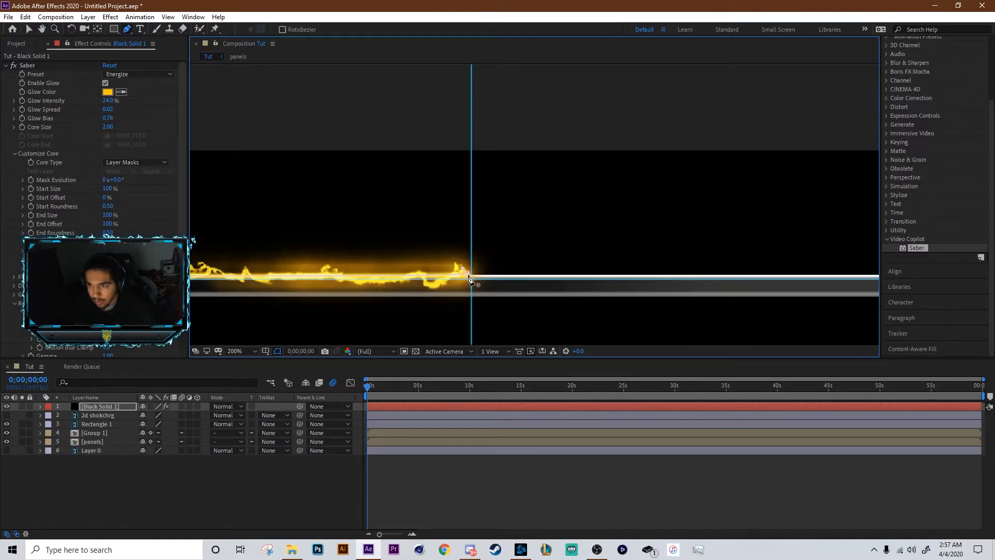
pyautogui.scroll(-6, 616, 272)
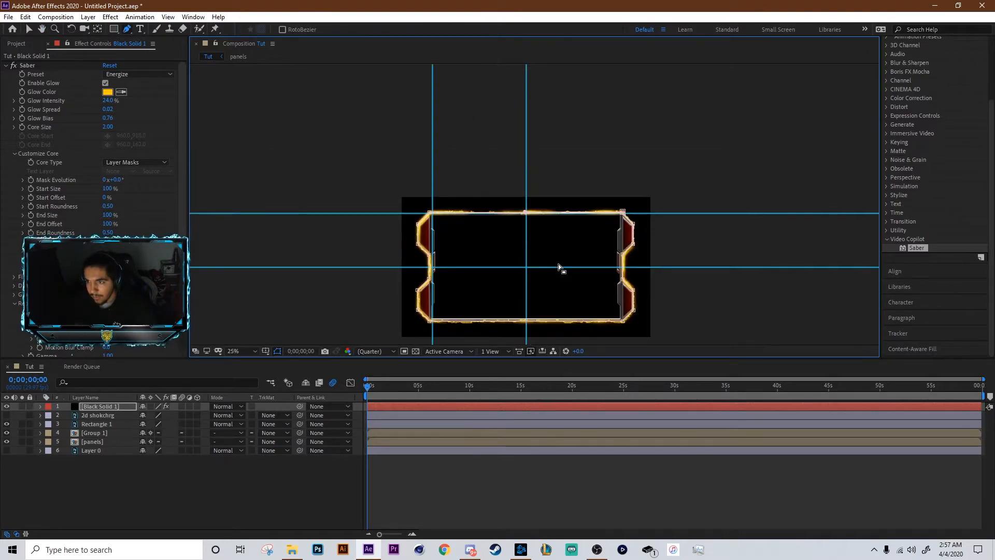
pyautogui.moveTo(564, 280); pyautogui.dragTo(549, 212)
pyautogui.scroll(2, 549, 223)
pyautogui.moveTo(535, 258); pyautogui.dragTo(587, 283)
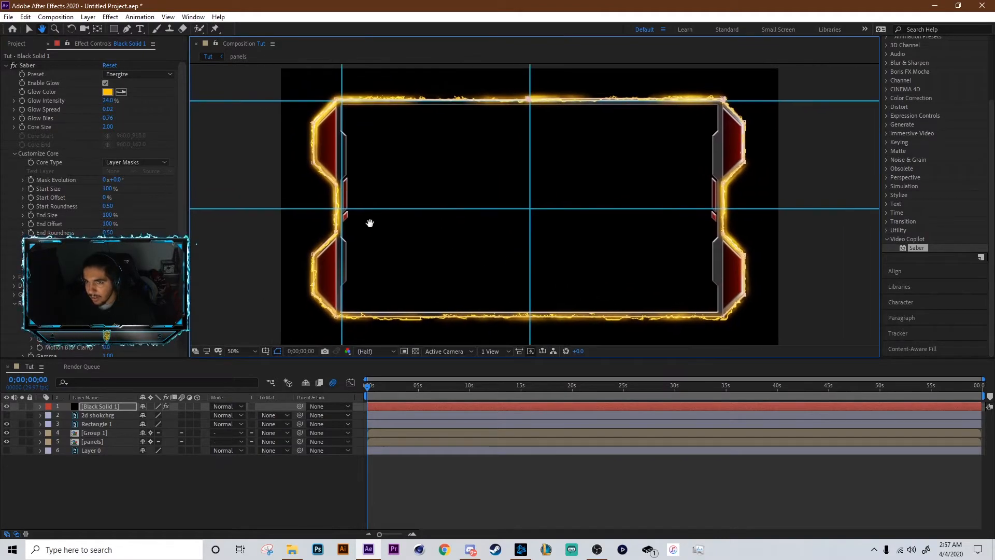
# Sample a dark red from the frame's upper-left panel as the Saber glow color.
pyautogui.click(109, 92)
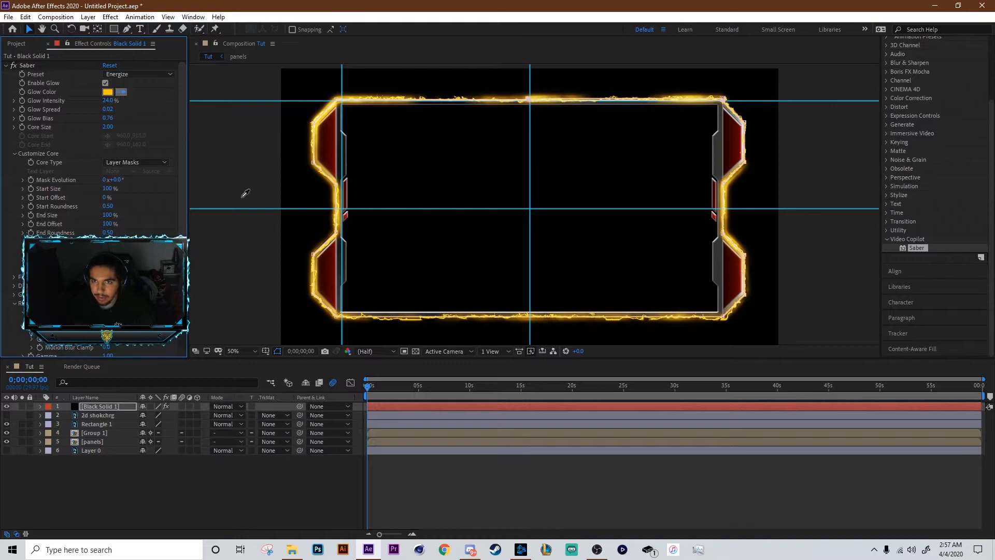
pyautogui.click(121, 92)
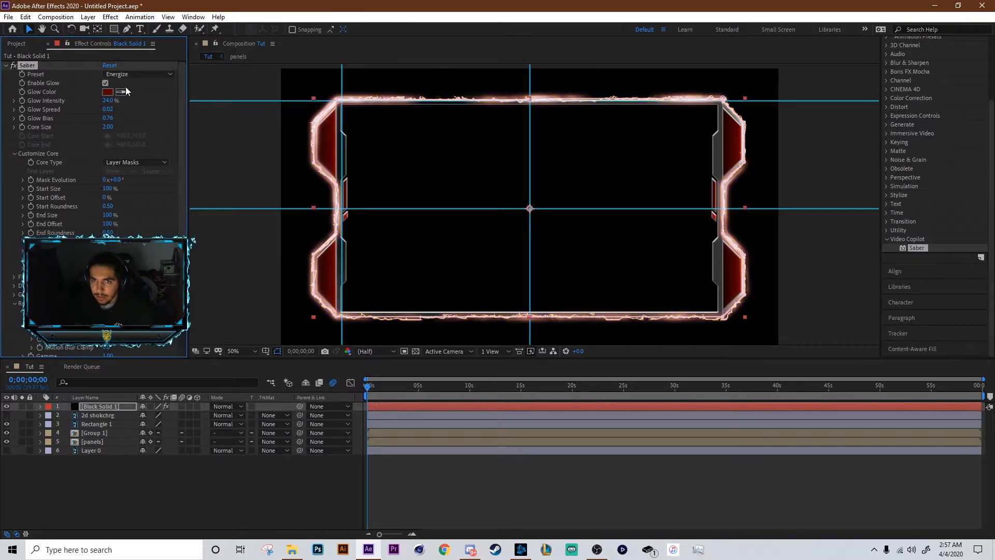
pyautogui.click(314, 118)
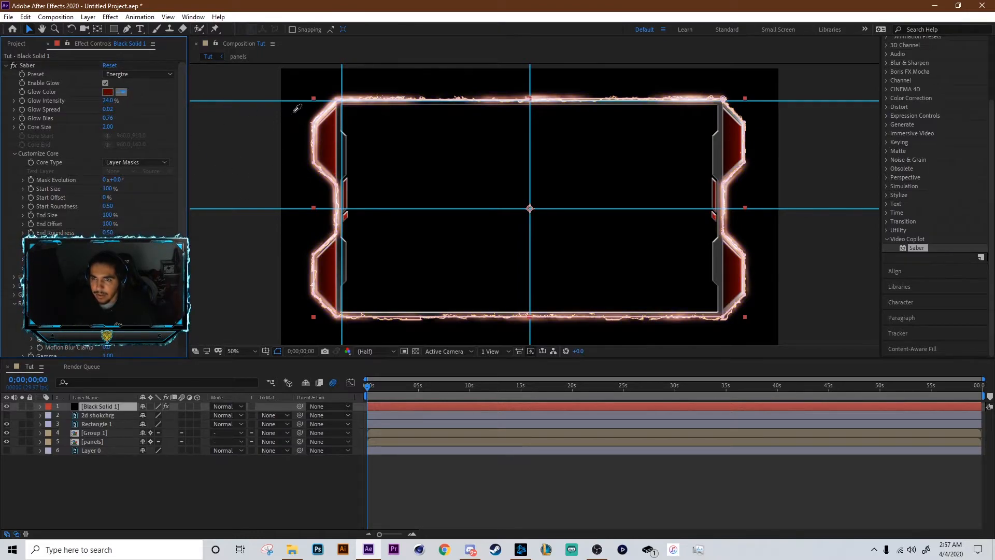
pyautogui.click(337, 116)
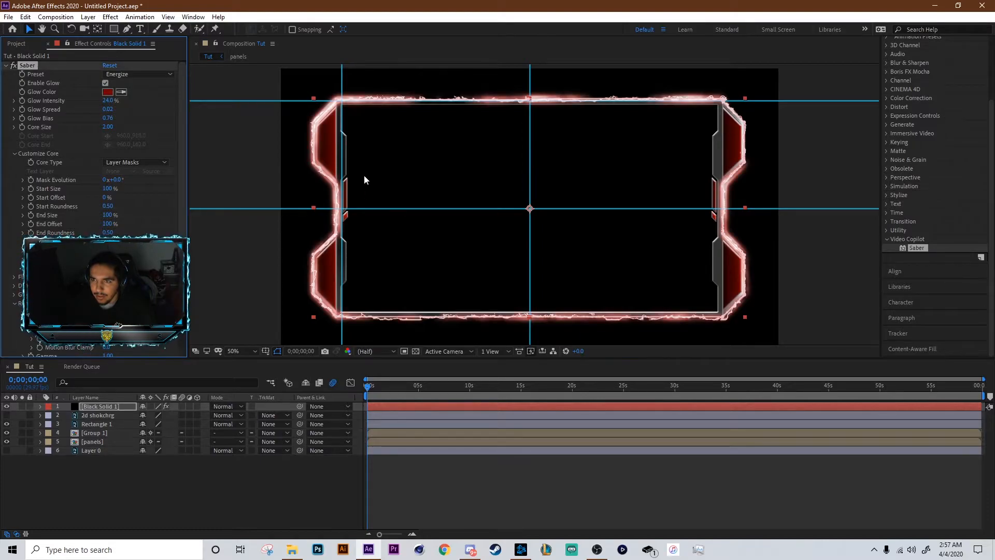
# Paste the copied hex code for a brighter red as the Saber glow color.
pyautogui.click(107, 91)
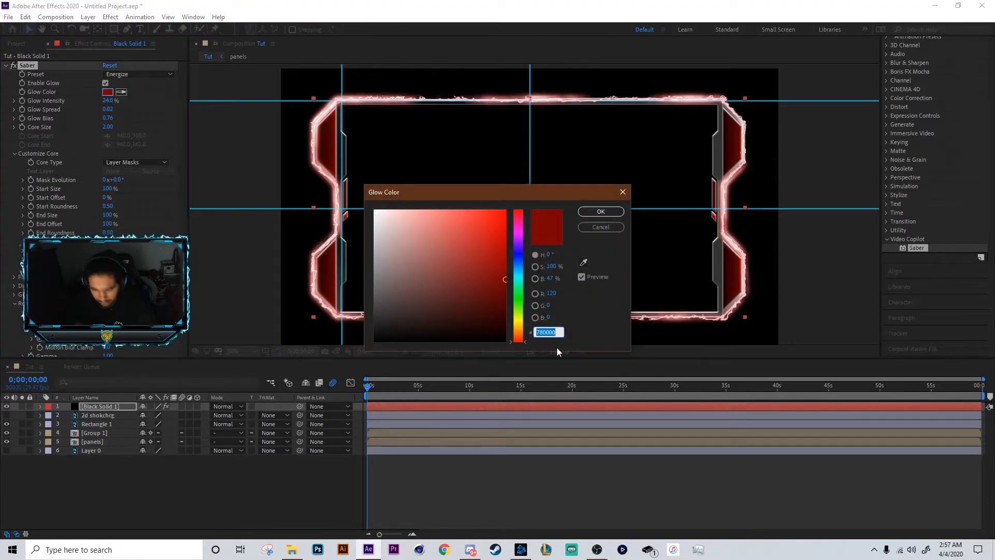
pyautogui.hotkey('ctrl', 'v')
pyautogui.click(596, 215)
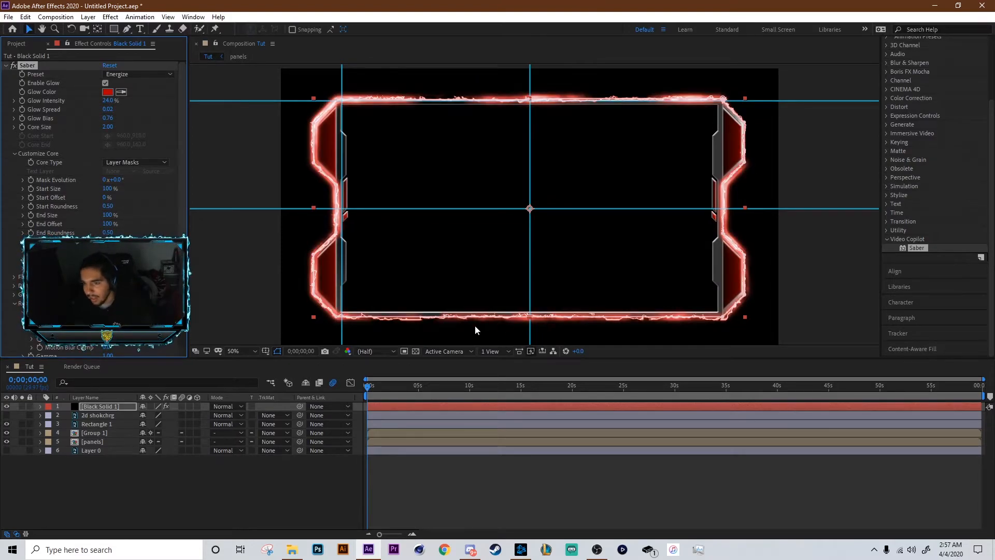
# Preview the red glow animation around the frame and check its motion in the first two seconds.
pyautogui.press('space')
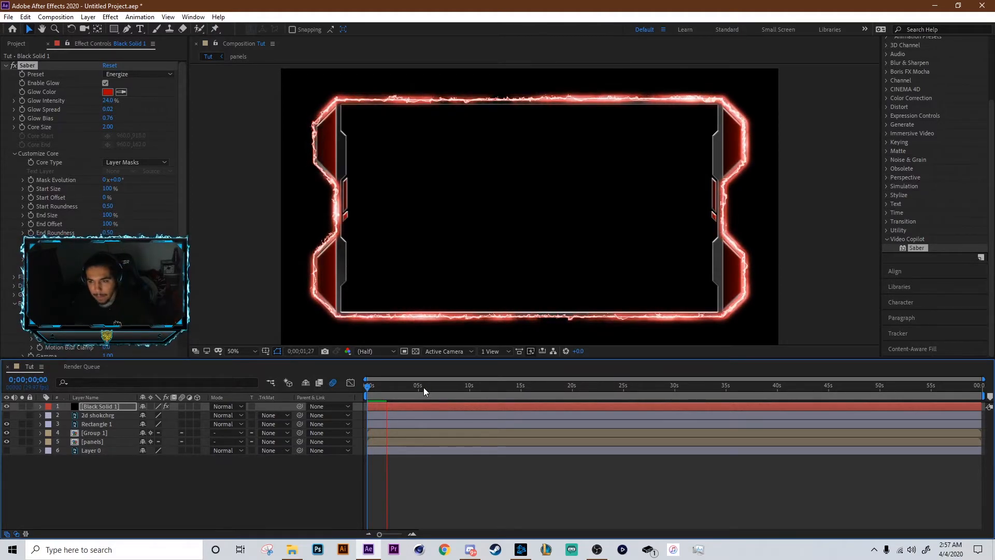
pyautogui.press('space')
pyautogui.press('space')
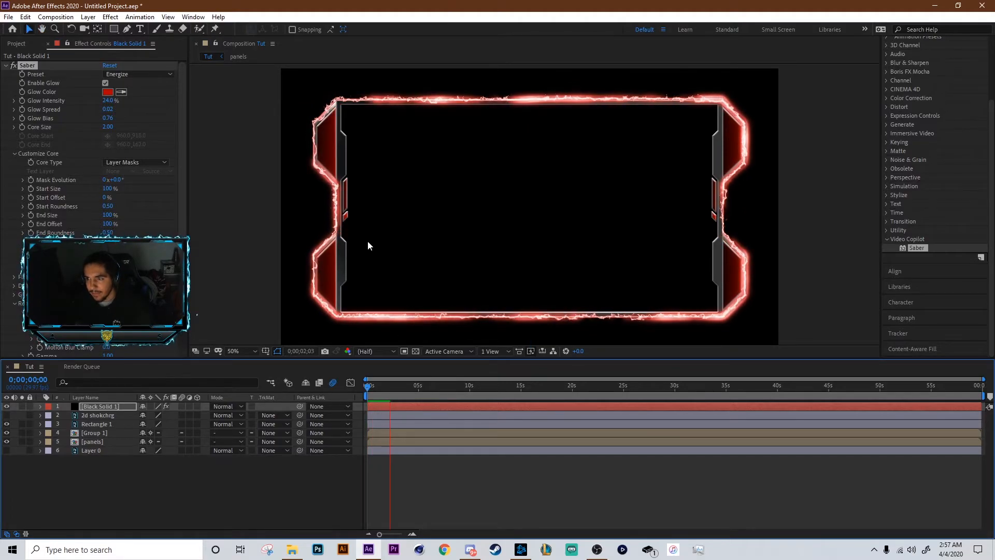
pyautogui.press('space')
pyautogui.click(392, 390)
pyautogui.moveTo(391, 390)
pyautogui.mouseDown()
pyautogui.moveTo(356, 396)
pyautogui.moveTo(387, 387)
pyautogui.mouseUp()
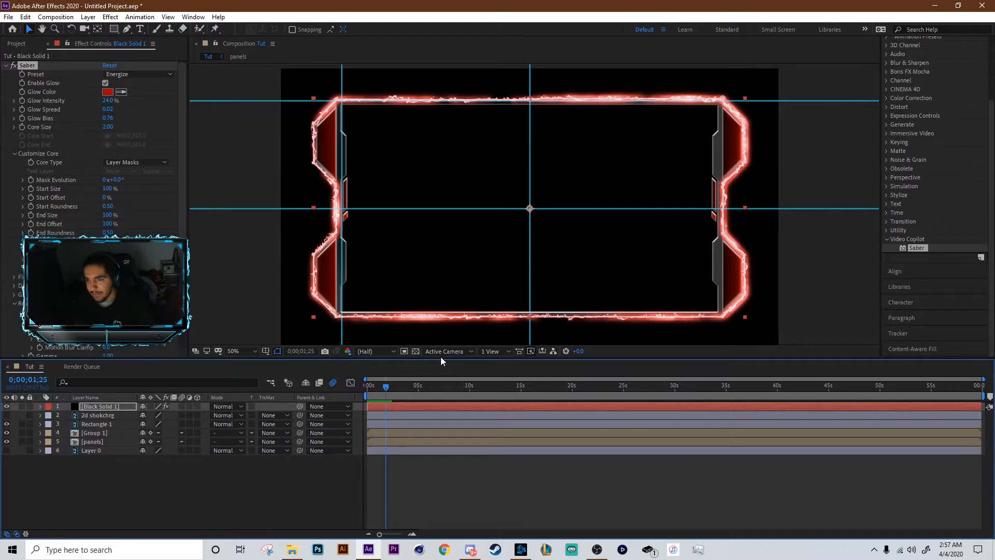
pyautogui.press('space')
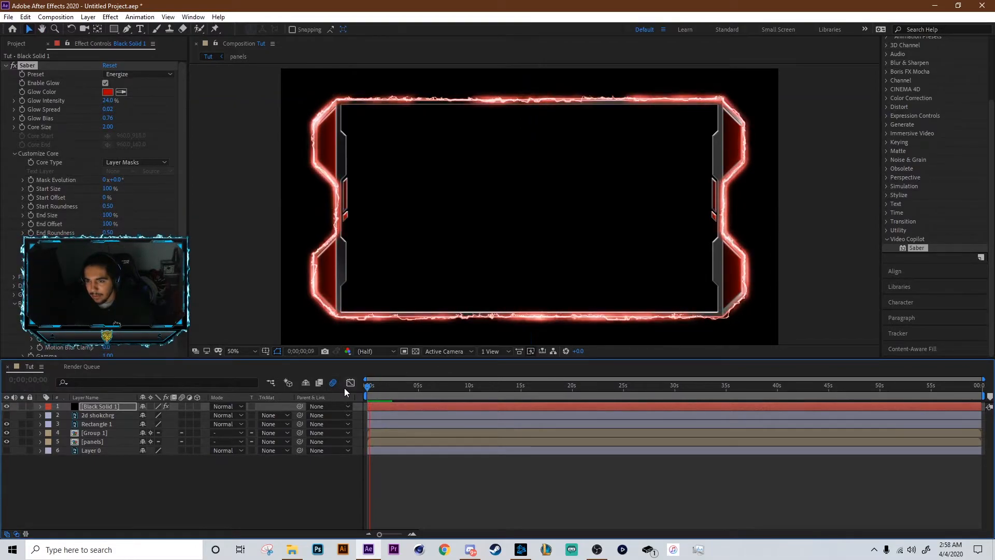
pyautogui.press('space')
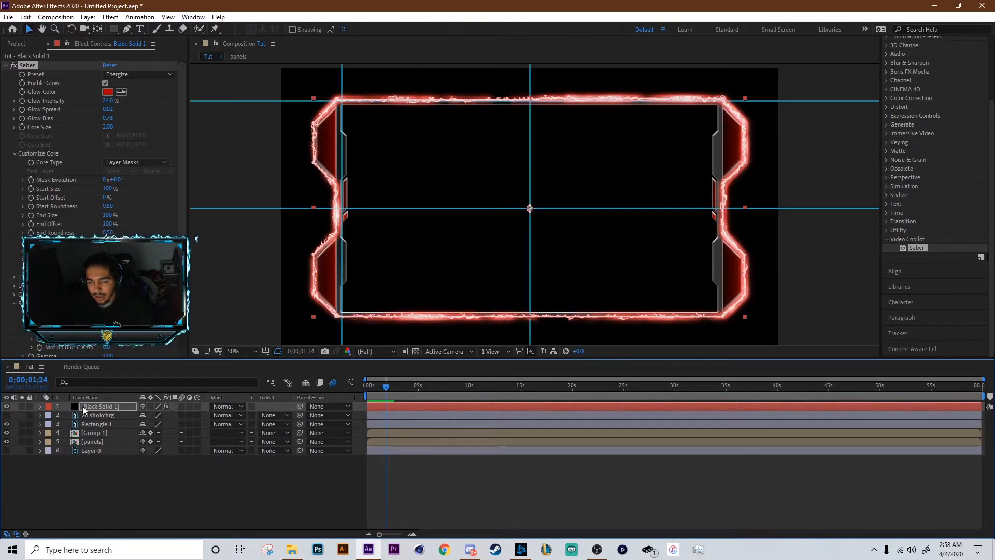
# Create a new shape layer and draw a white rectangle filling the frame's inner opening, corner to corner, with the Pen tool.
pyautogui.click(81, 408)
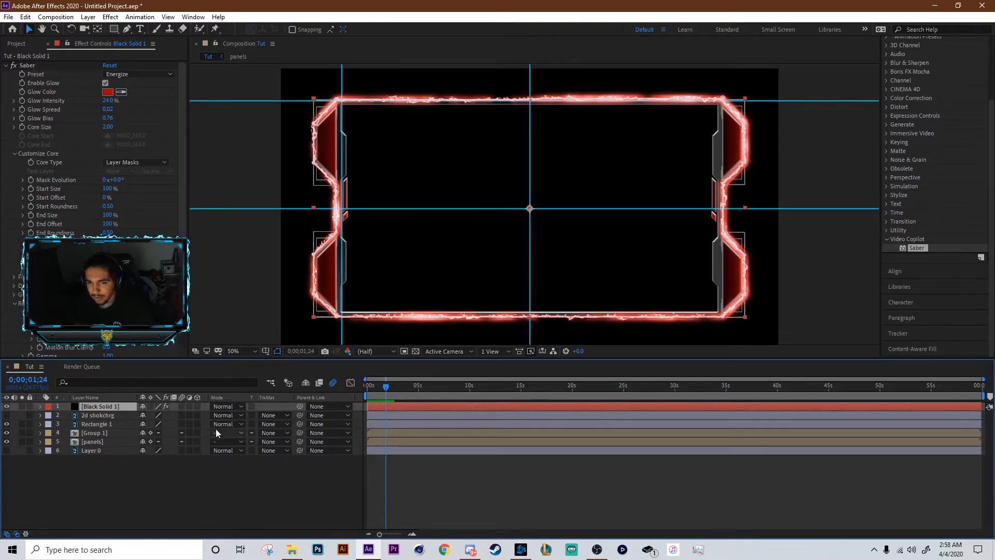
pyautogui.rightClick(145, 495)
pyautogui.moveTo(181, 382)
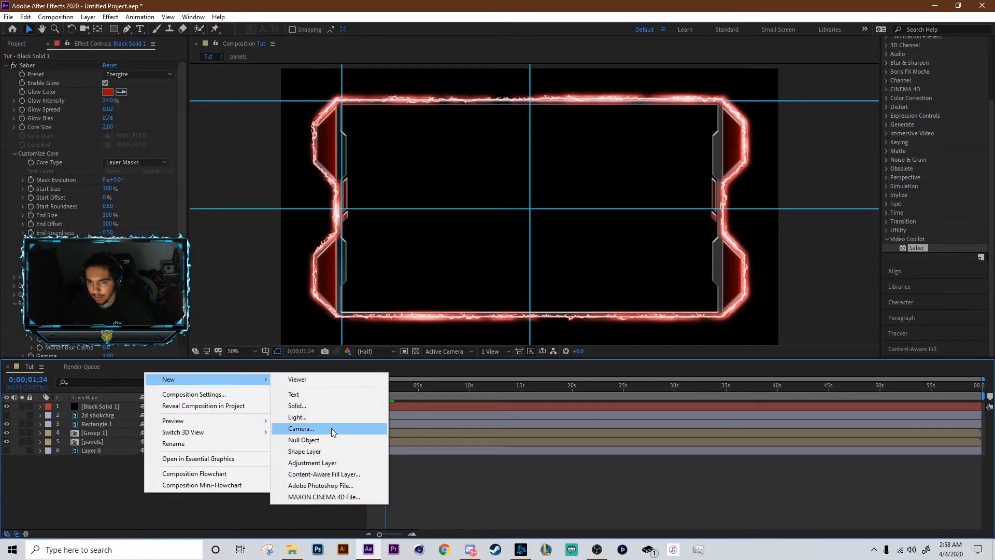
pyautogui.click(331, 452)
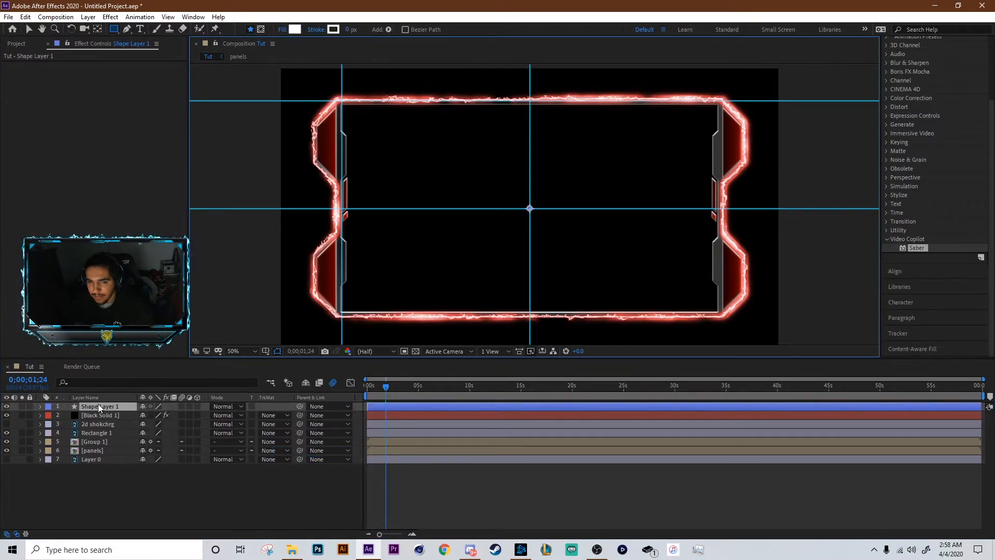
pyautogui.click(128, 29)
pyautogui.click(338, 106)
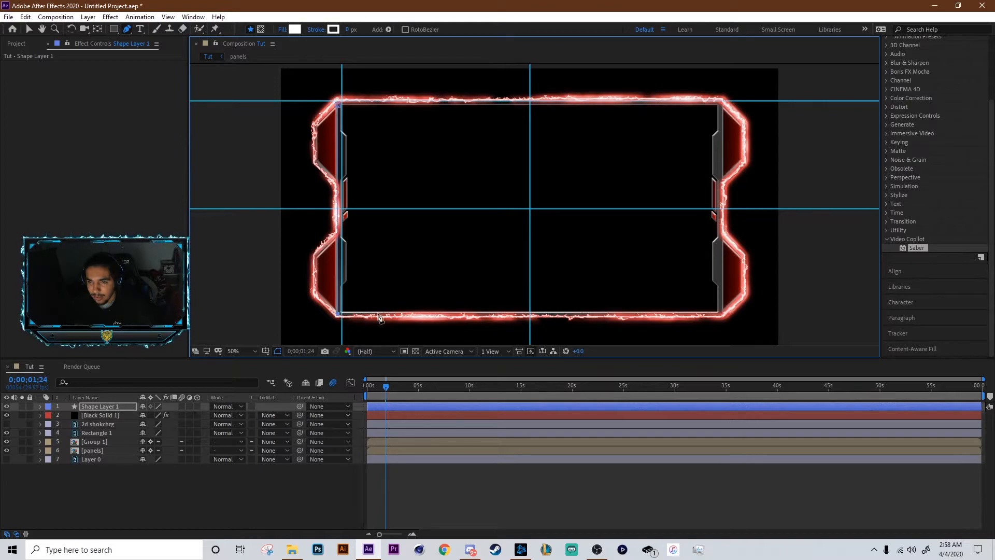
pyautogui.click(720, 314)
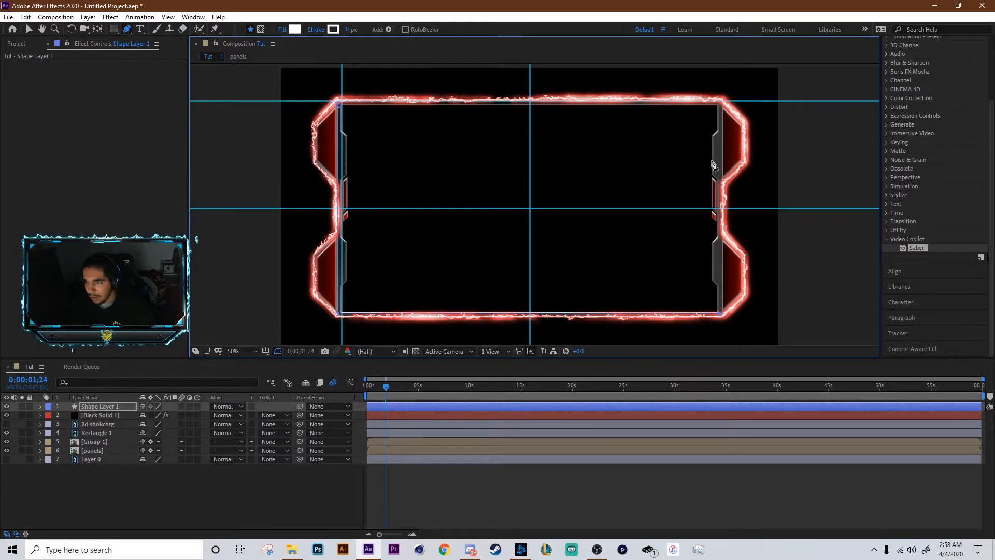
pyautogui.click(720, 107)
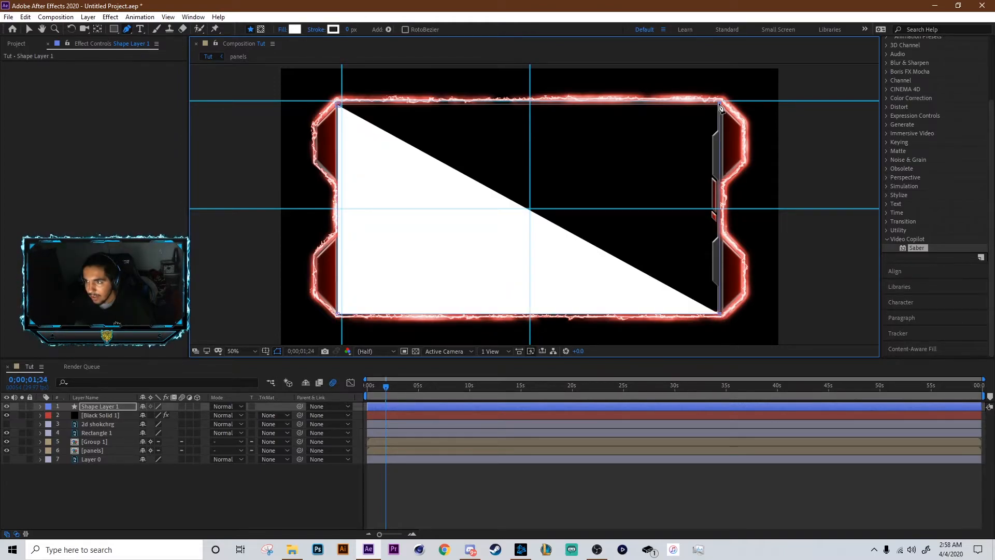
pyautogui.click(338, 107)
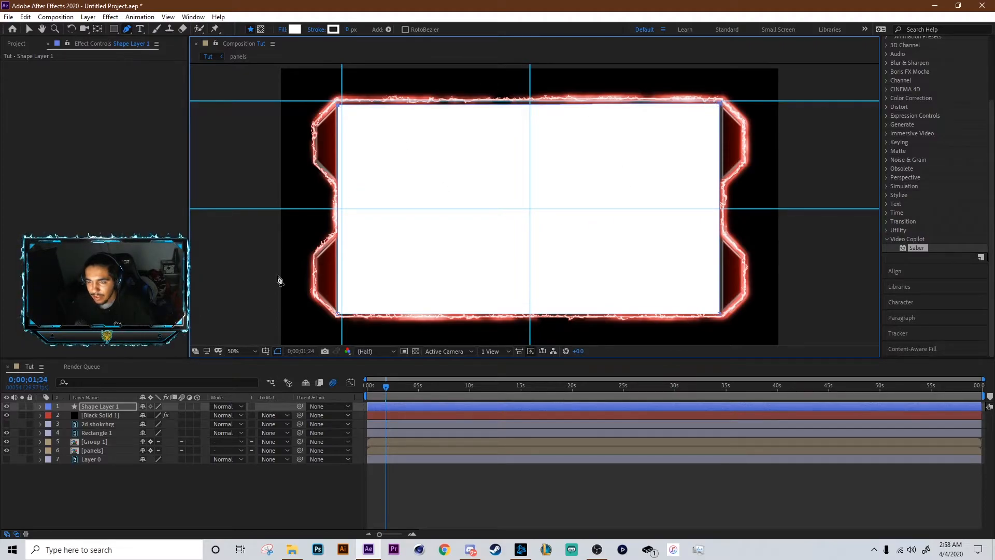
# Try moving the rectangle shape layer below the Saber solid and giving it alpha inverted, luma and alpha track mattes.
pyautogui.hotkey('ctrl', '[')
pyautogui.click(274, 415)
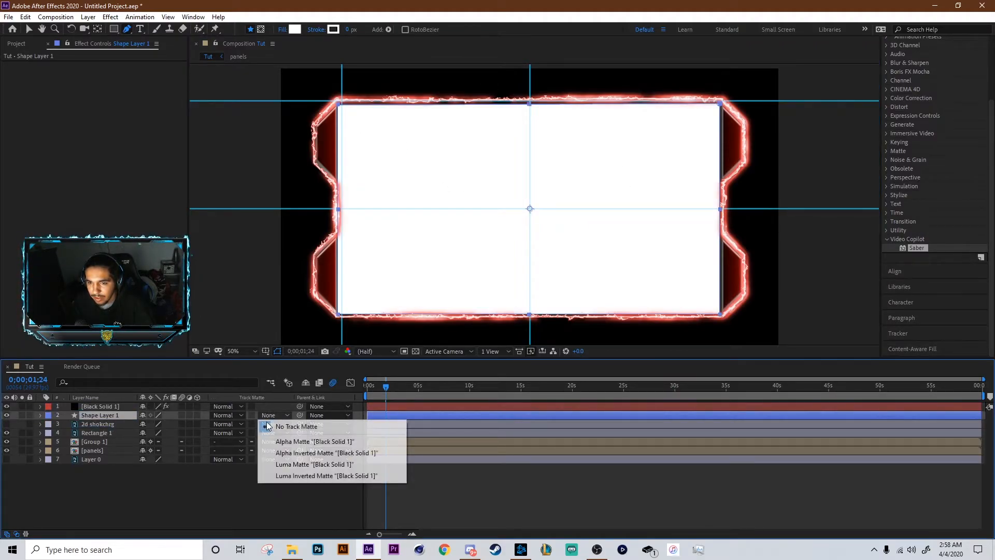
pyautogui.click(311, 453)
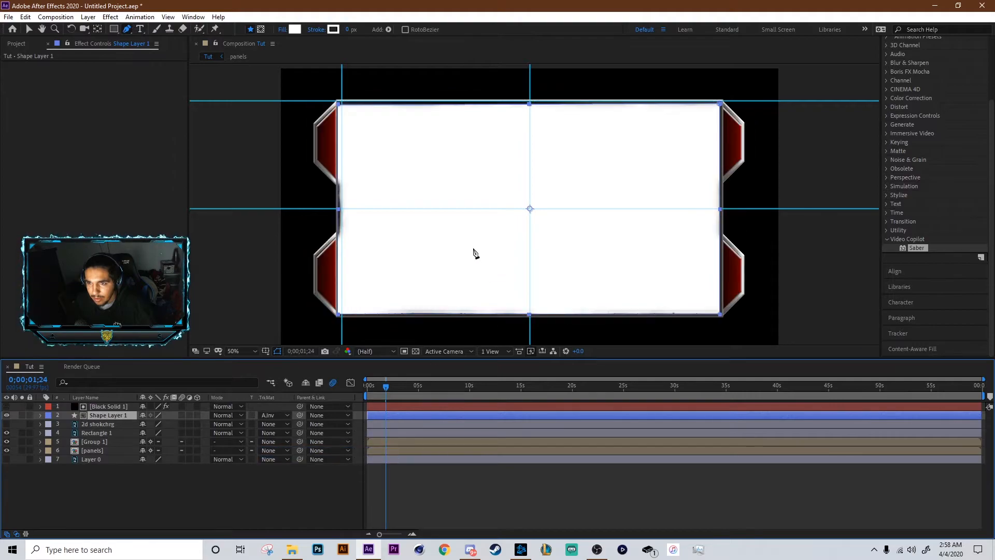
pyautogui.hotkey('ctrl', 'z')
pyautogui.click(274, 415)
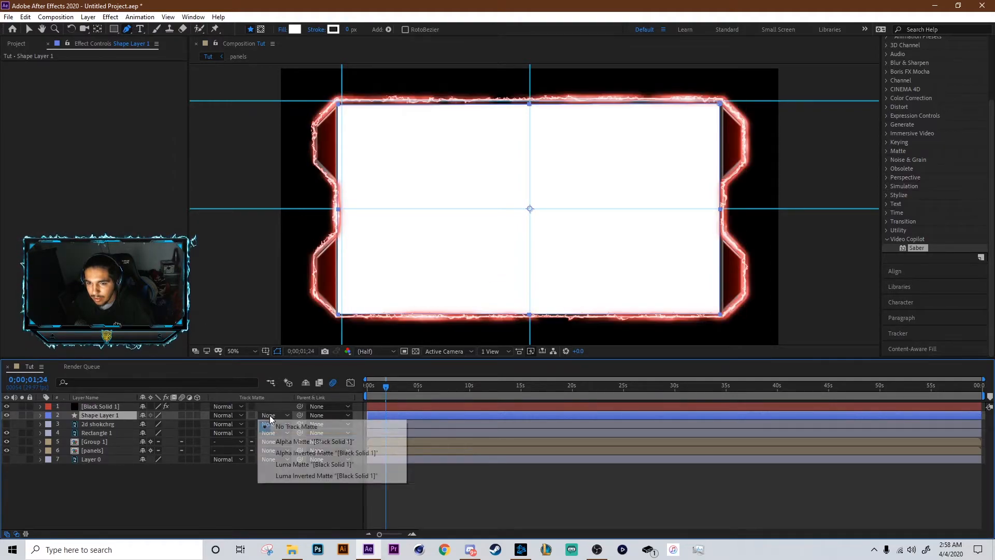
pyautogui.click(302, 464)
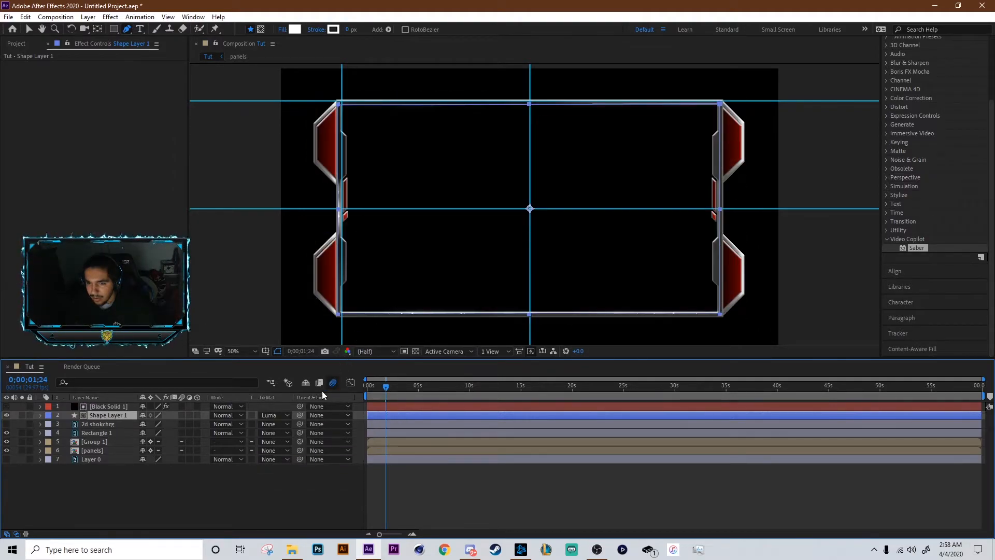
pyautogui.click(287, 415)
pyautogui.click(311, 441)
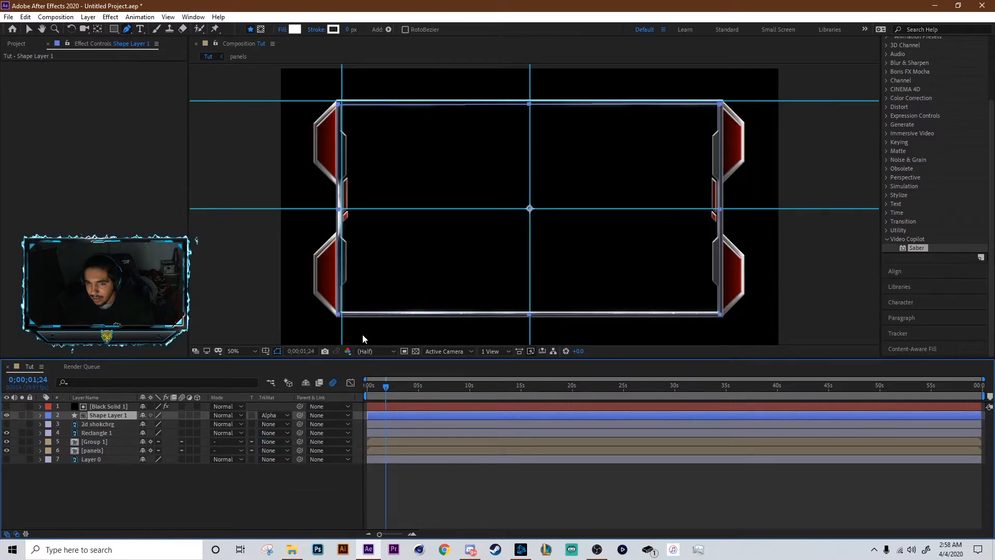
pyautogui.hotkey('ctrl', ']')
# Set the Saber solid's track matte to Alpha Inverted Matte "Shape Layer 1" and preview the glow.
pyautogui.click(110, 416)
pyautogui.click(288, 415)
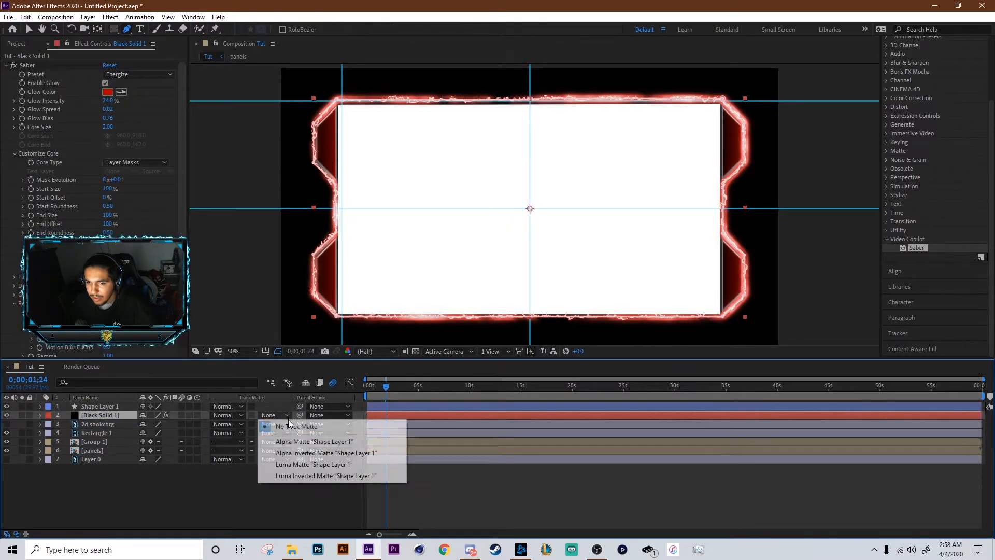
pyautogui.click(321, 452)
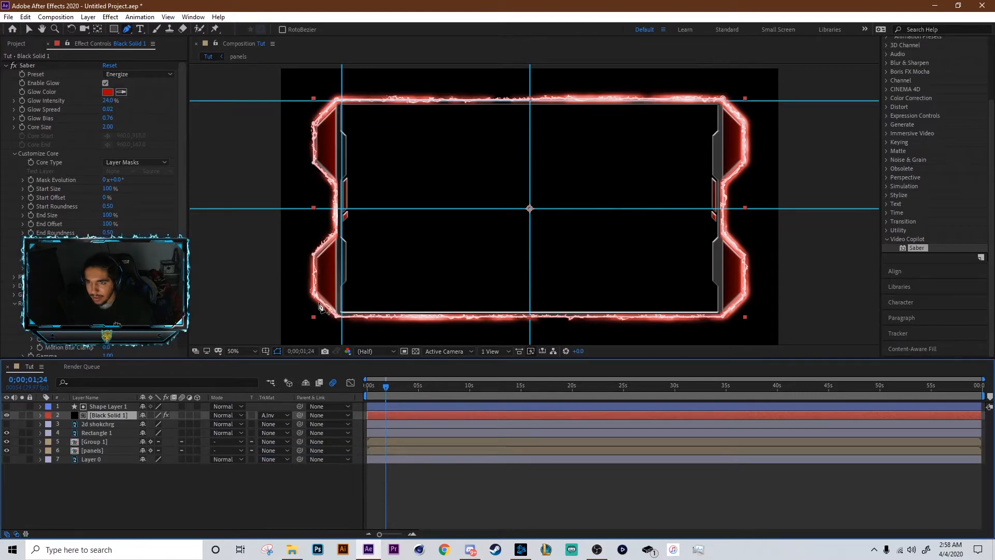
pyautogui.press('space')
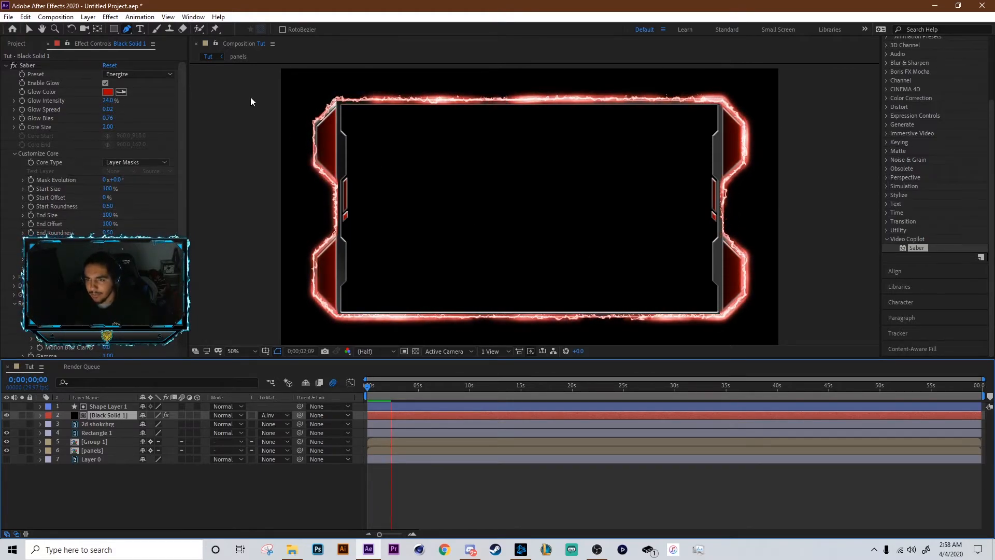
pyautogui.press('space')
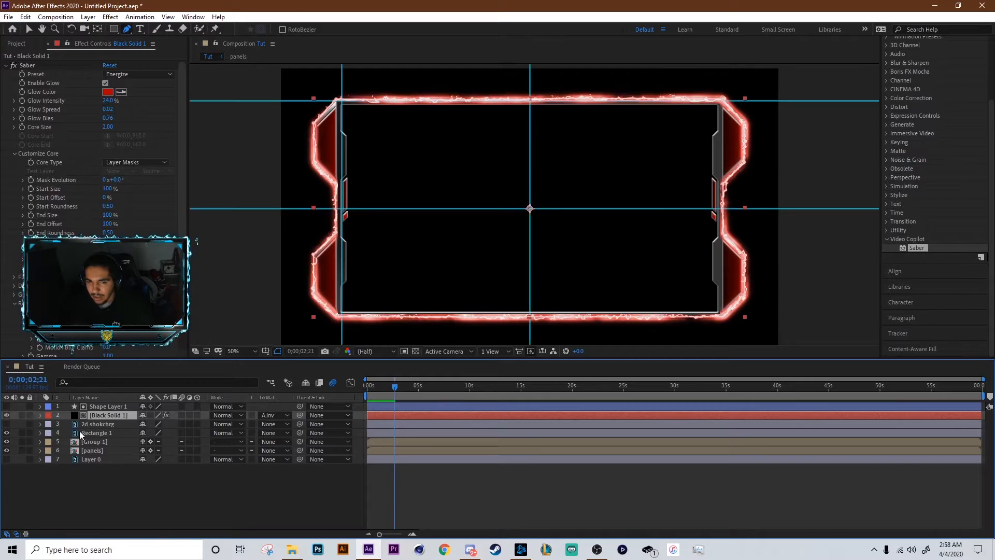
# Make the 2d shokchrg leopard logo layer visible and move it to the top of the layer stack.
pyautogui.click(6, 424)
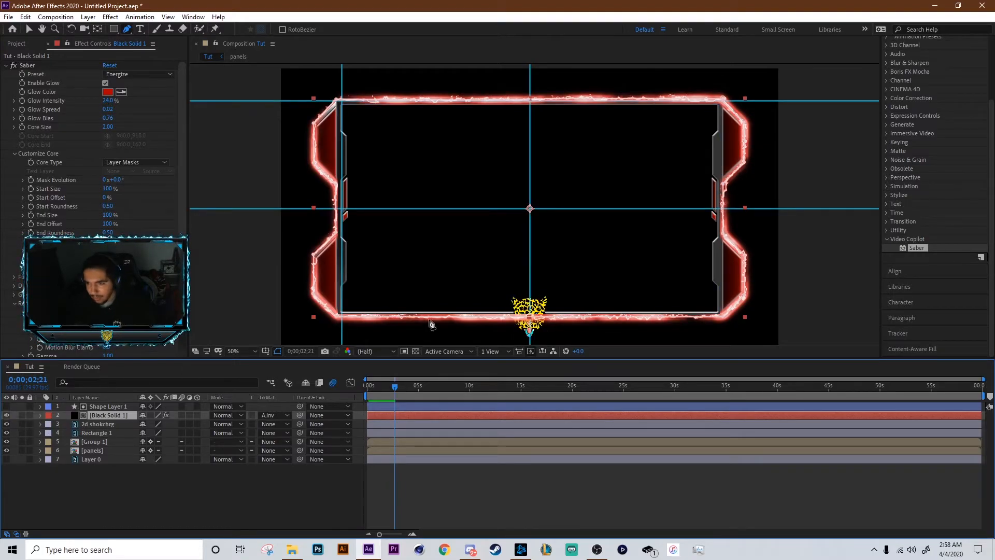
pyautogui.moveTo(101, 424); pyautogui.dragTo(107, 404)
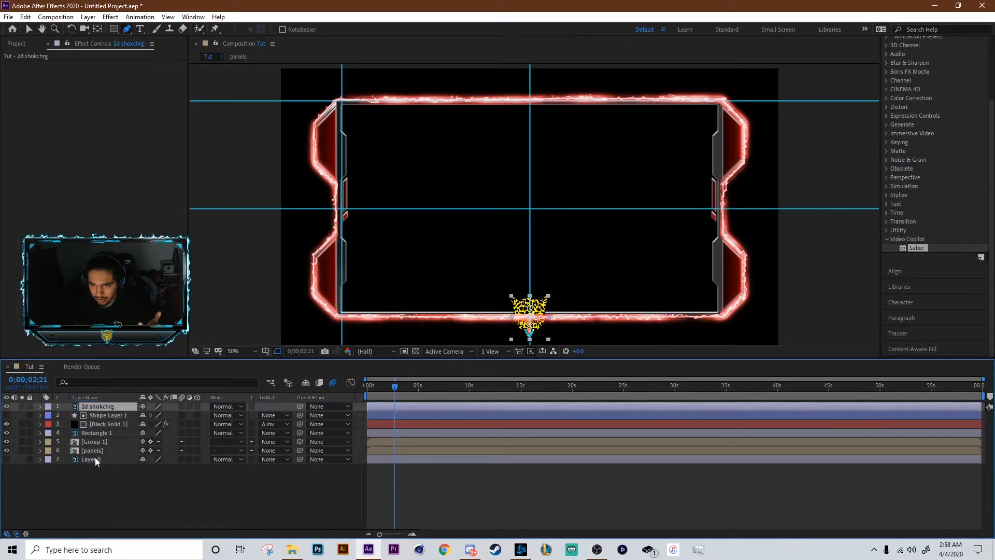
# Move Shape Layer 1 and Black Solid 1 together below the panels layer and preview the glow behind the frame.
pyautogui.click(113, 418)
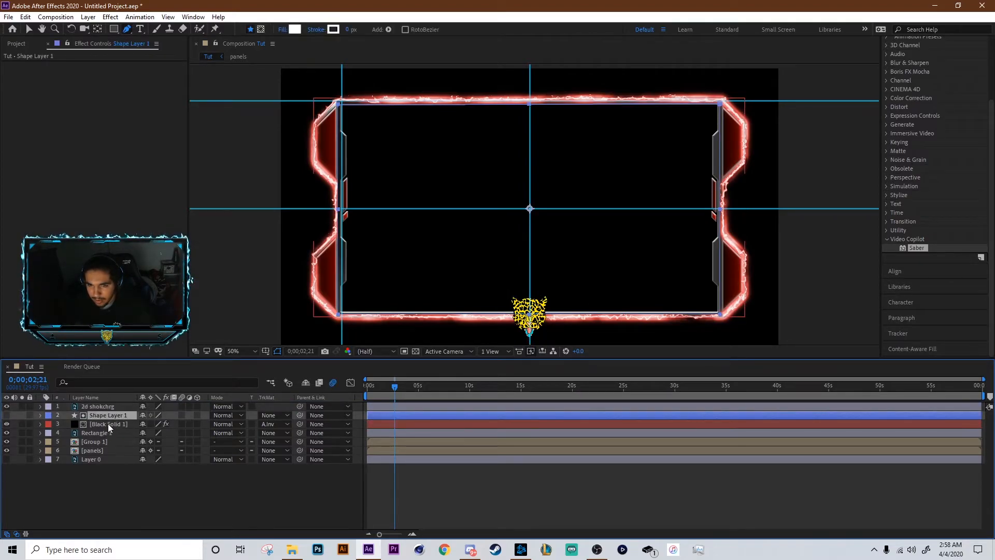
pyautogui.keyDown('ctrl'); pyautogui.click(108, 424); pyautogui.keyUp('ctrl')
pyautogui.moveTo(113, 415); pyautogui.dragTo(110, 439)
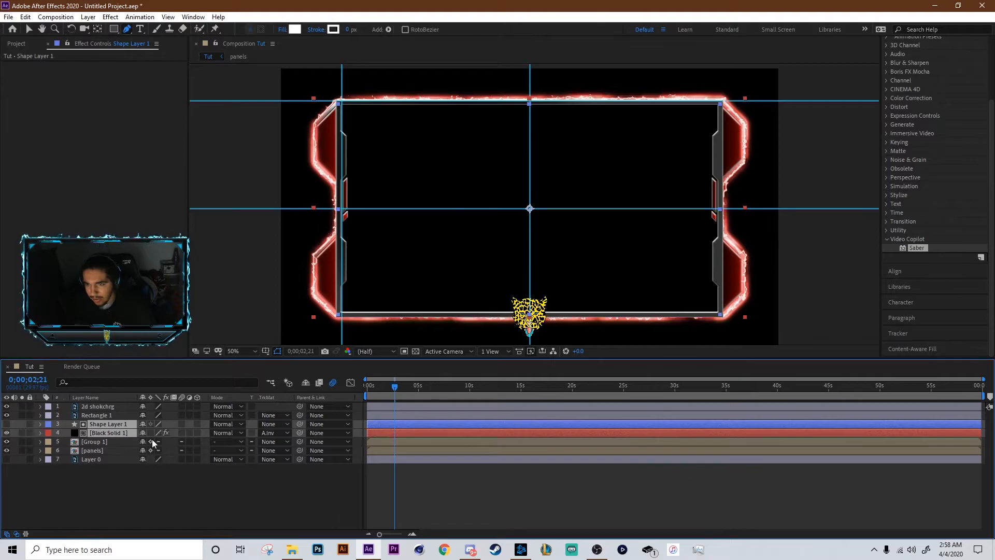
pyautogui.click(174, 484)
pyautogui.click(104, 424)
pyautogui.keyDown('ctrl'); pyautogui.click(108, 433); pyautogui.keyUp('ctrl')
pyautogui.moveTo(108, 433); pyautogui.dragTo(108, 452)
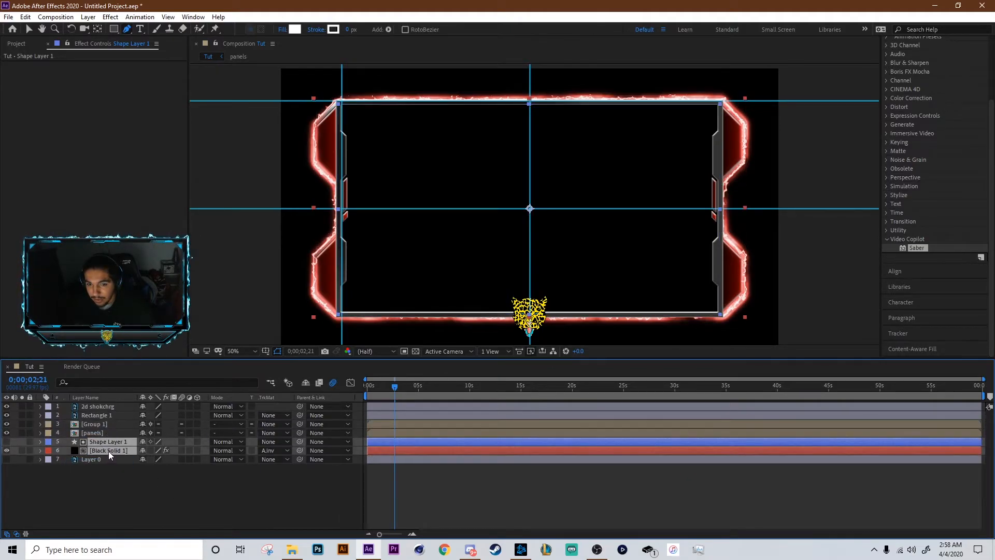
pyautogui.click(215, 493)
pyautogui.hotkey('ctrl', ';')
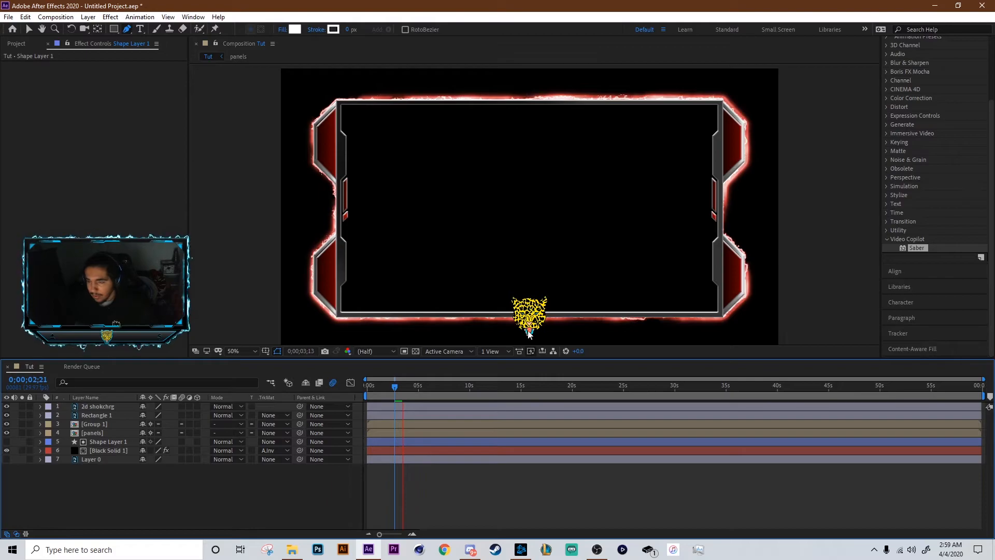
# Make the leopard logo a 3D layer and enable motion blur for it and the layers beneath it.
pyautogui.click(199, 408)
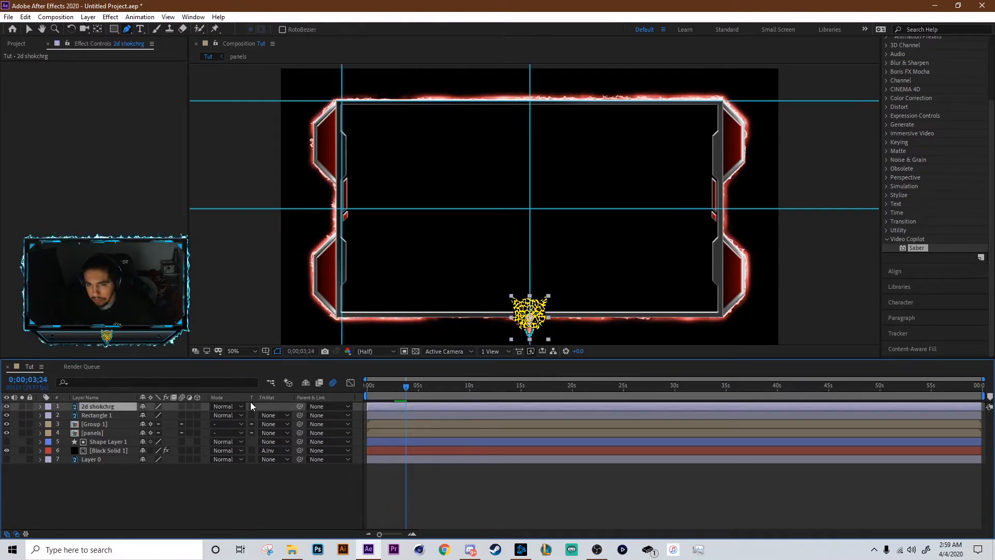
pyautogui.click(40, 406)
pyautogui.click(182, 407)
pyautogui.click(197, 406)
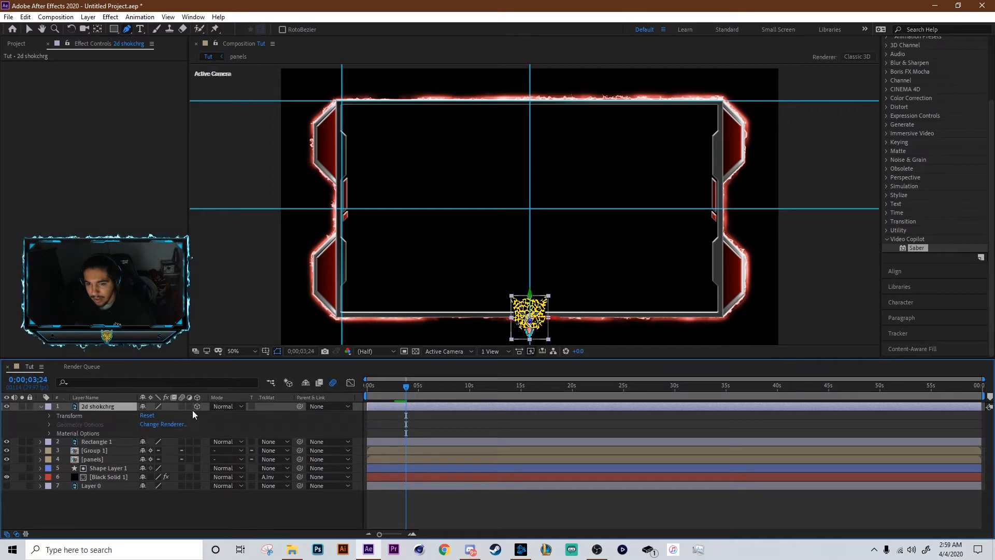
pyautogui.moveTo(183, 439); pyautogui.dragTo(179, 470)
# Reveal the leopard logo's Transform properties, return to the first frame and show the project items.
pyautogui.click(50, 416)
pyautogui.click(151, 468)
pyautogui.press('Return')
pyautogui.press('Home')
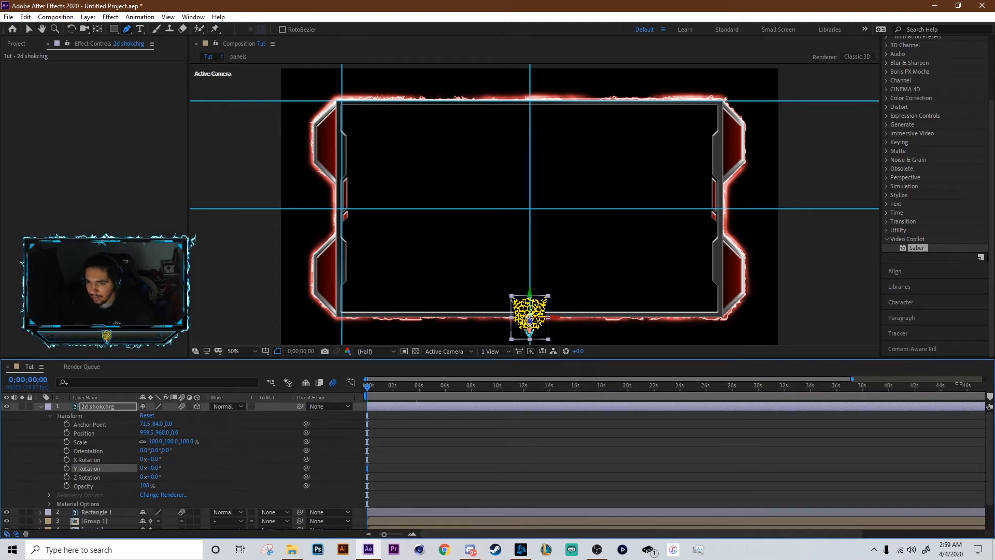
pyautogui.click(31, 47)
pyautogui.rightClick(43, 148)
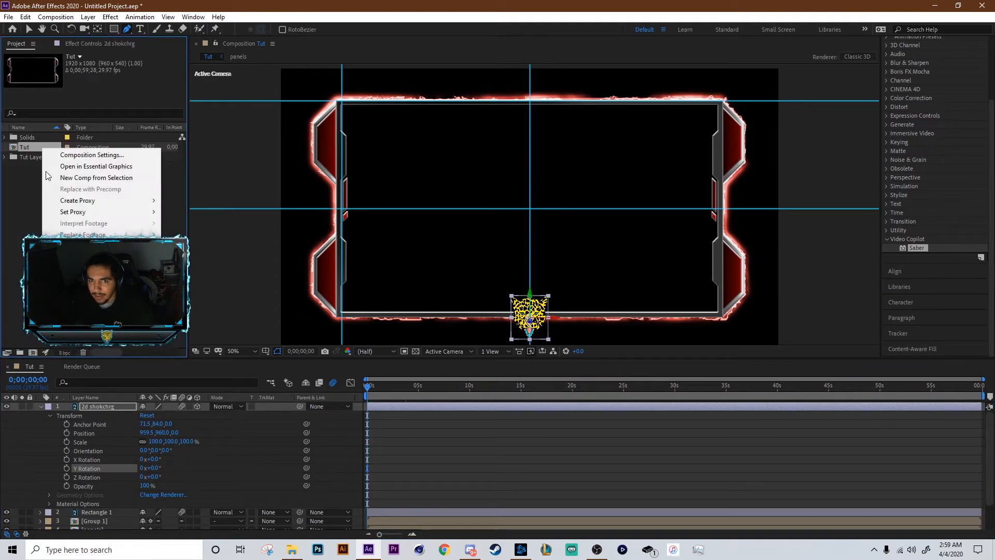
pyautogui.click(72, 155)
pyautogui.click(618, 394)
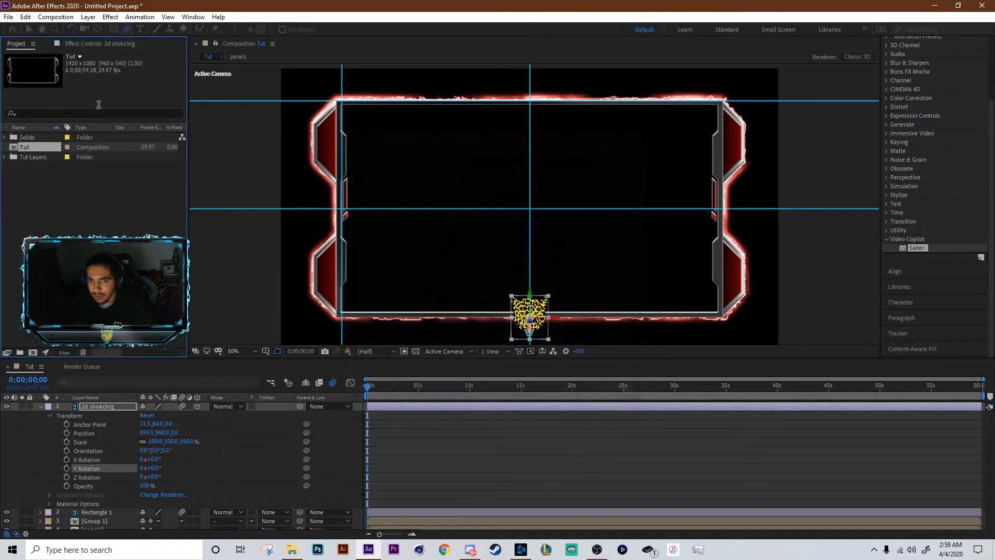
# Set the Tut composition's duration to 6 seconds.
pyautogui.rightClick(39, 150)
pyautogui.click(69, 154)
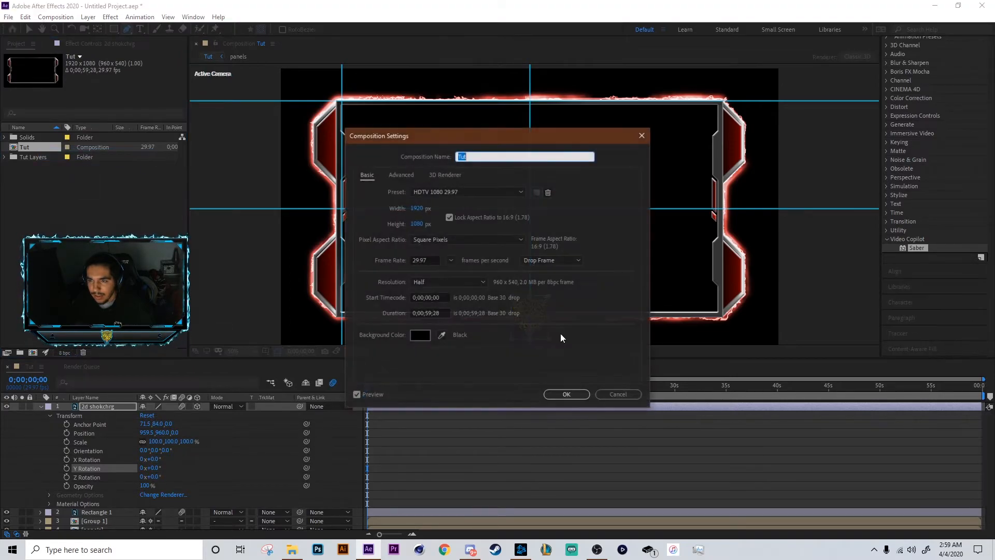
pyautogui.doubleClick(433, 313)
pyautogui.press('BackSpace')
pyautogui.write('06')
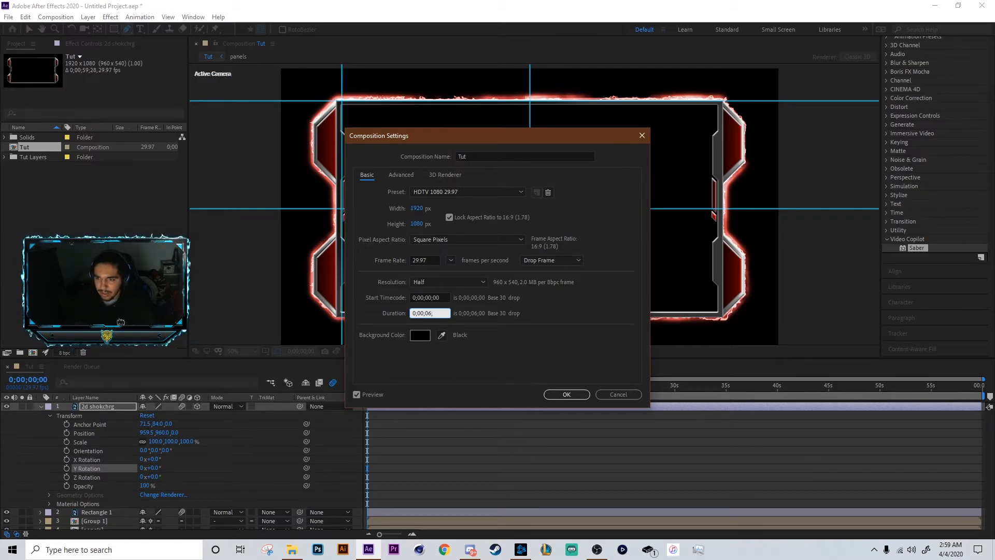
pyautogui.press('Return')
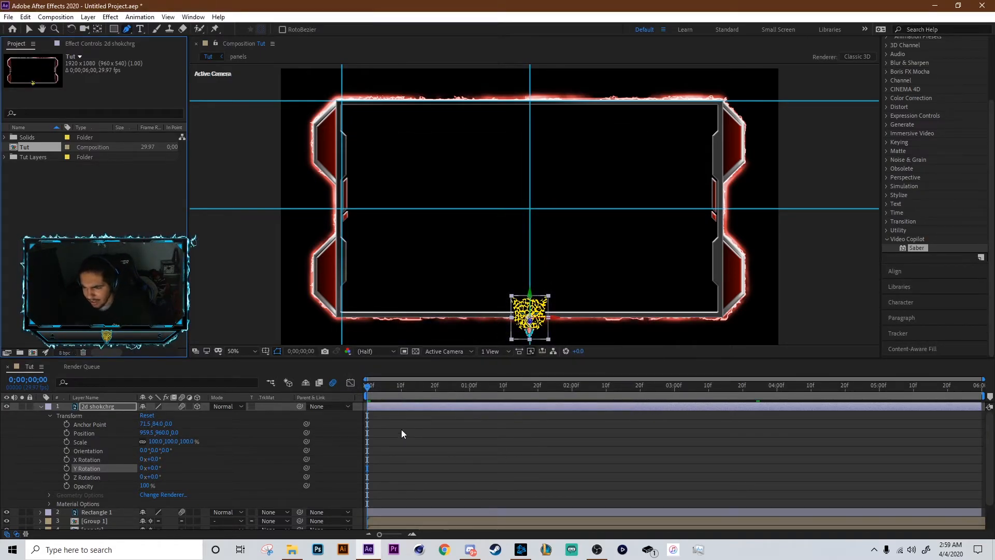
# Keyframe the leopard logo's Y Rotation from 0 at the first frame to one full revolution at 0;00;01;00.
pyautogui.click(40, 407)
pyautogui.click(40, 407)
pyautogui.click(66, 468)
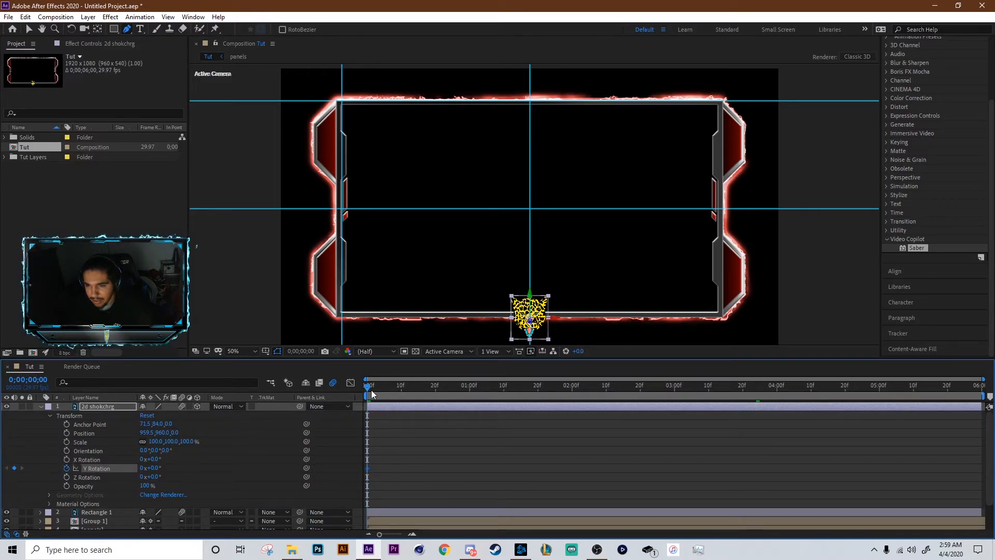
pyautogui.moveTo(377, 387); pyautogui.dragTo(471, 394)
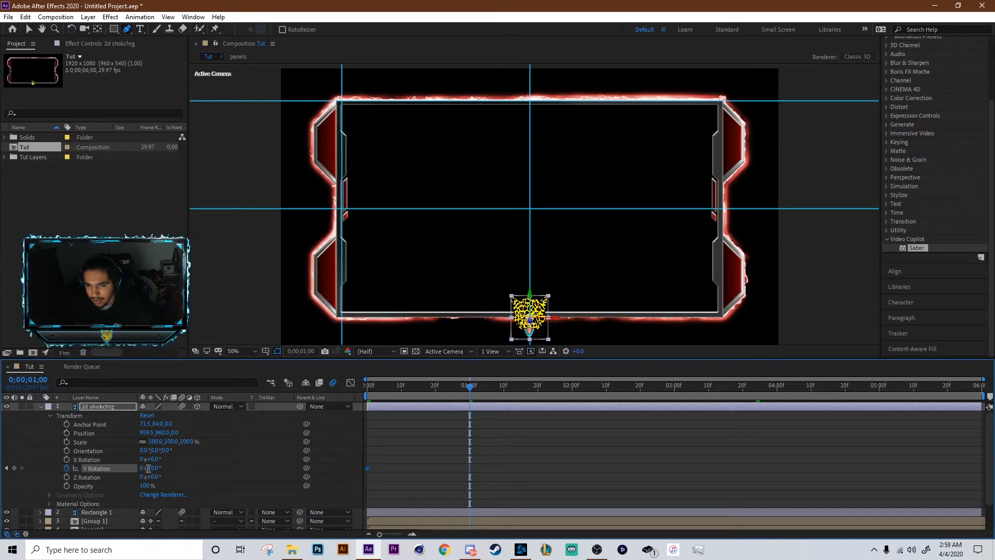
pyautogui.write('1')
pyautogui.press('Return')
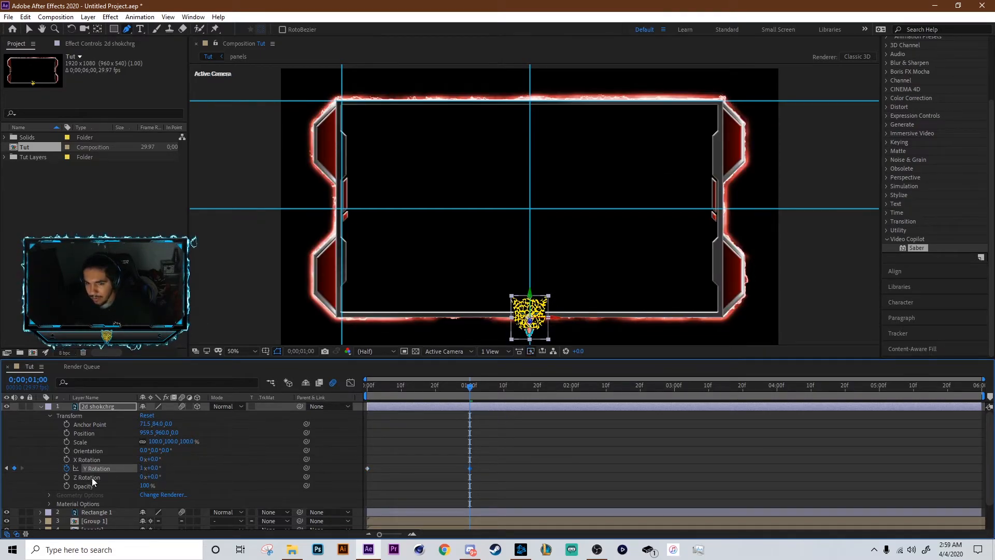
# Preview the leopard logo's spin from the first frame and check its motion around the one-second mark.
pyautogui.moveTo(454, 392); pyautogui.dragTo(352, 392)
pyautogui.press('space')
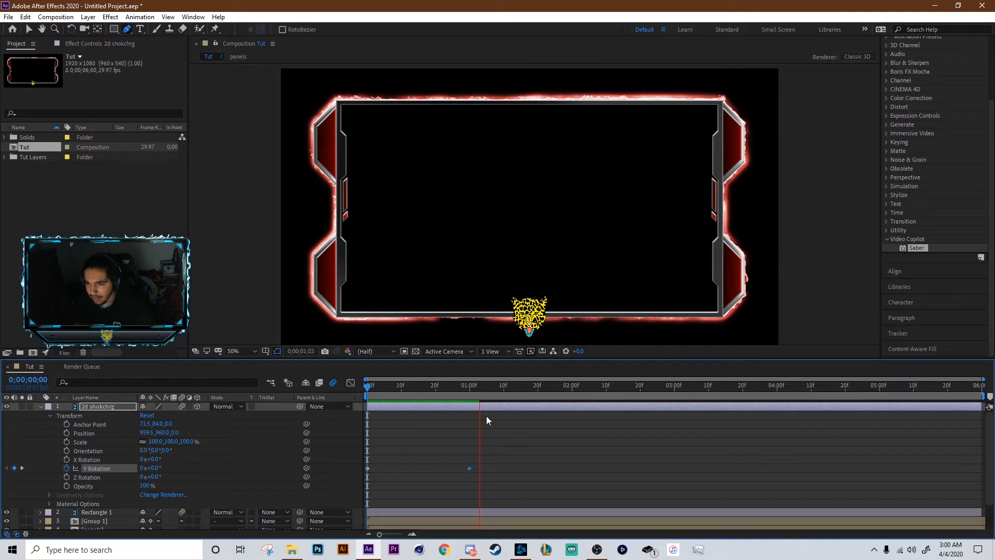
pyautogui.moveTo(477, 390)
pyautogui.mouseDown()
pyautogui.moveTo(442, 389)
pyautogui.moveTo(470, 391)
pyautogui.mouseUp()
pyautogui.press('space')
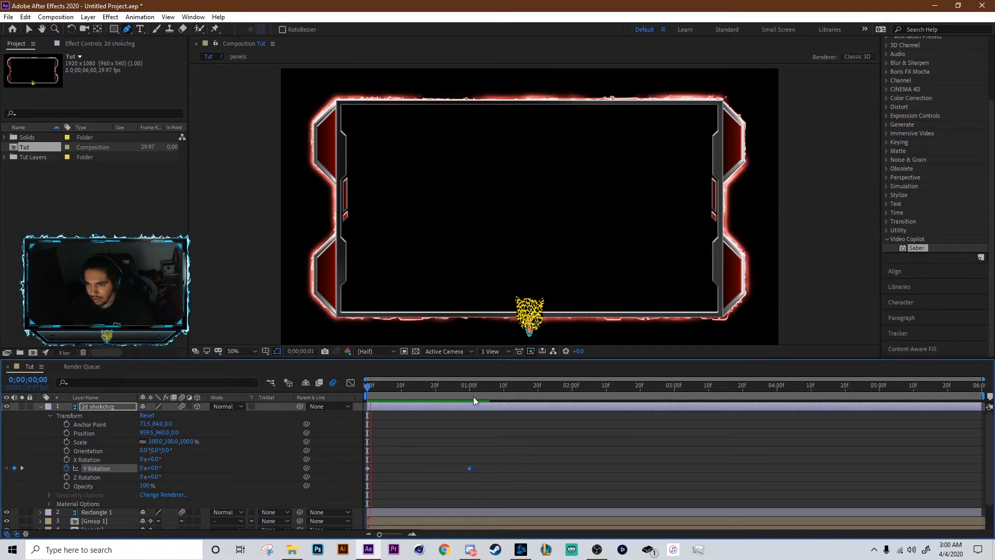
# Move the leopard logo's second Y Rotation keyframe to 0;00;02;00 and set its value to 0x+180°.
pyautogui.moveTo(469, 468); pyautogui.dragTo(571, 469)
pyautogui.moveTo(574, 393)
pyautogui.mouseDown()
pyautogui.moveTo(676, 393)
pyautogui.moveTo(574, 396)
pyautogui.mouseUp()
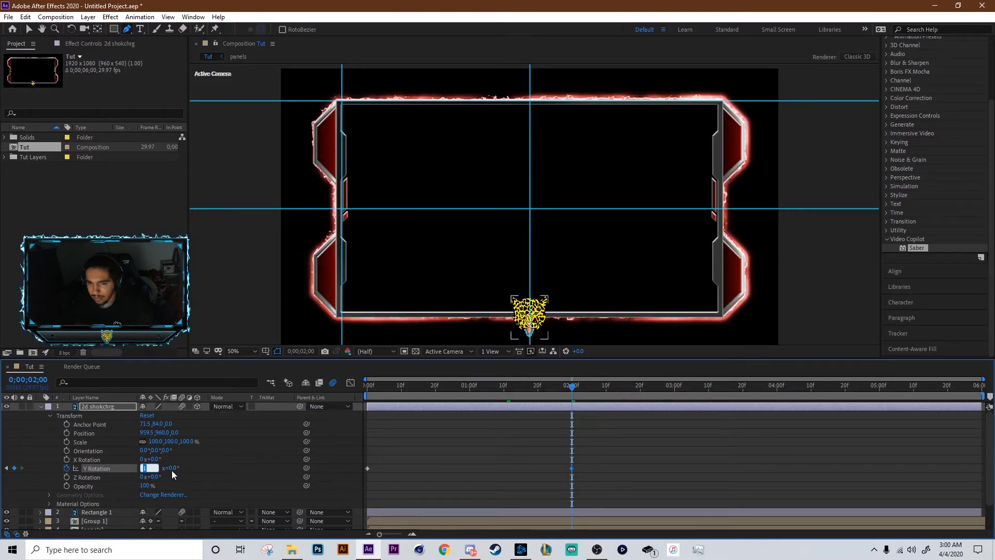
pyautogui.press('Return')
pyautogui.write('180')
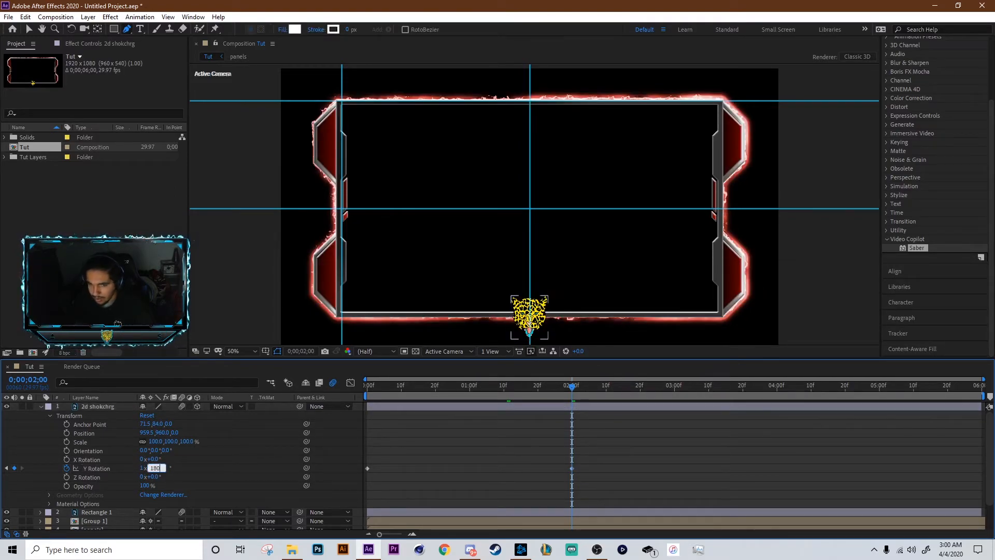
pyautogui.press('Return')
pyautogui.click(148, 468)
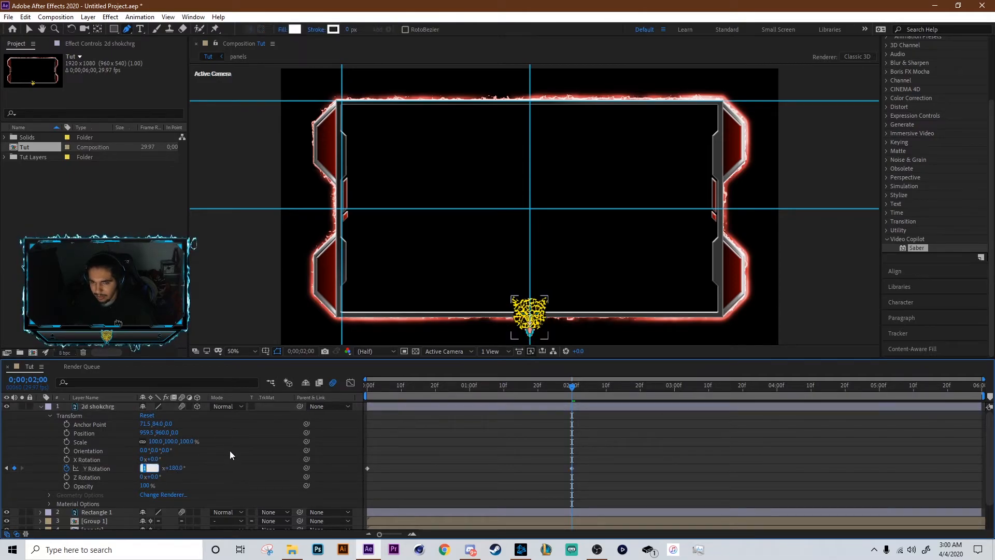
pyautogui.write('0')
pyautogui.press('Return')
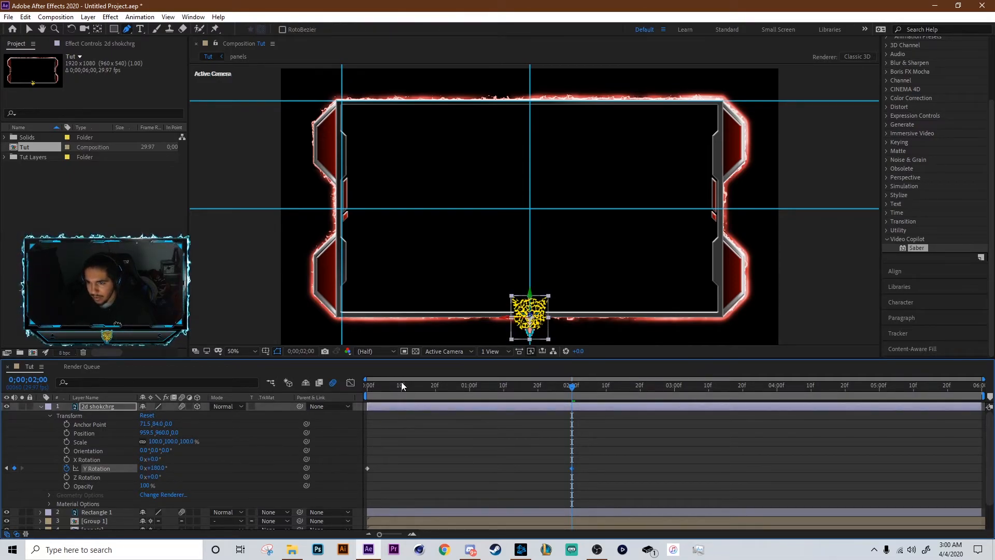
# Preview the logo's half-turn from the first frame and check its pose at the two-second keyframe.
pyautogui.moveTo(390, 387); pyautogui.dragTo(315, 386)
pyautogui.press('space')
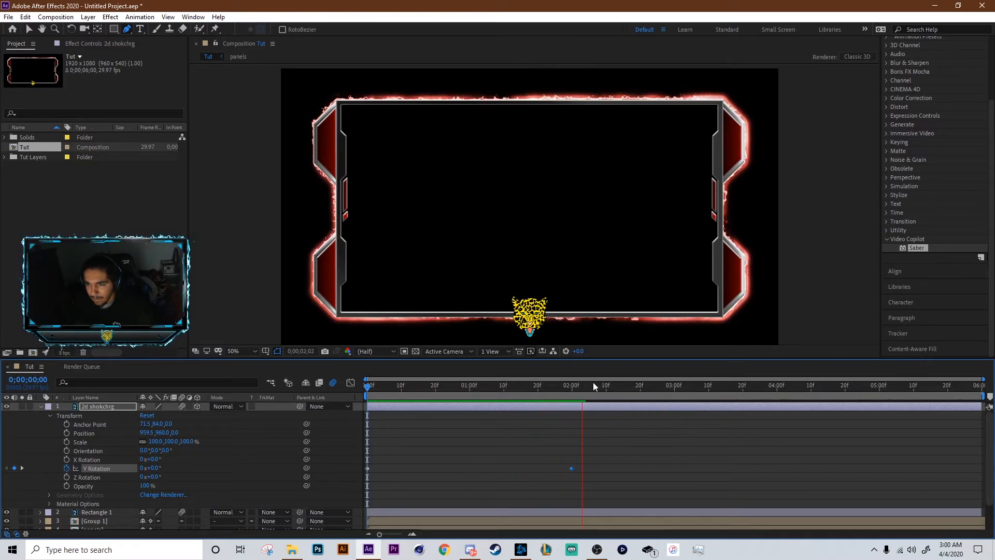
pyautogui.click(572, 386)
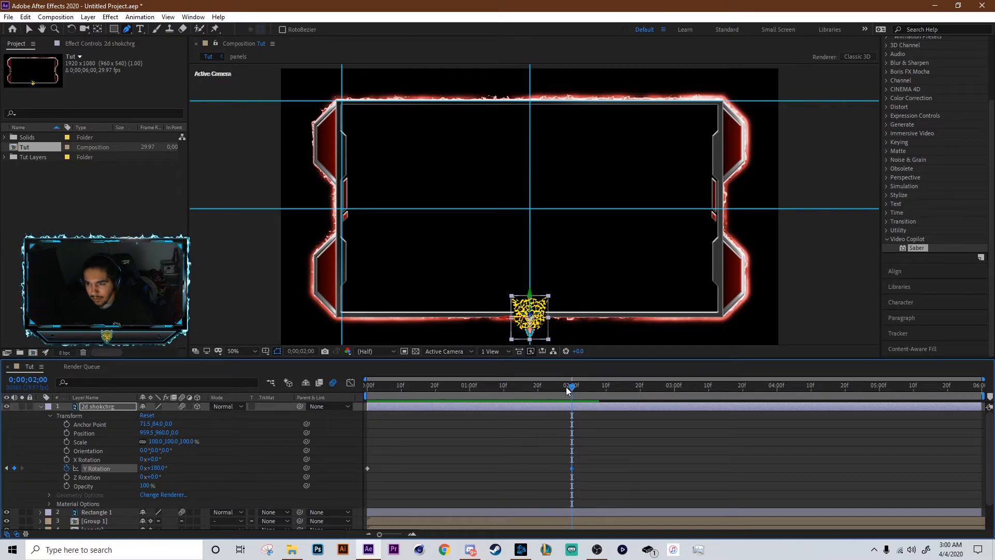
pyautogui.press('Home')
pyautogui.press('space')
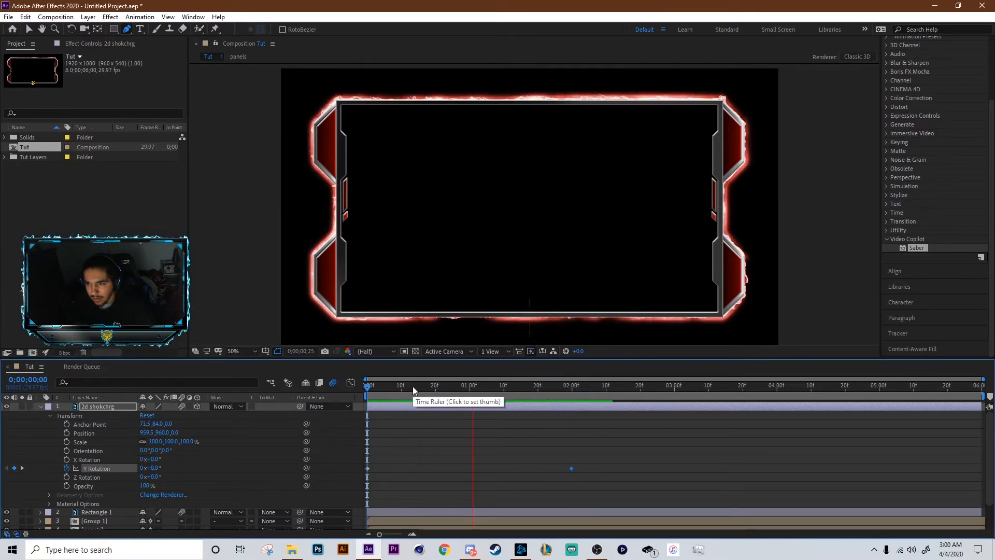
pyautogui.press('space')
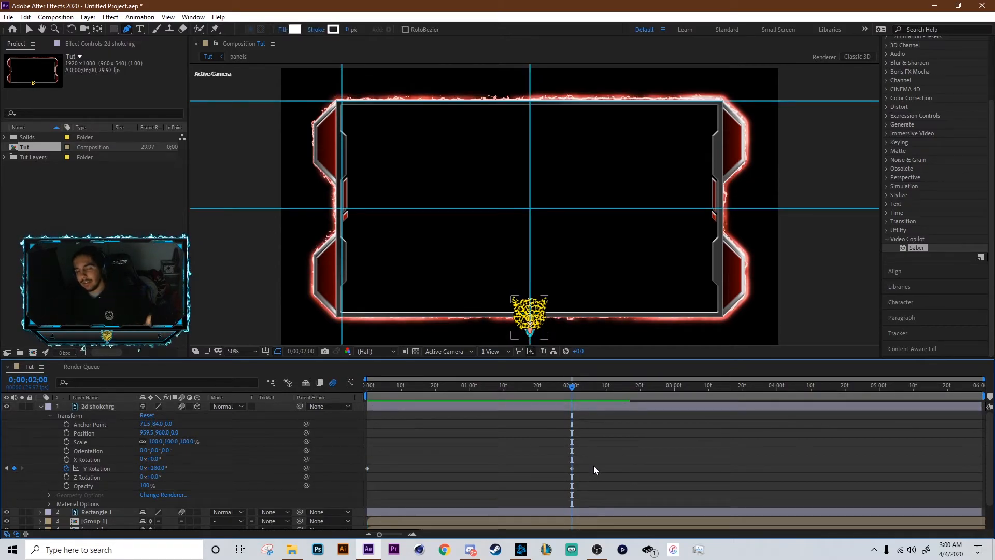
# Apply Easy Ease to both Y Rotation keyframes of the leopard logo and preview the eased spin from the first frame.
pyautogui.click(112, 468)
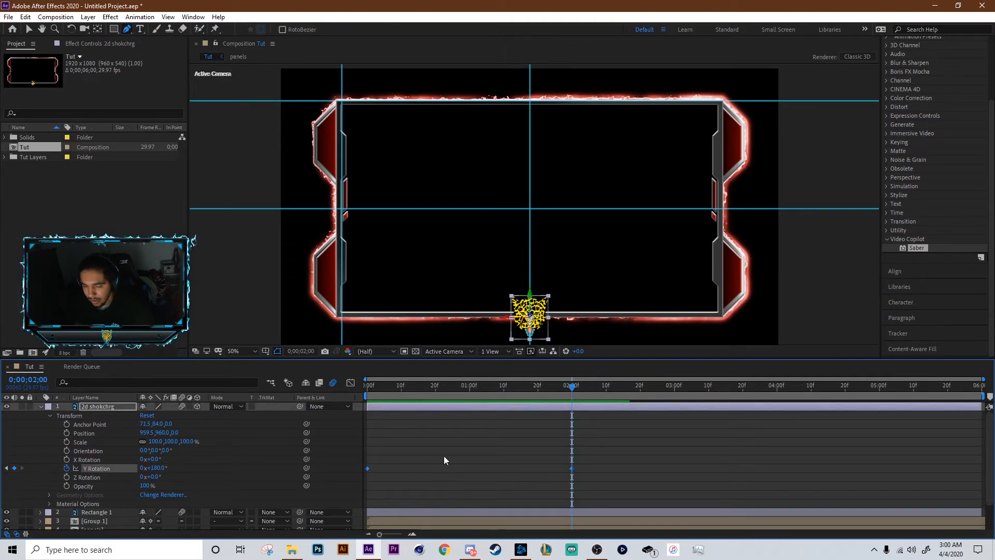
pyautogui.press('F9')
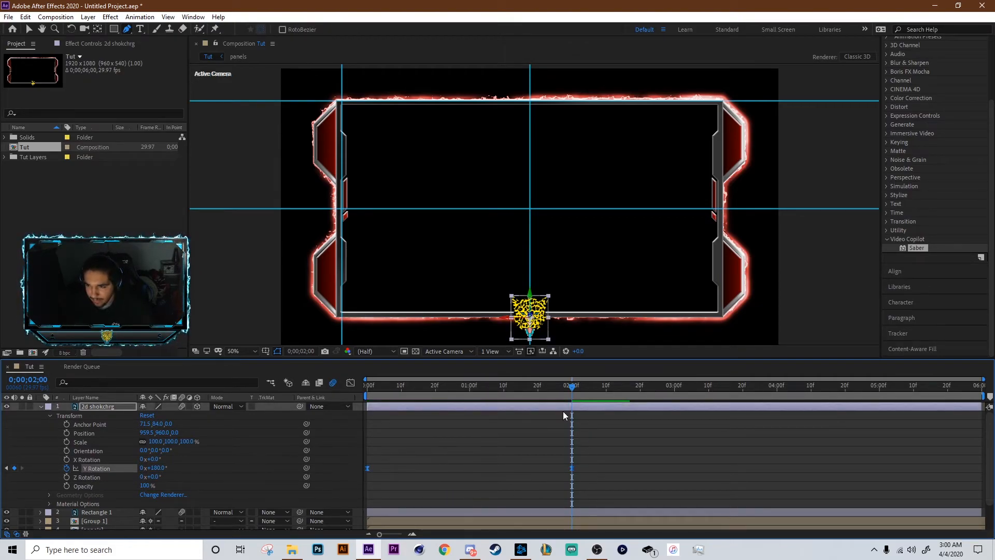
pyautogui.press('space')
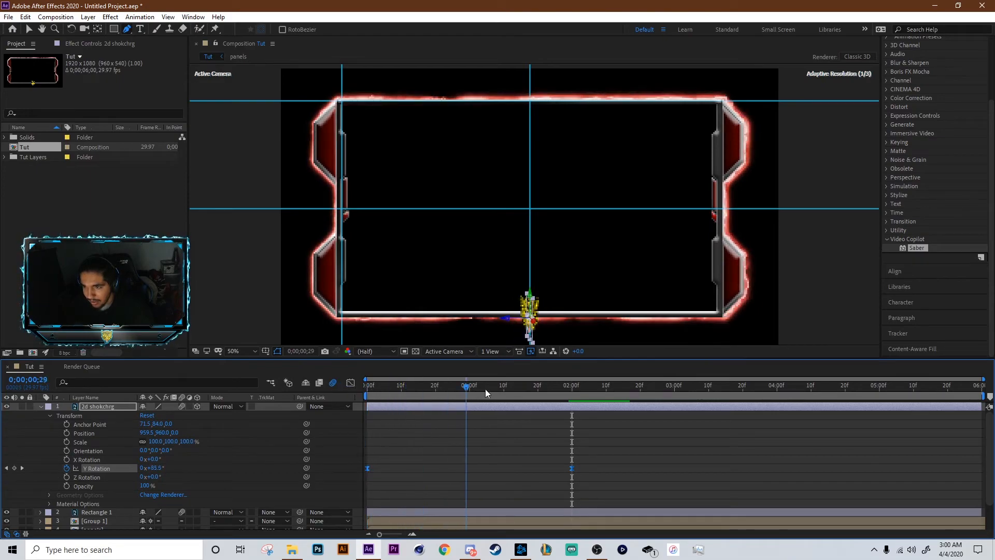
pyautogui.click(363, 390)
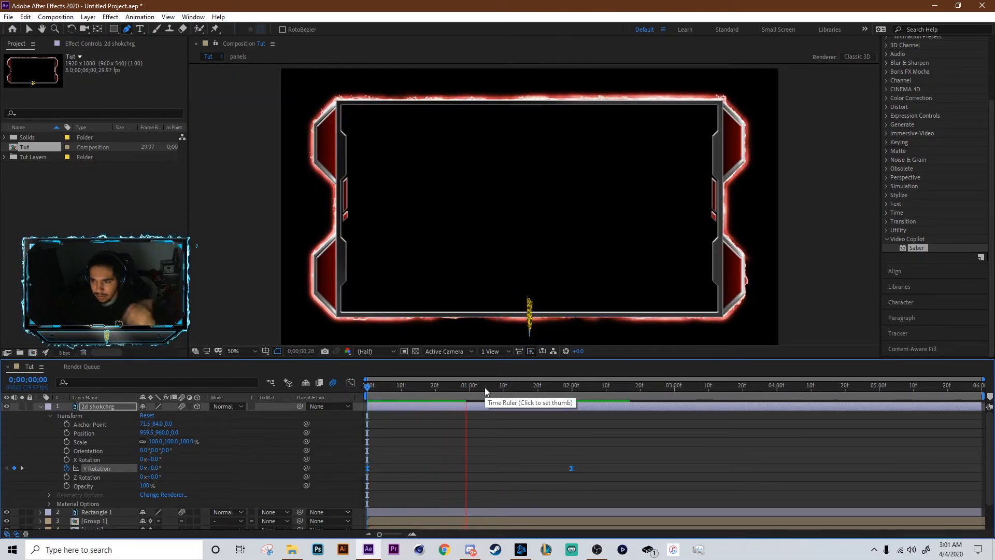
pyautogui.moveTo(538, 390); pyautogui.dragTo(356, 388)
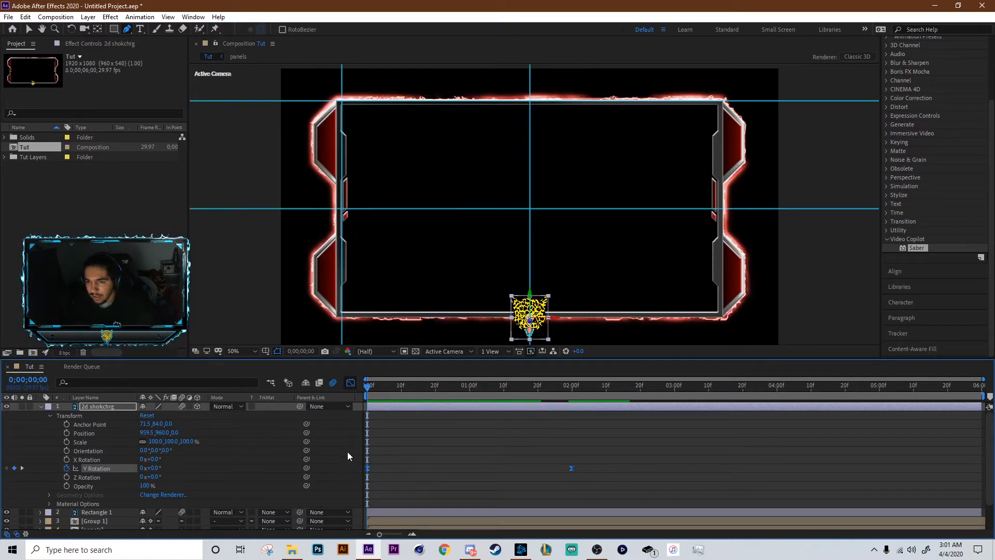
# Reshape the Y Rotation value curve in the Graph Editor into a steep S-curve by extending both keyframe handles horizontally to the opposite keyframe's time.
pyautogui.hotkey('shift', 'F3')
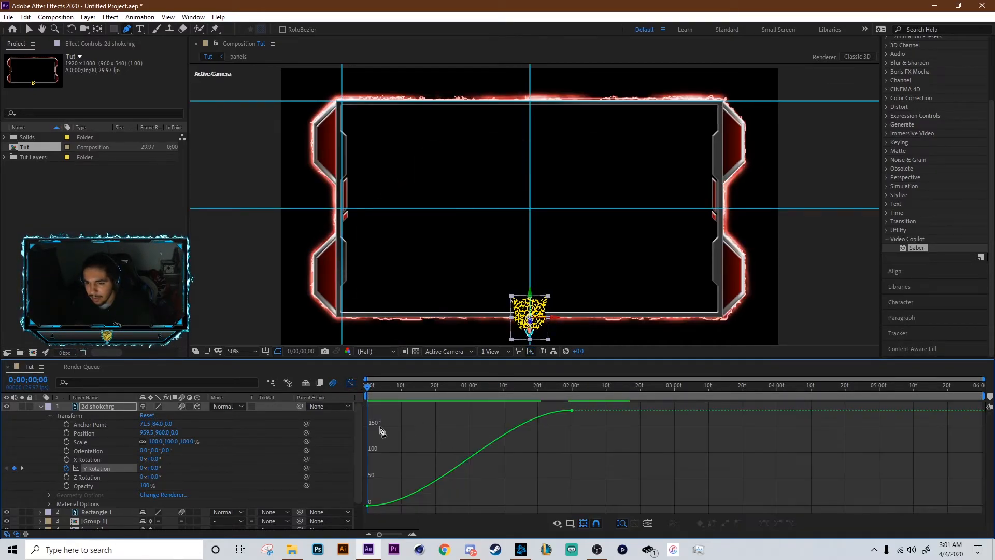
pyautogui.click(571, 410)
pyautogui.hotkey('ctrl', 'z')
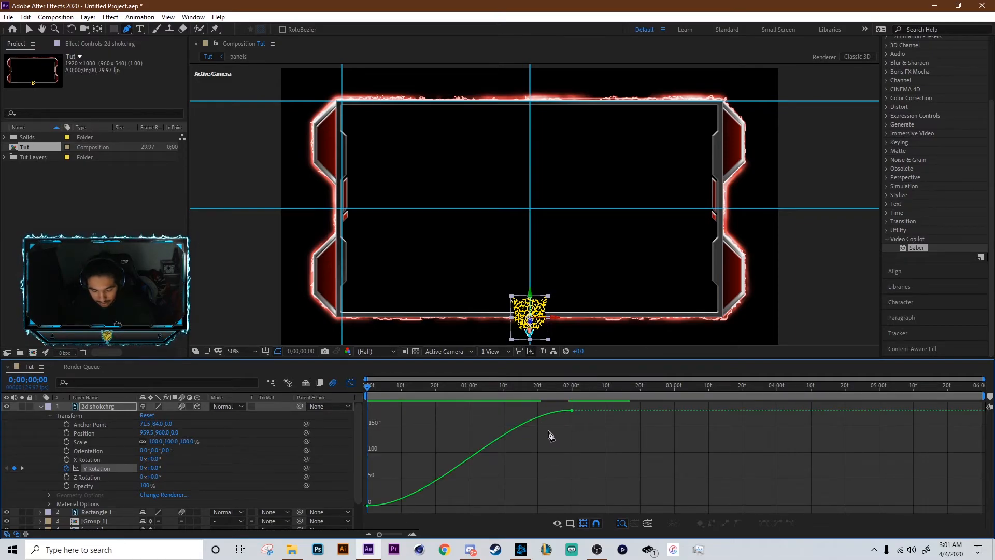
pyautogui.click(572, 412)
pyautogui.moveTo(502, 413); pyautogui.dragTo(349, 415)
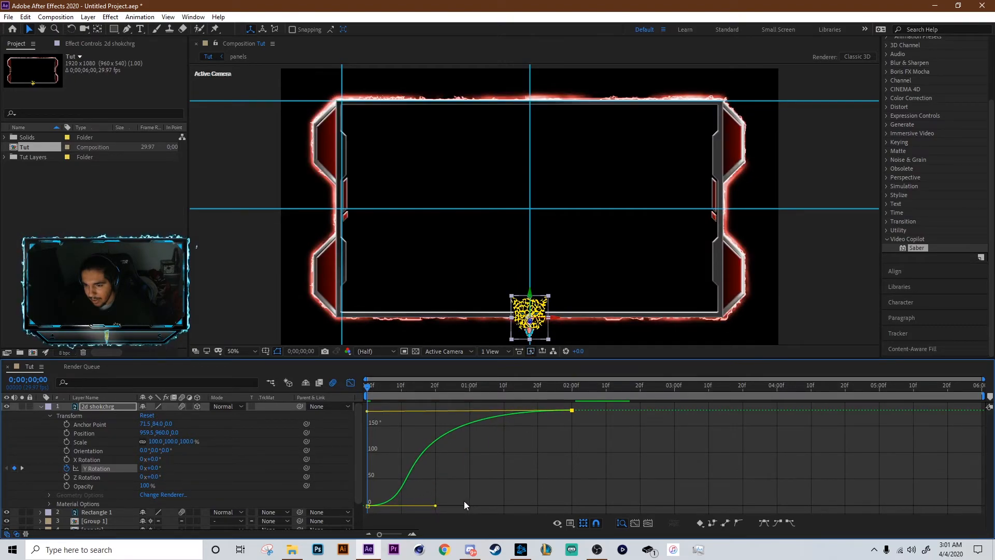
pyautogui.click(436, 505)
pyautogui.moveTo(436, 506); pyautogui.dragTo(560, 505)
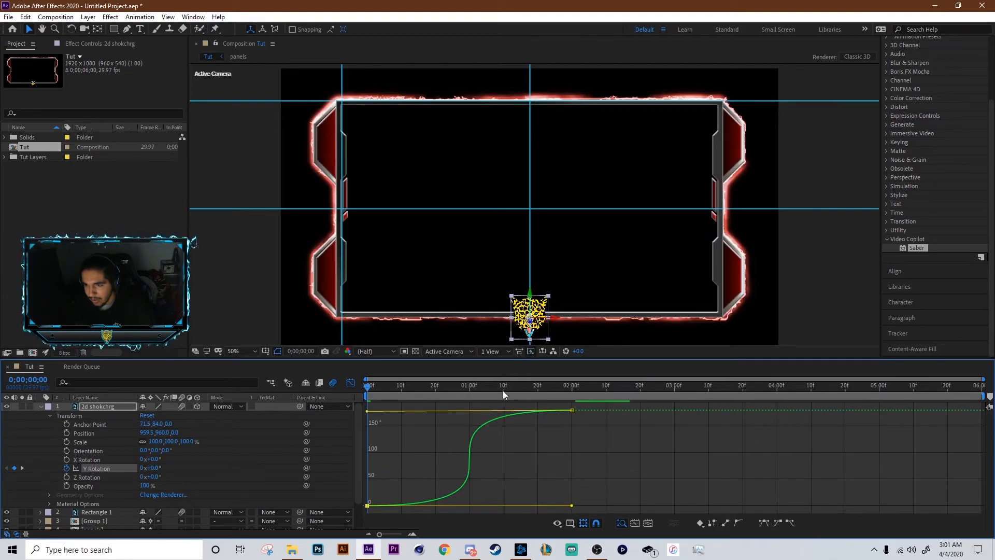
# Preview the leopard logo's spin with the steeper easing curve from the first frame.
pyautogui.press('space')
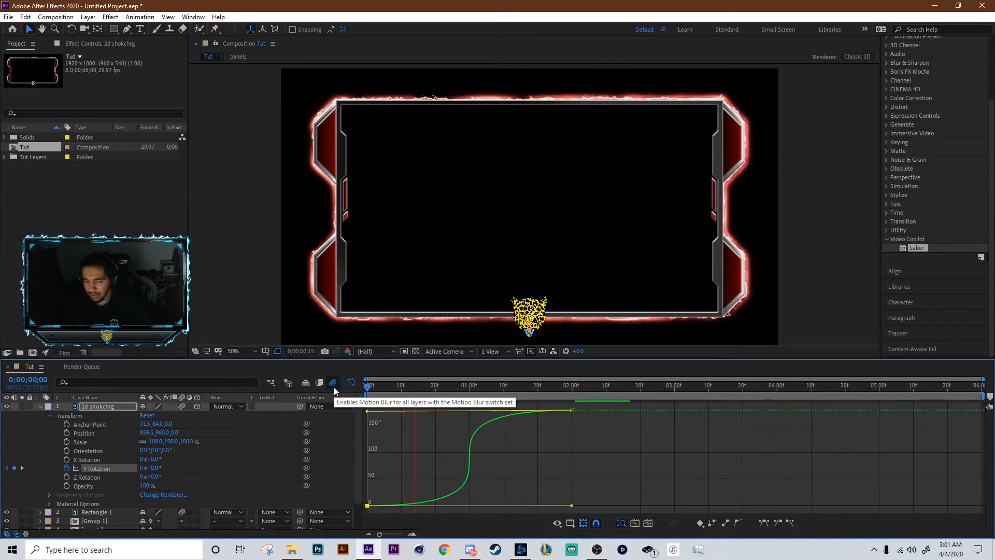
pyautogui.press('space')
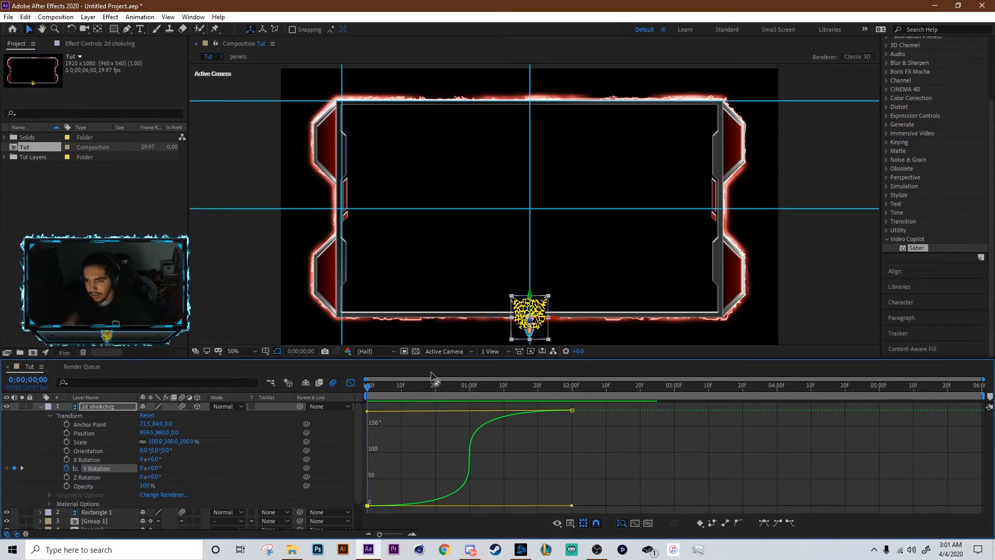
pyautogui.click(259, 270)
pyautogui.press('space')
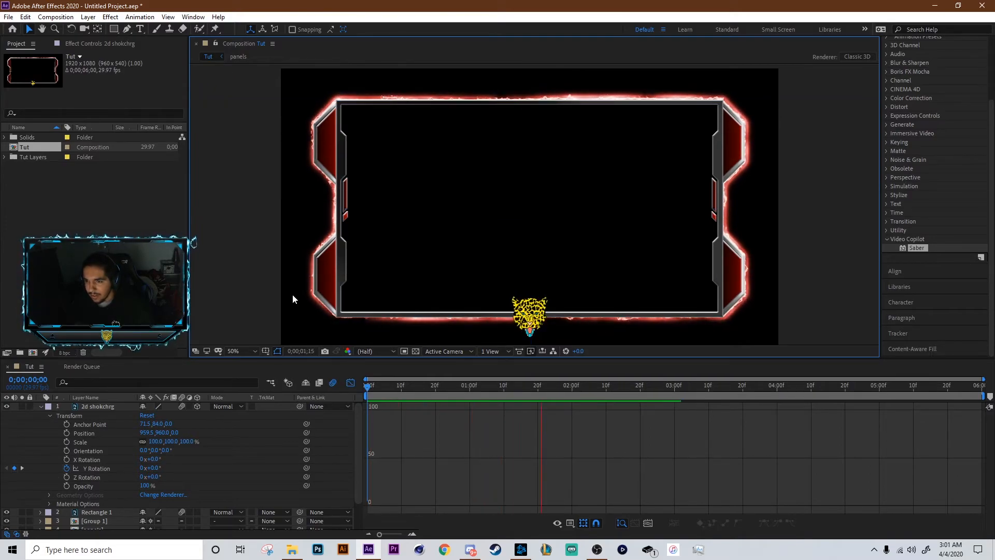
pyautogui.press('space')
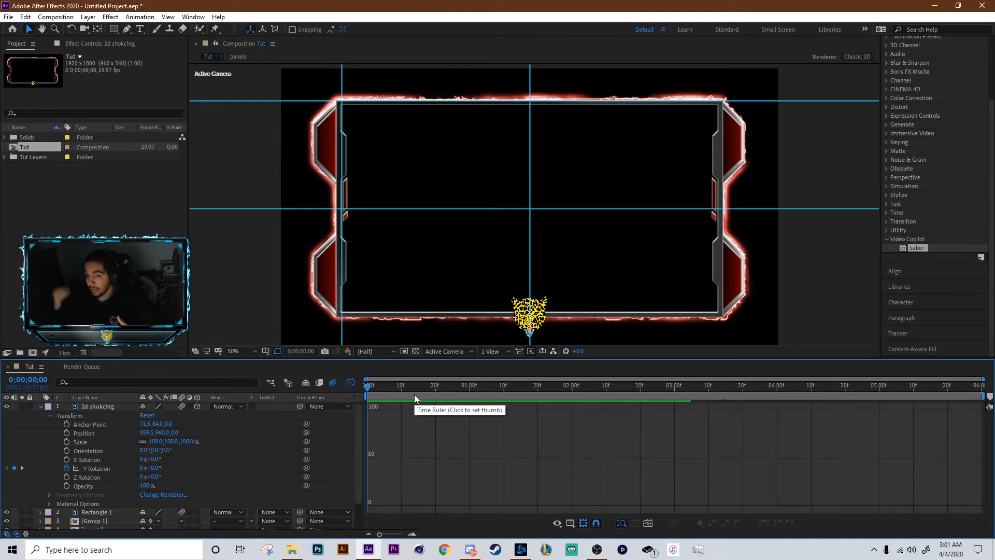
# Collapse the leopard logo layer, select Rectangle 1 and search the effects for "light" to locate CC Light Sweep.
pyautogui.click(60, 405)
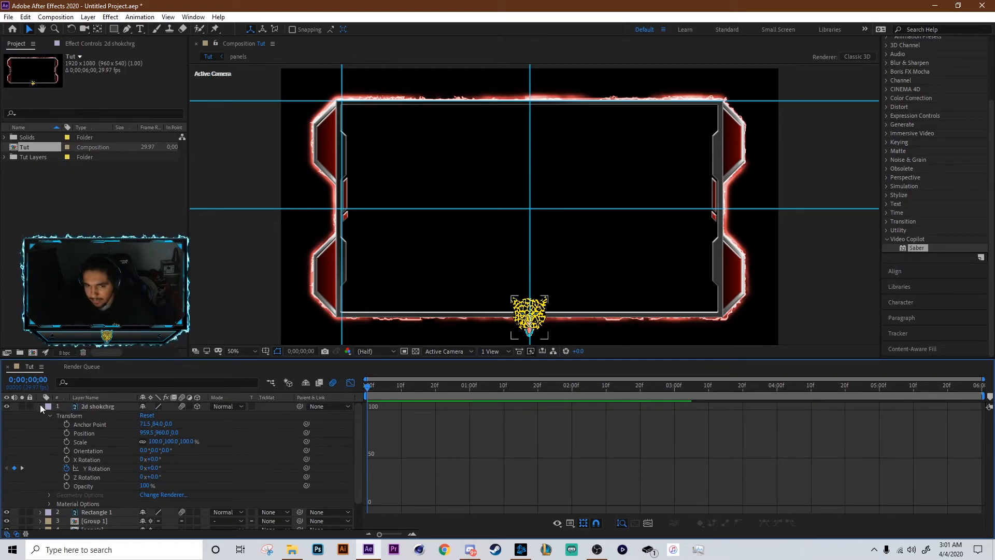
pyautogui.click(40, 406)
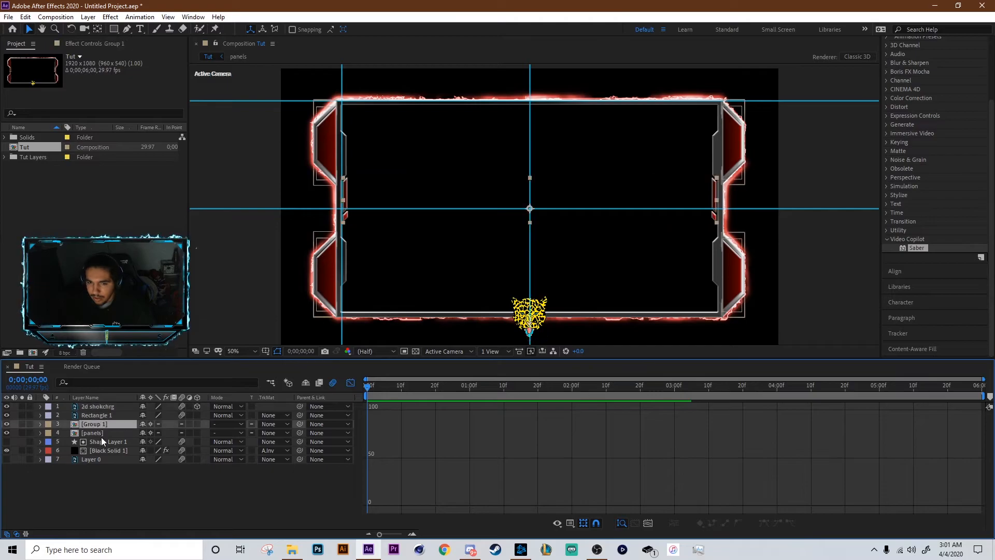
pyautogui.click(95, 416)
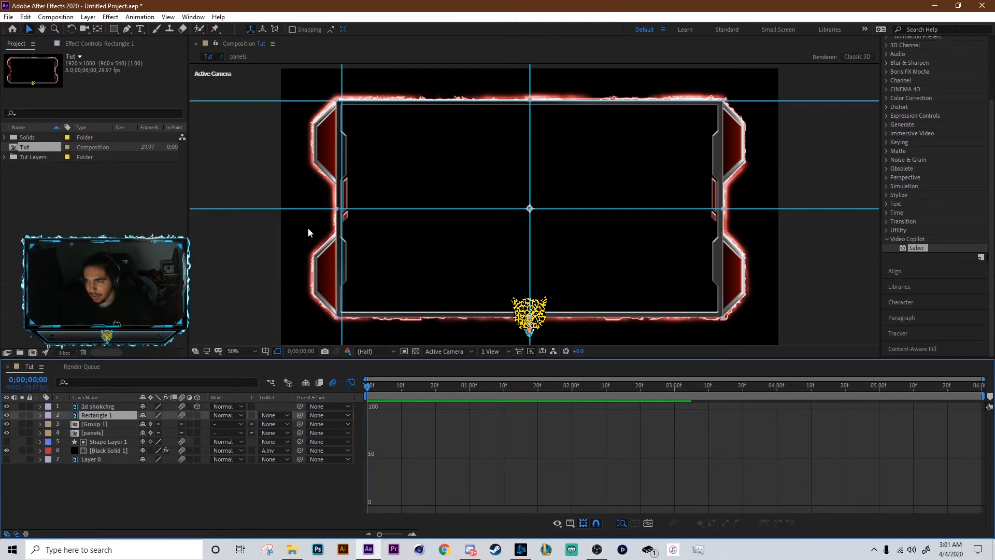
pyautogui.scroll(3, 934, 236)
pyautogui.click(915, 104)
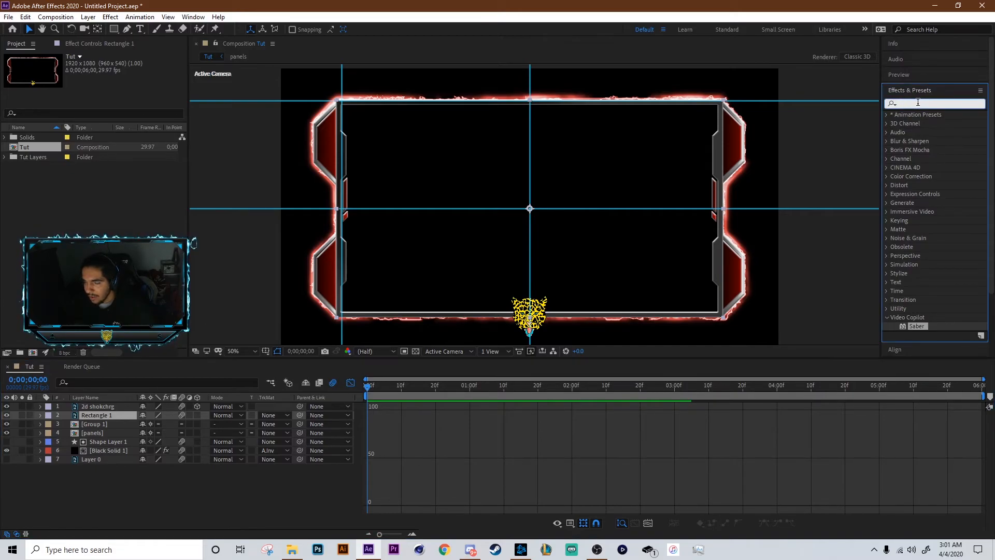
pyautogui.write('light')
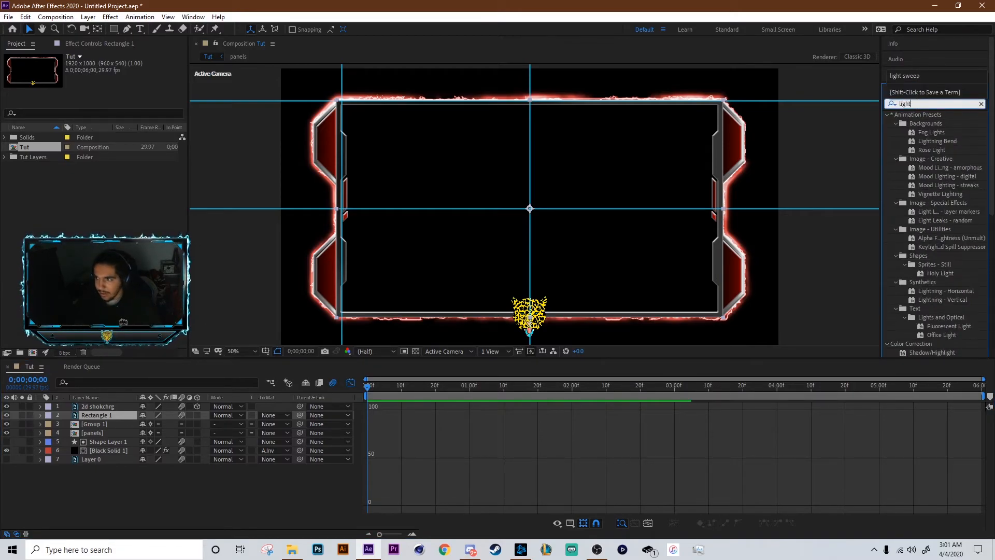
pyautogui.scroll(-5, 947, 294)
pyautogui.scroll(-1, 938, 285)
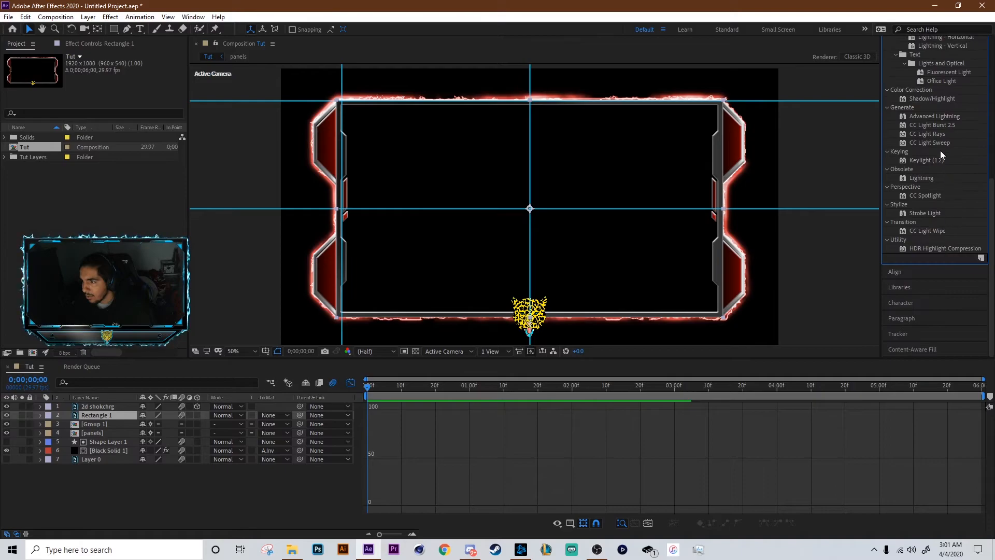
# Try applying the CC Light Sweep effect to the Rectangle 1 layer, then undo it.
pyautogui.moveTo(941, 141); pyautogui.dragTo(100, 414)
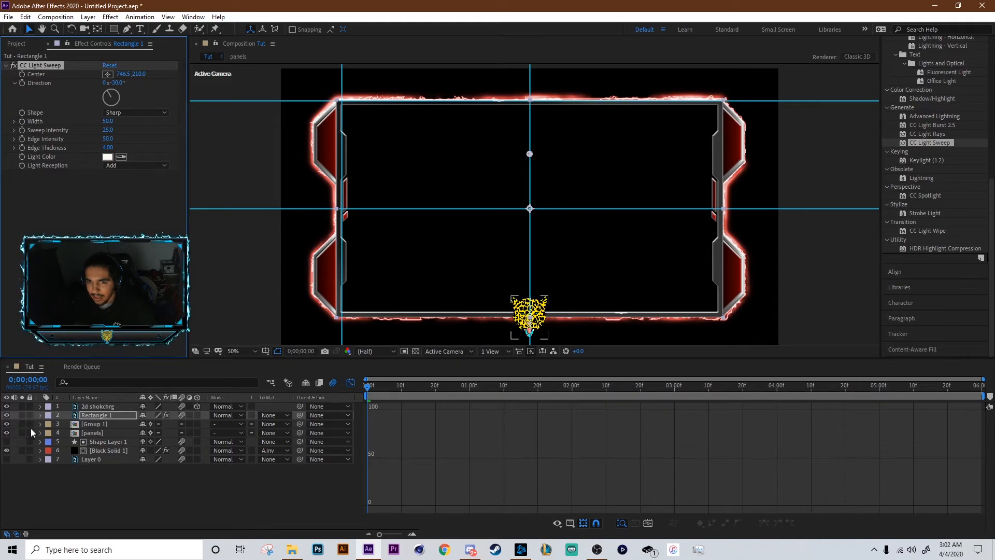
pyautogui.hotkey('ctrl', 'z')
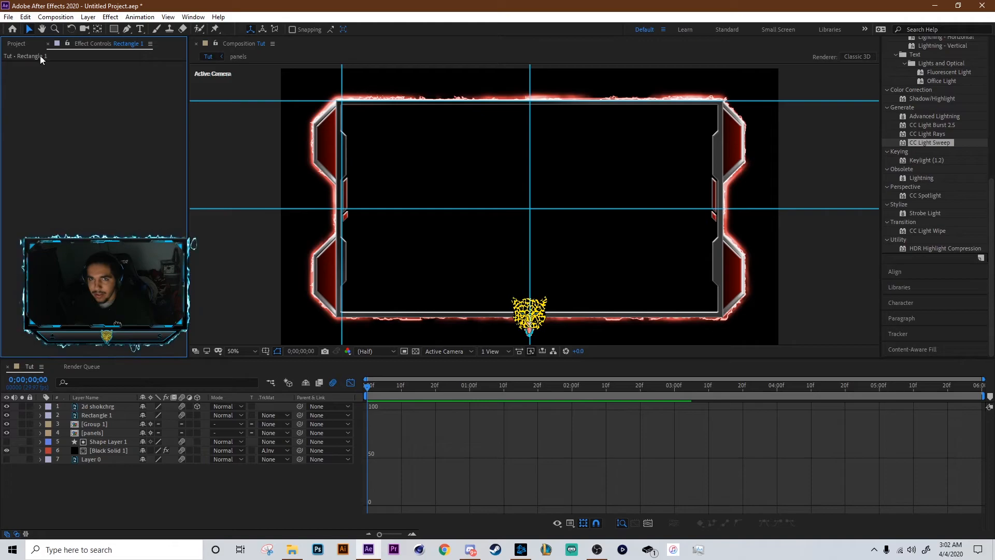
# Create a new 1920 x 1080, 6-second composition named Comp 1 and place the Tut composition in it as a layer.
pyautogui.click(16, 44)
pyautogui.click(23, 147)
pyautogui.rightClick(27, 147)
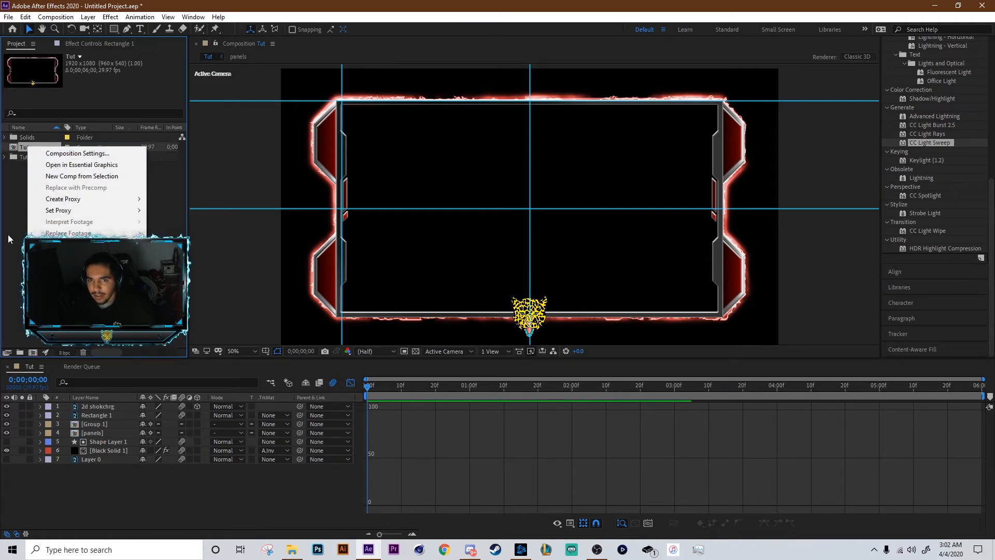
pyautogui.click(8, 239)
pyautogui.click(32, 352)
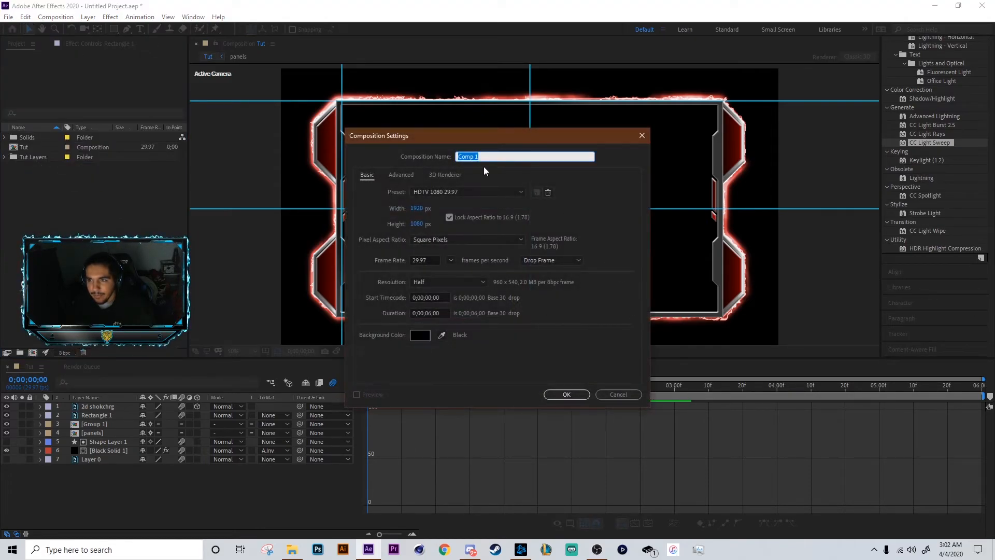
pyautogui.click(555, 390)
pyautogui.moveTo(27, 157); pyautogui.dragTo(99, 419)
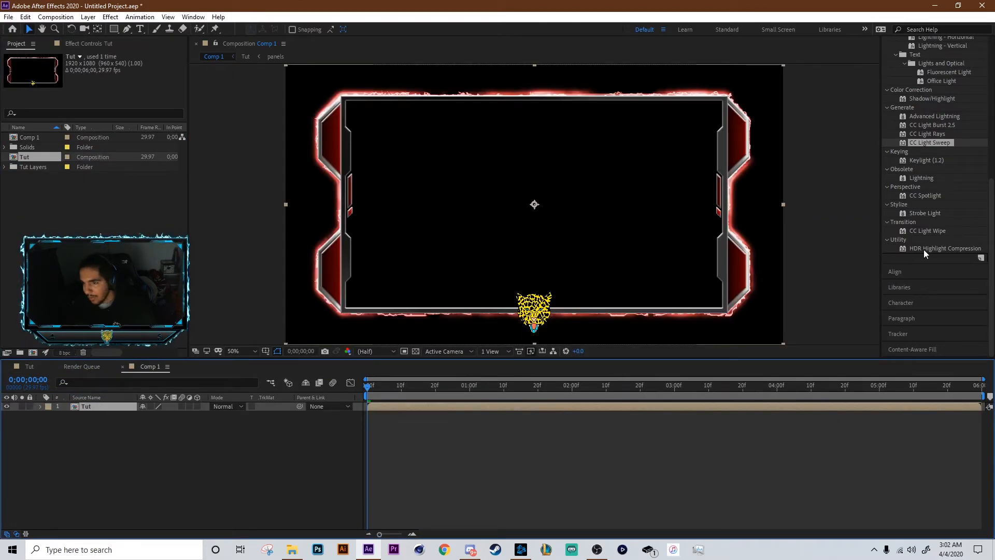
# Apply CC Light Sweep to the Tut layer and move the sweep's center to about 952, 540, near the middle of the frame.
pyautogui.moveTo(929, 142); pyautogui.dragTo(78, 406)
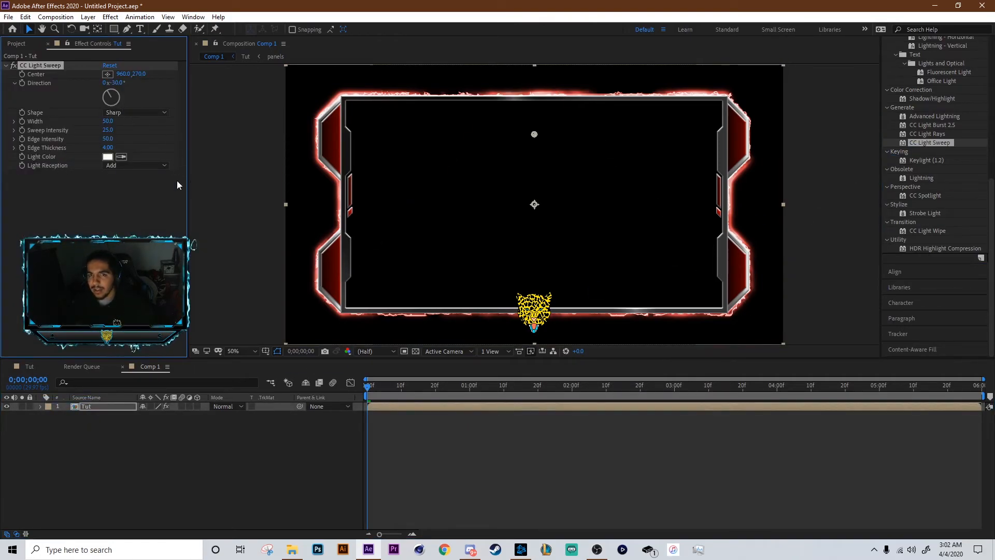
pyautogui.moveTo(108, 121); pyautogui.dragTo(113, 121)
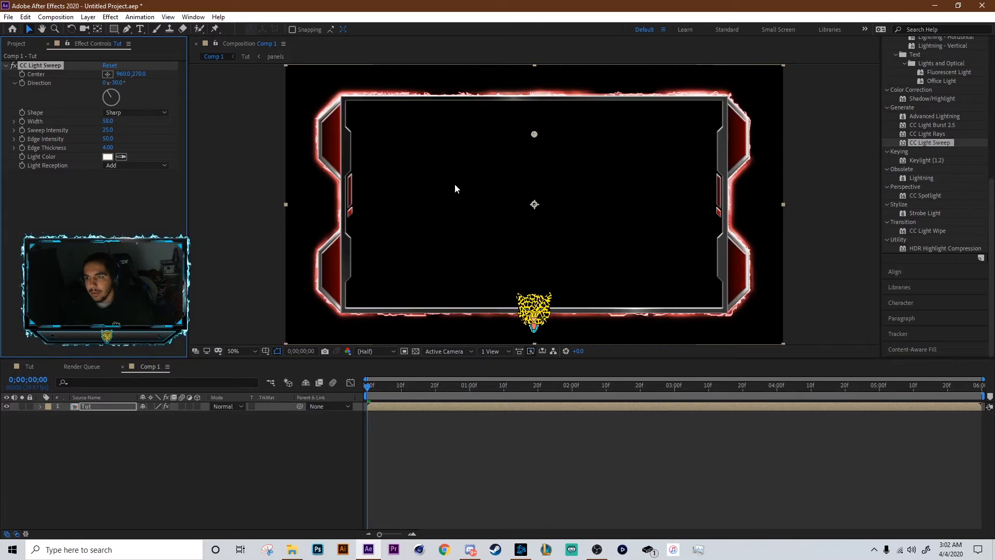
pyautogui.moveTo(539, 136); pyautogui.dragTo(535, 206)
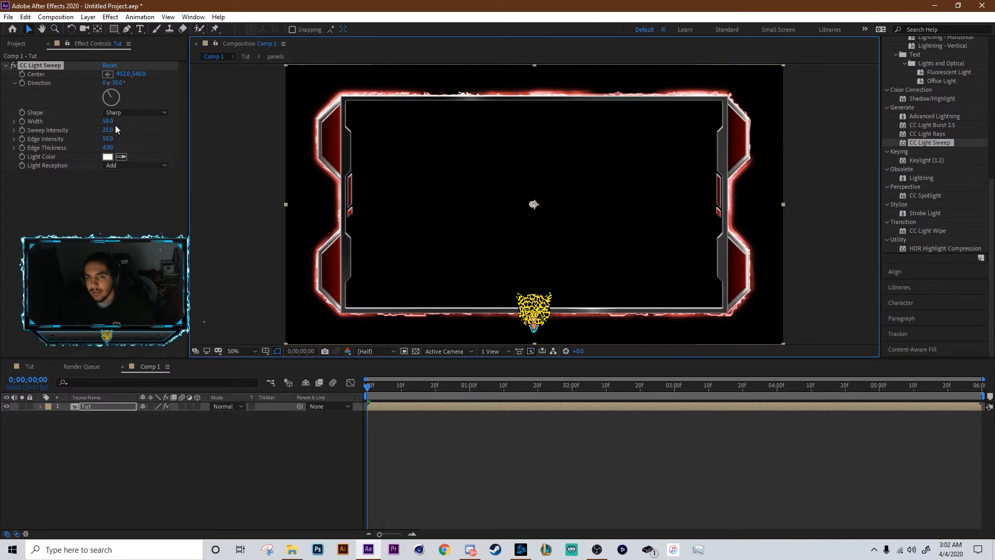
# Set the light sweep's width to 84 and sweep intensity to about 51, and change its light color to soft red FC7878.
pyautogui.moveTo(108, 123); pyautogui.dragTo(120, 131)
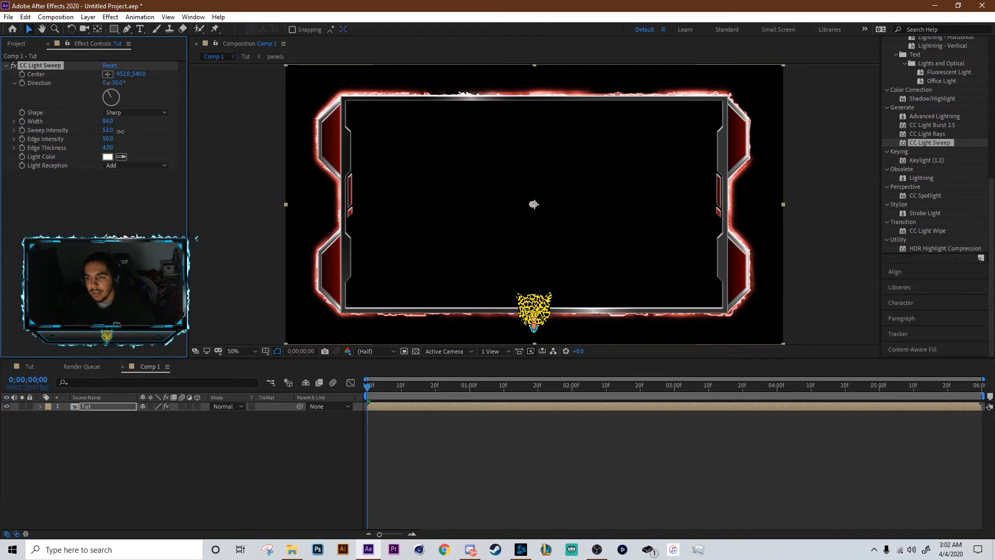
pyautogui.click(105, 159)
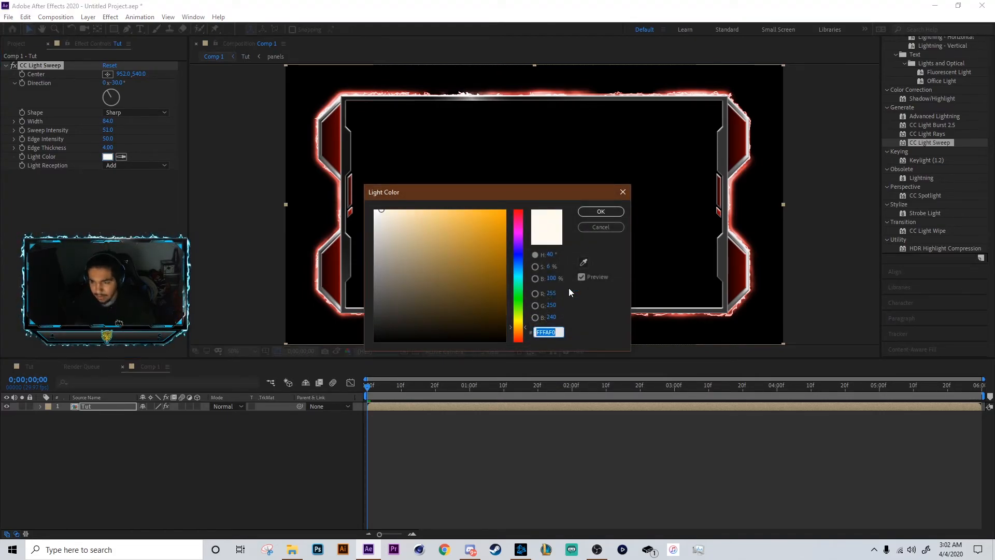
pyautogui.write('AF0000')
pyautogui.moveTo(505, 272)
pyautogui.mouseDown()
pyautogui.moveTo(493, 251)
pyautogui.moveTo(444, 225)
pyautogui.moveTo(442, 210)
pyautogui.mouseUp()
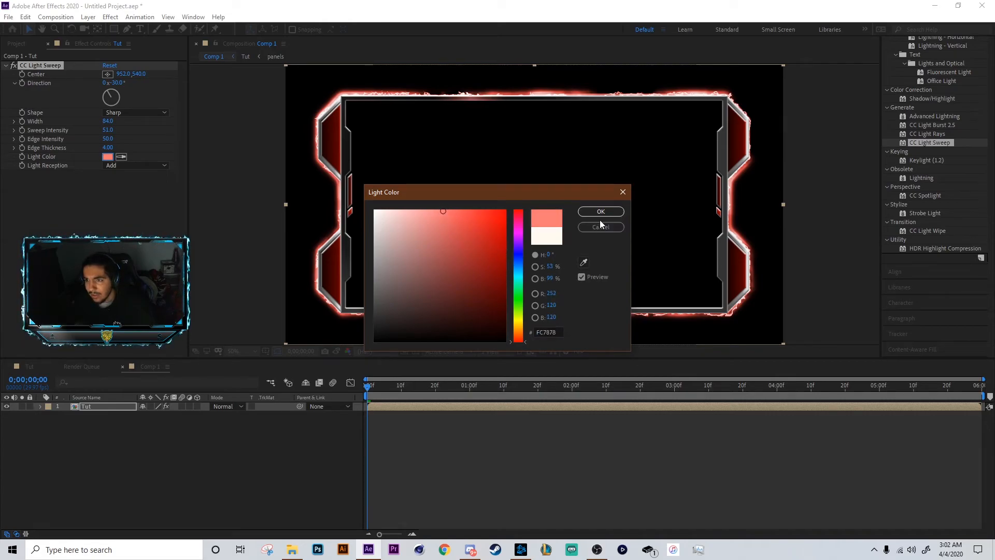
pyautogui.click(601, 212)
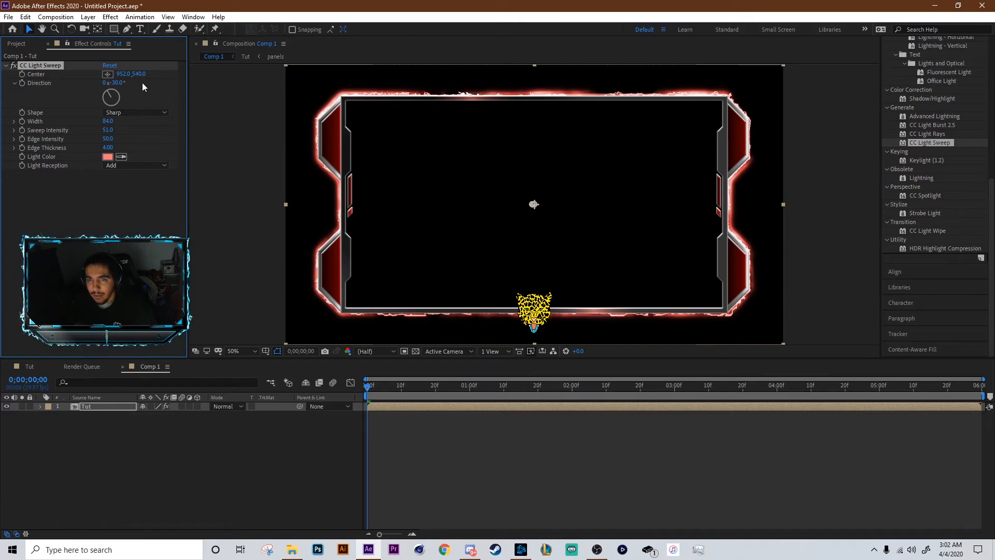
# Move the light sweep's center to -366, 540, beyond the frame's left edge, and keyframe it at 0;00.
pyautogui.moveTo(124, 74); pyautogui.dragTo(69, 73)
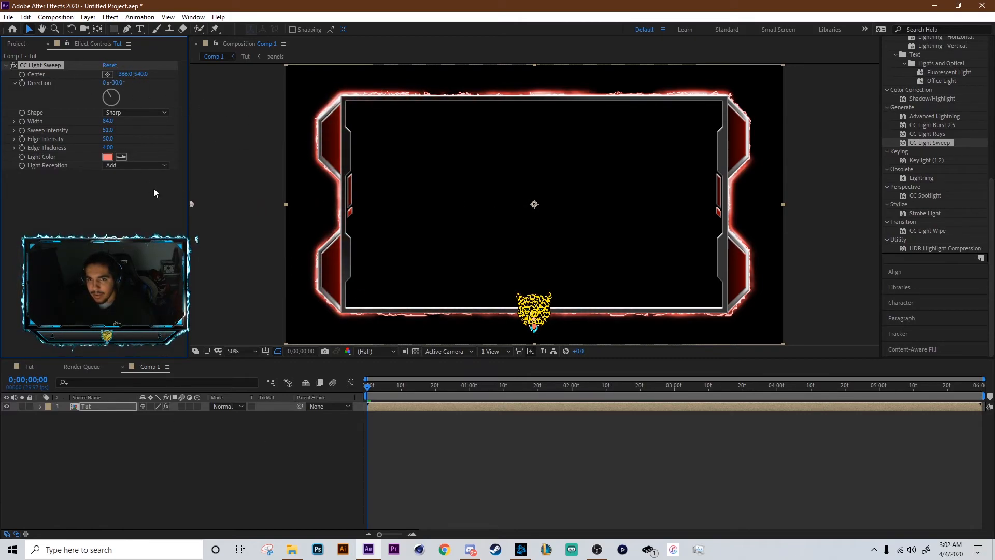
pyautogui.click(41, 406)
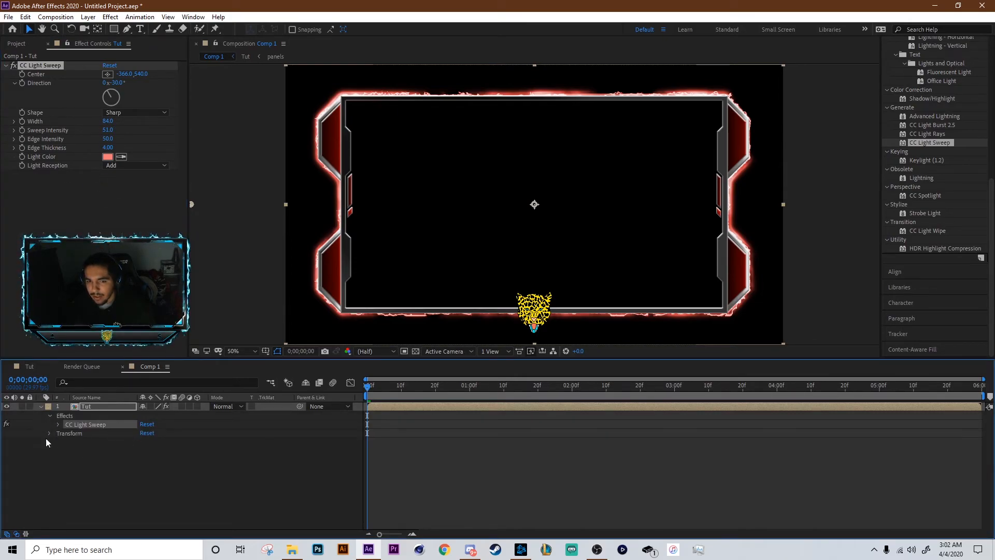
pyautogui.click(58, 425)
pyautogui.click(75, 433)
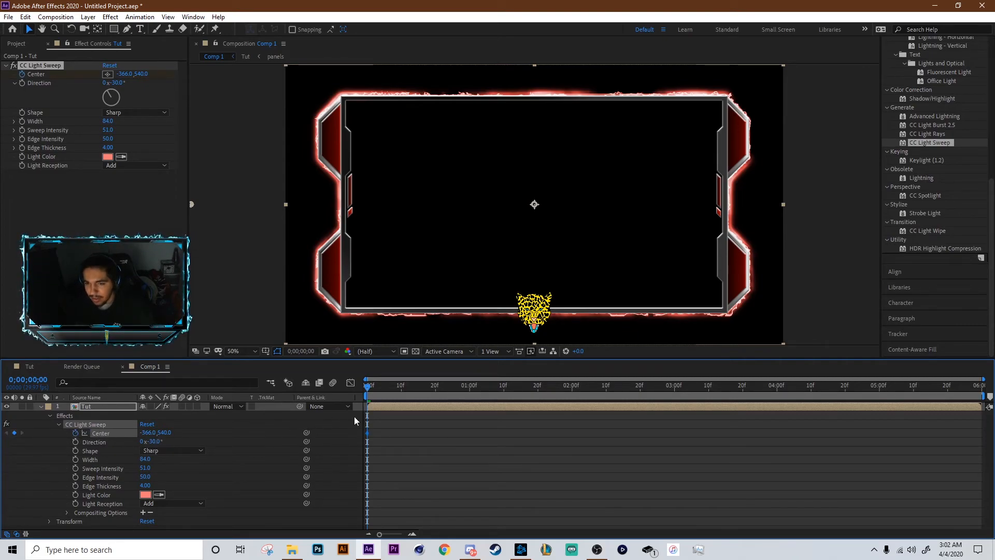
# At 0;00;02;15, keyframe the light sweep's center at about 2465, 540, beyond the frame's right edge.
pyautogui.moveTo(366, 387); pyautogui.dragTo(623, 412)
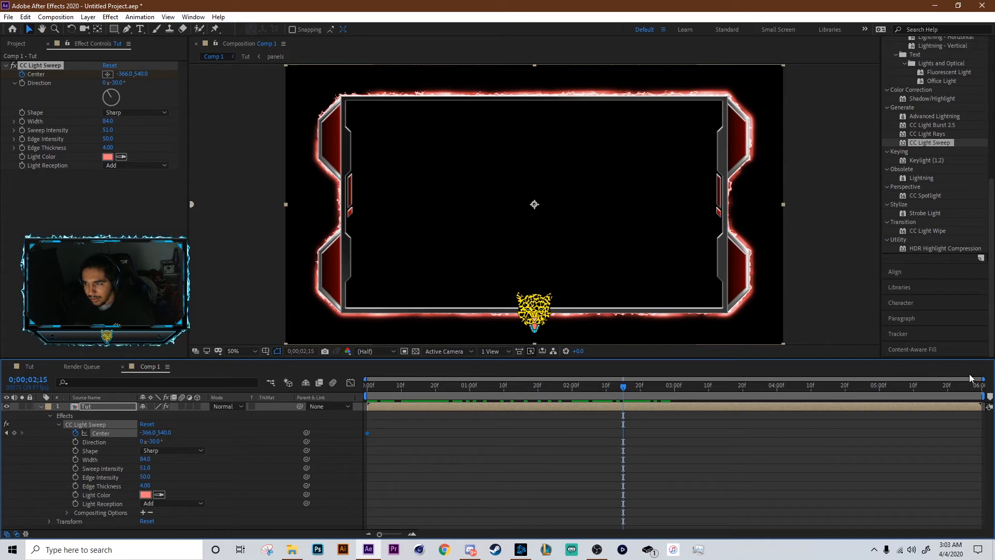
pyautogui.moveTo(981, 378); pyautogui.dragTo(767, 388)
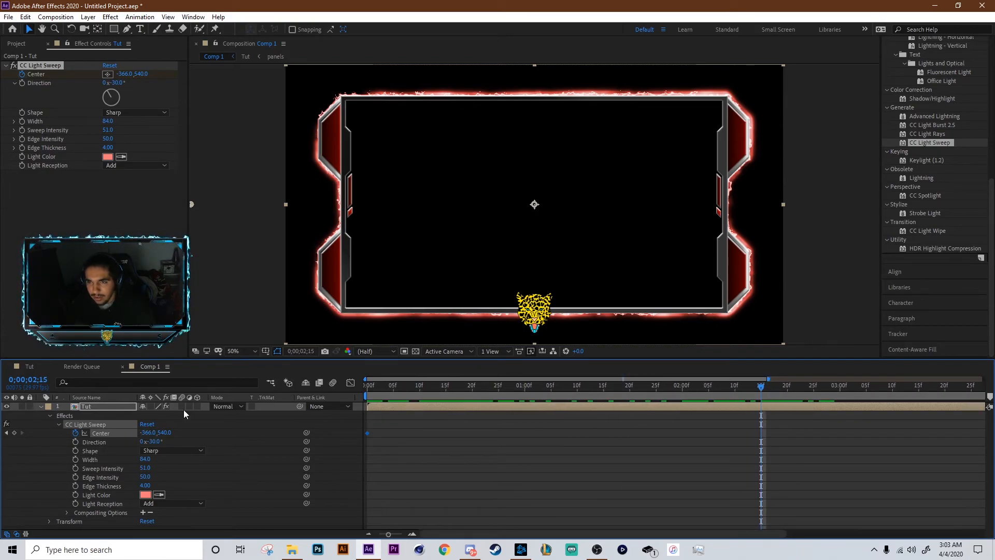
pyautogui.moveTo(144, 434); pyautogui.dragTo(373, 434)
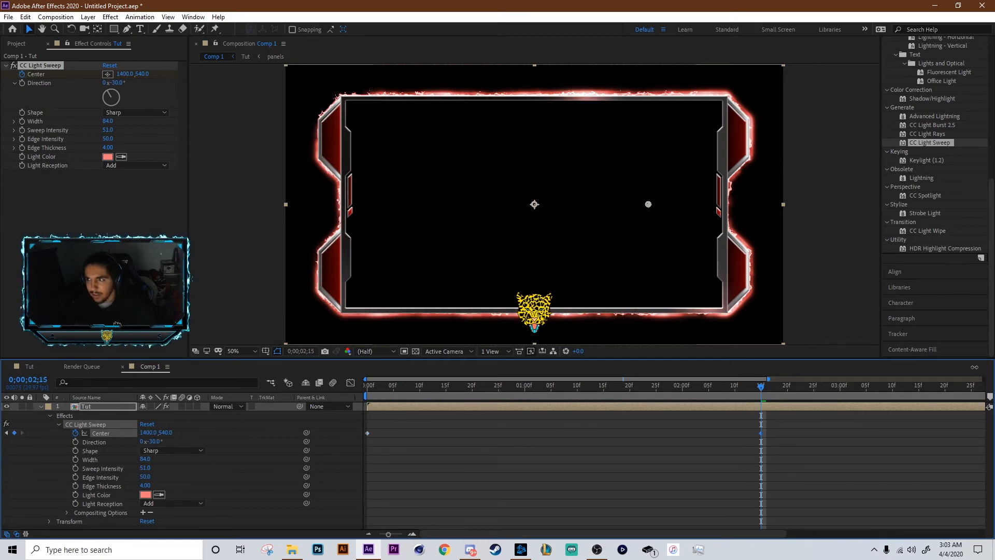
pyautogui.moveTo(151, 434); pyautogui.dragTo(535, 407)
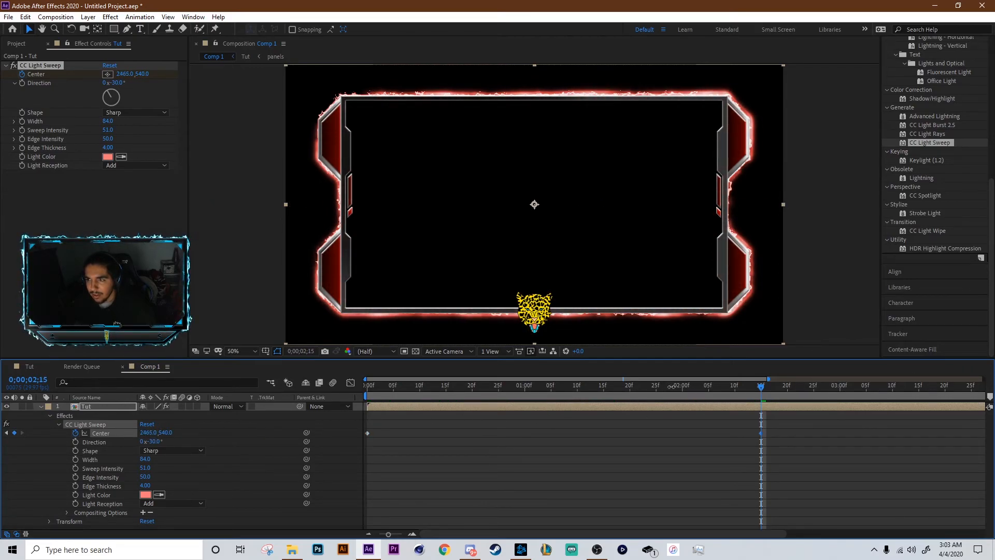
# Apply Easy Ease to both center keyframes and preview the light sweep from the start.
pyautogui.press('Home')
pyautogui.moveTo(766, 440); pyautogui.dragTo(362, 434)
pyautogui.press('F9')
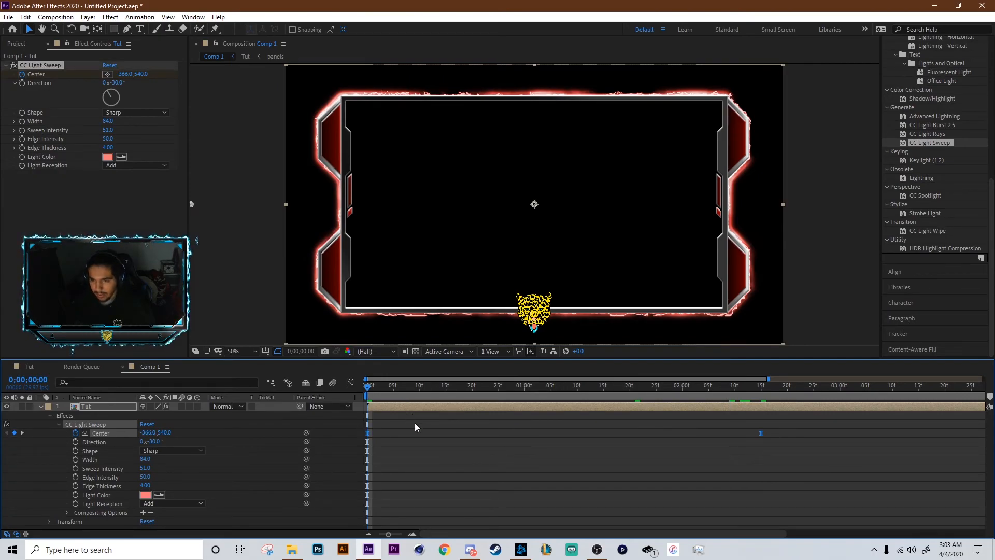
pyautogui.press('space')
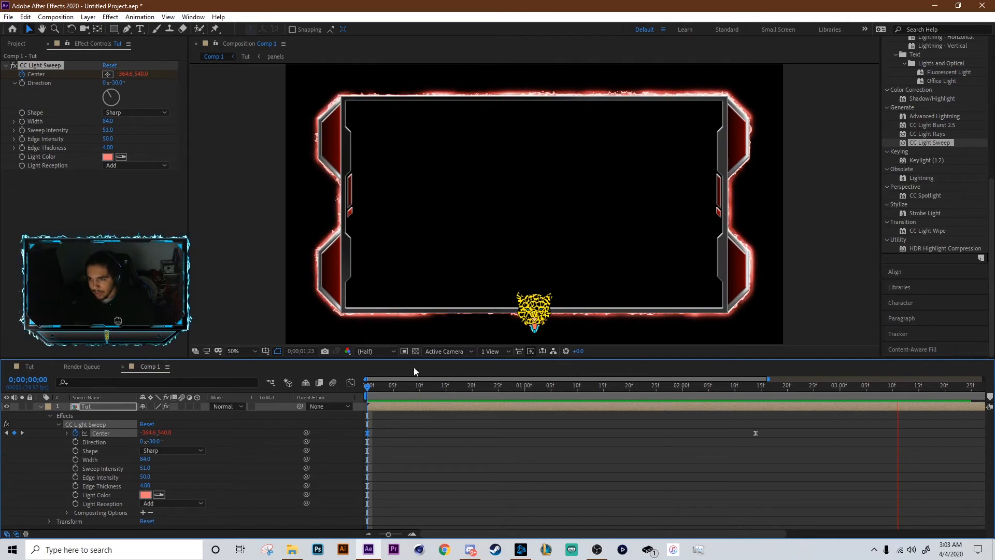
pyautogui.press('space')
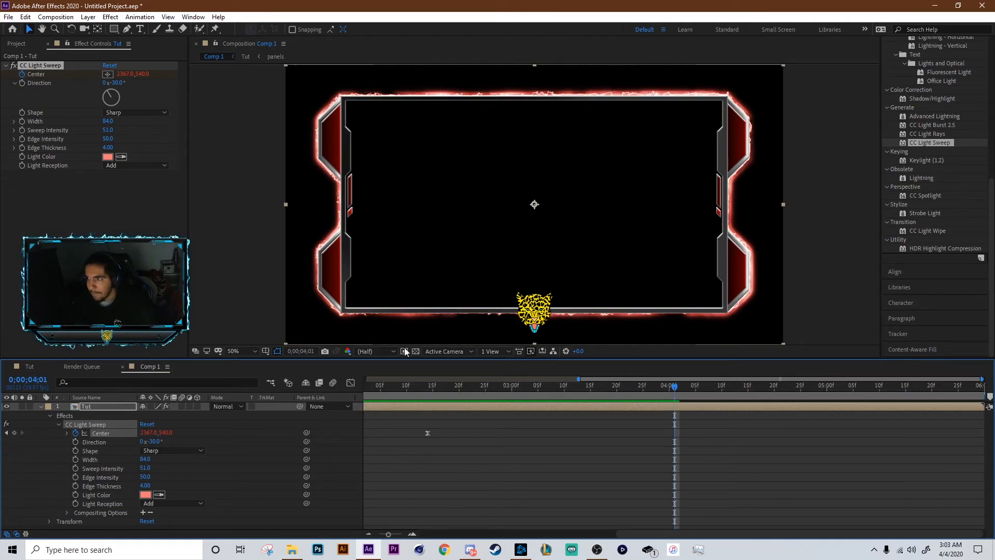
# Collapse the Tut layer's properties and add Comp 1 to the render queue.
pyautogui.click(59, 425)
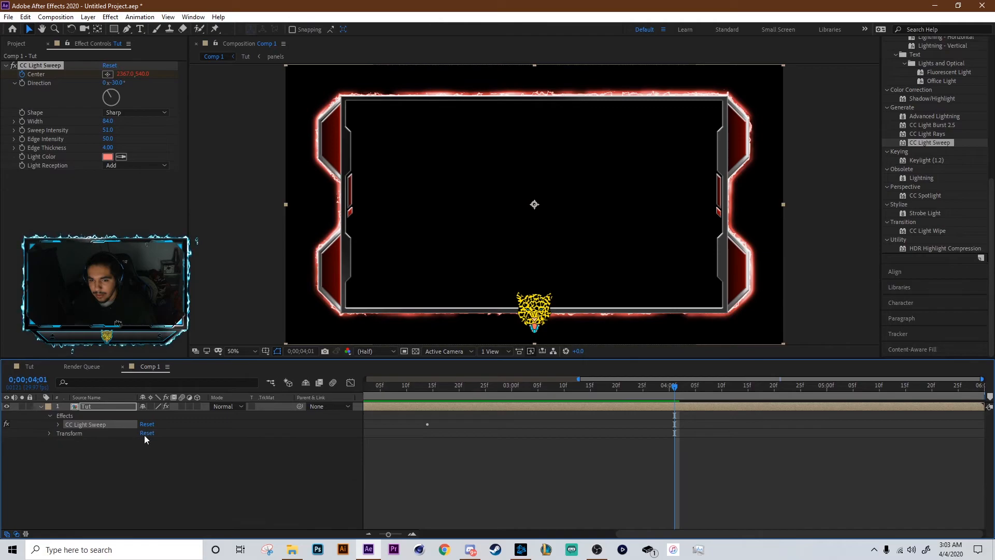
pyautogui.click(50, 416)
pyautogui.click(39, 407)
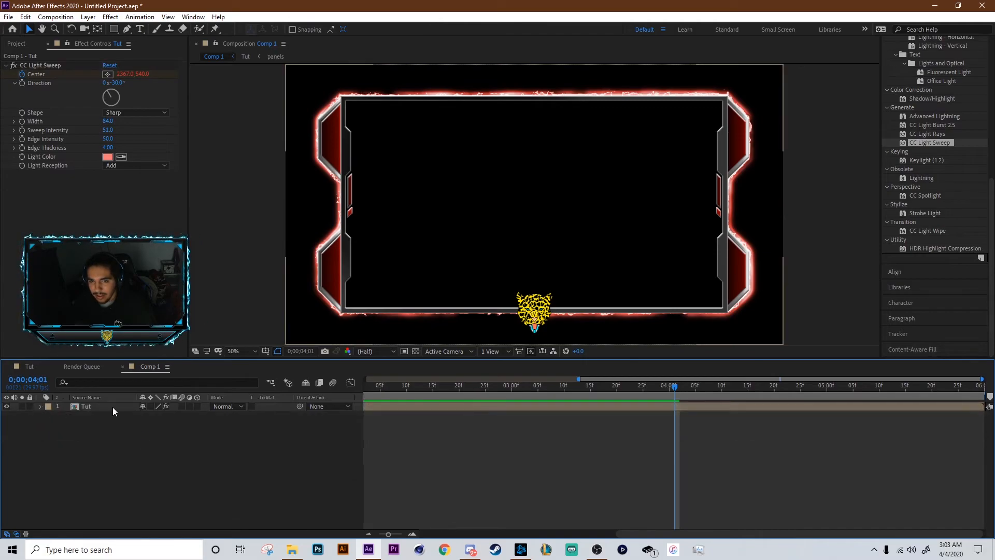
pyautogui.rightClick(141, 368)
pyautogui.click(135, 455)
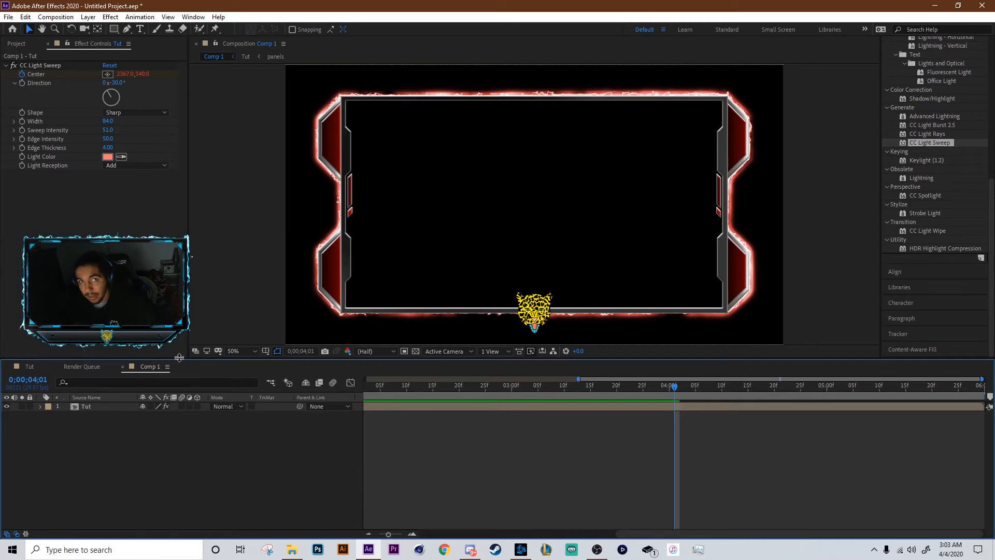
pyautogui.hotkey('ctrl', 'm')
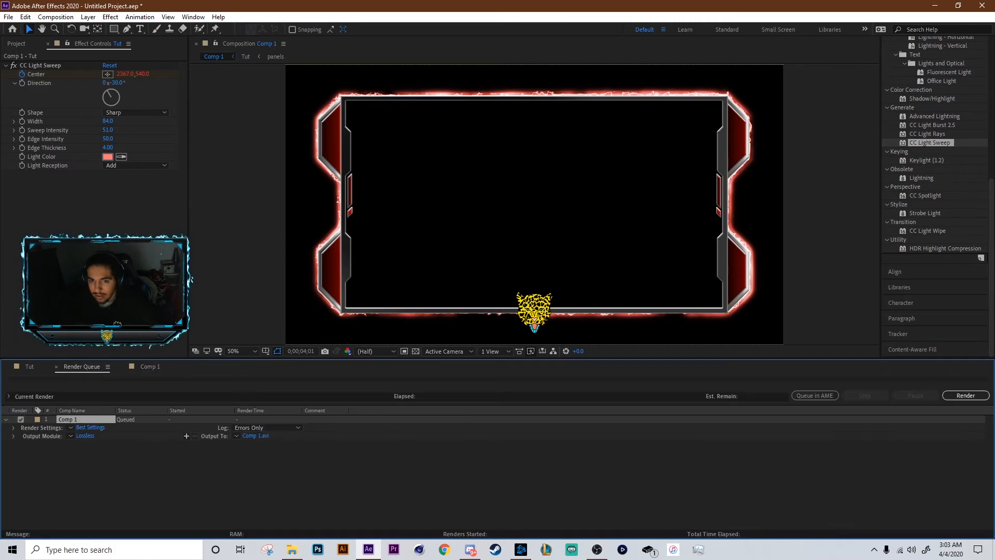
# Set Comp 1's render resolution to Half and accept the render settings.
pyautogui.click(85, 425)
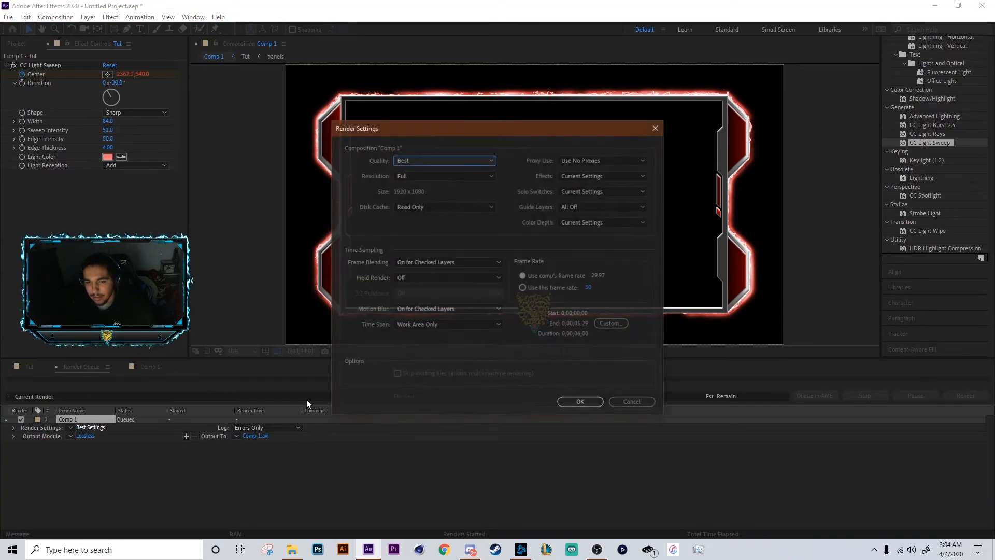
pyautogui.click(461, 176)
pyautogui.click(421, 211)
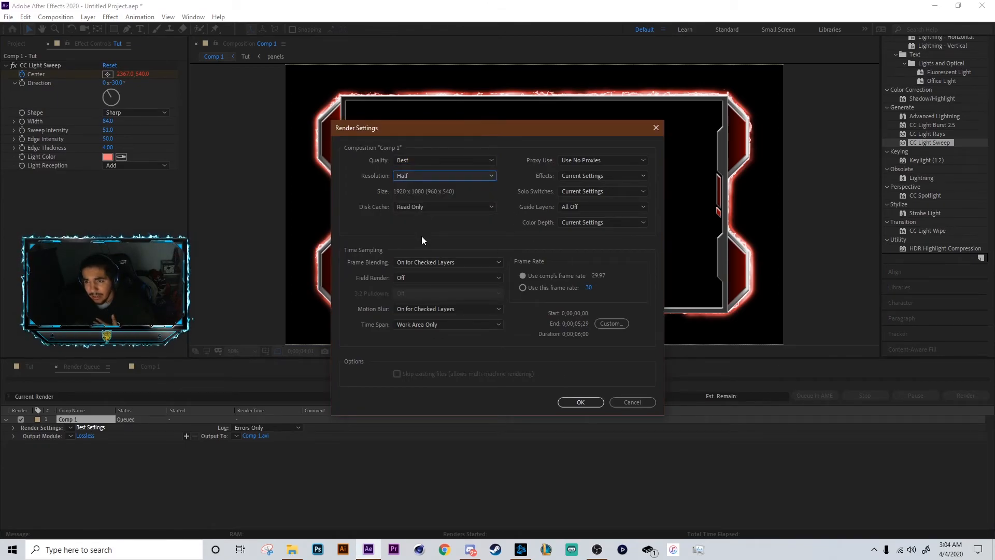
pyautogui.click(579, 403)
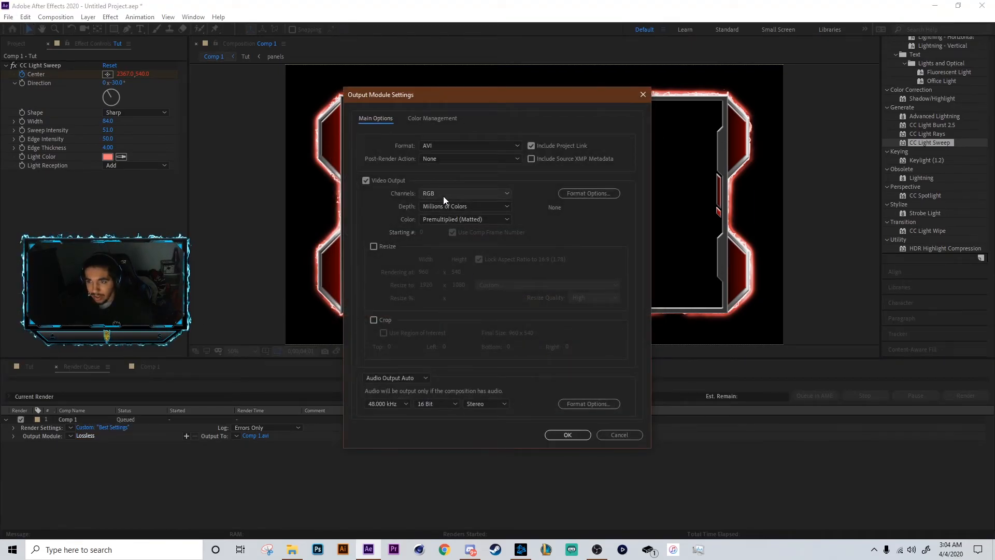
# Set the output module's video channels to RGB + Alpha, keeping the AVI format.
pyautogui.click(636, 434)
pyautogui.click(86, 436)
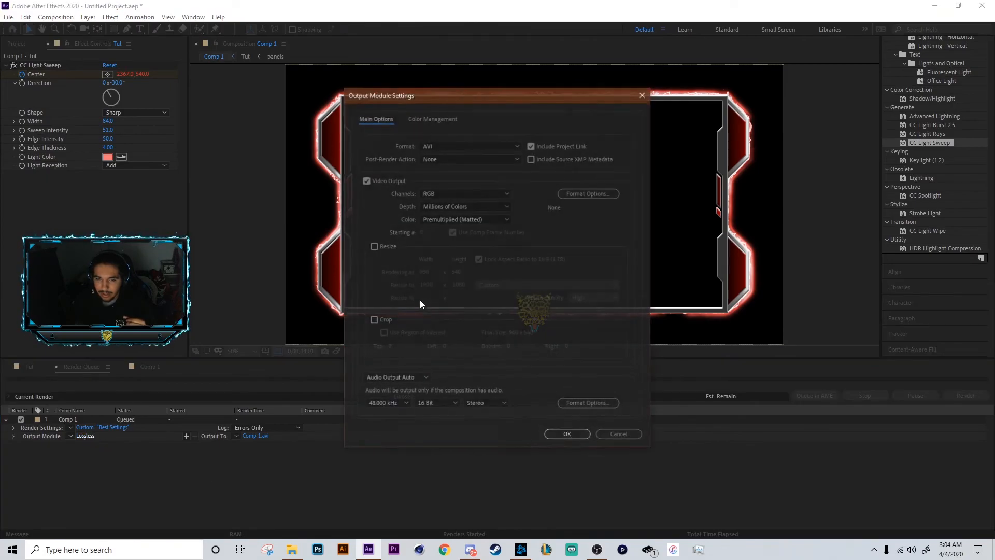
pyautogui.click(469, 192)
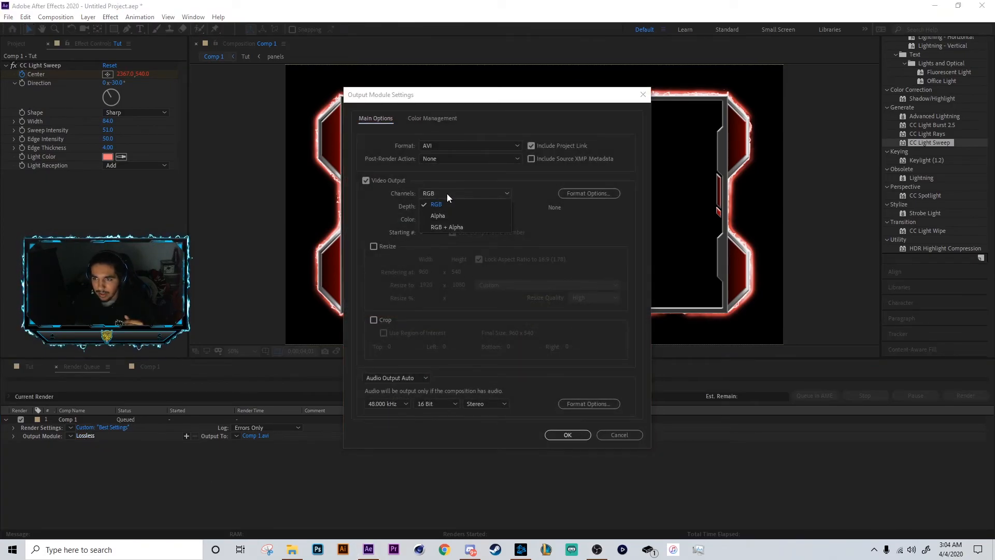
pyautogui.click(452, 228)
pyautogui.click(566, 435)
# Set the output movie to Webcam Tut as AVI in the Projects folder and start the render.
pyautogui.click(255, 436)
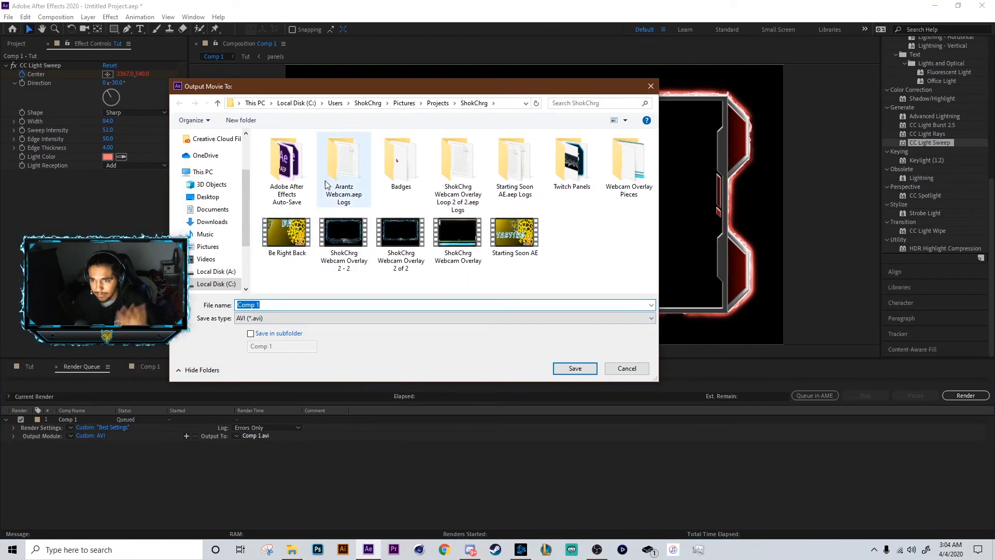
pyautogui.click(437, 103)
pyautogui.write('Webcam Tut')
pyautogui.press('Return')
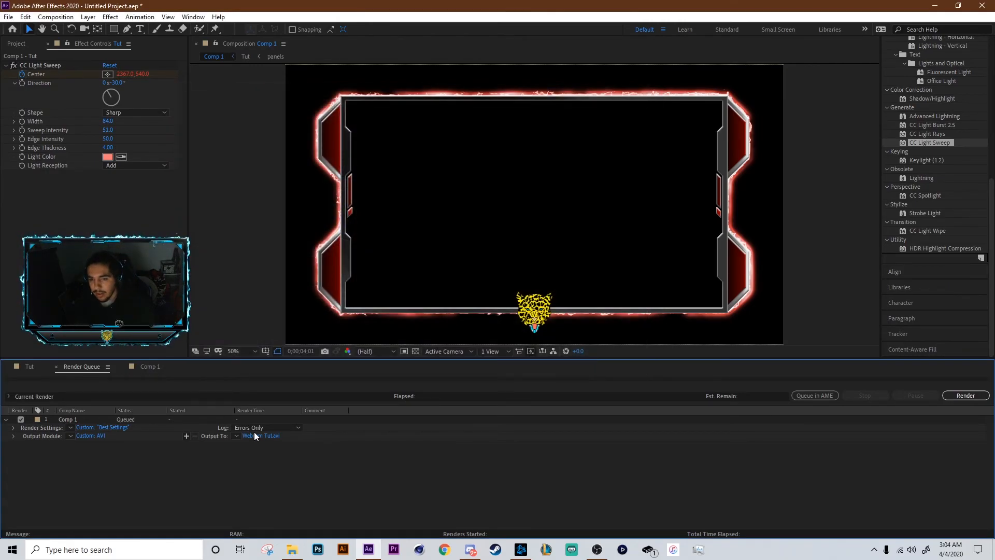
pyautogui.click(261, 429)
pyautogui.click(331, 427)
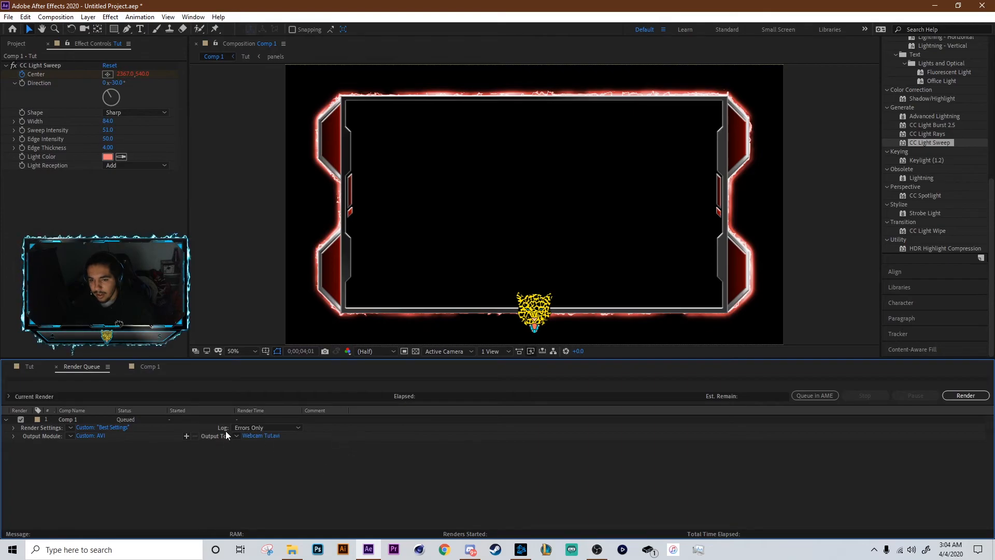
pyautogui.click(257, 436)
pyautogui.click(570, 368)
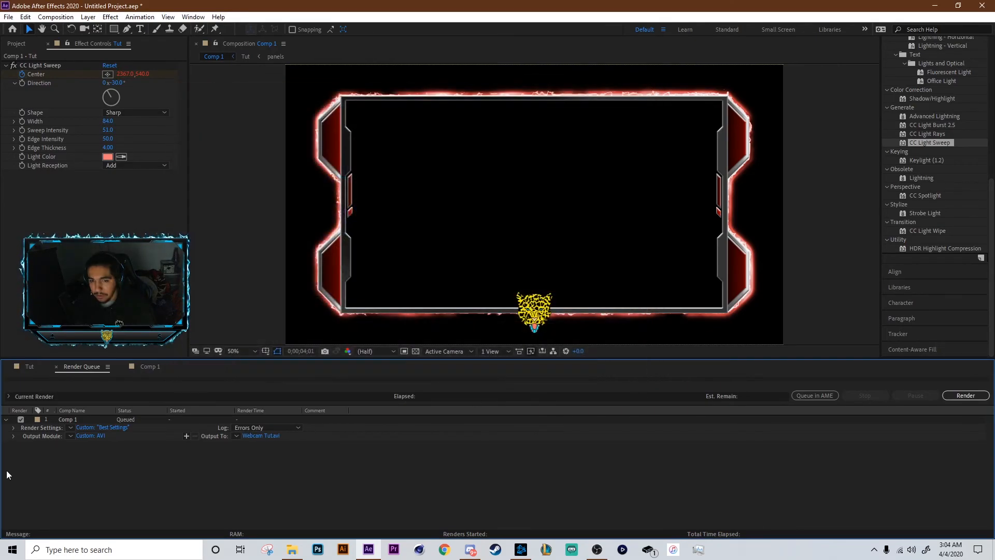
pyautogui.click(965, 395)
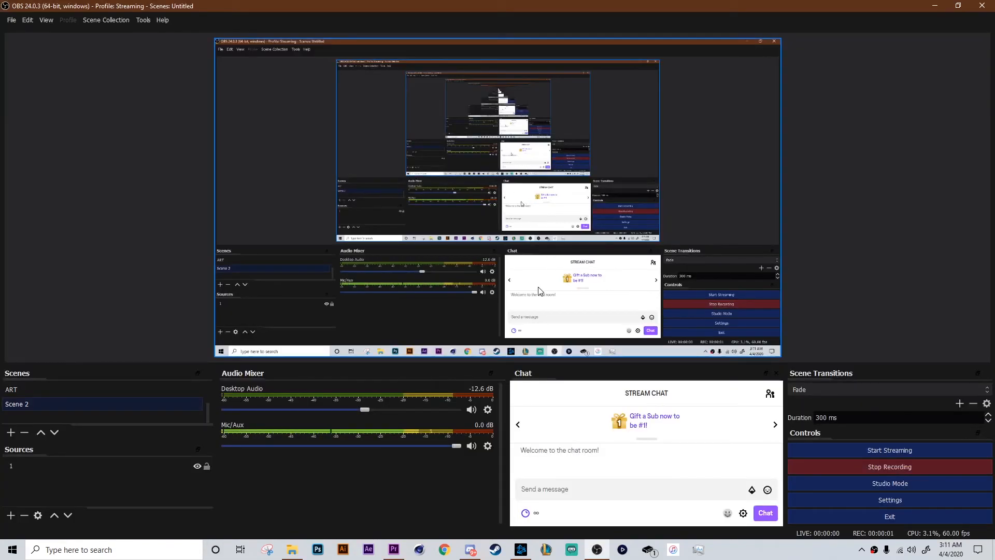
# In OBS, create a new Media Source with Loop on, and with playback restart and show nothing when playback ends off.
pyautogui.click(11, 516)
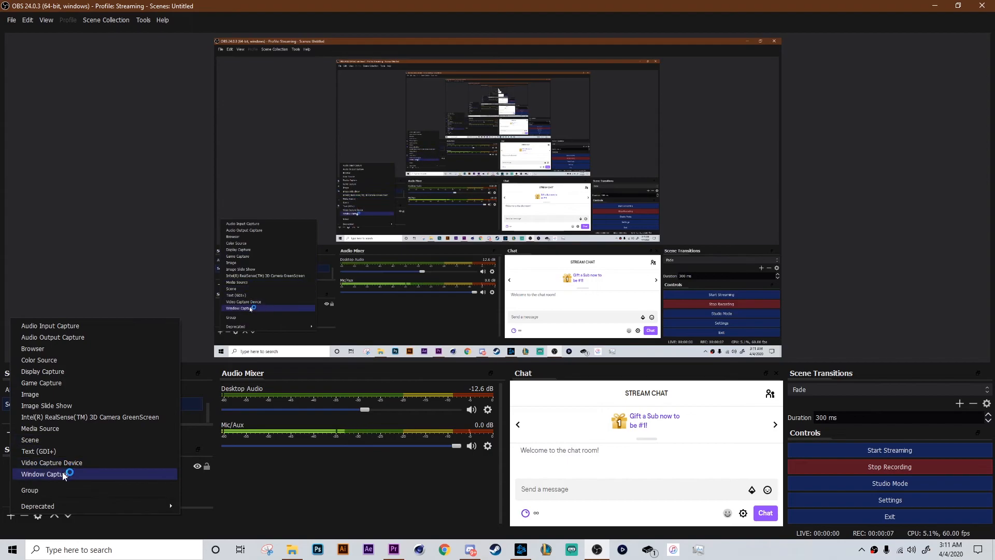
pyautogui.click(52, 428)
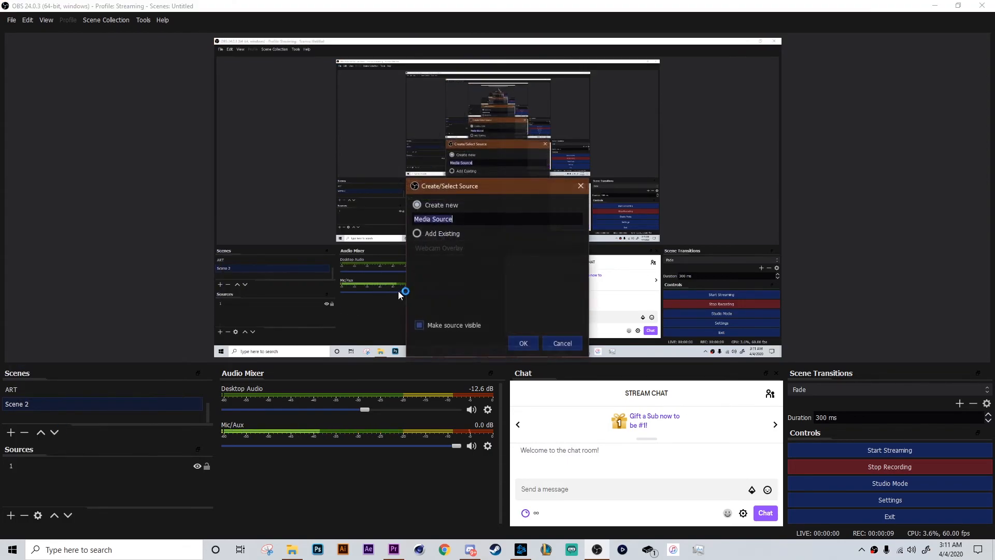
pyautogui.click(529, 345)
pyautogui.click(337, 364)
pyautogui.click(337, 399)
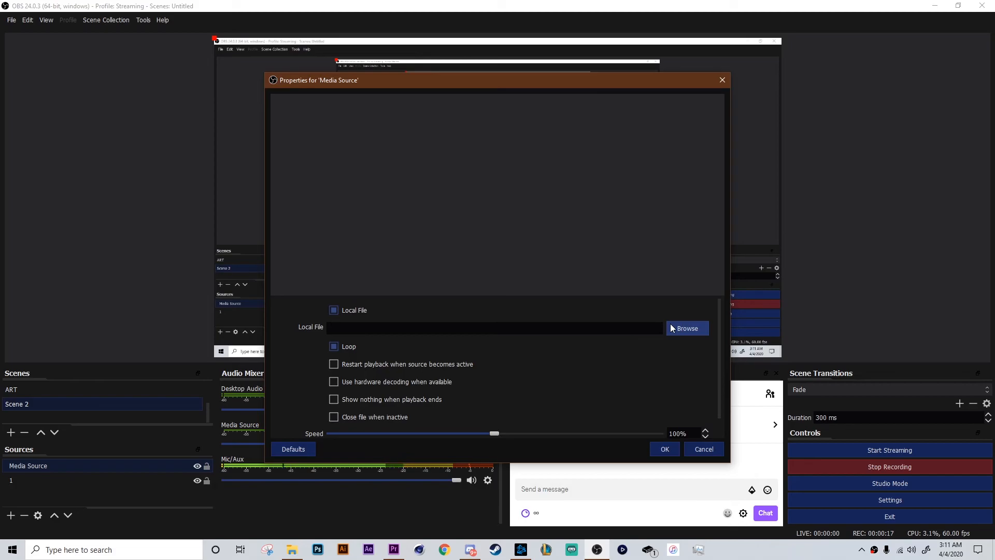
# Load the Webcam Tut video from Pictures > Projects as the media source's local file and accept its properties.
pyautogui.click(684, 328)
pyautogui.click(308, 239)
pyautogui.doubleClick(615, 171)
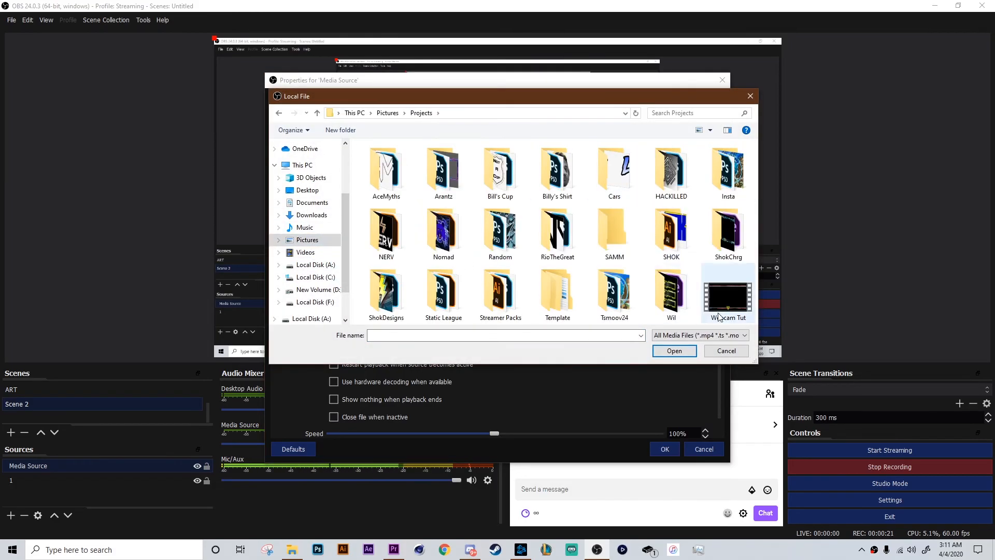
pyautogui.doubleClick(715, 318)
pyautogui.click(665, 448)
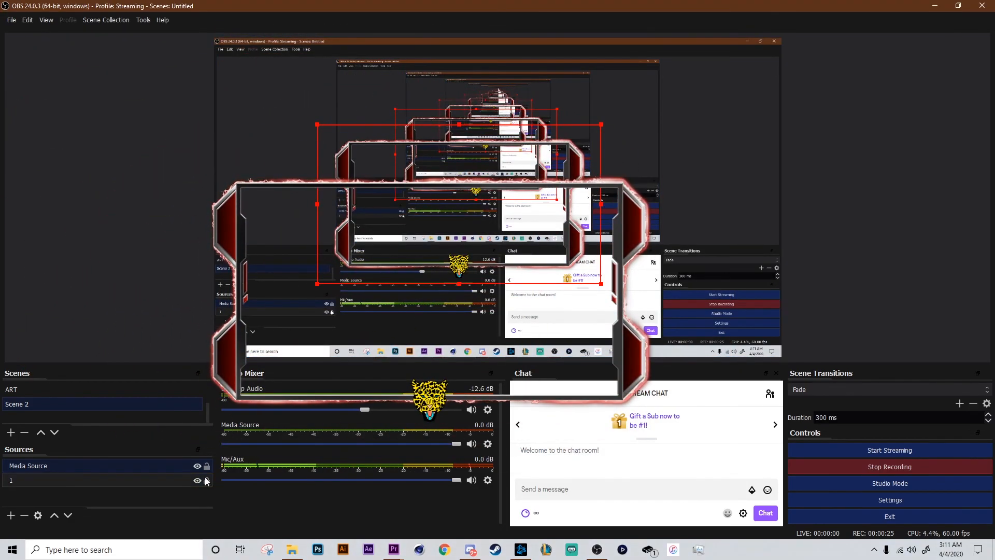
# Lock source 1, then enlarge the overlay, center it on the canvas and deselect it.
pyautogui.click(207, 481)
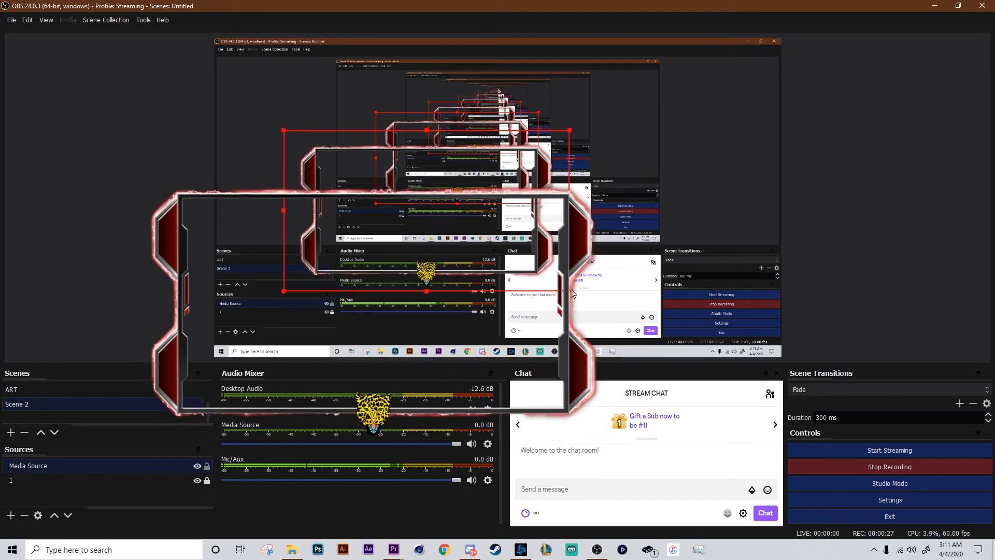
pyautogui.click(793, 247)
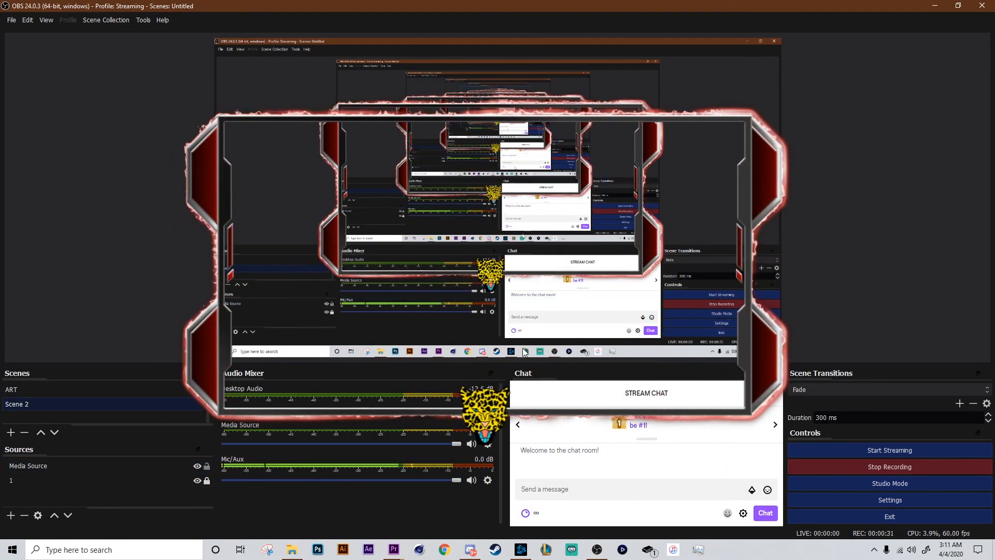
# Add the existing Webcam video capture device, fit it inside the overlay frame and place it beneath Media Source.
pyautogui.click(11, 514)
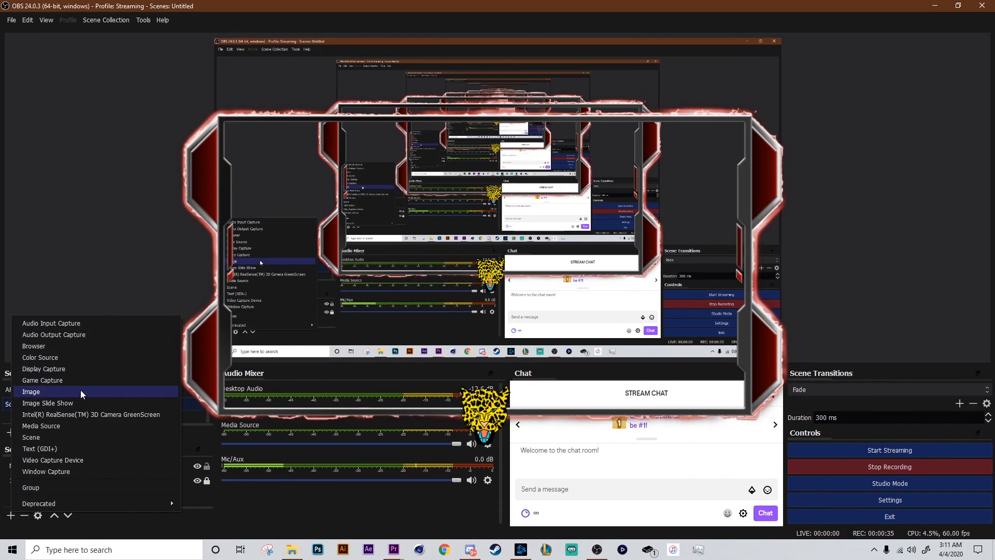
pyautogui.click(58, 458)
pyautogui.click(440, 231)
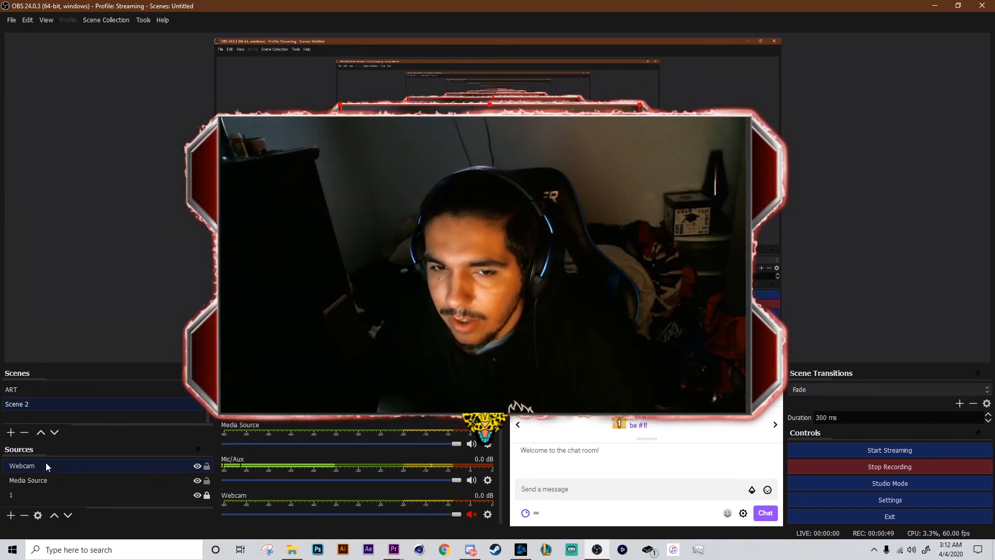
pyautogui.moveTo(47, 468); pyautogui.dragTo(45, 484)
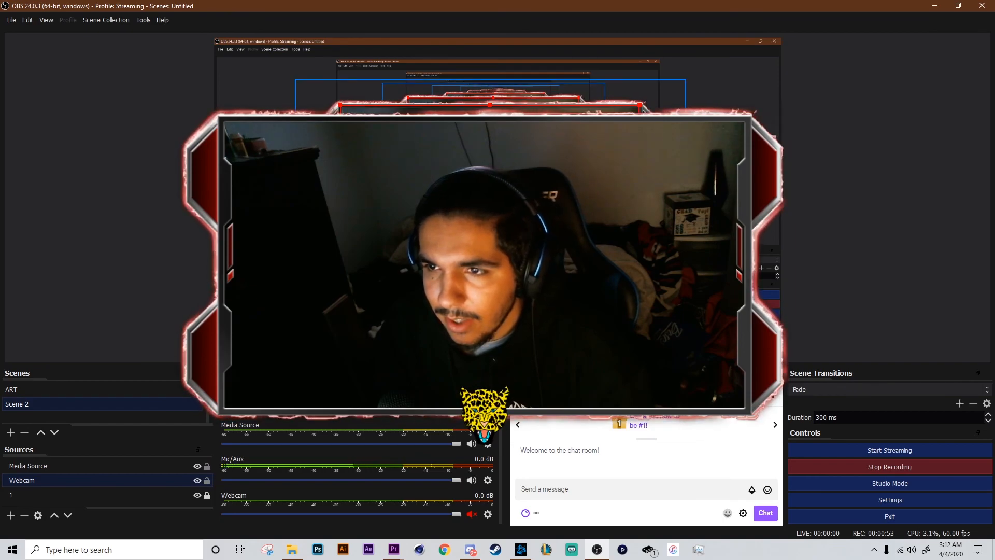